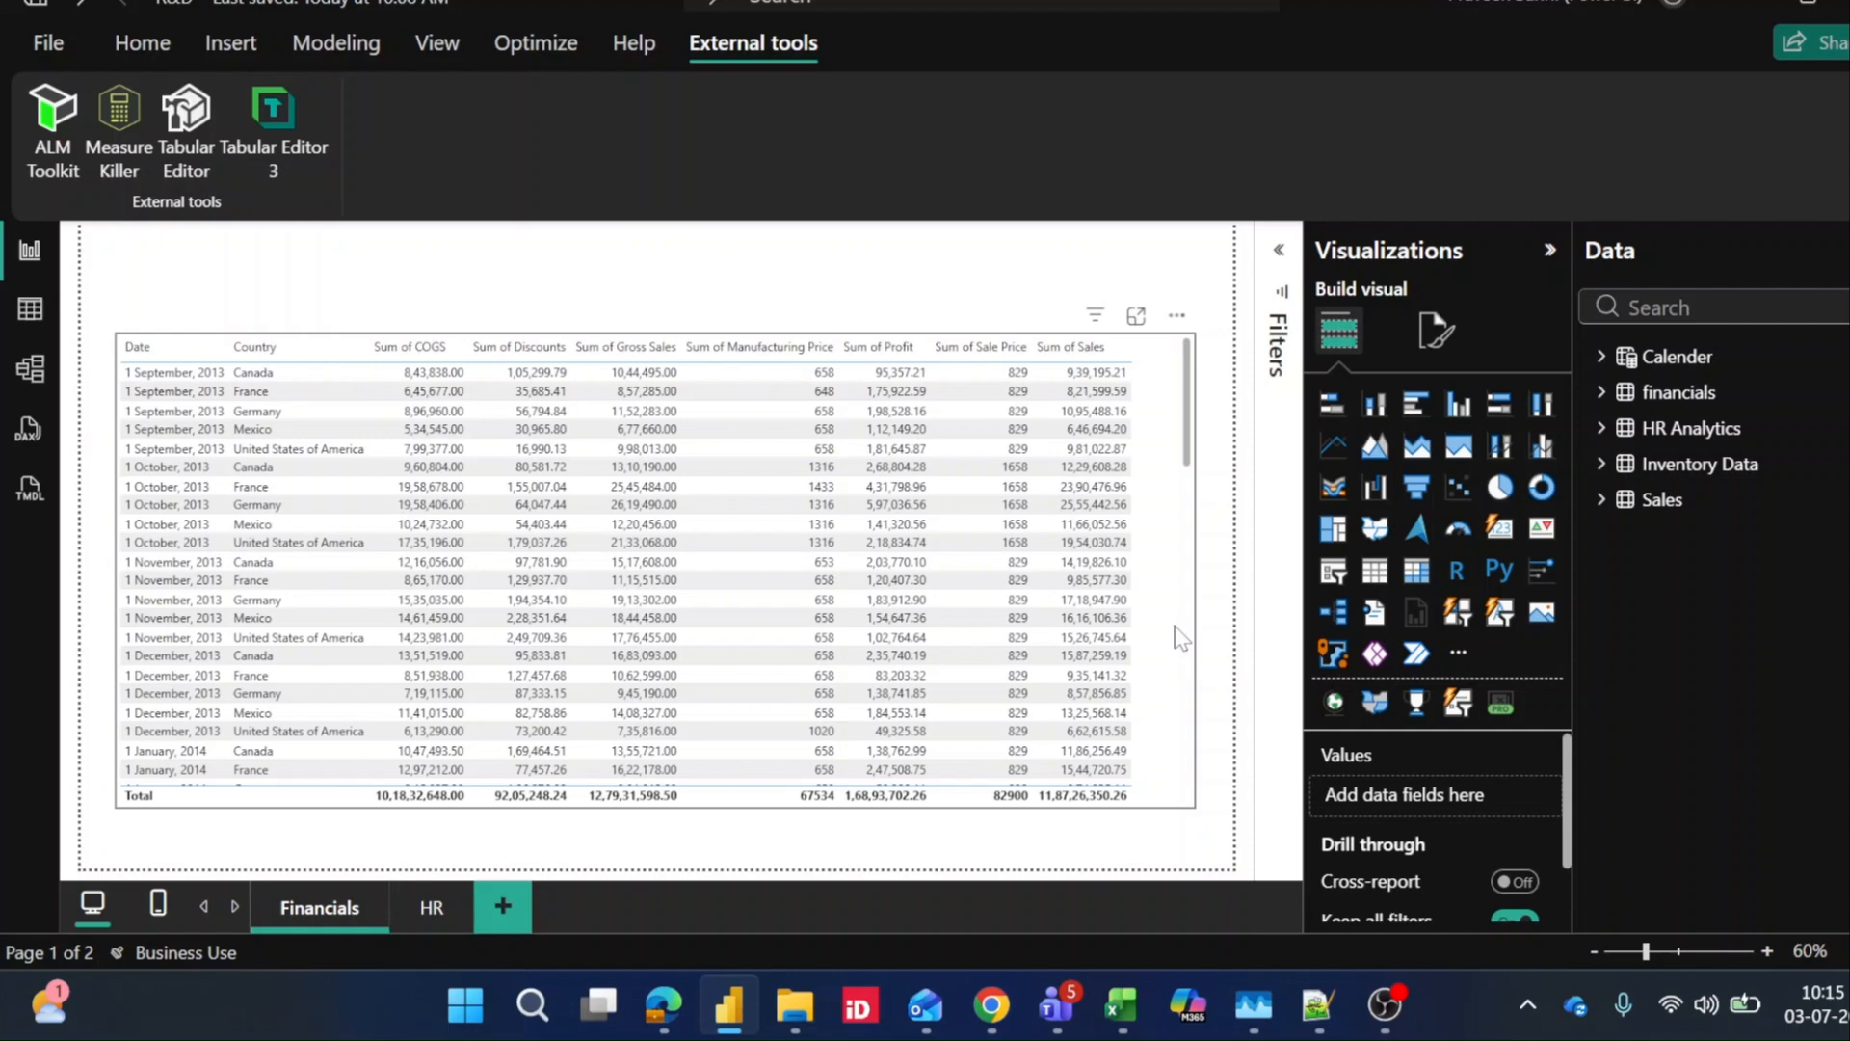
Review the data of the financials, HR Analytics, Inventory Data and Sales tables
left_click(33, 308)
left_click(1655, 393)
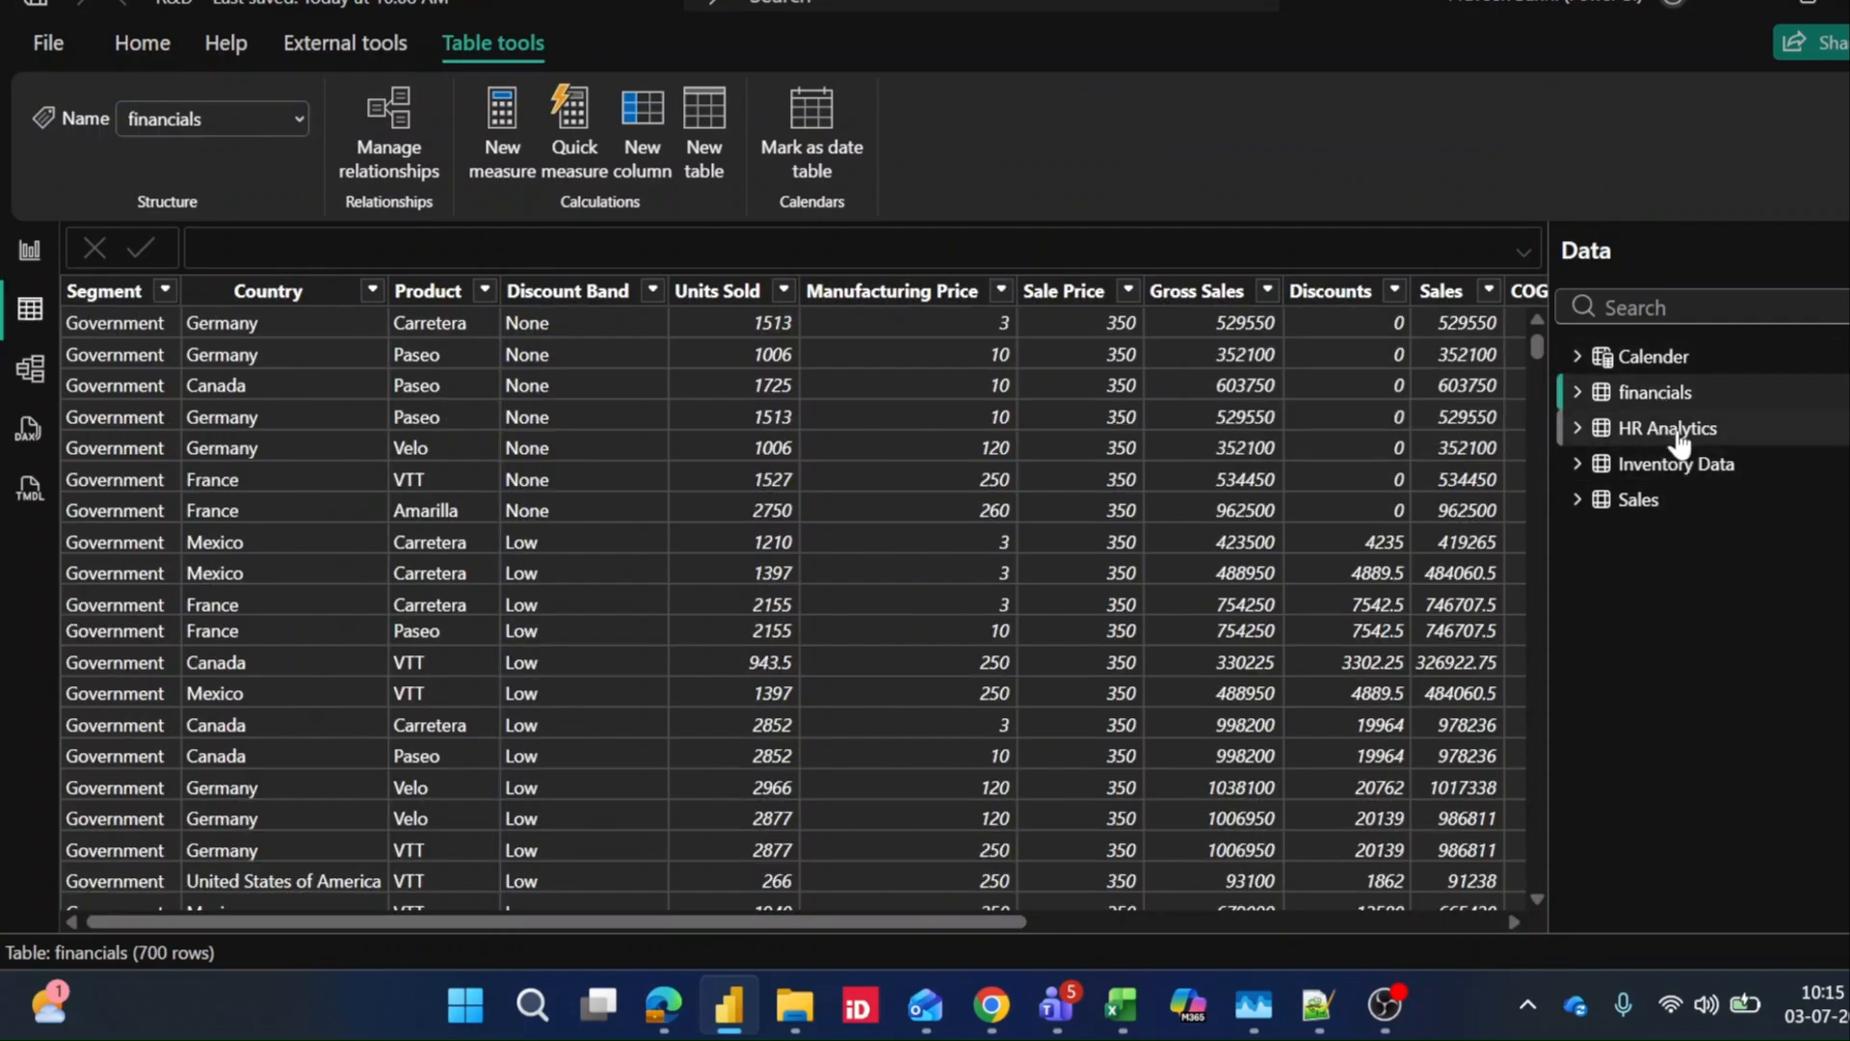
left_click(1680, 439)
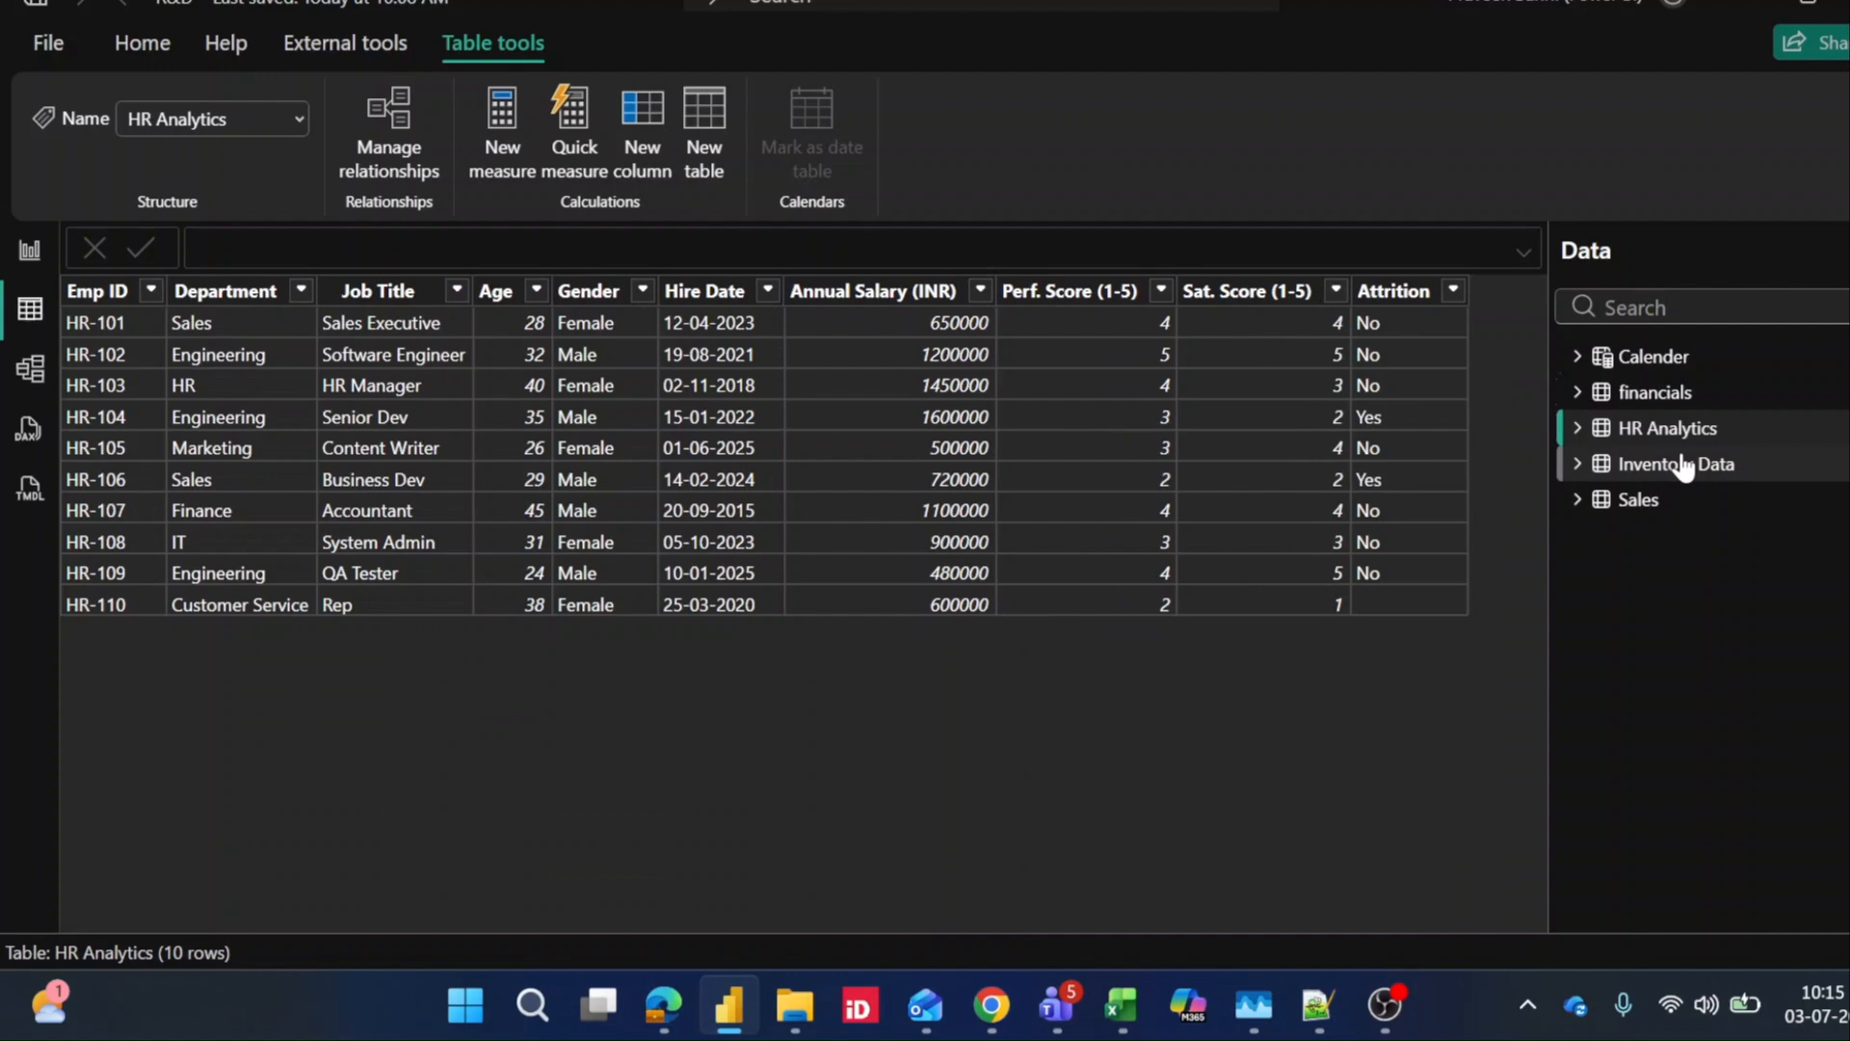
left_click(1682, 465)
left_click(1639, 500)
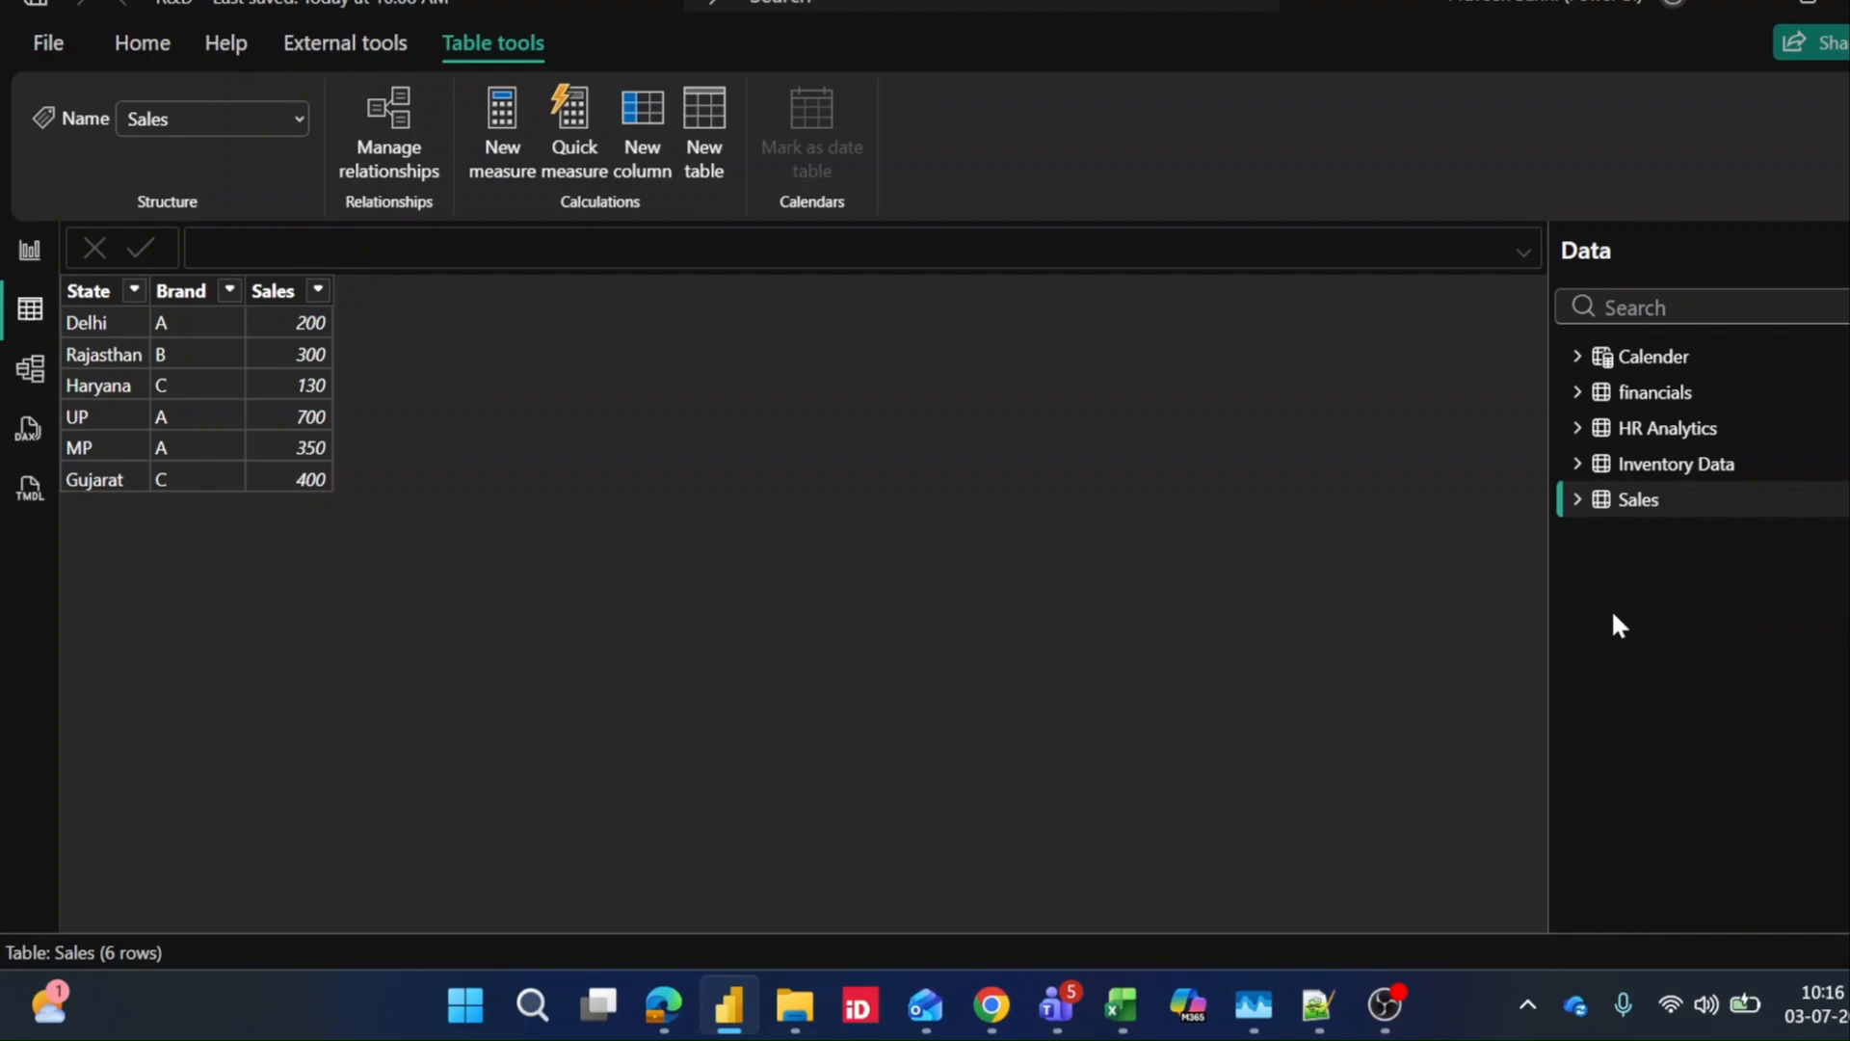
Examine the semantic model's objects in the model view, checking the relationships and the options available for perspectives
left_click(21, 249)
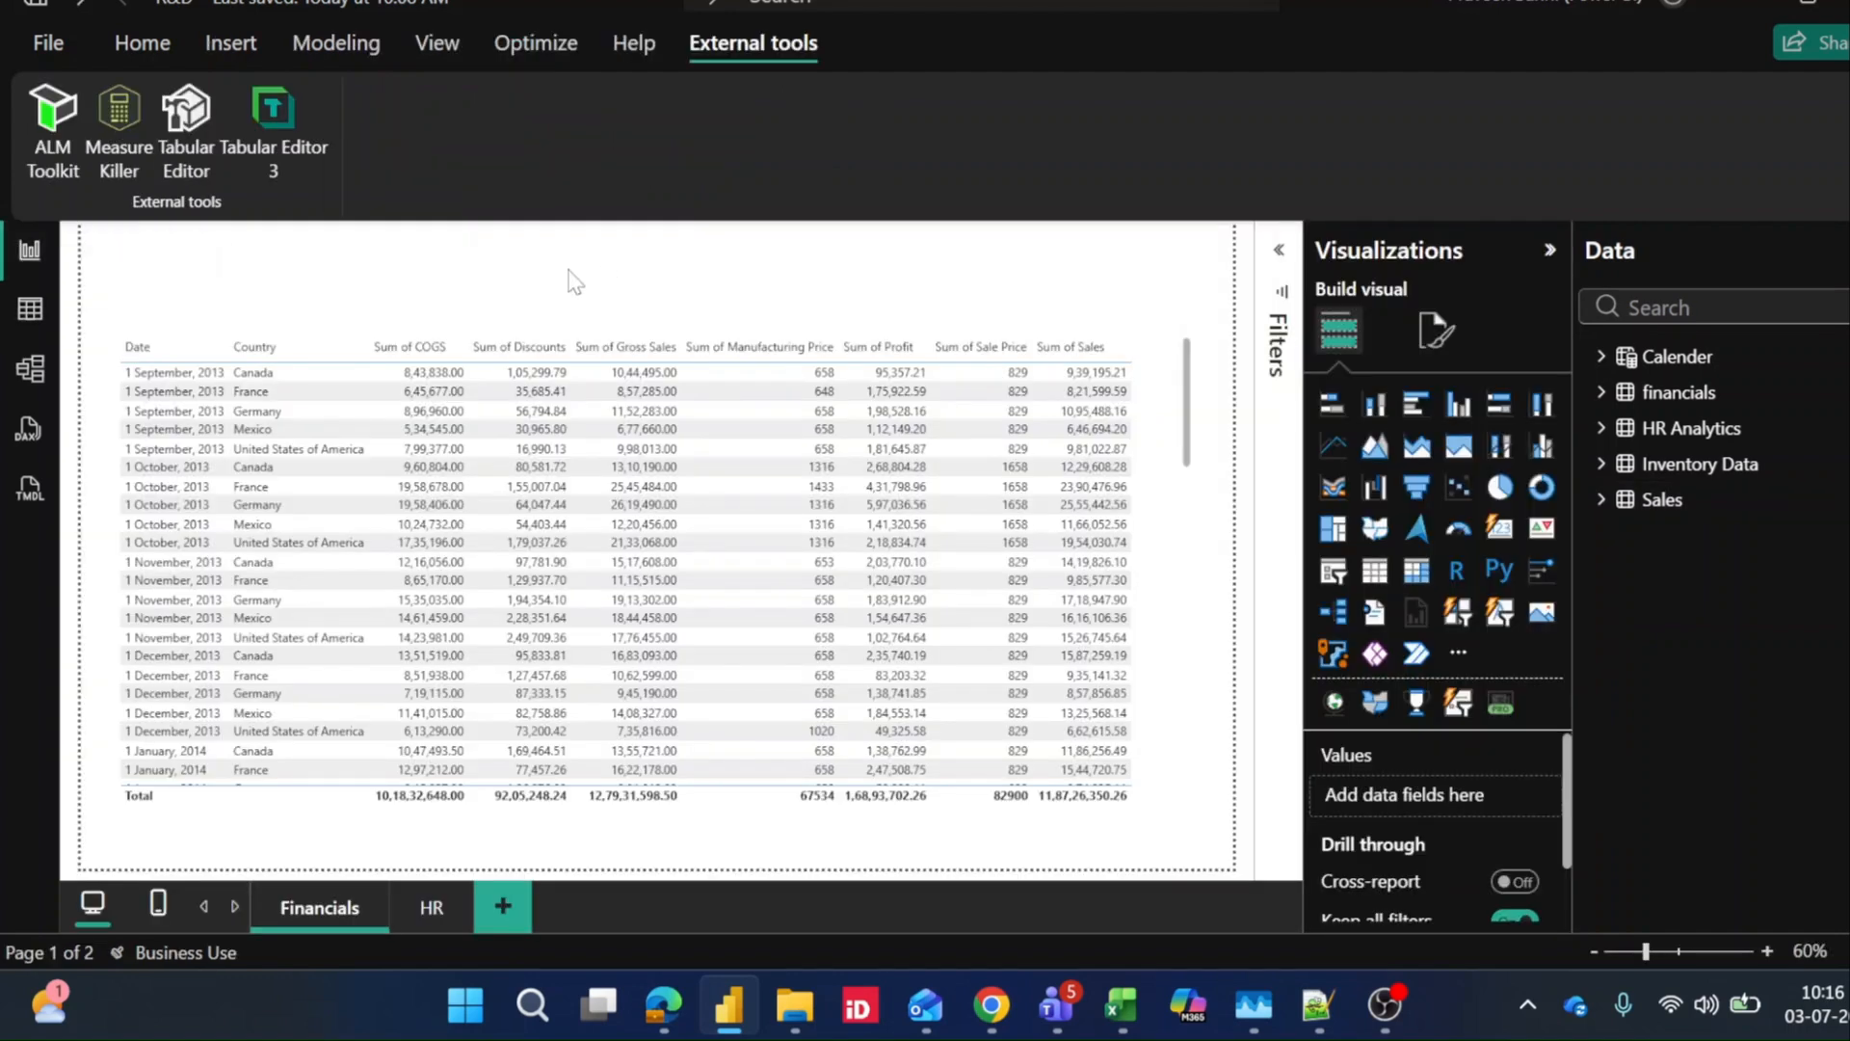
left_click(30, 368)
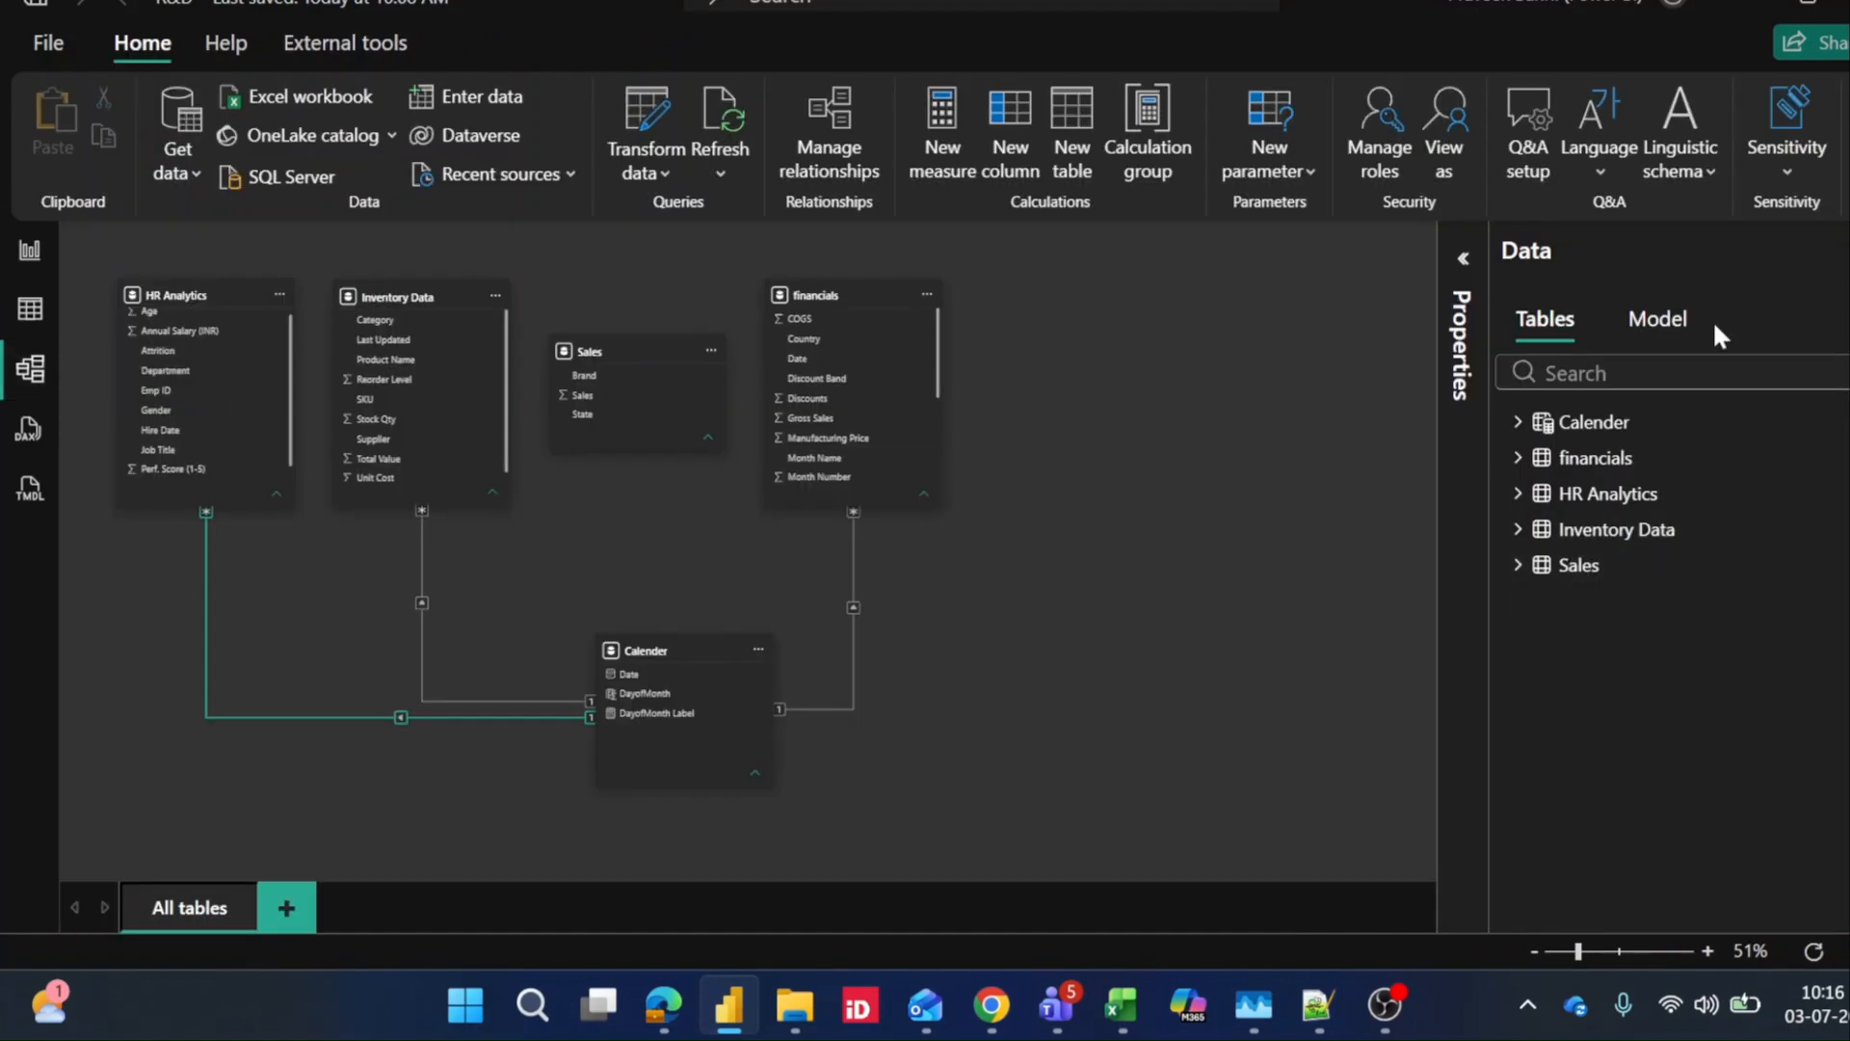
left_click(1673, 318)
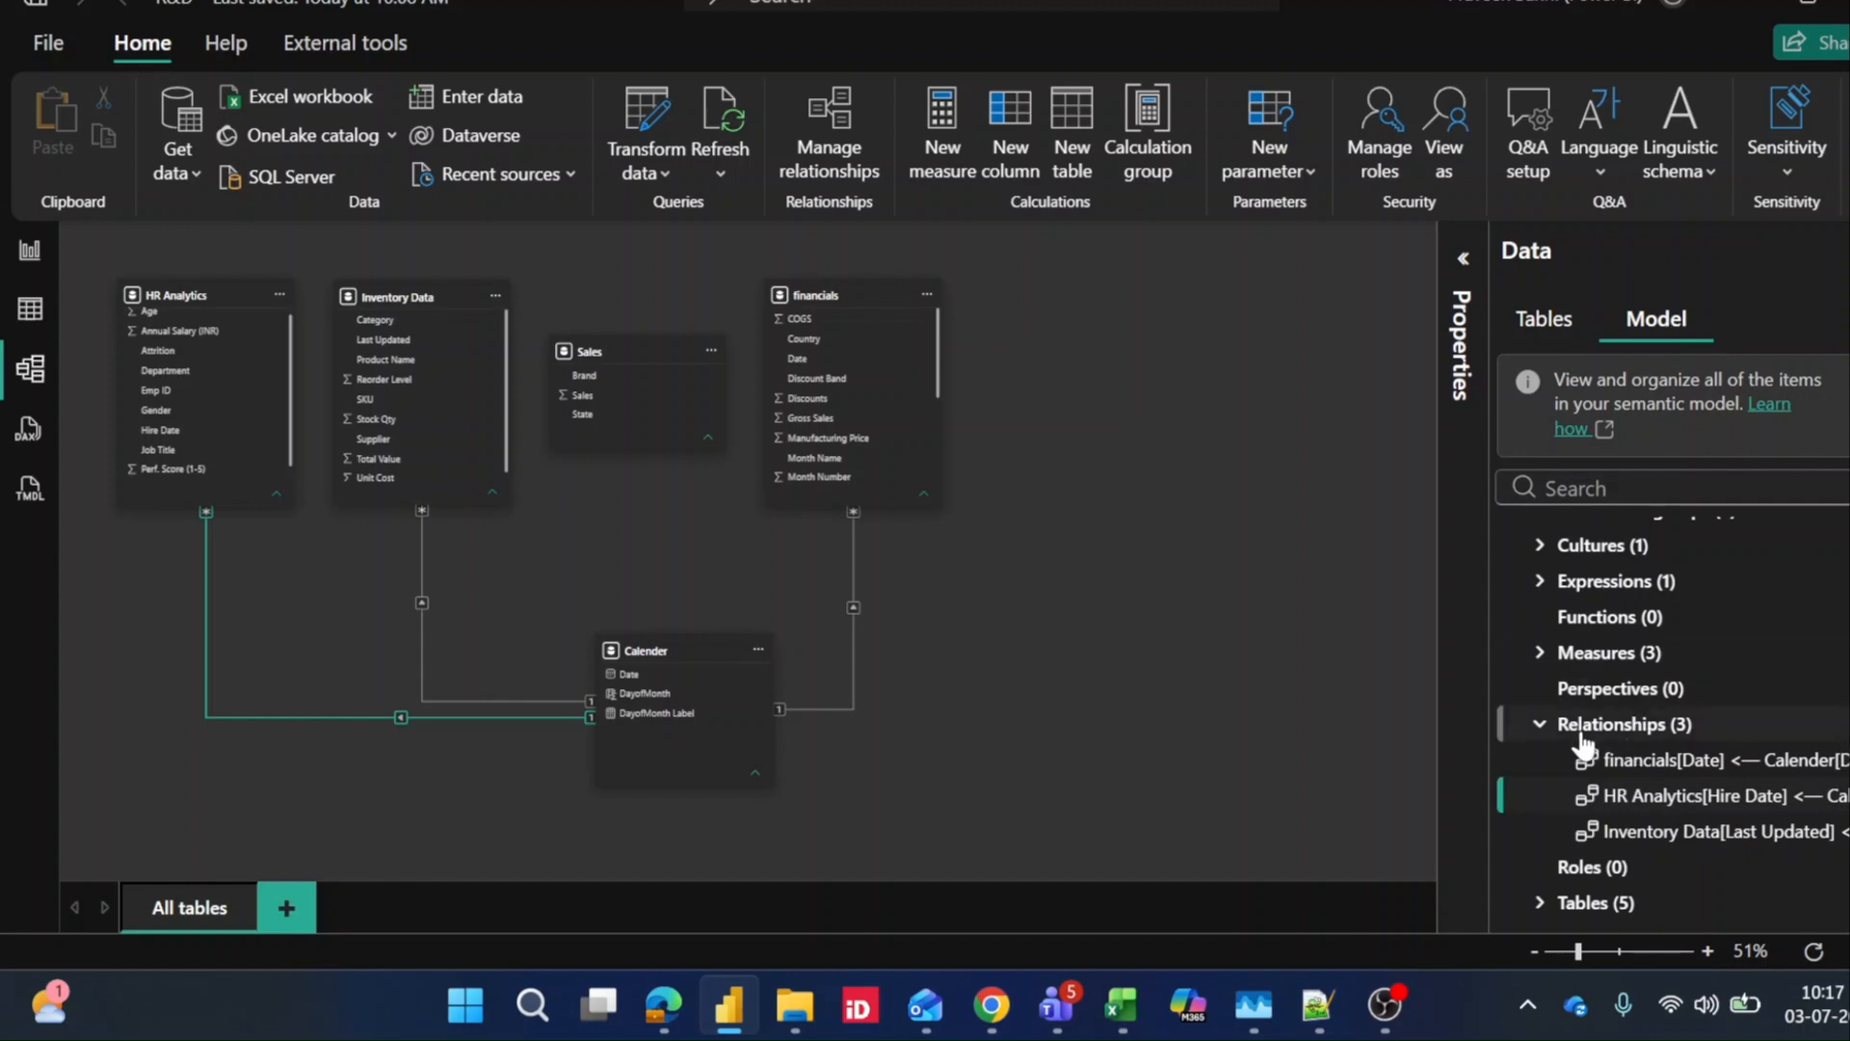
left_click(1533, 727)
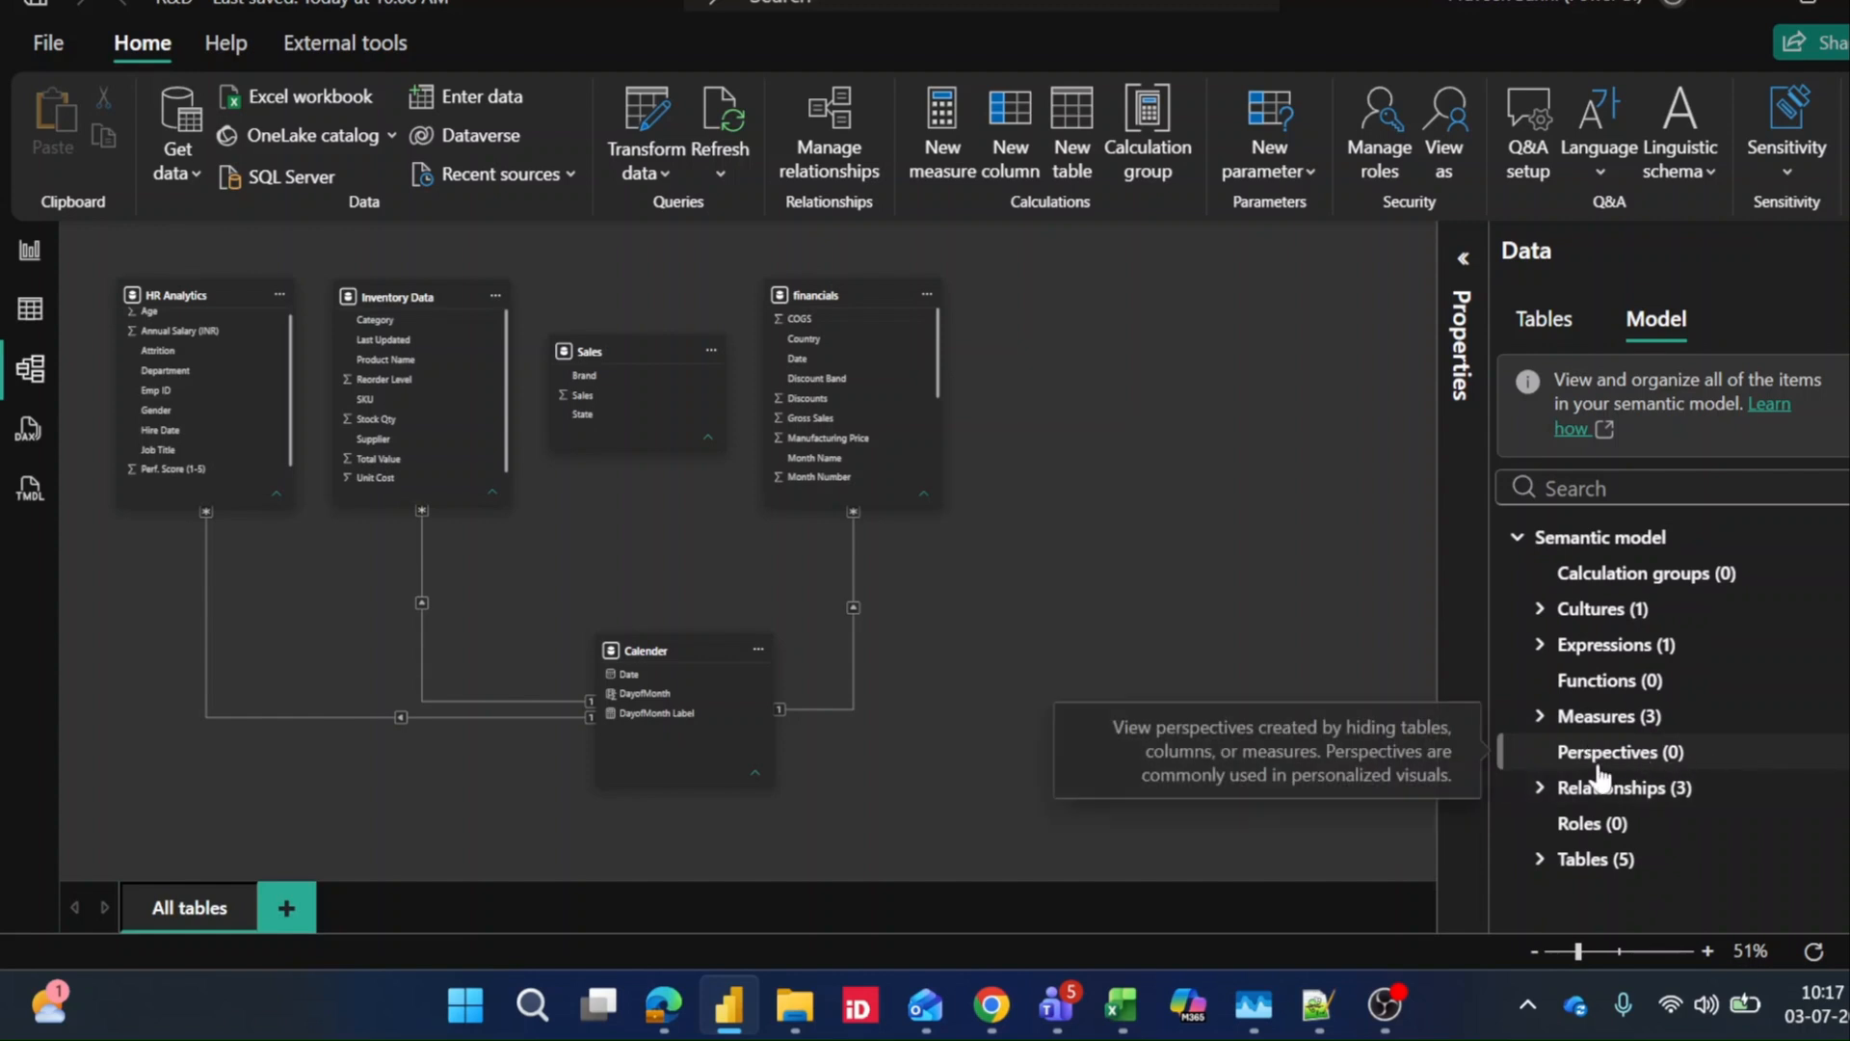
left_click(1824, 752)
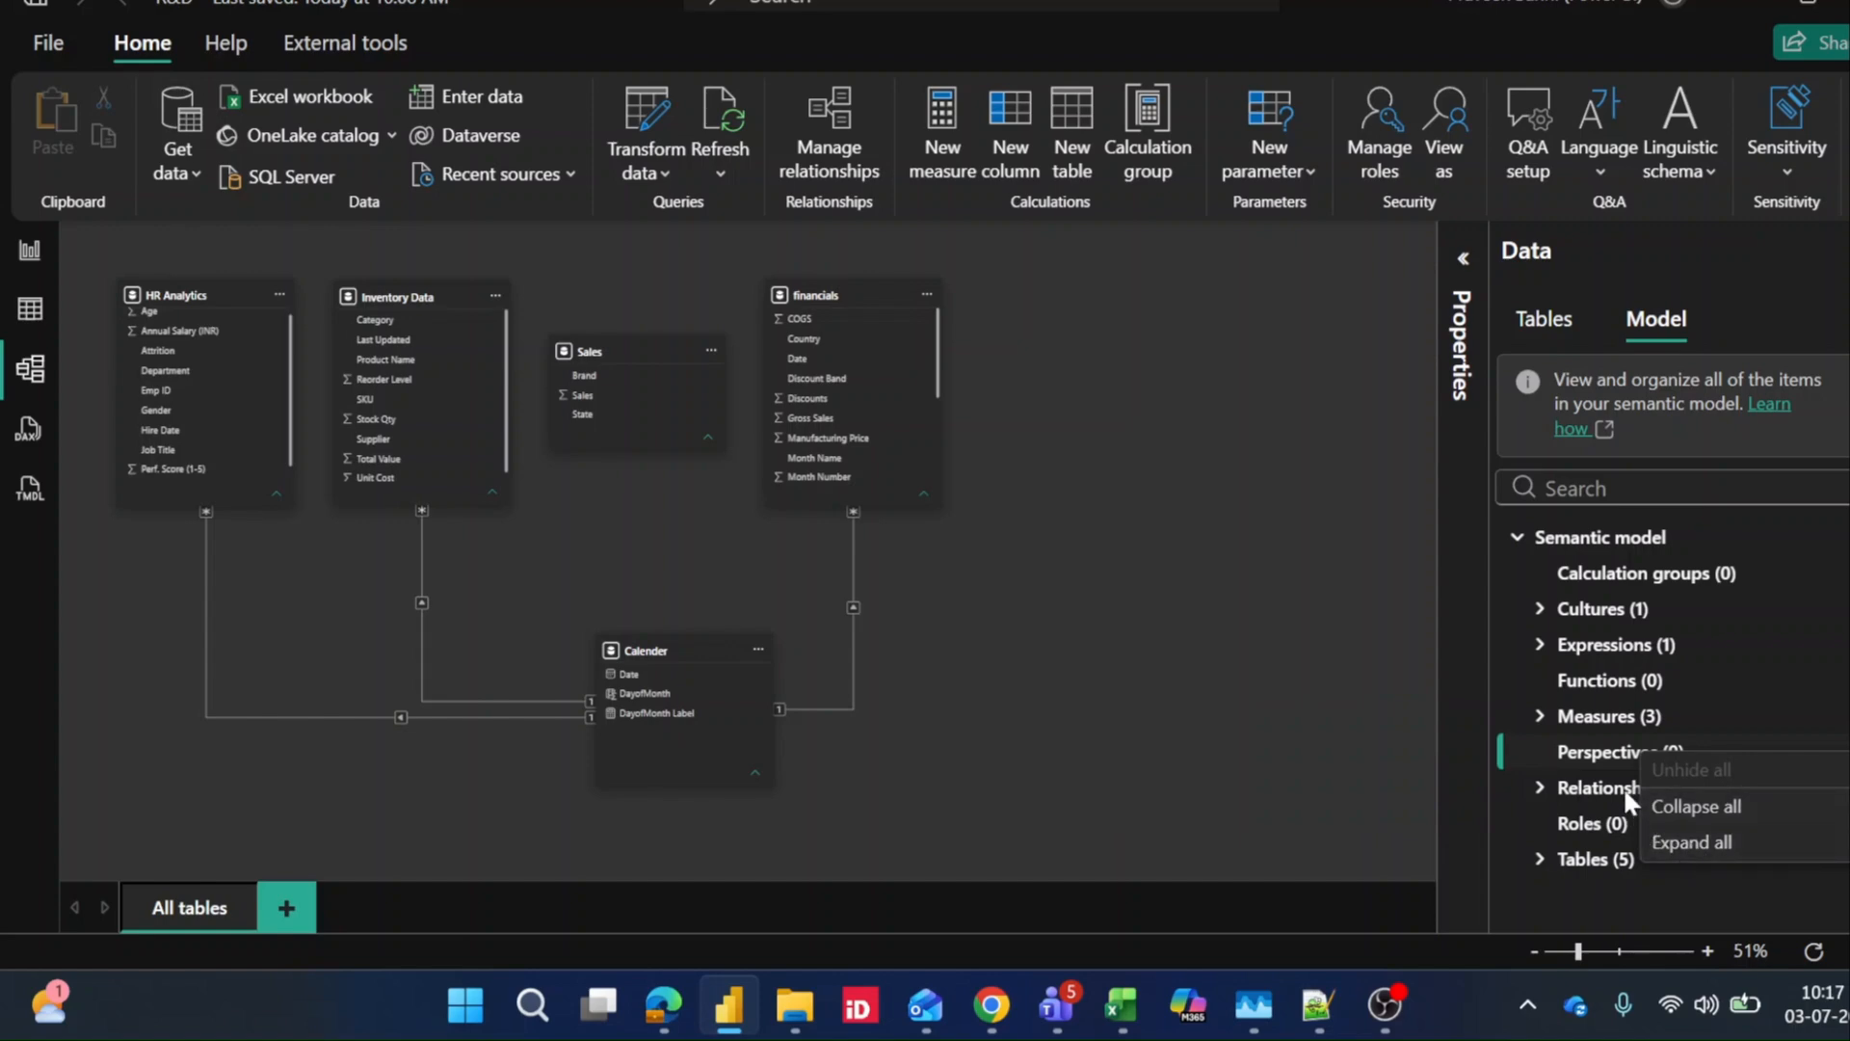
left_click(1598, 740)
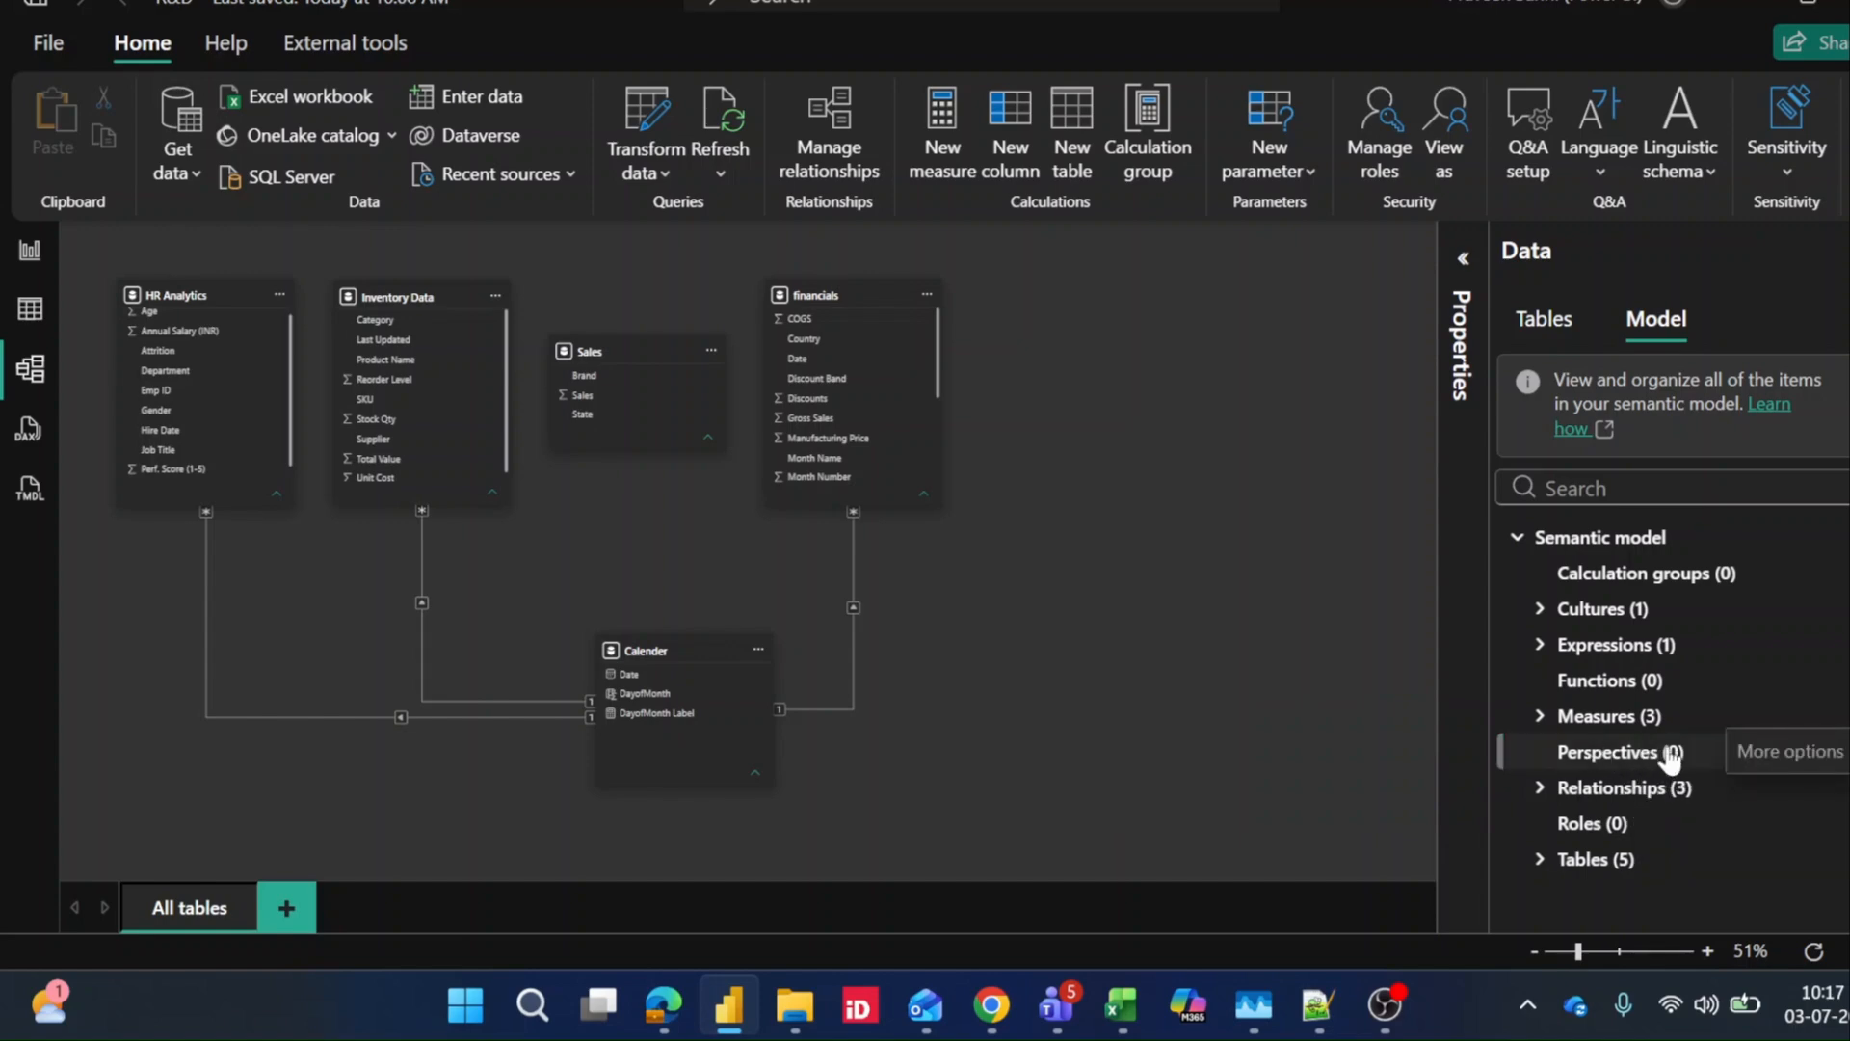
Open the model in Tabular Editor from the report view, accept the warning and list the model's tables in the maximized window
left_click(30, 250)
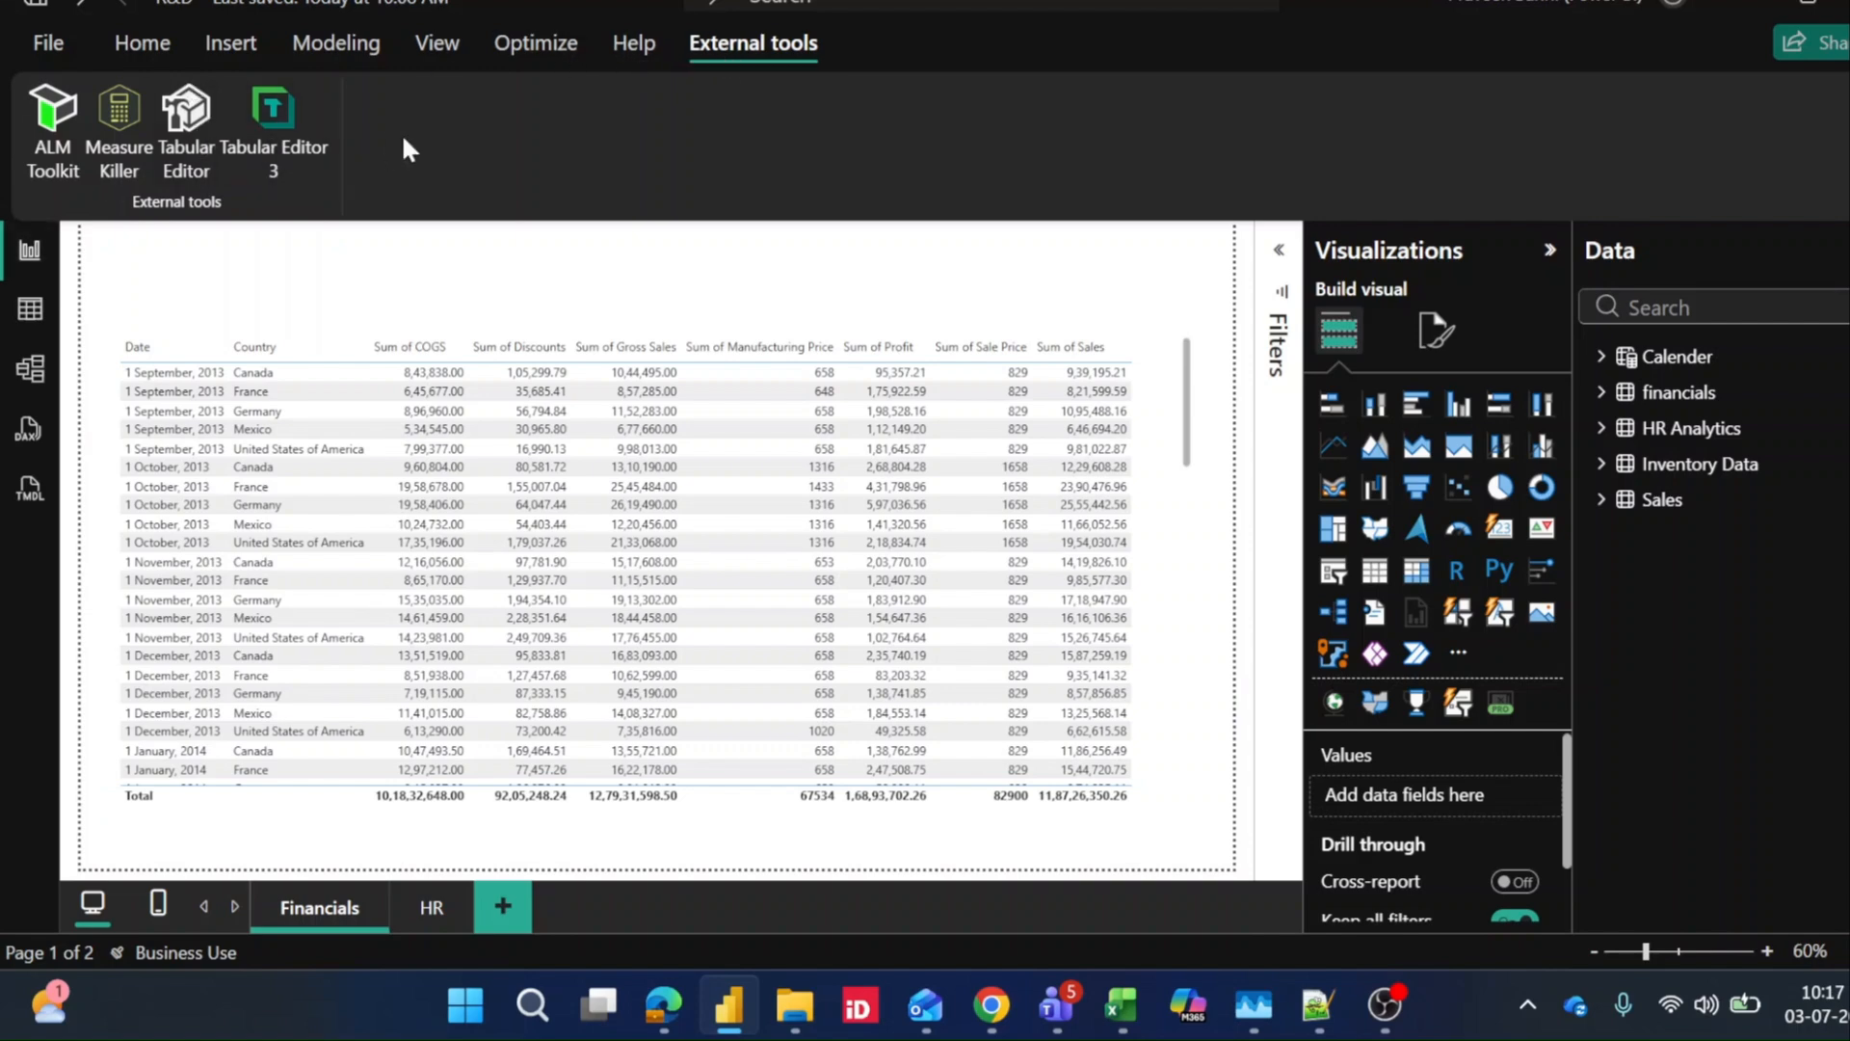
left_click(186, 114)
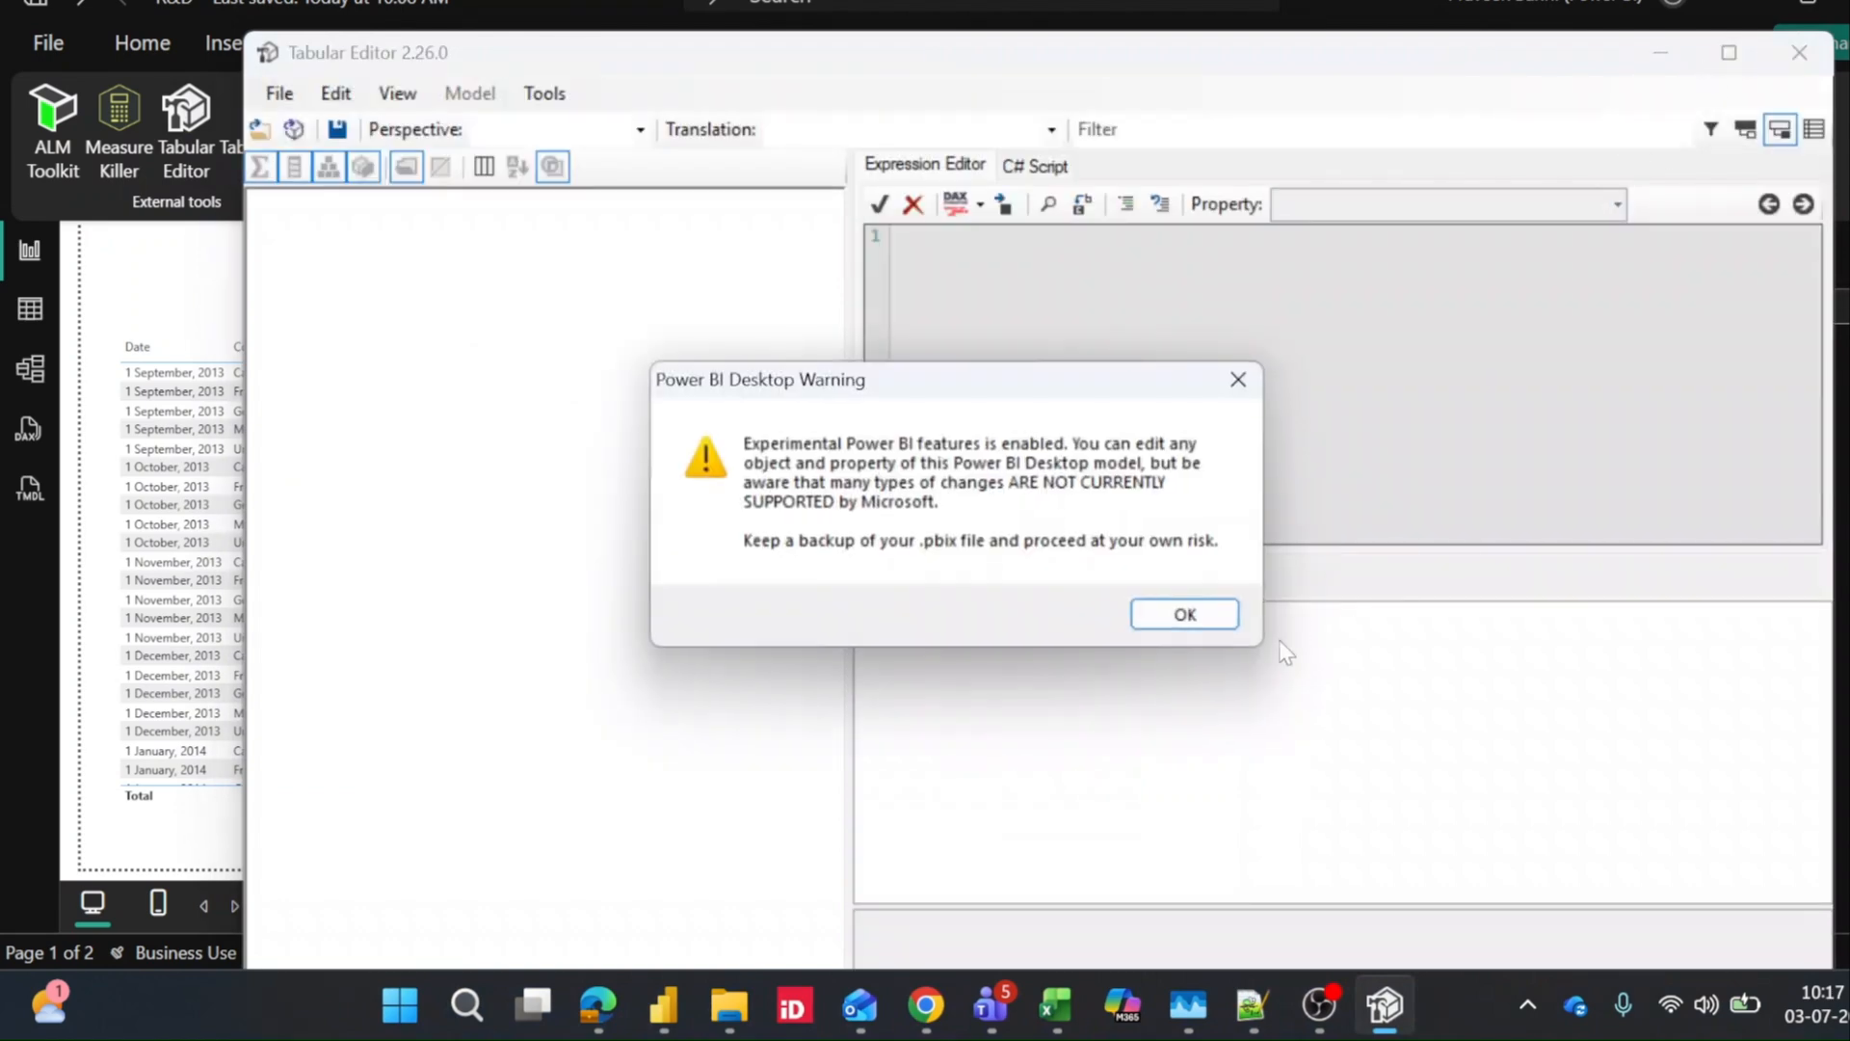
left_click(1197, 602)
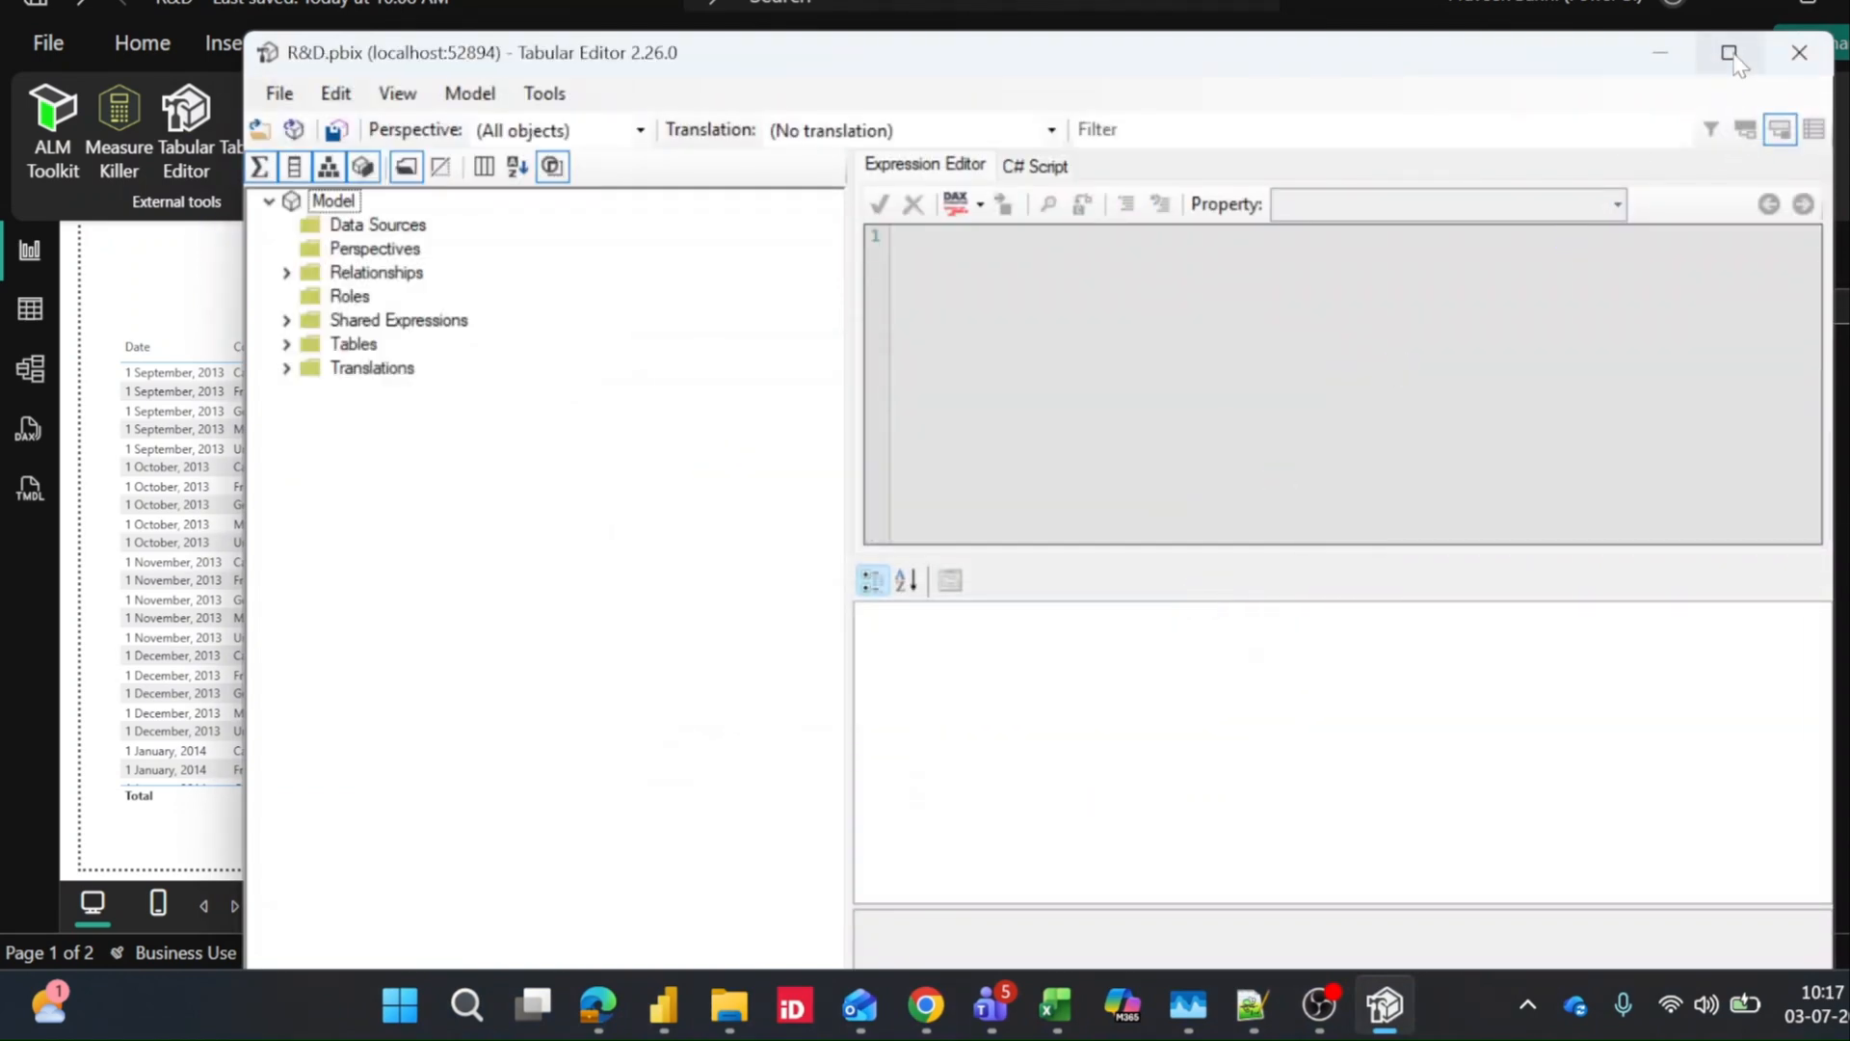
left_click(1729, 52)
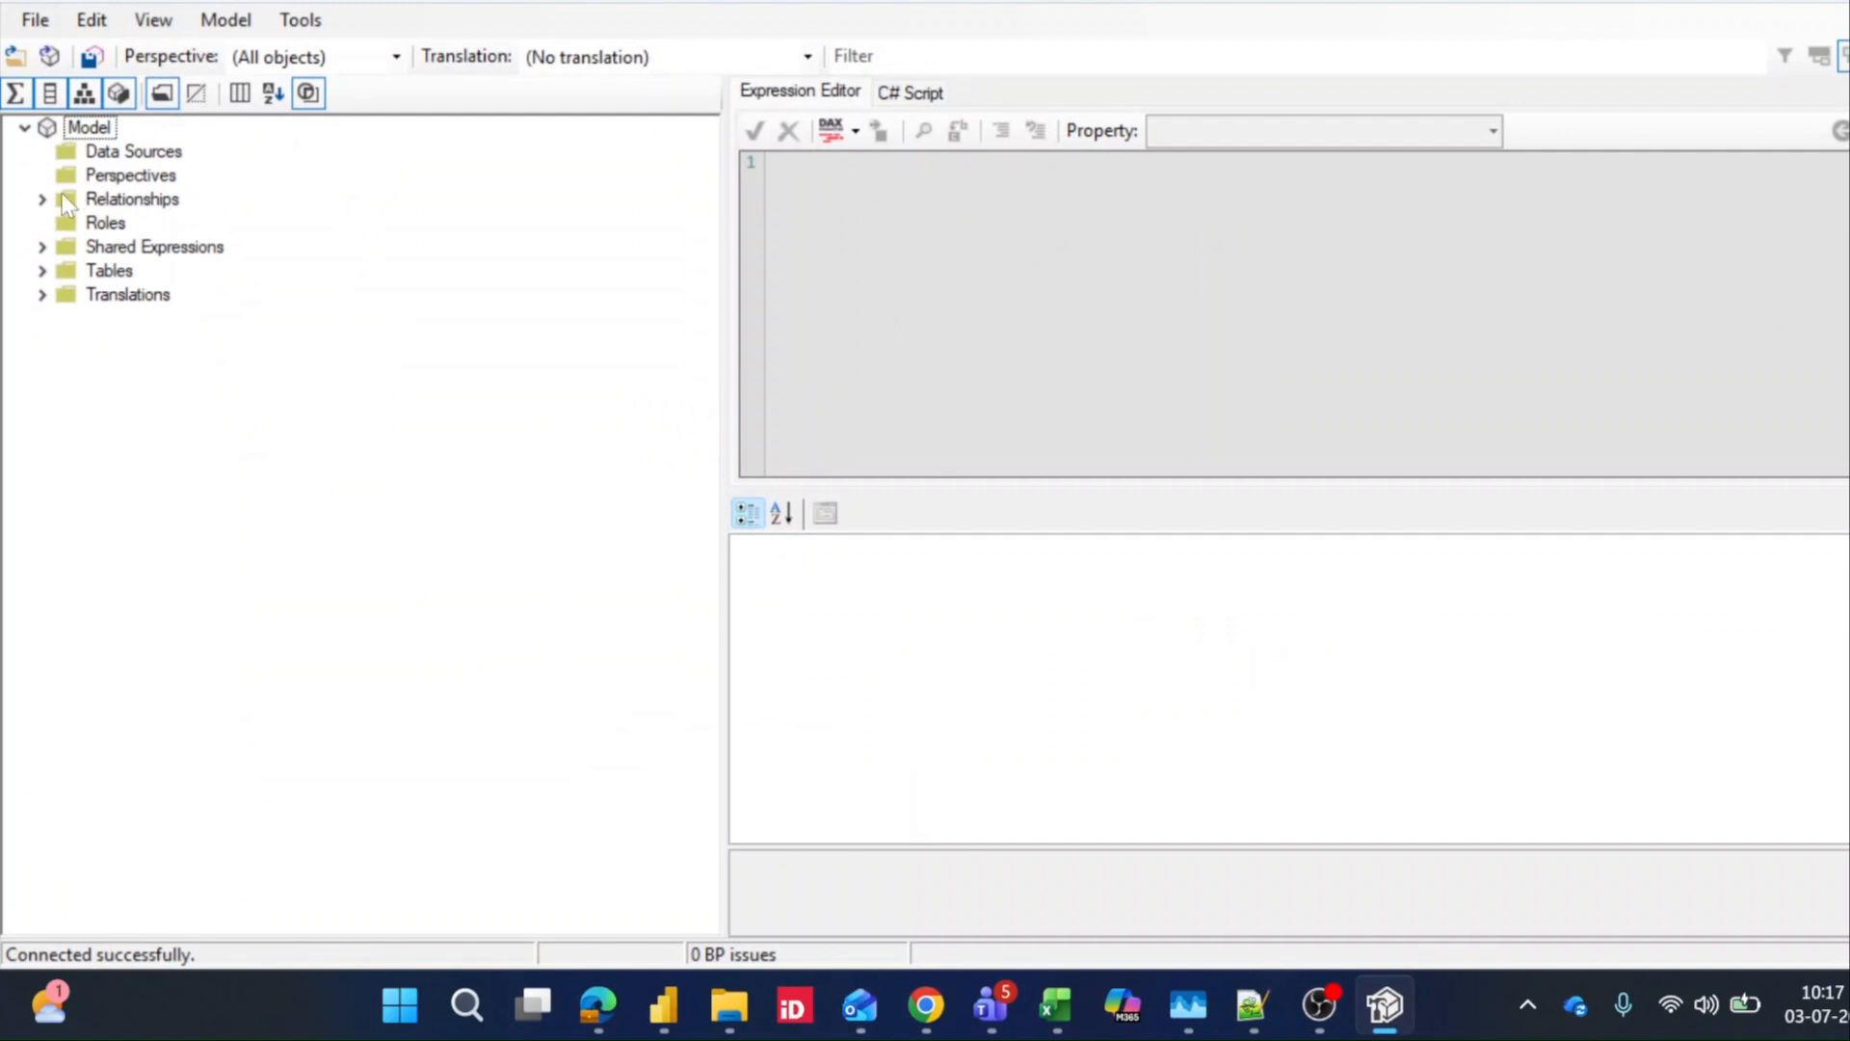
left_click(41, 270)
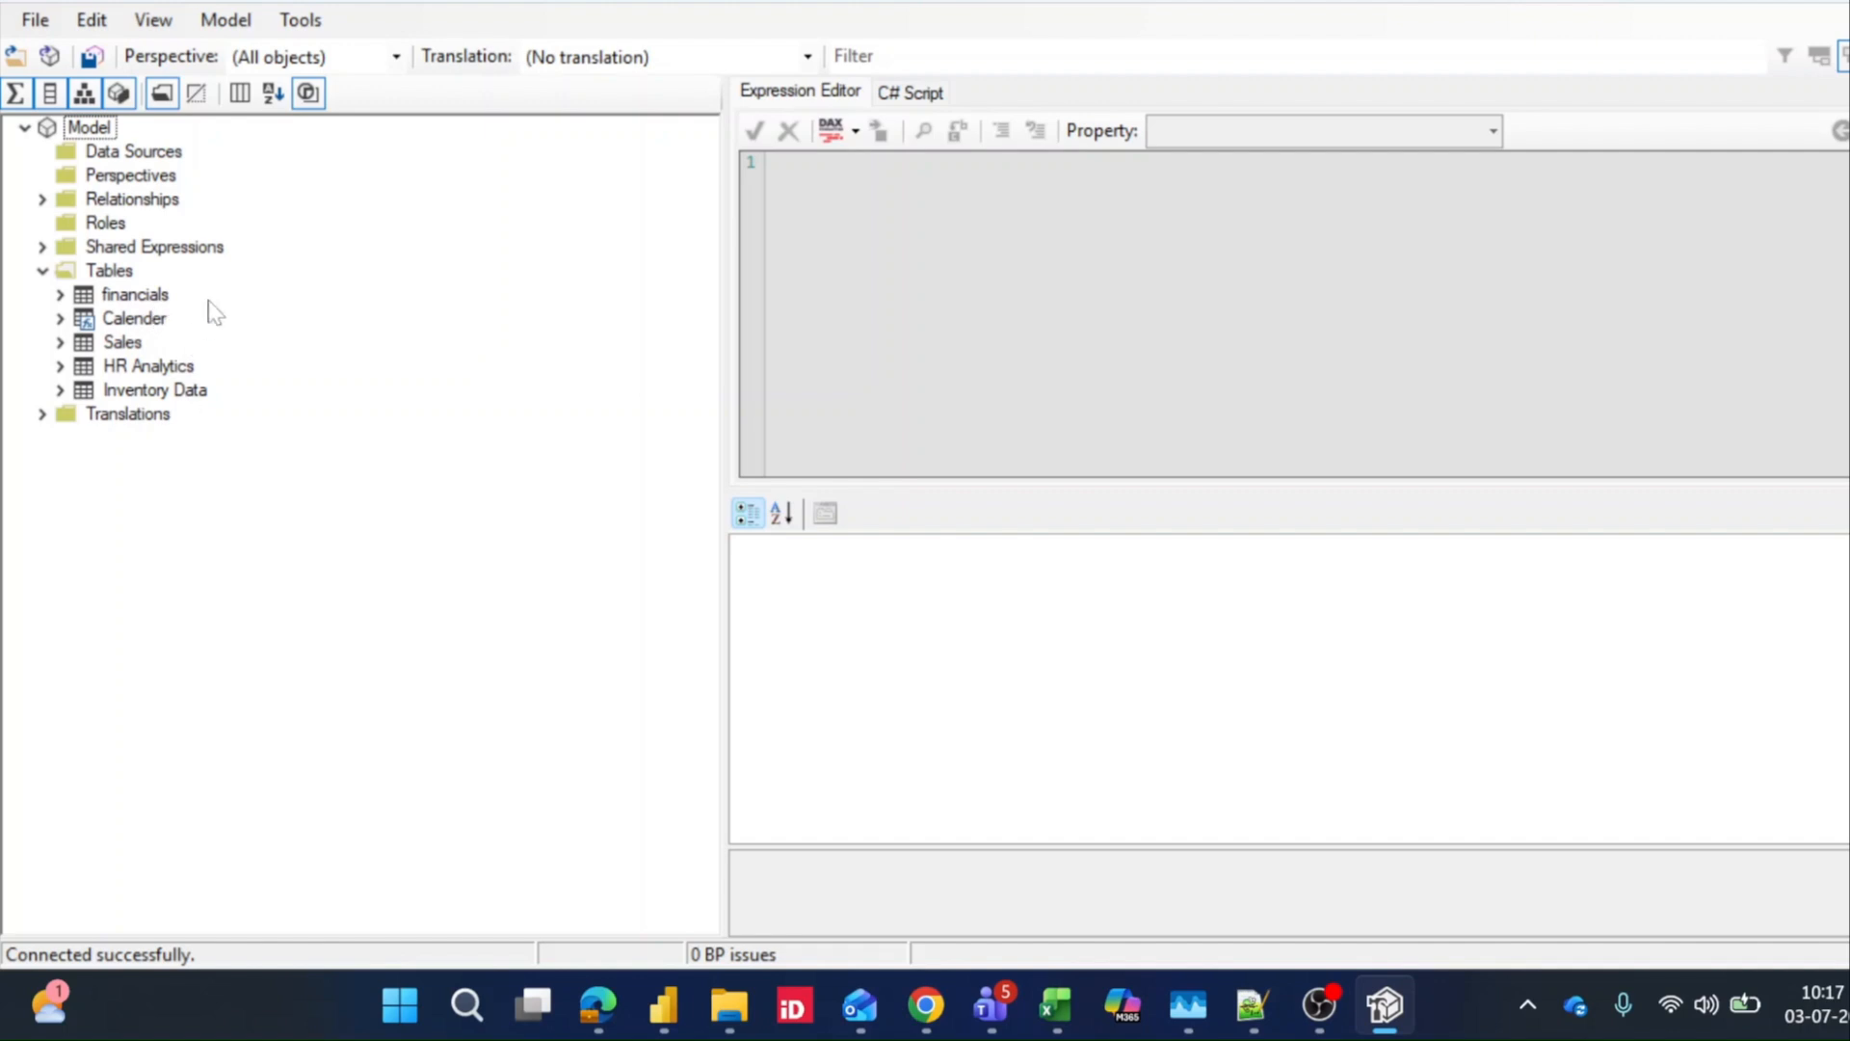
Create a new perspective named Finance in the model
left_click(137, 178)
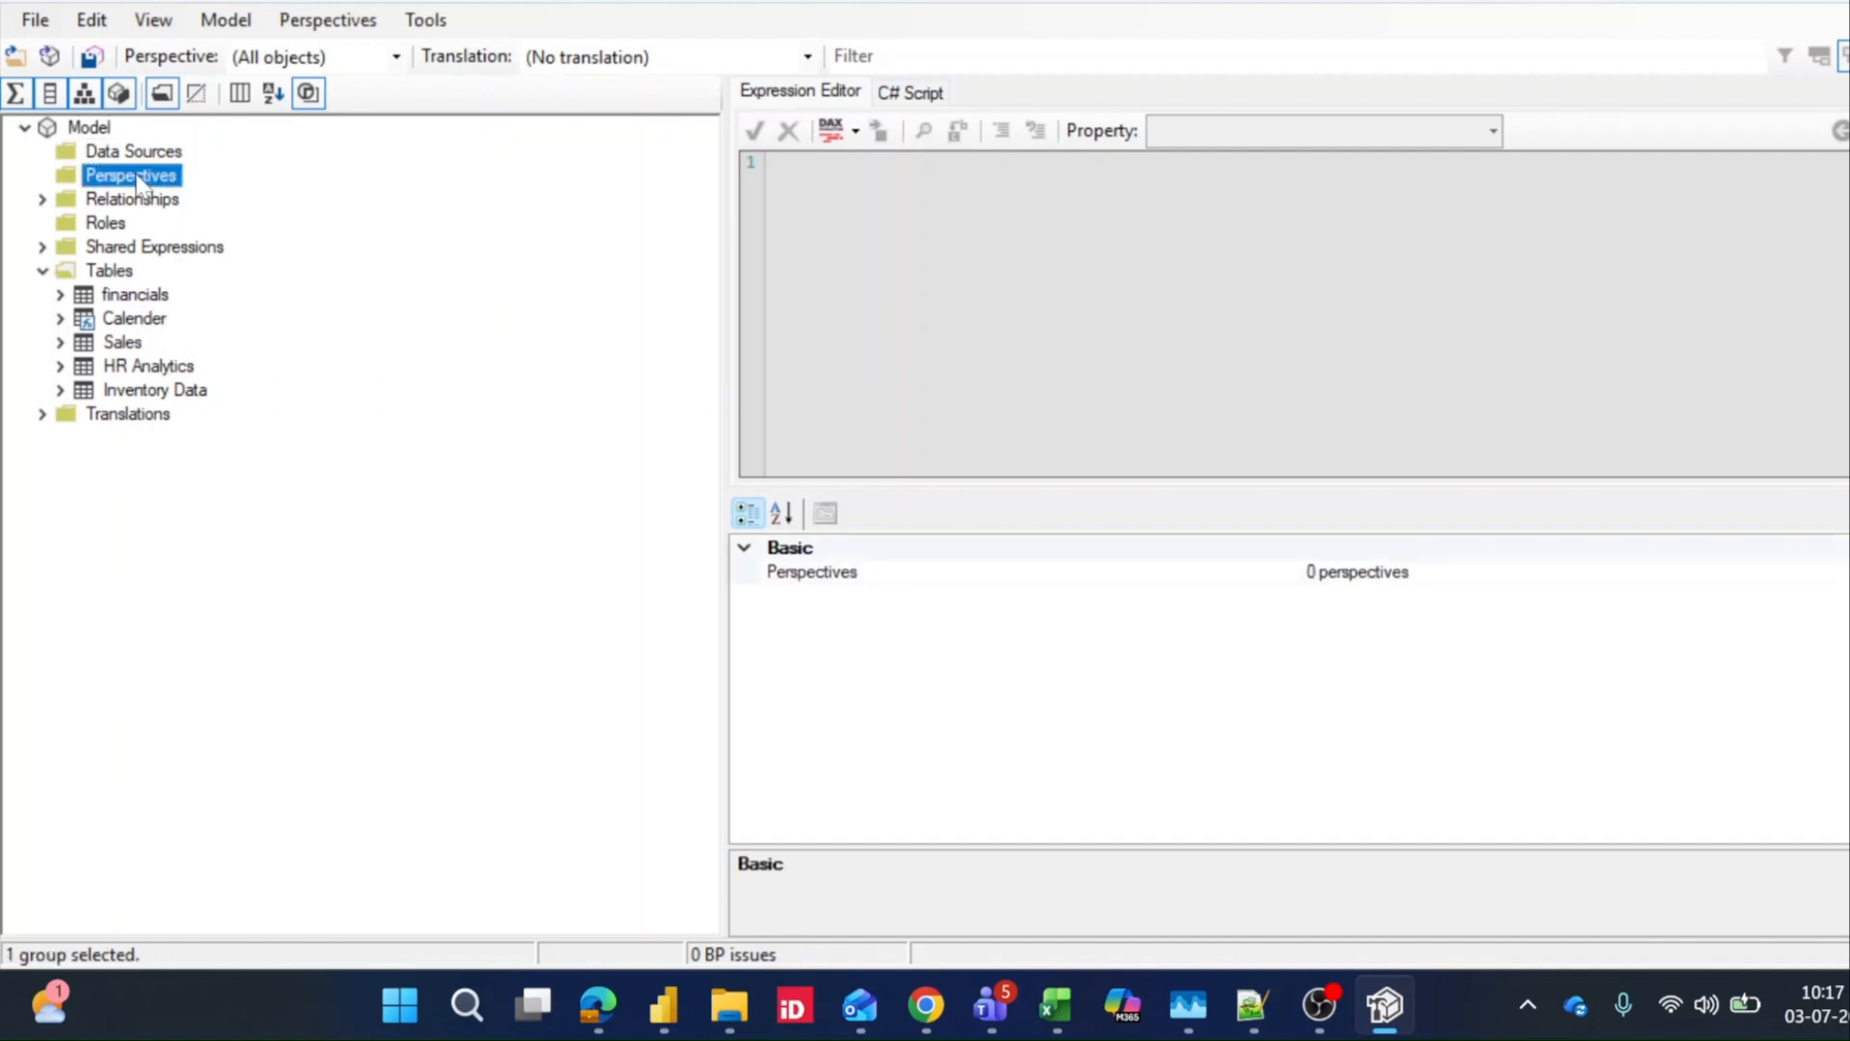
right_click(138, 181)
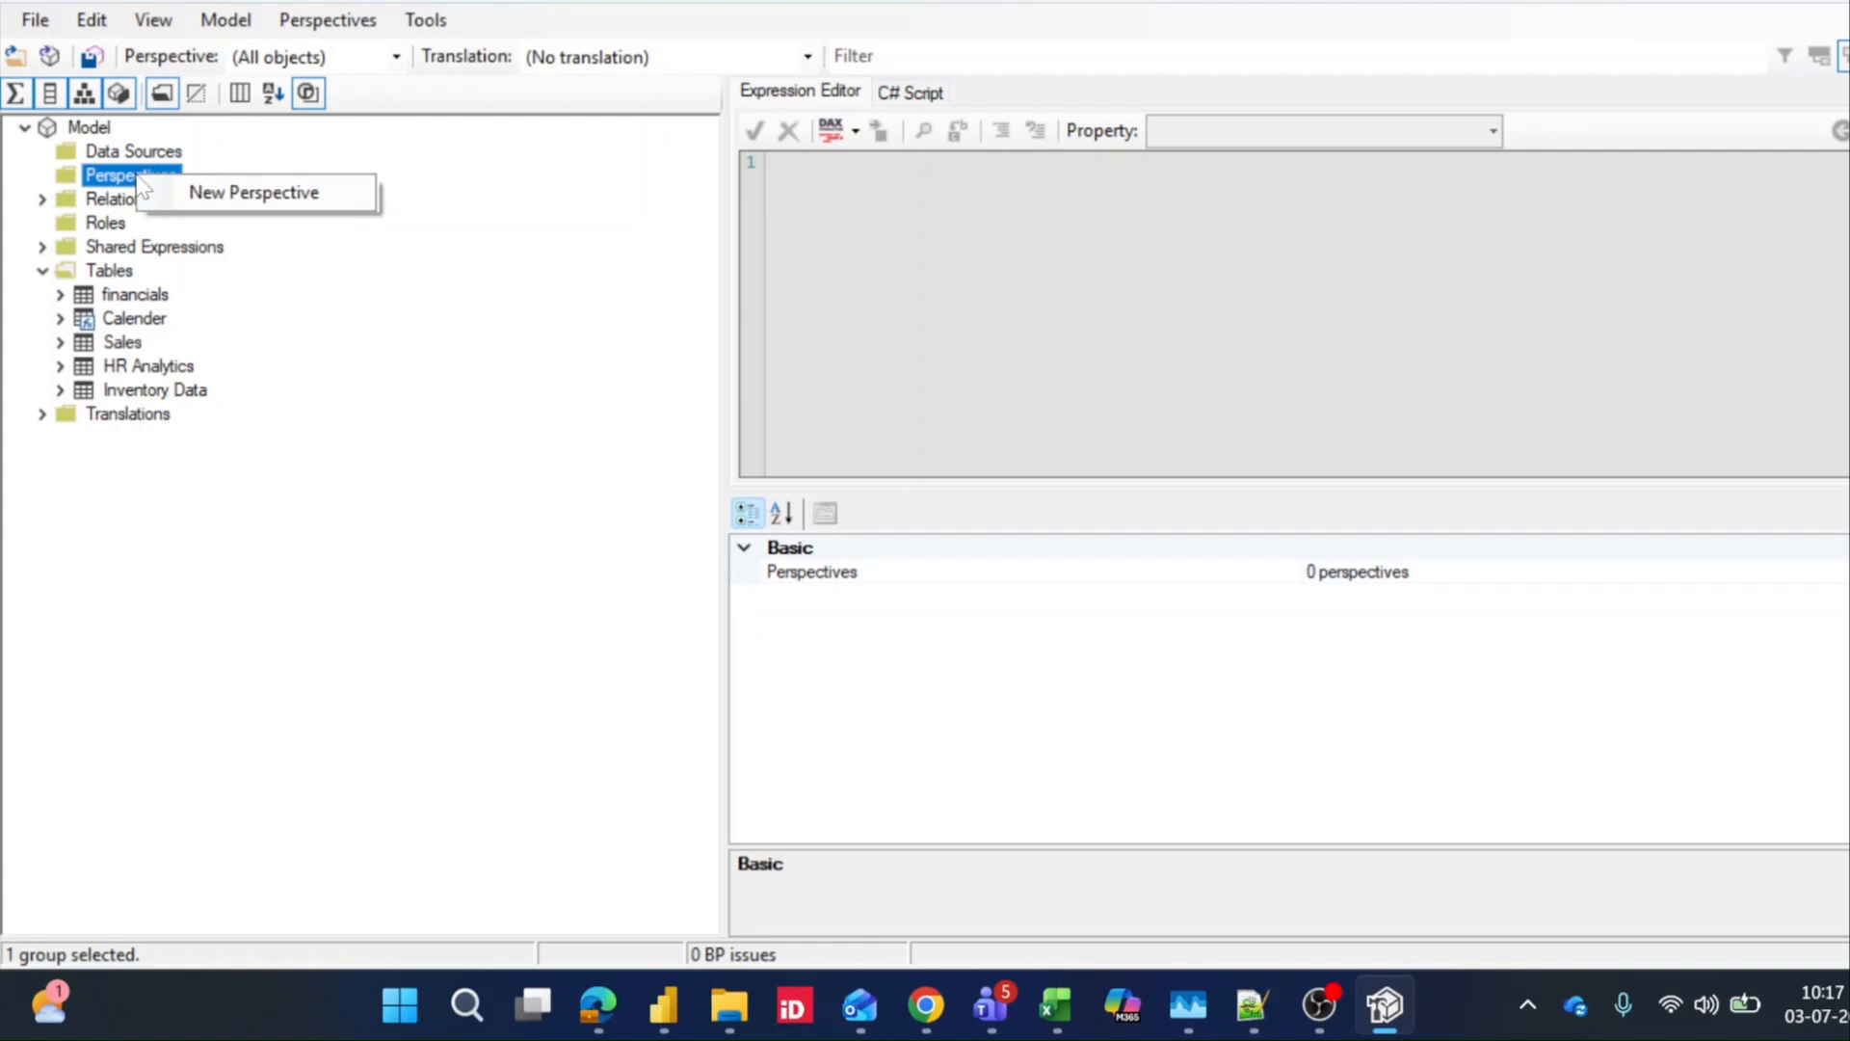
left_click(280, 198)
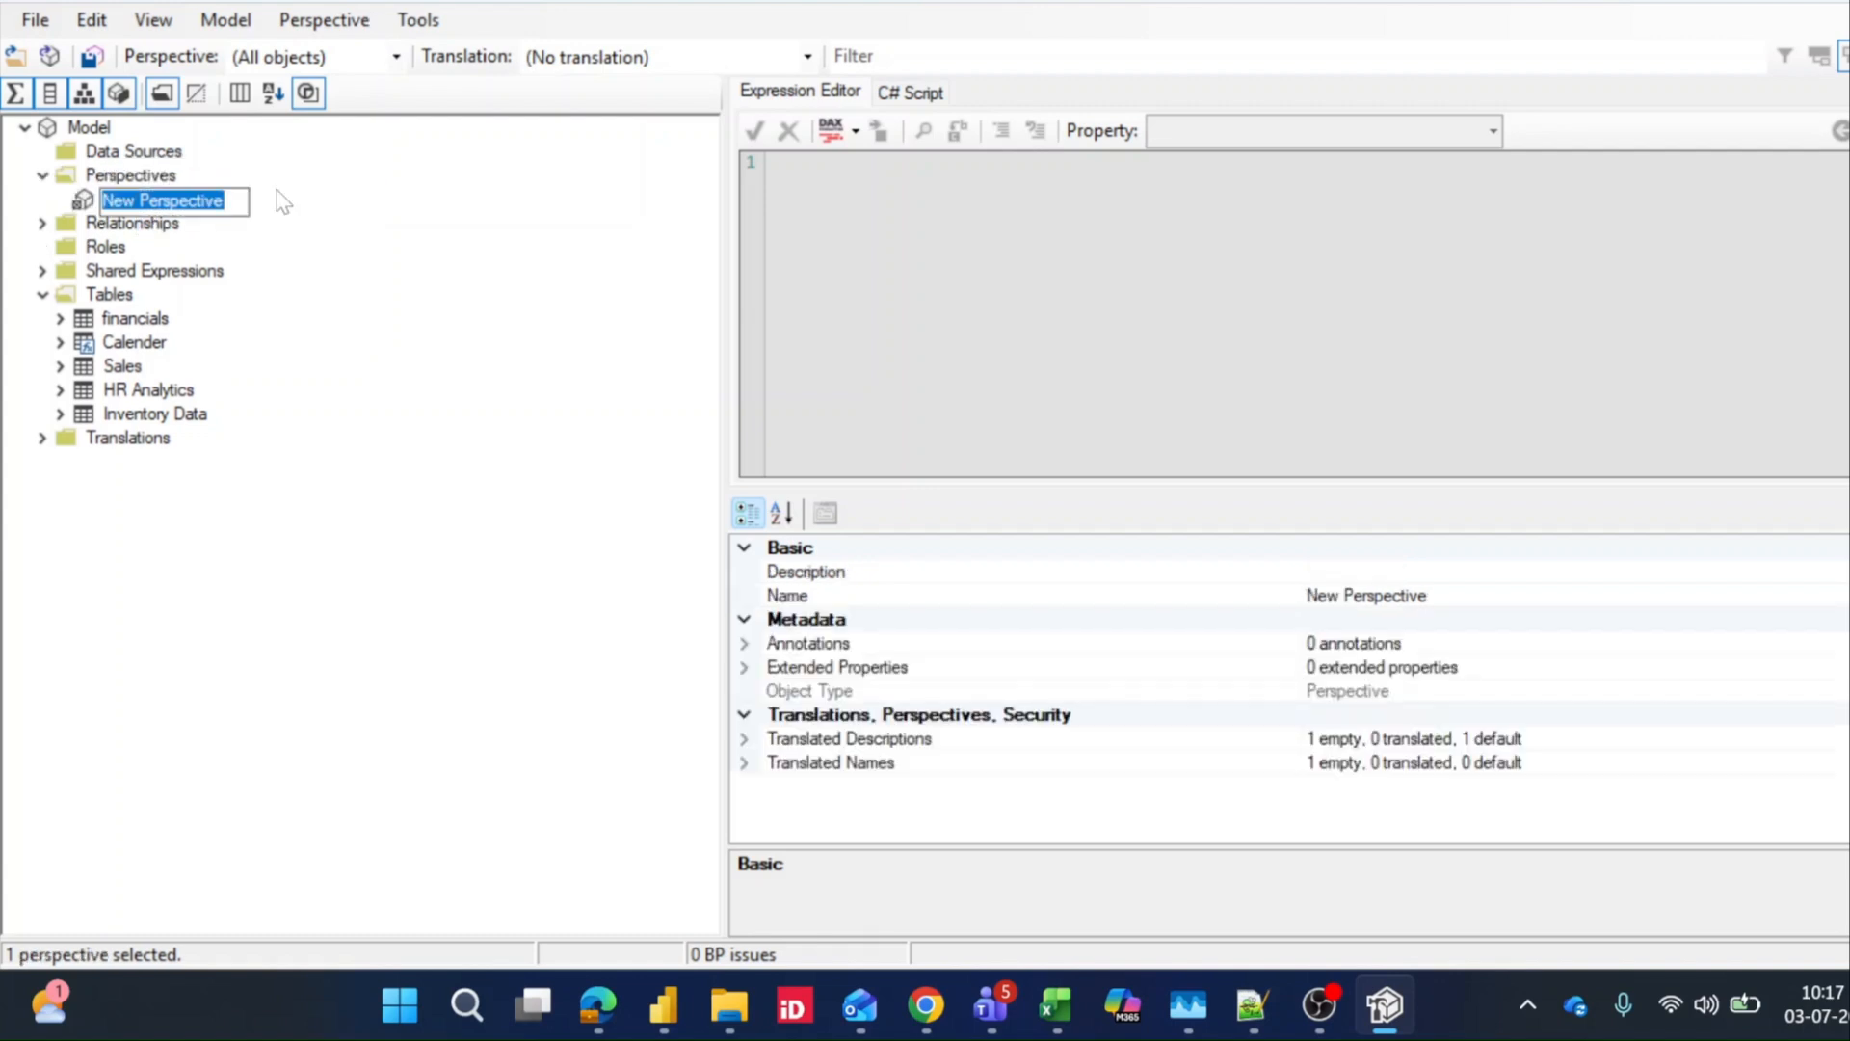
type("Fi")
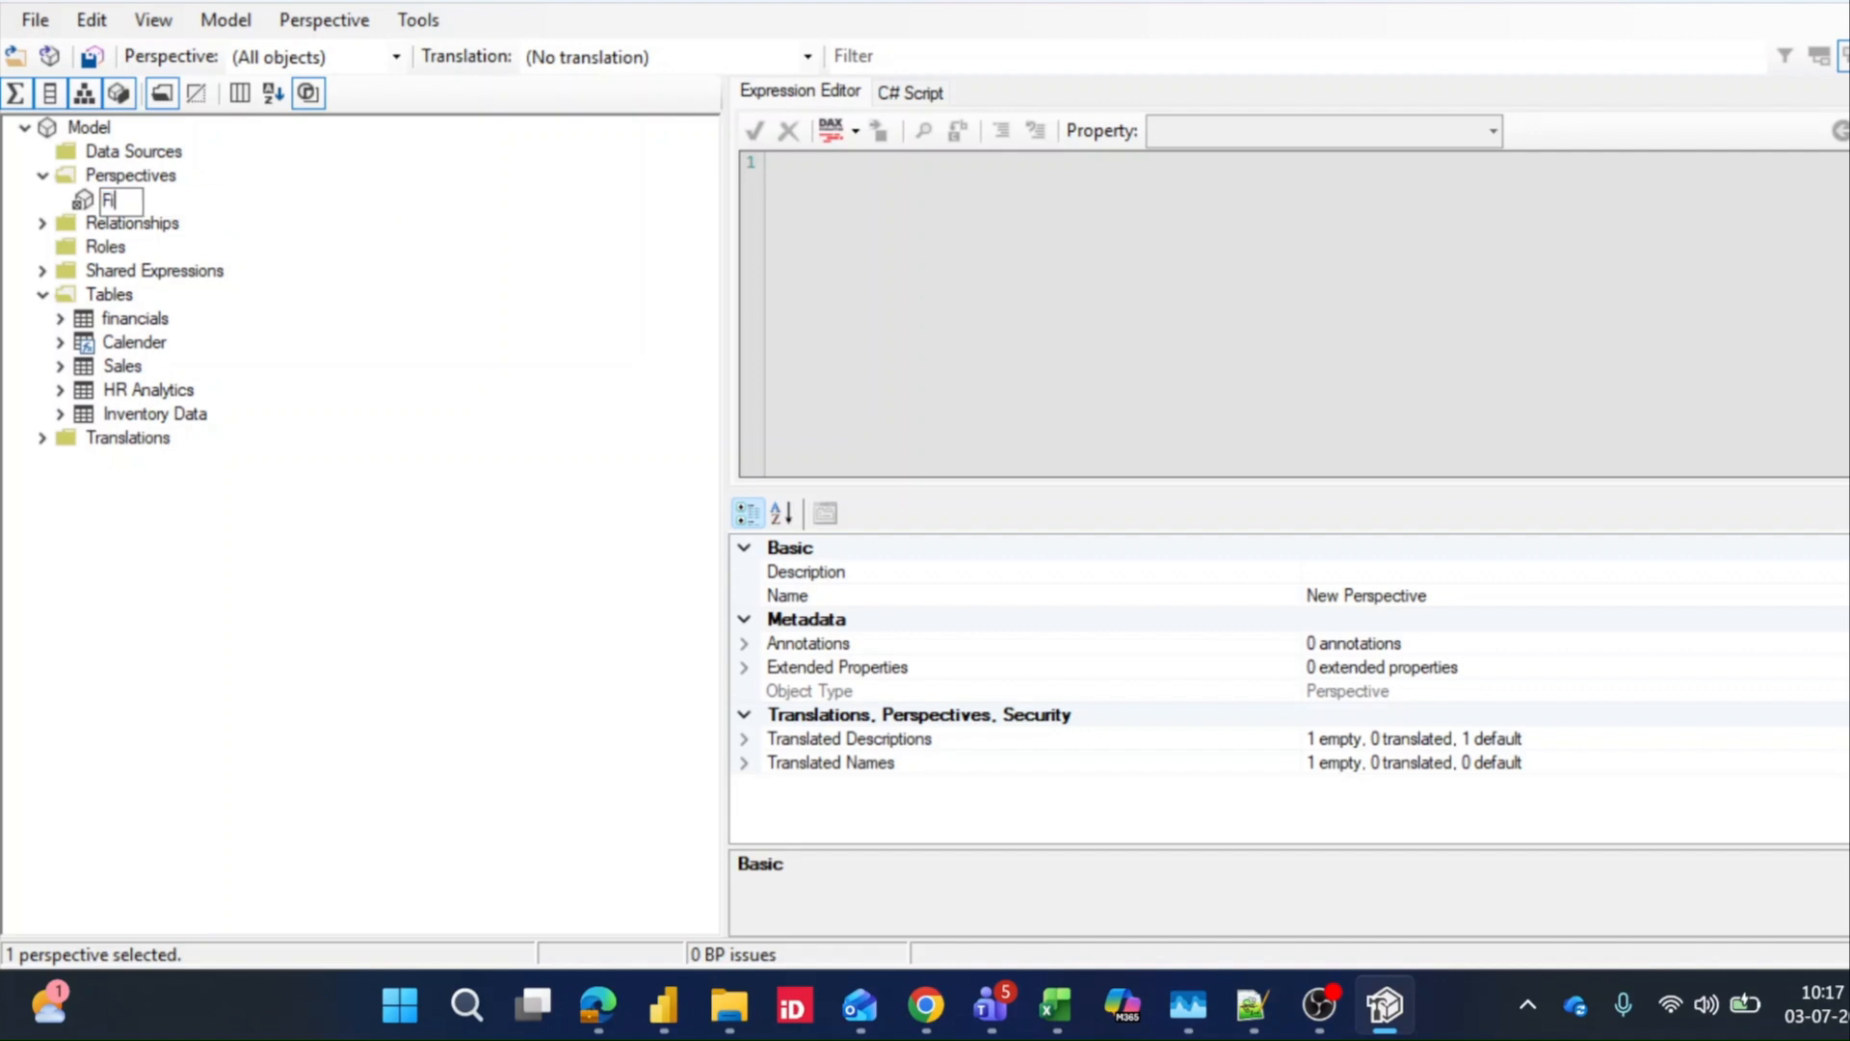
type("nance")
key("Return")
Add a second perspective named Sales to the model
left_click(140, 175)
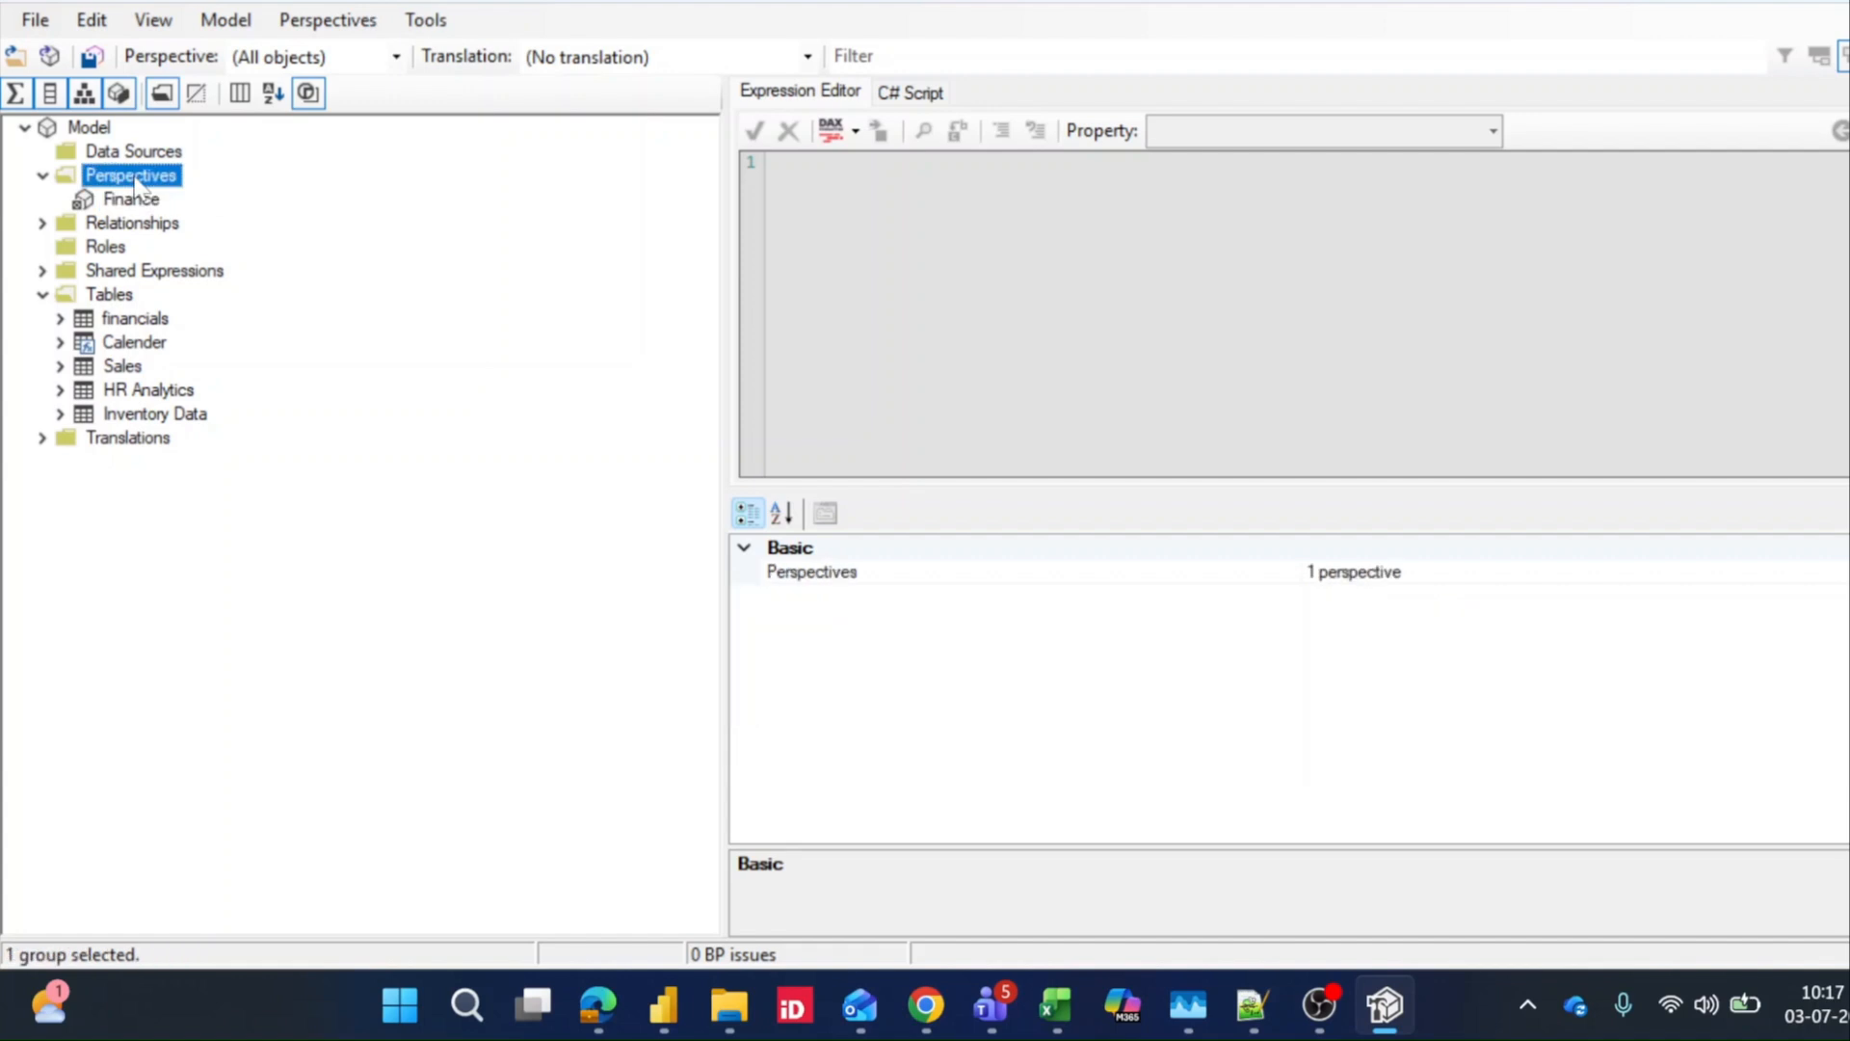
right_click(137, 176)
left_click(273, 196)
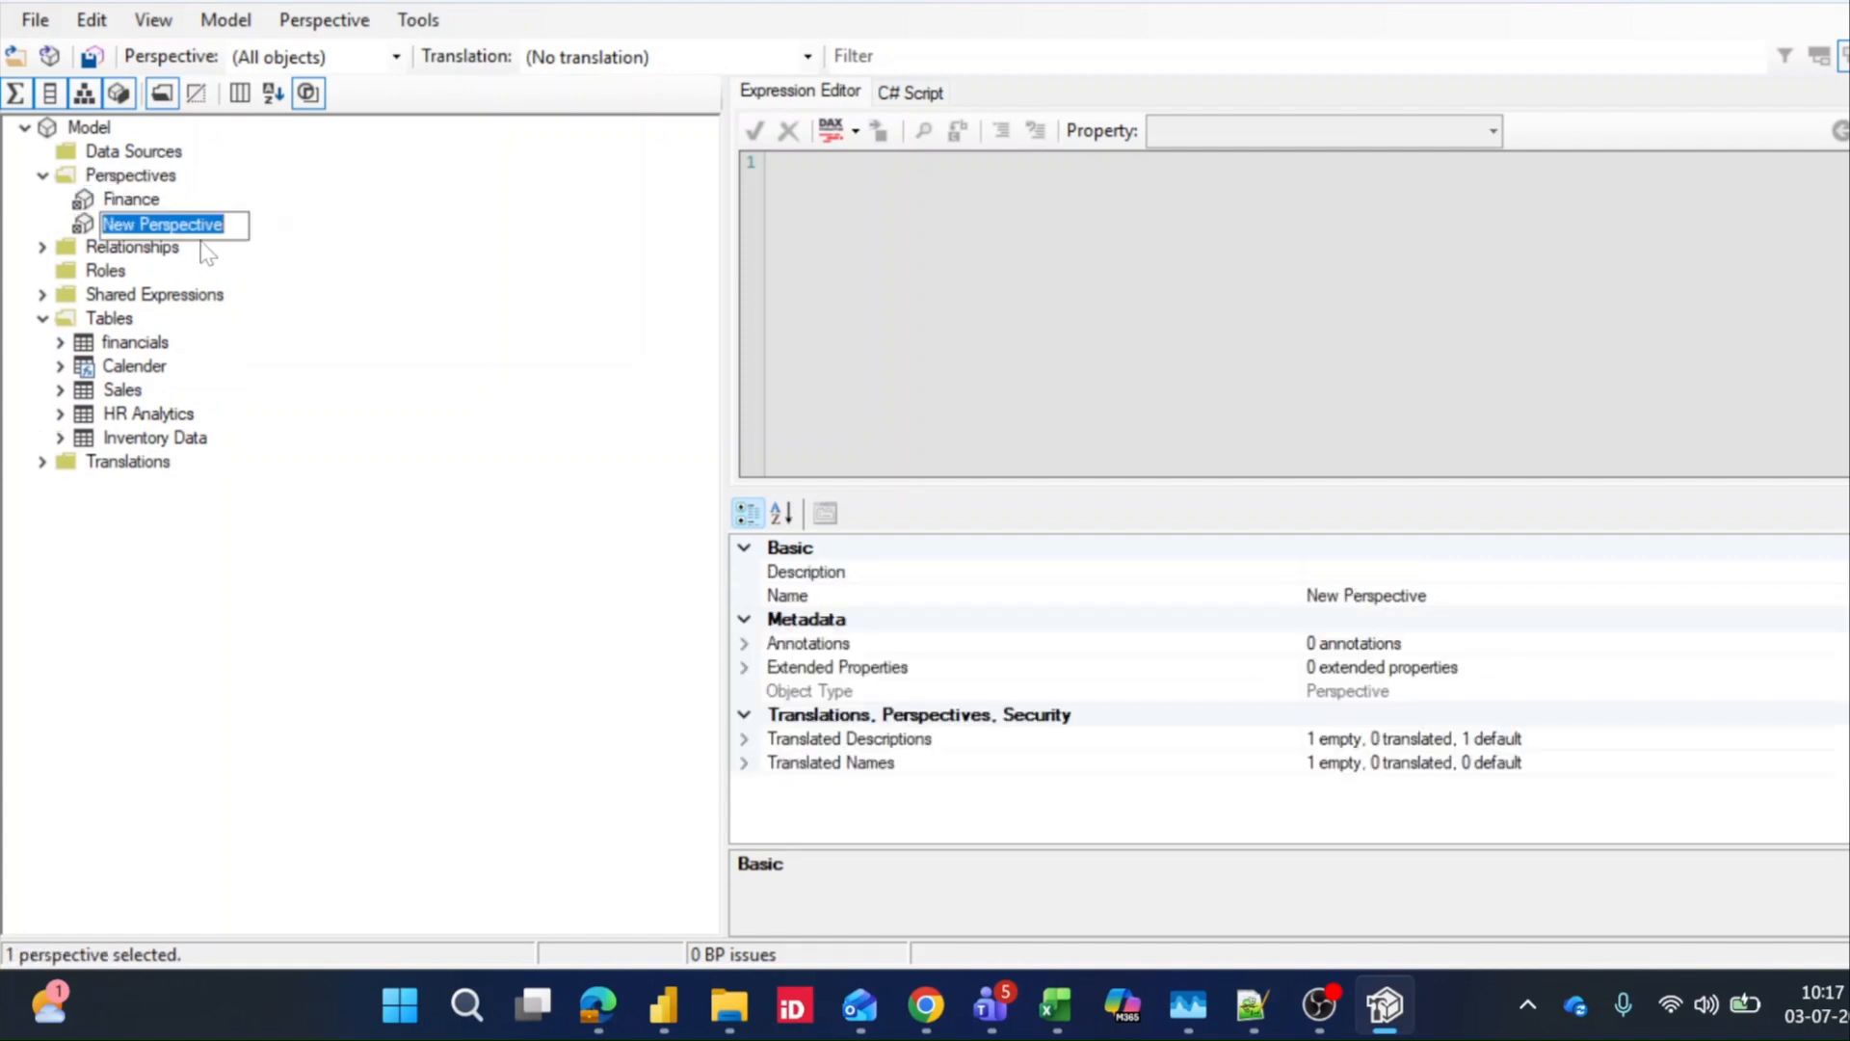
type("Sales")
key("Return")
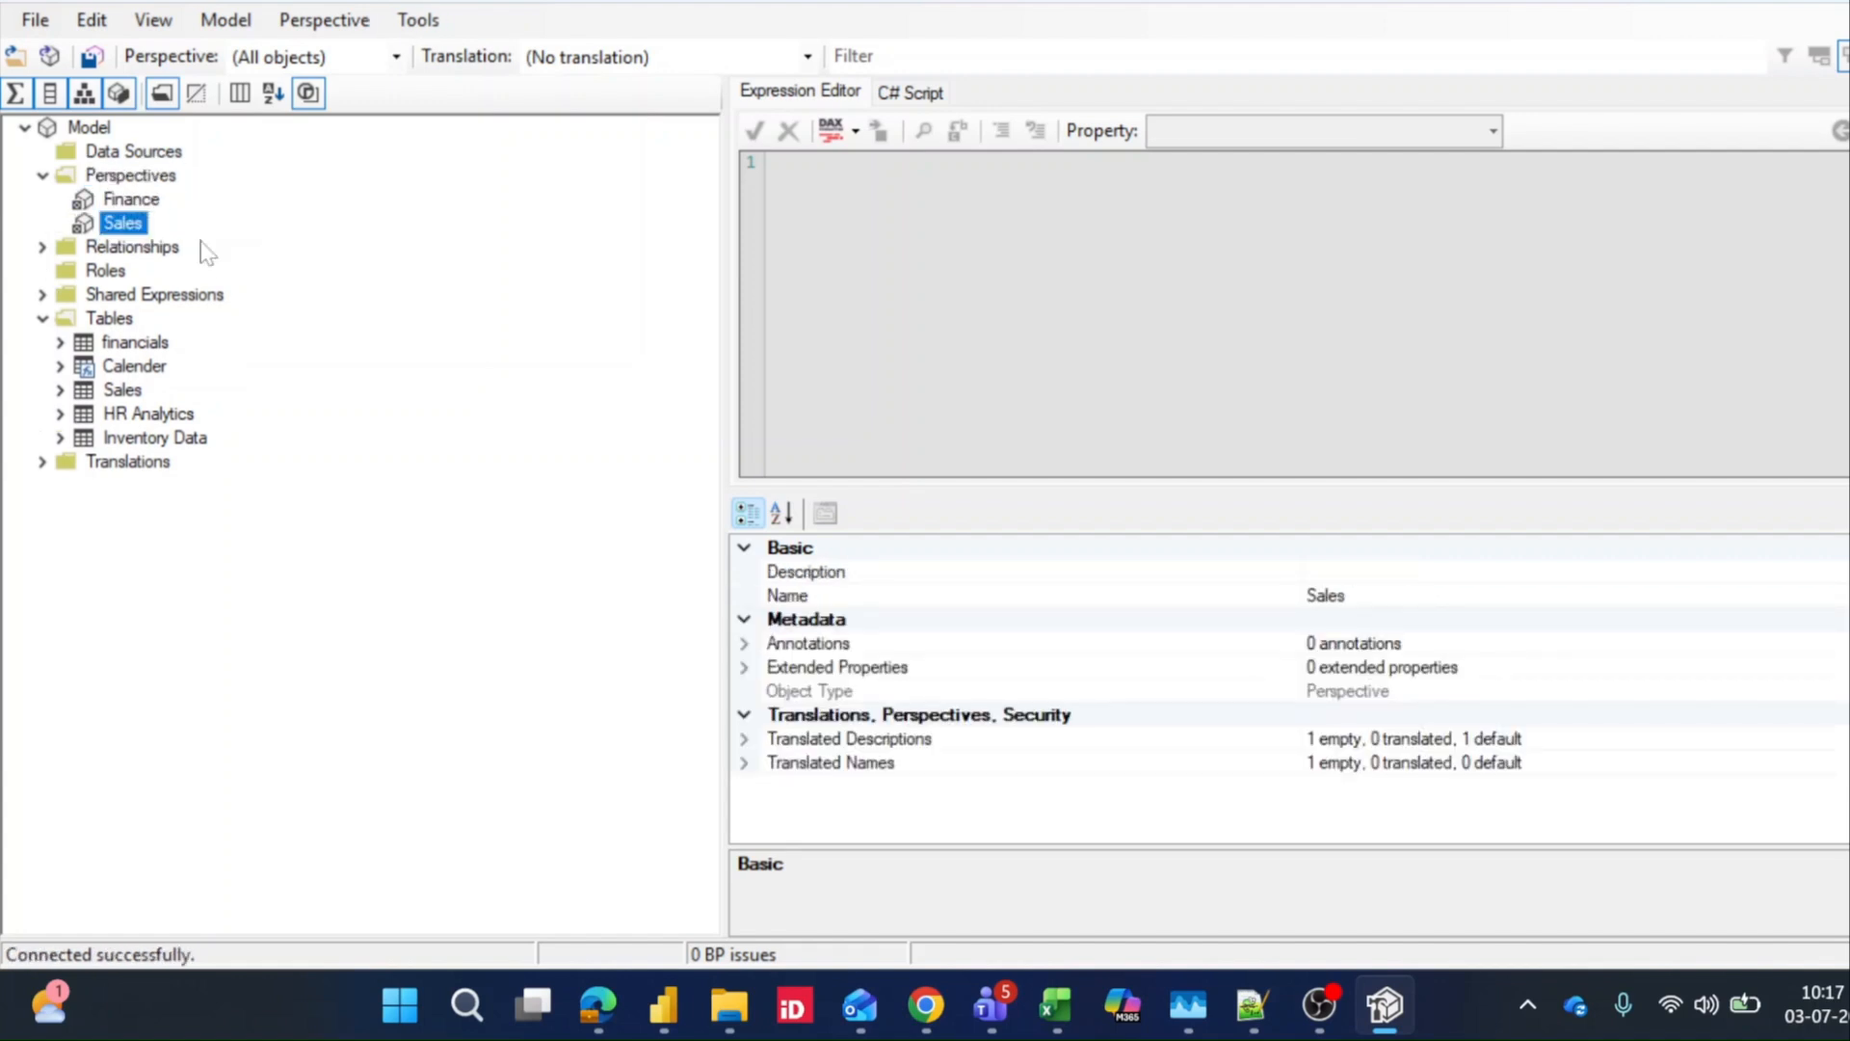
Add a third perspective named HR to the model
left_click(140, 177)
right_click(144, 177)
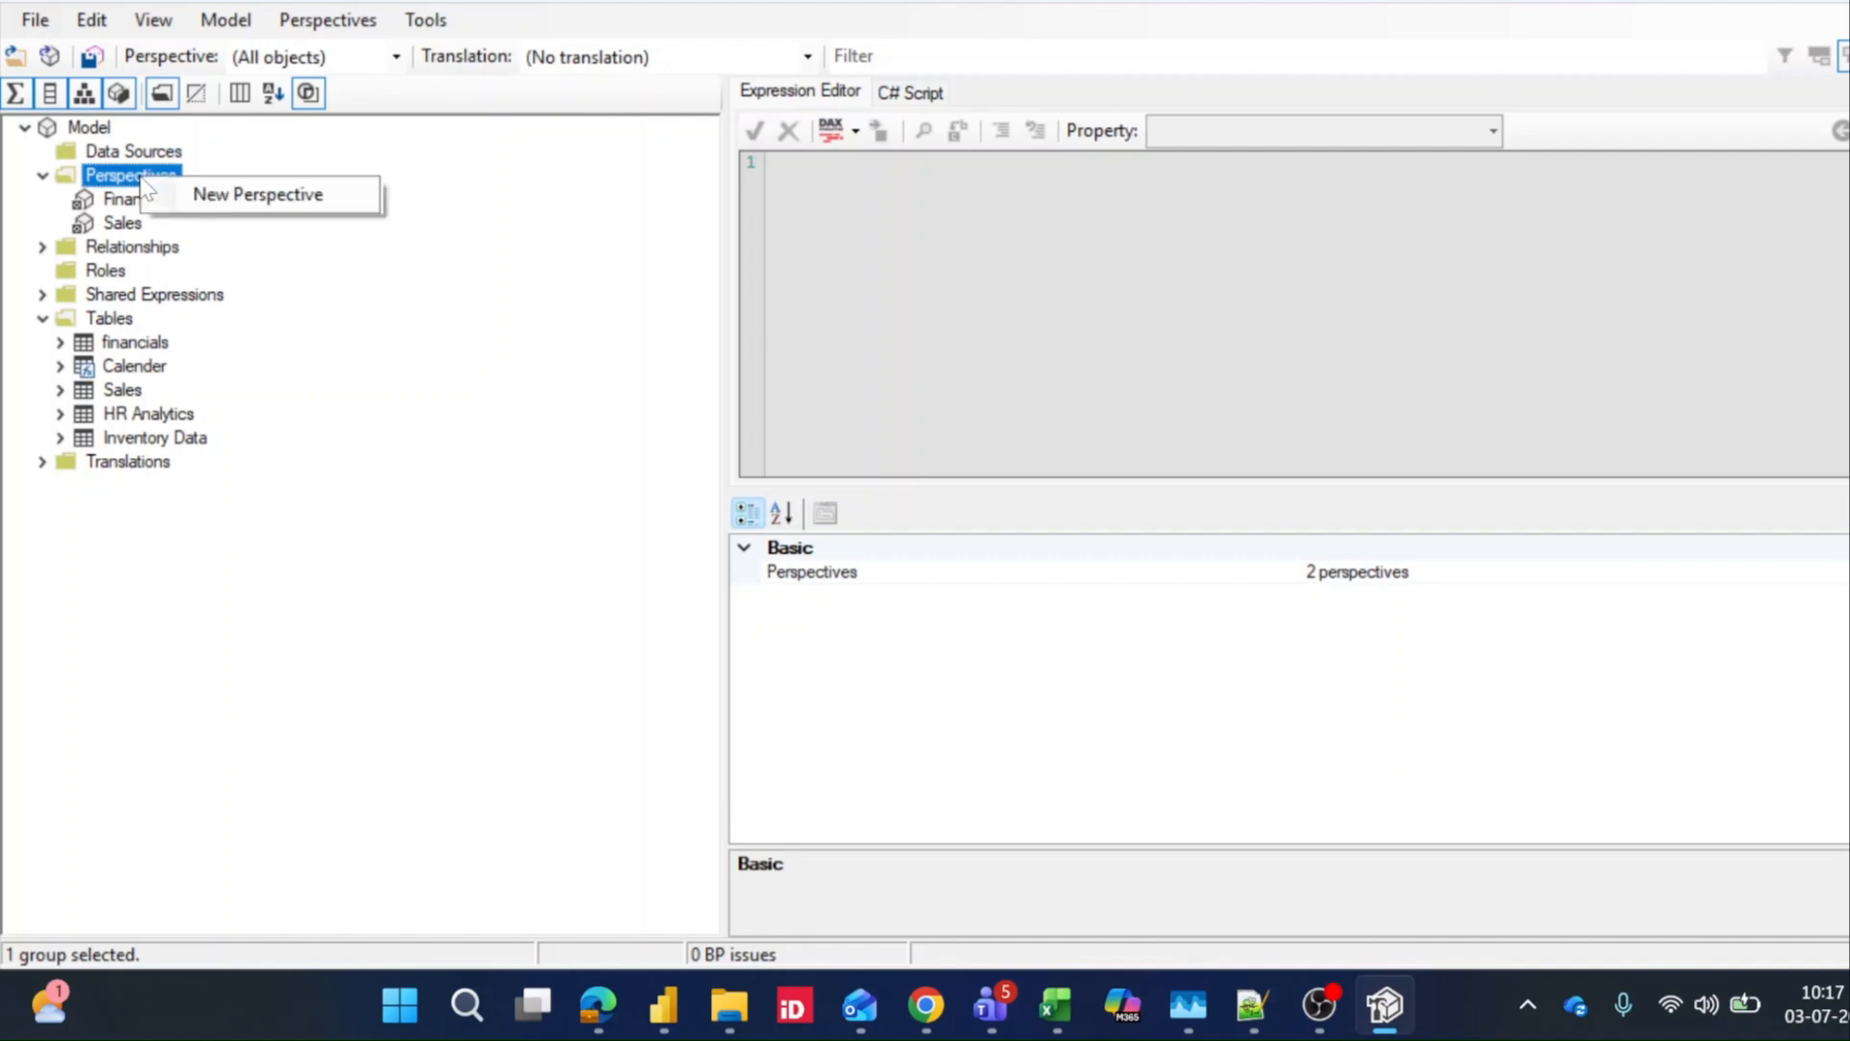
left_click(258, 195)
type("HR")
key("Return")
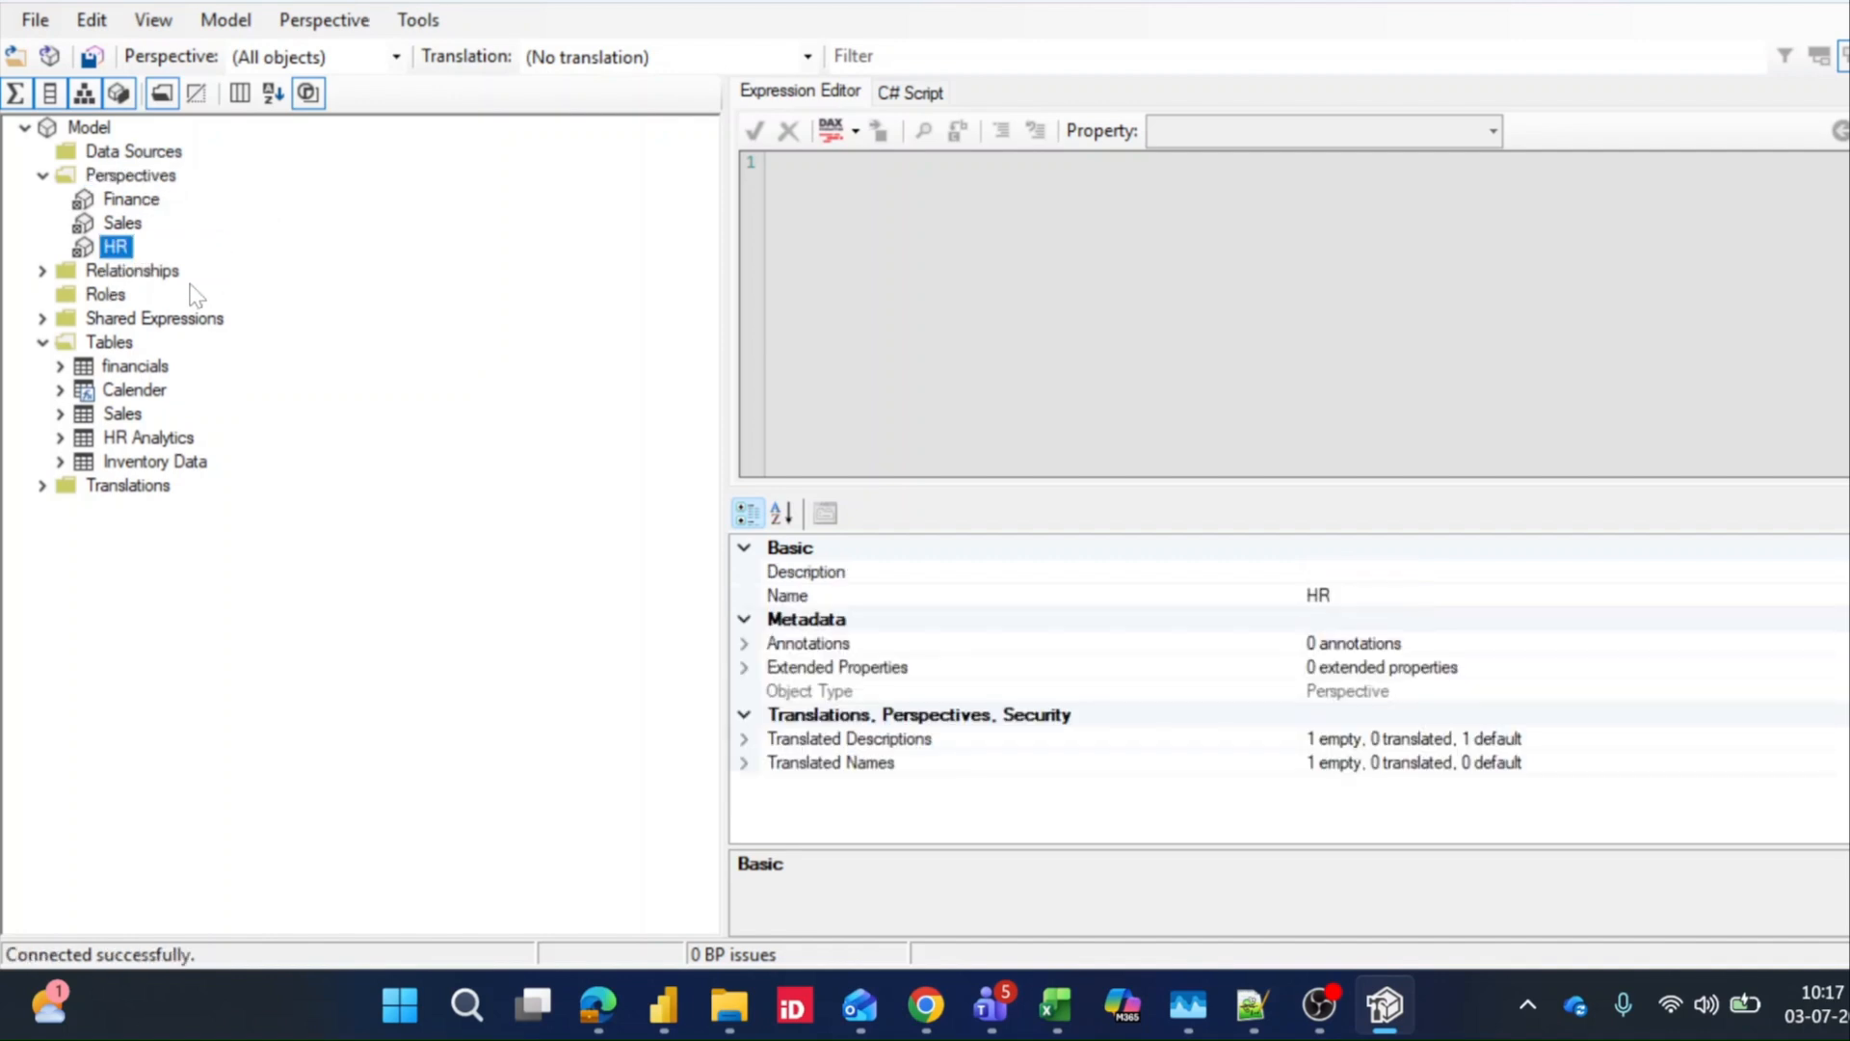
Add a fourth perspective named Inventory to the model
left_click(142, 177)
right_click(143, 176)
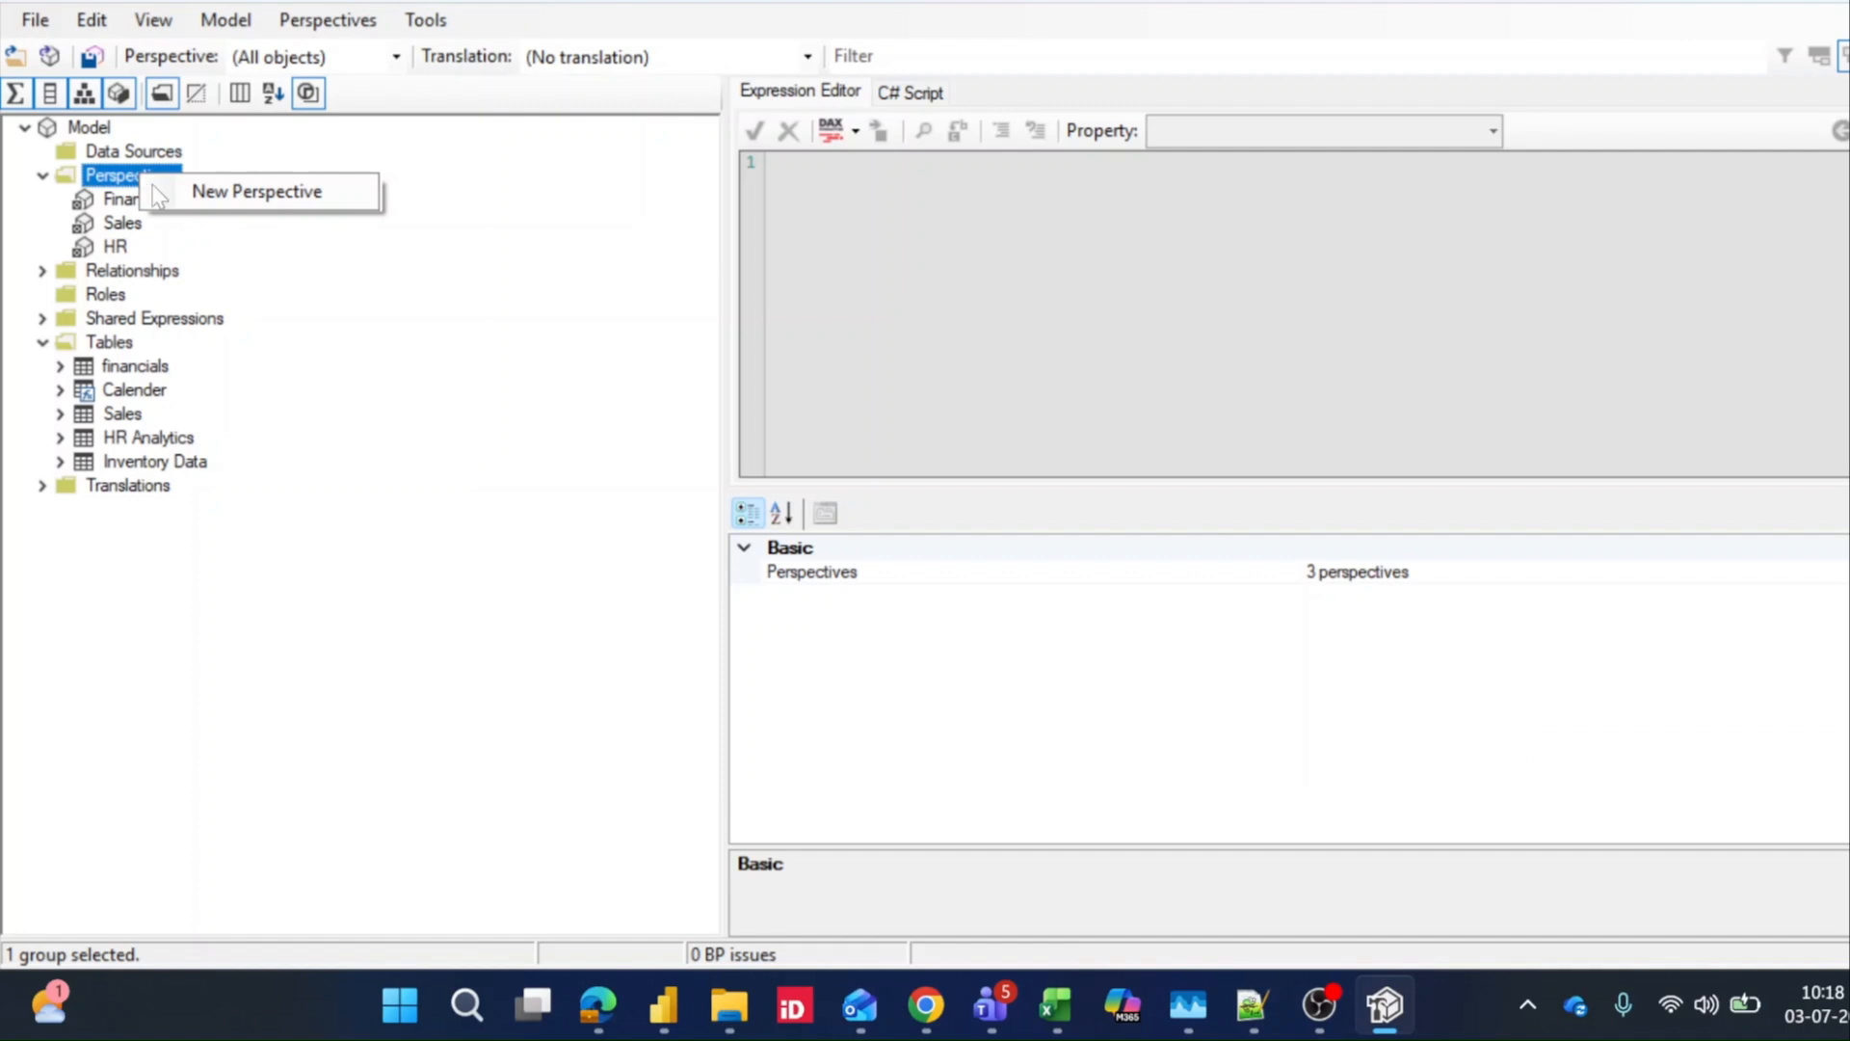
left_click(258, 192)
type("In")
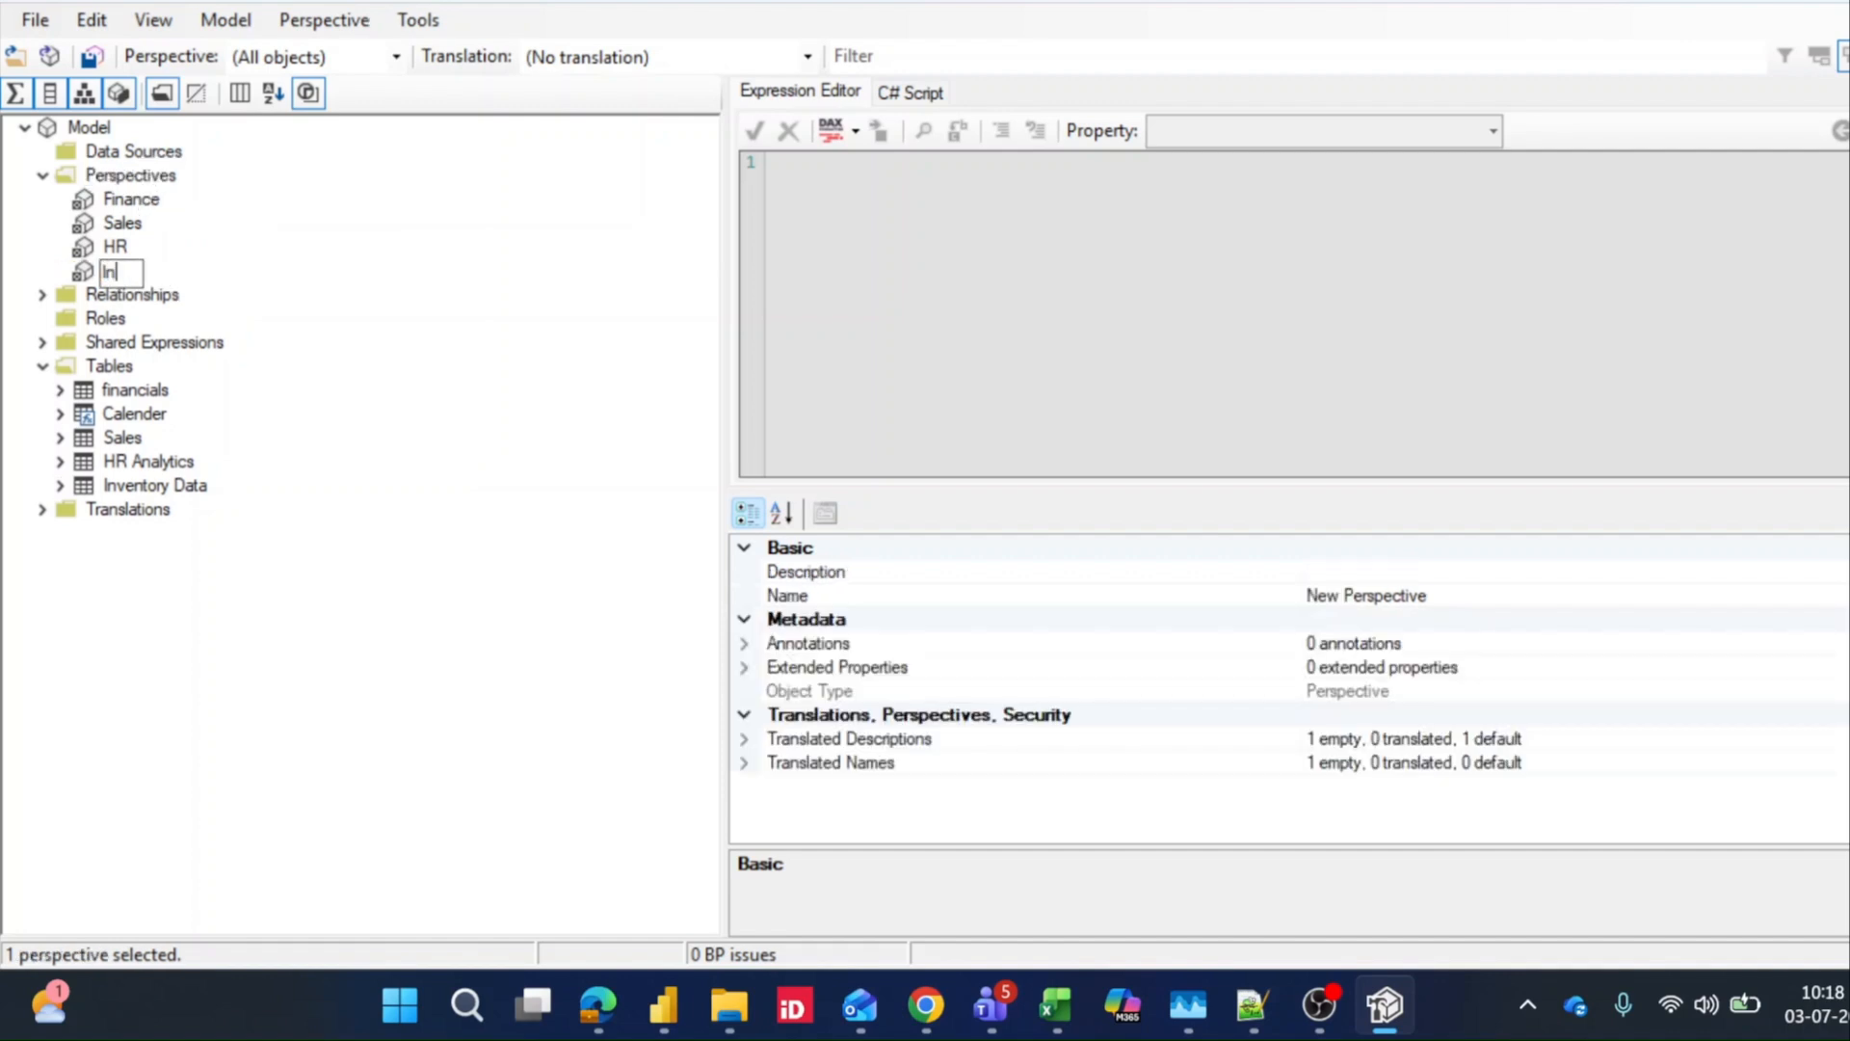
type("ventory")
key("Return")
Show the financials table in the Finance perspective
left_click(154, 202)
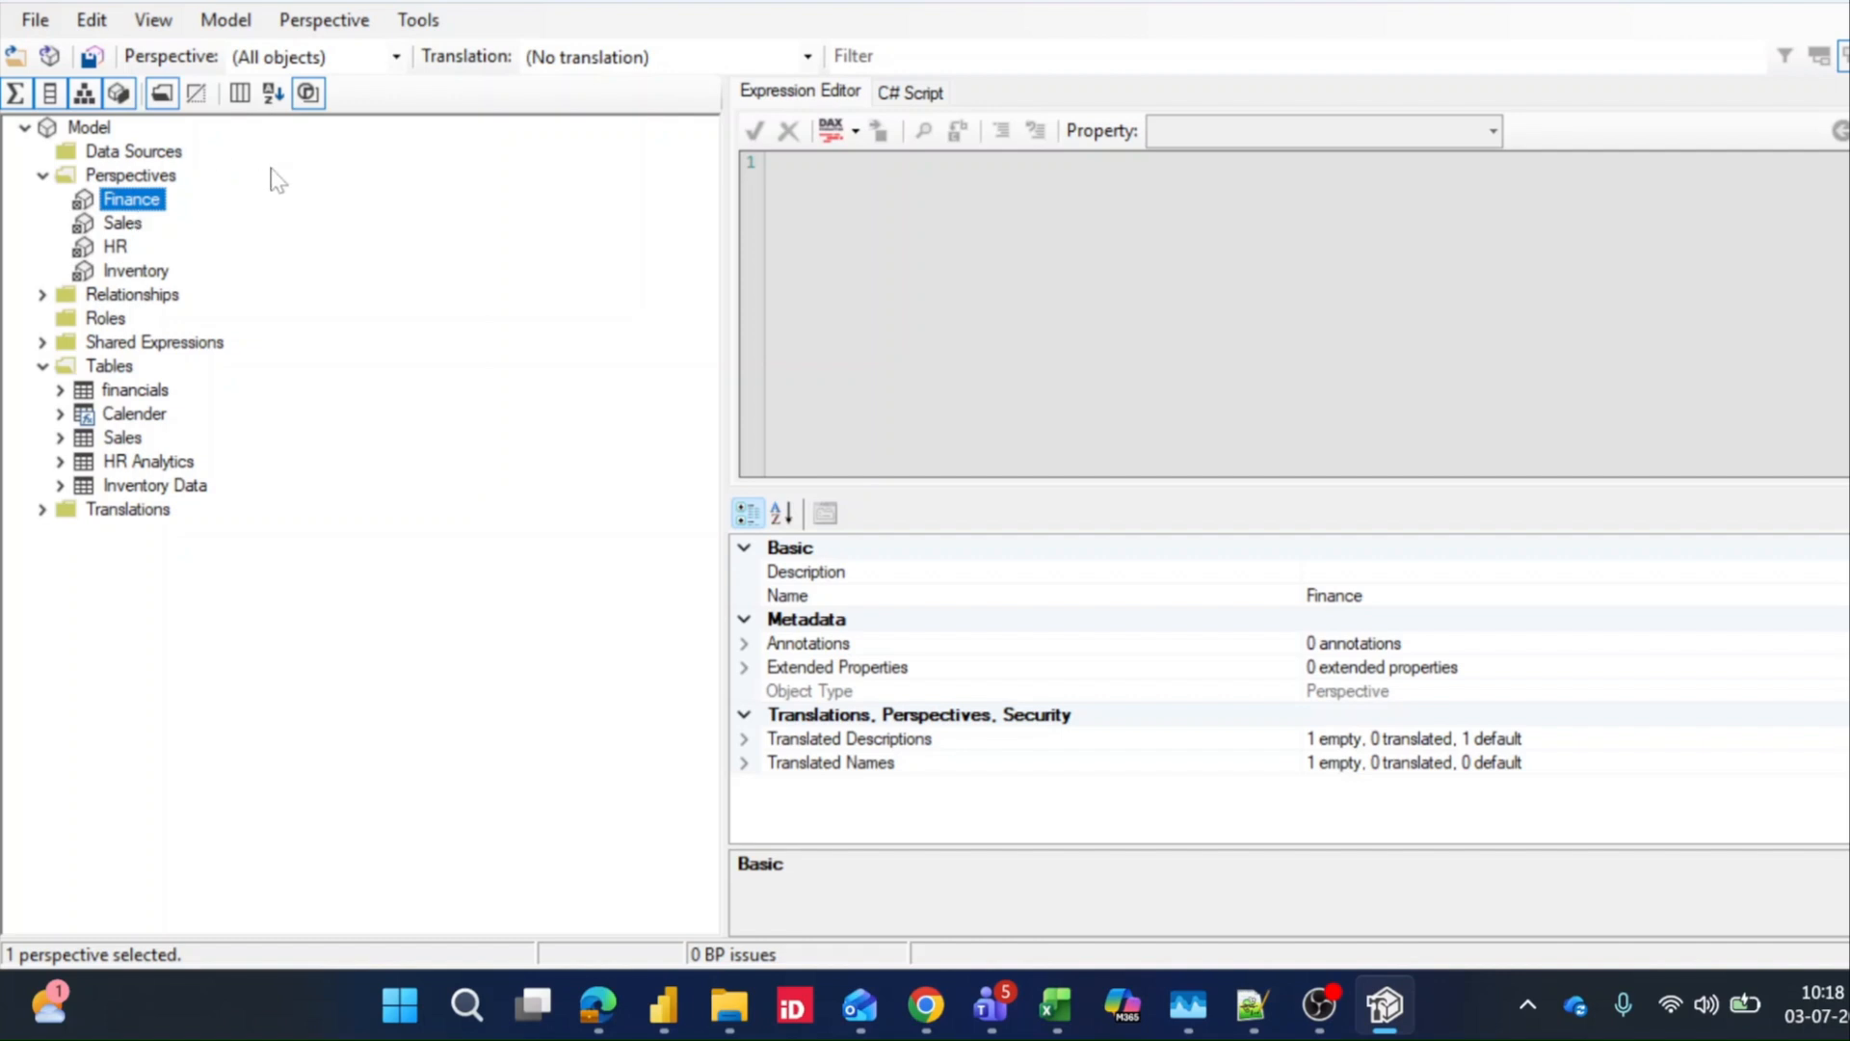
left_click(137, 395)
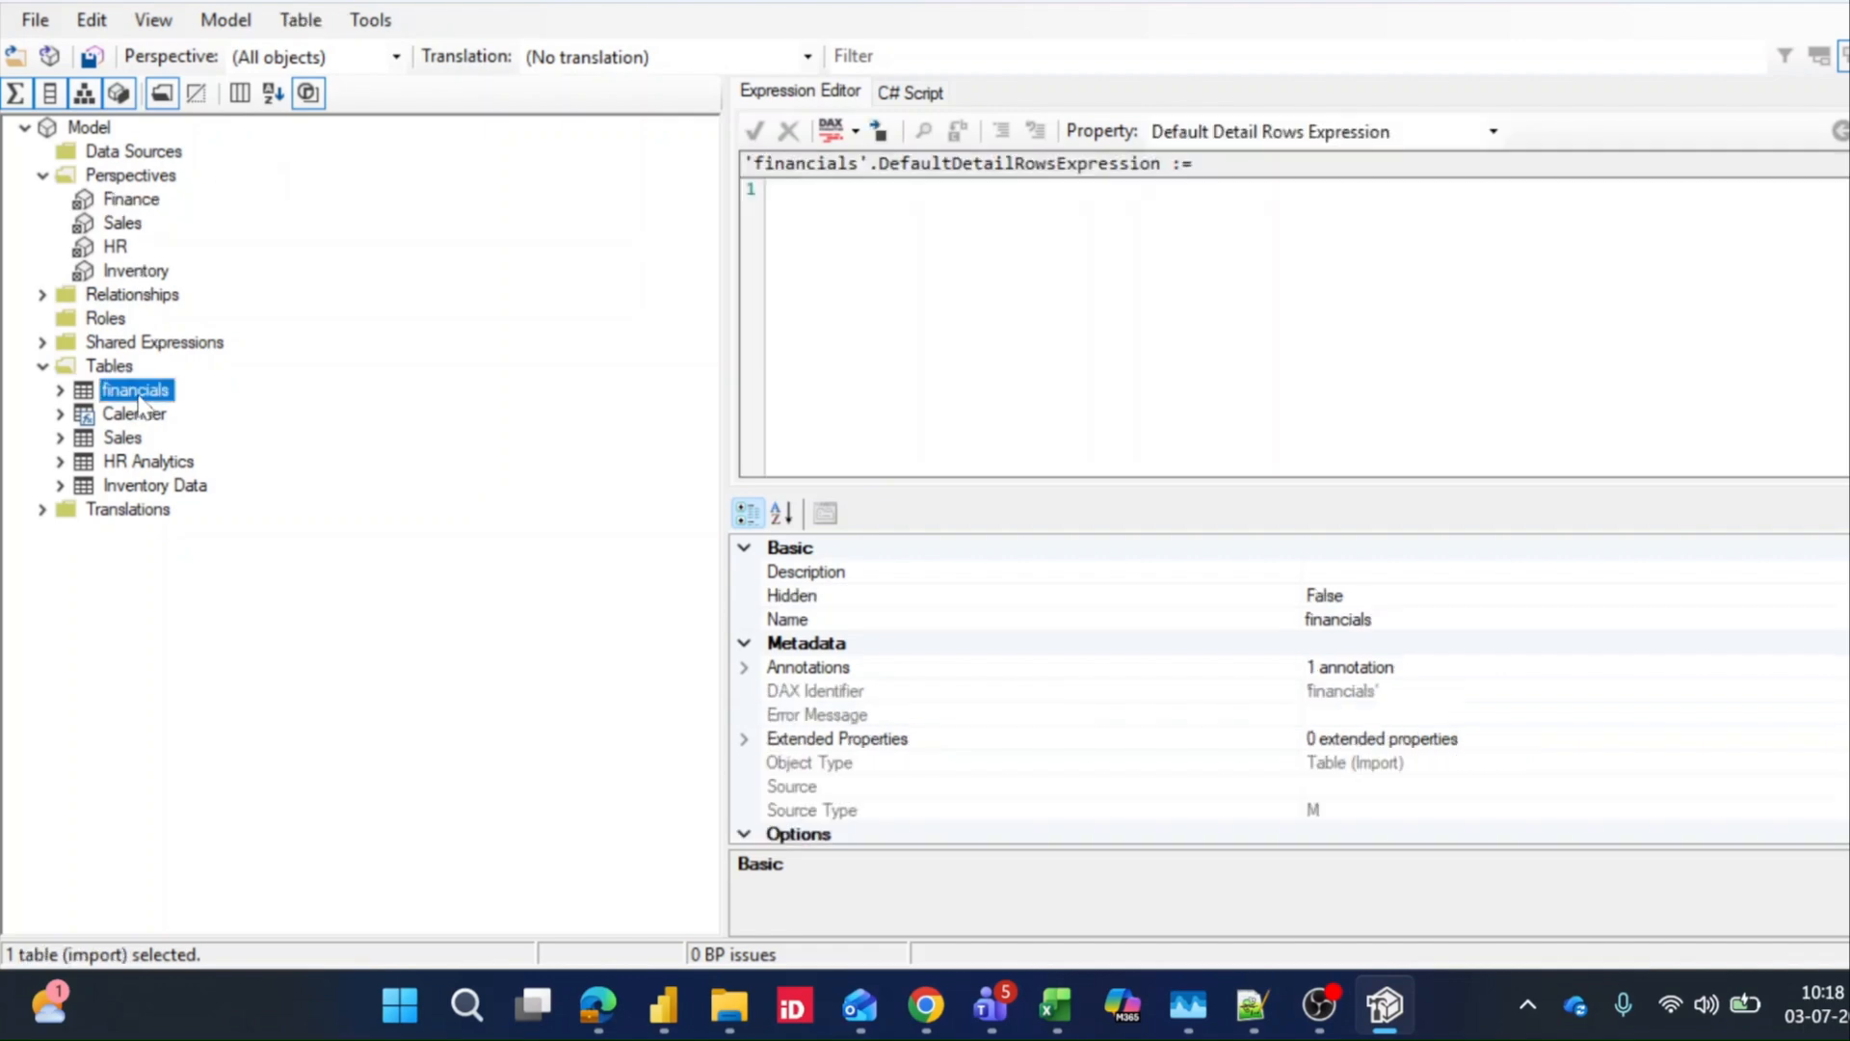
right_click(141, 403)
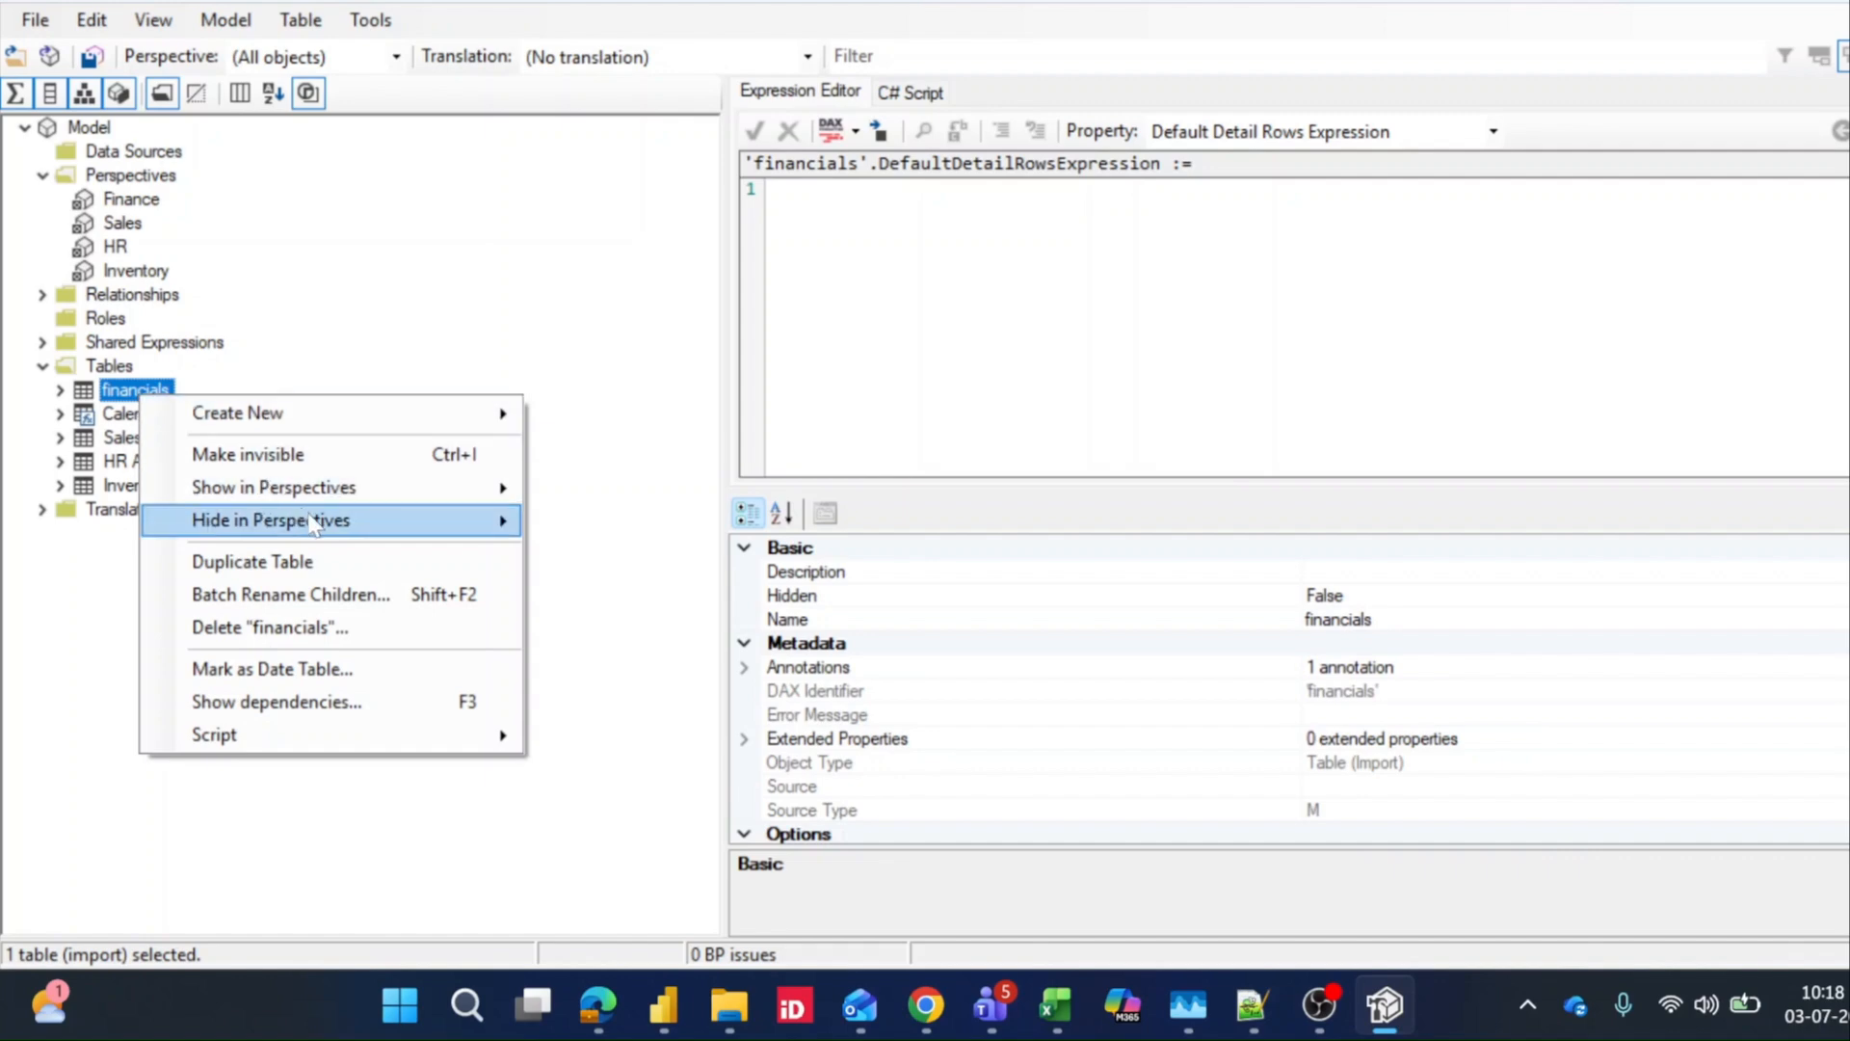
mouse_move(316, 530)
mouse_move(314, 496)
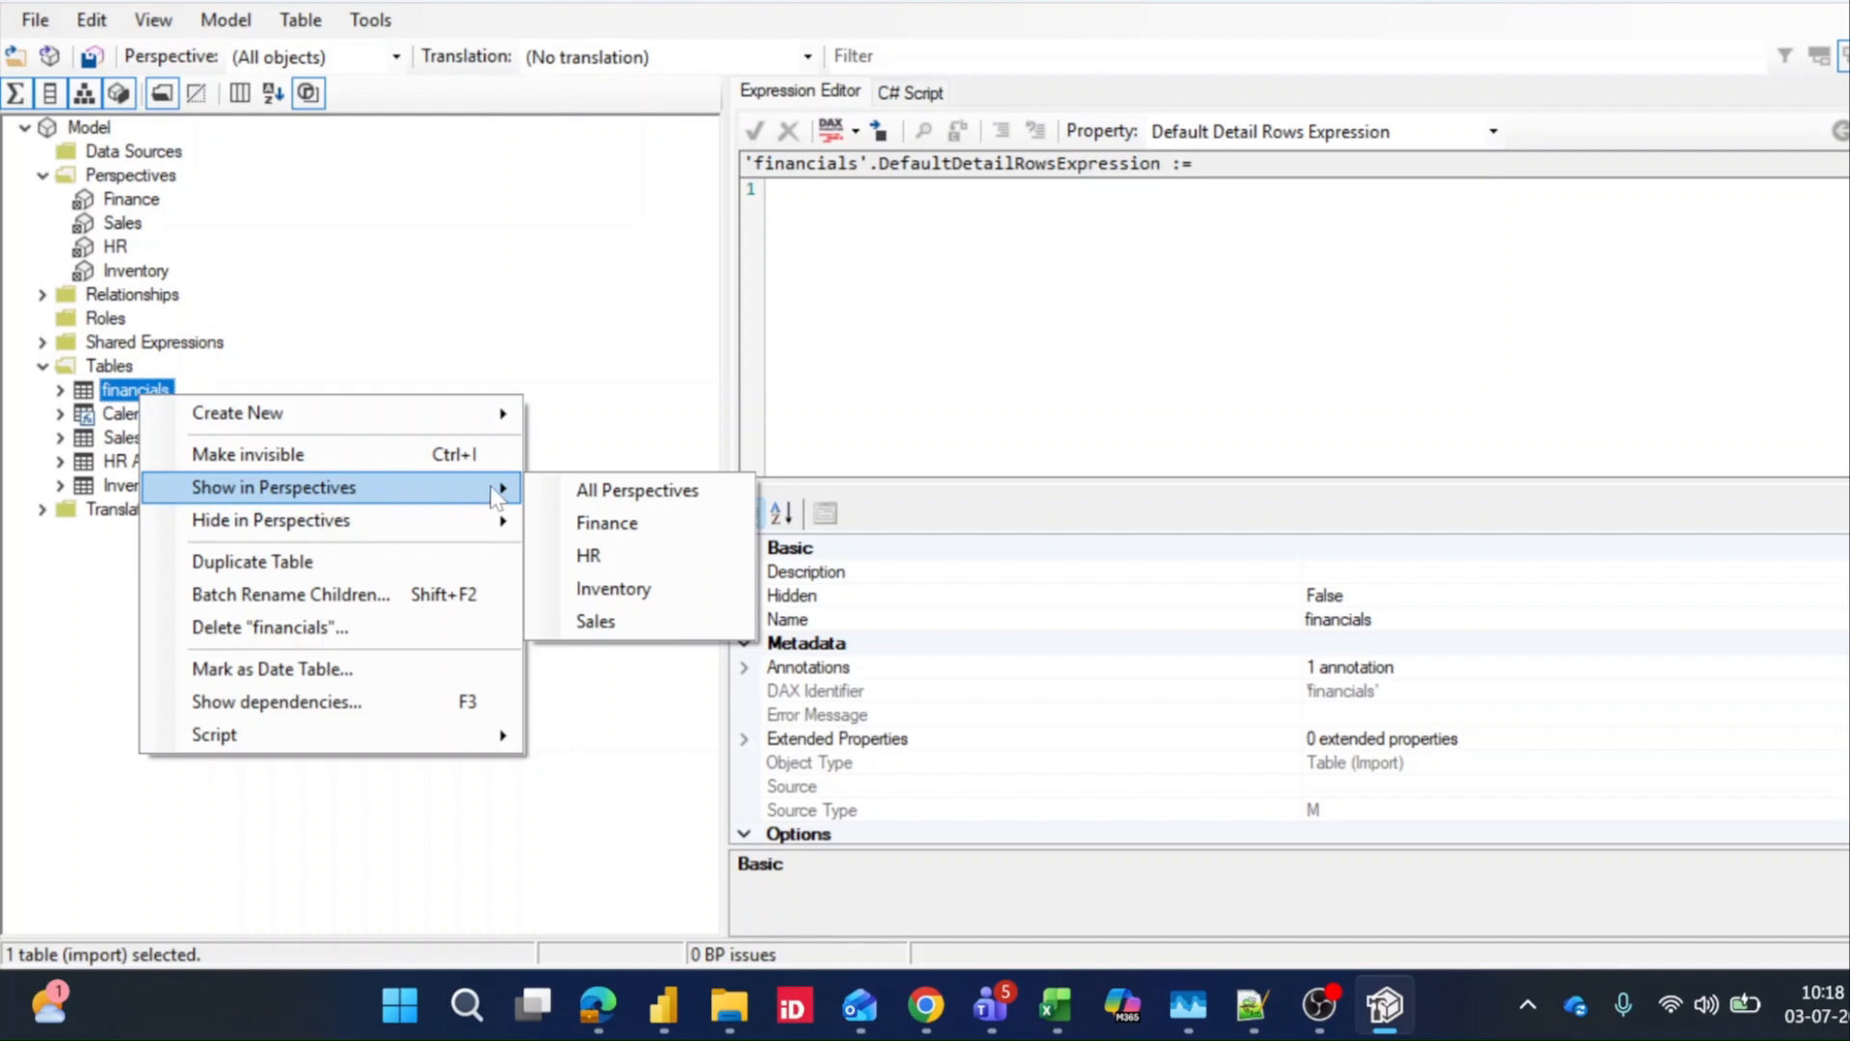
left_click(628, 526)
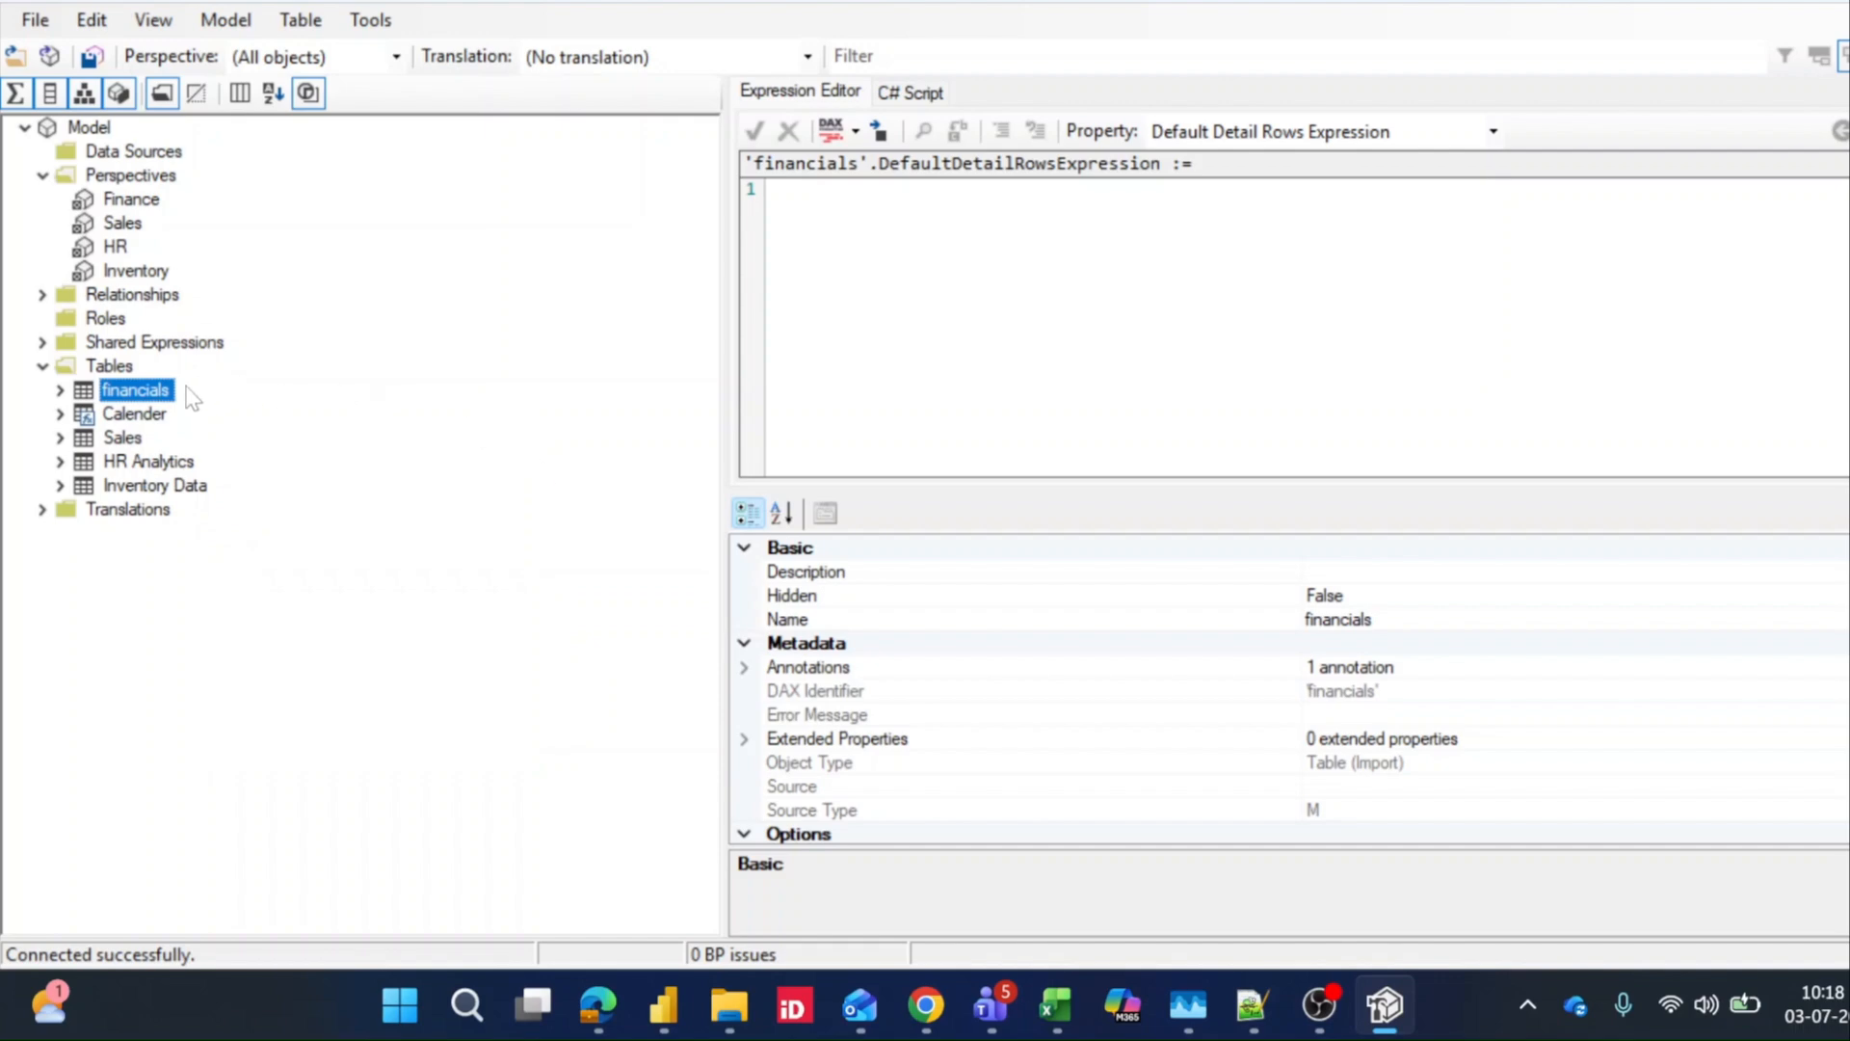
Show the Sales table in the Sales perspective
left_click(133, 439)
right_click(133, 438)
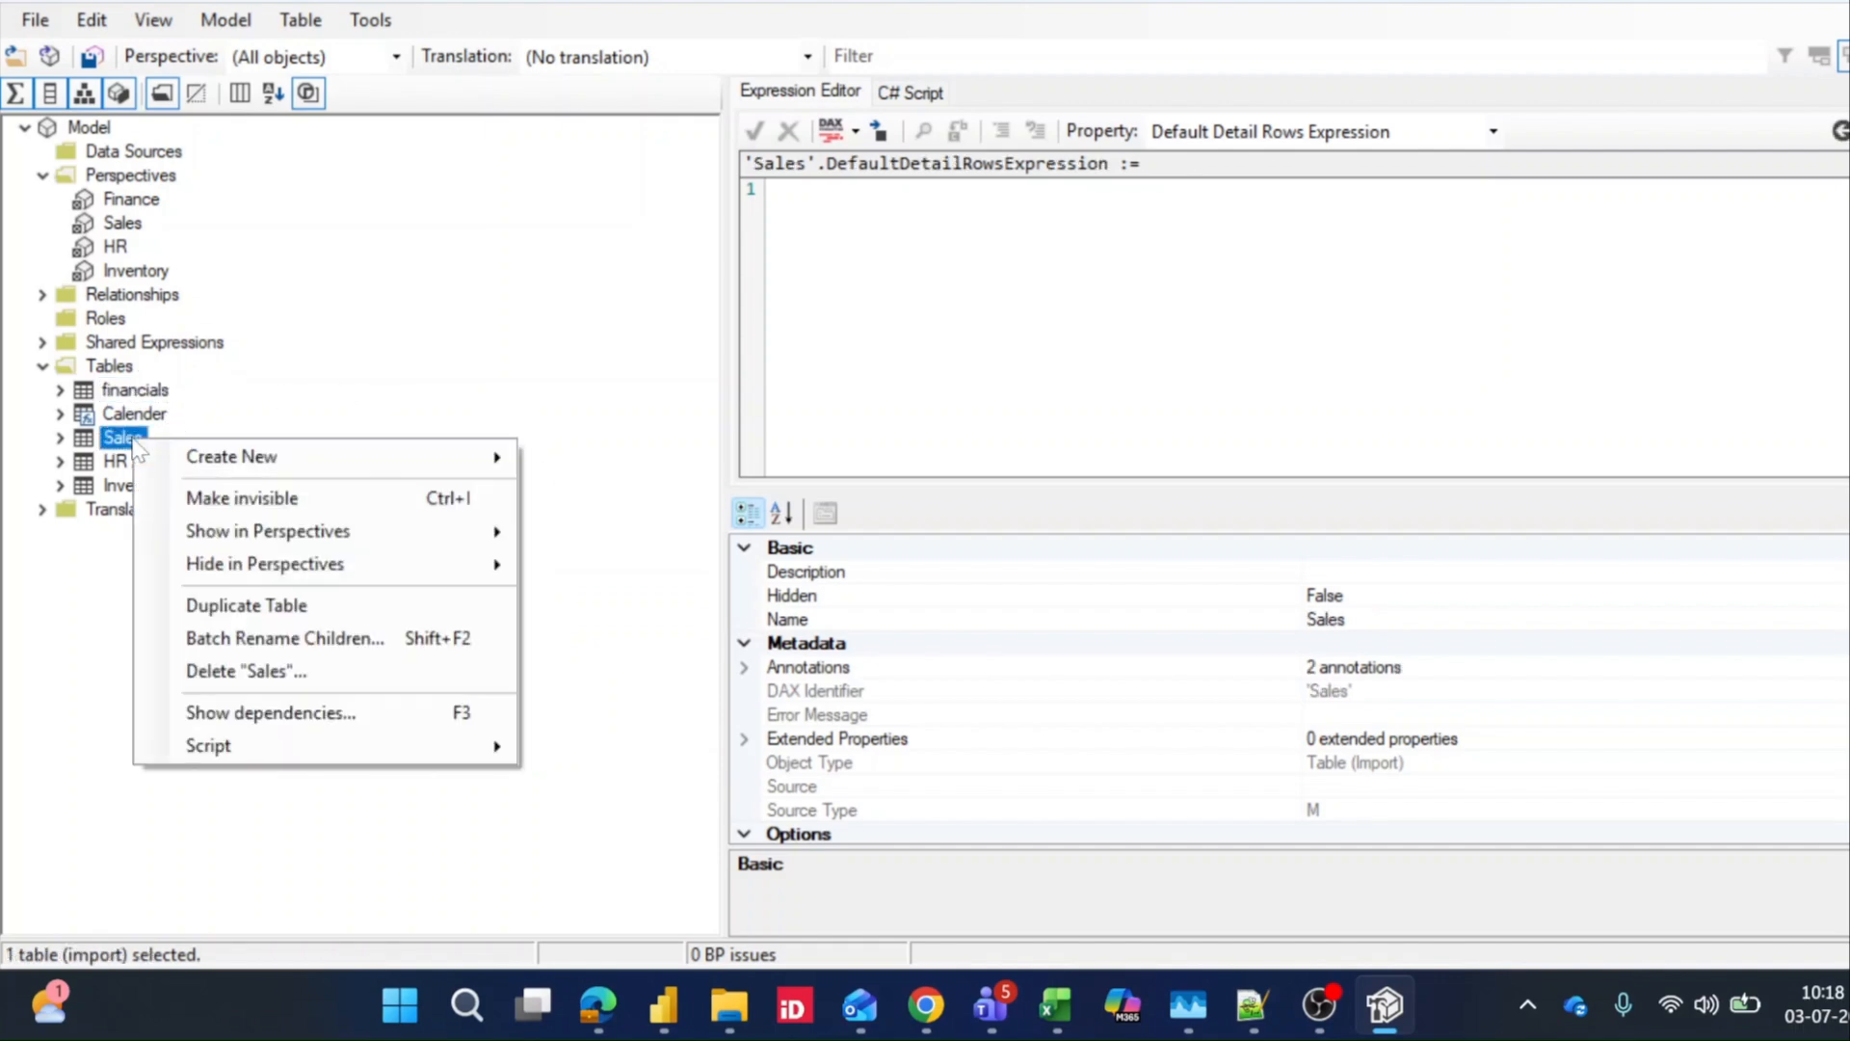
mouse_move(392, 540)
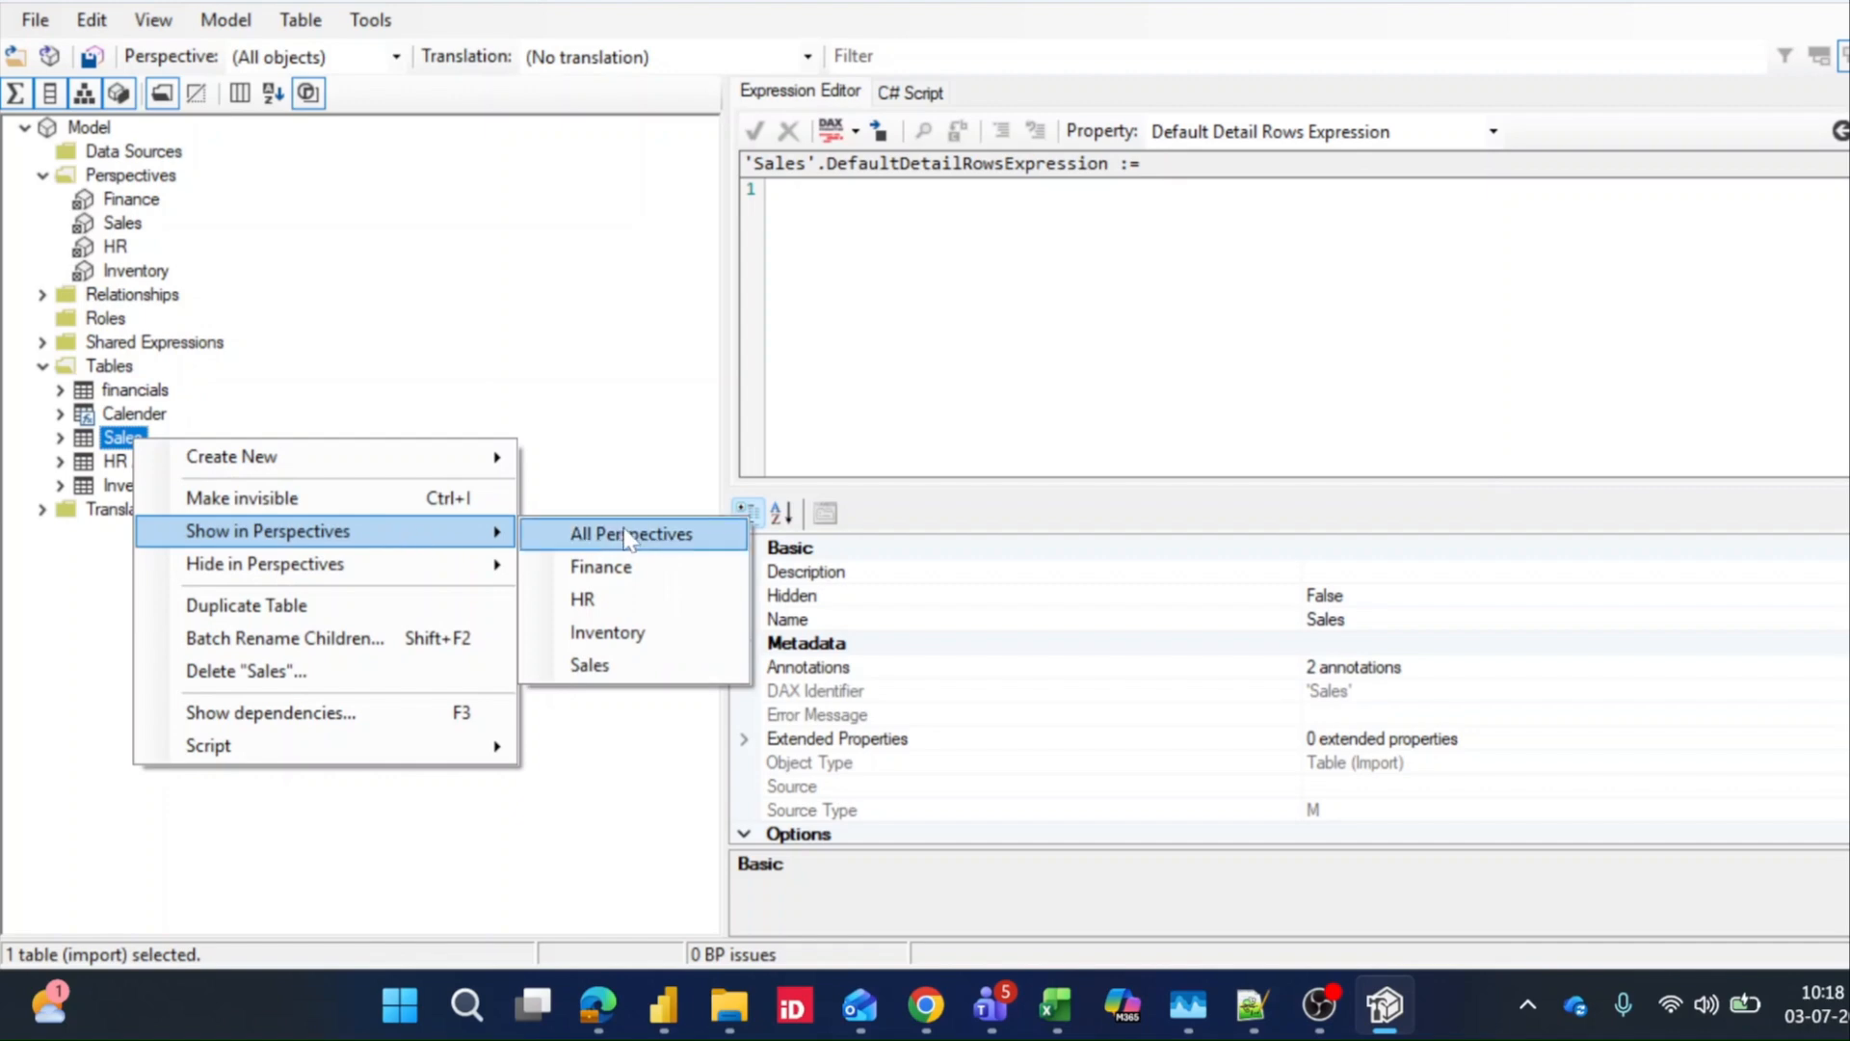
left_click(615, 661)
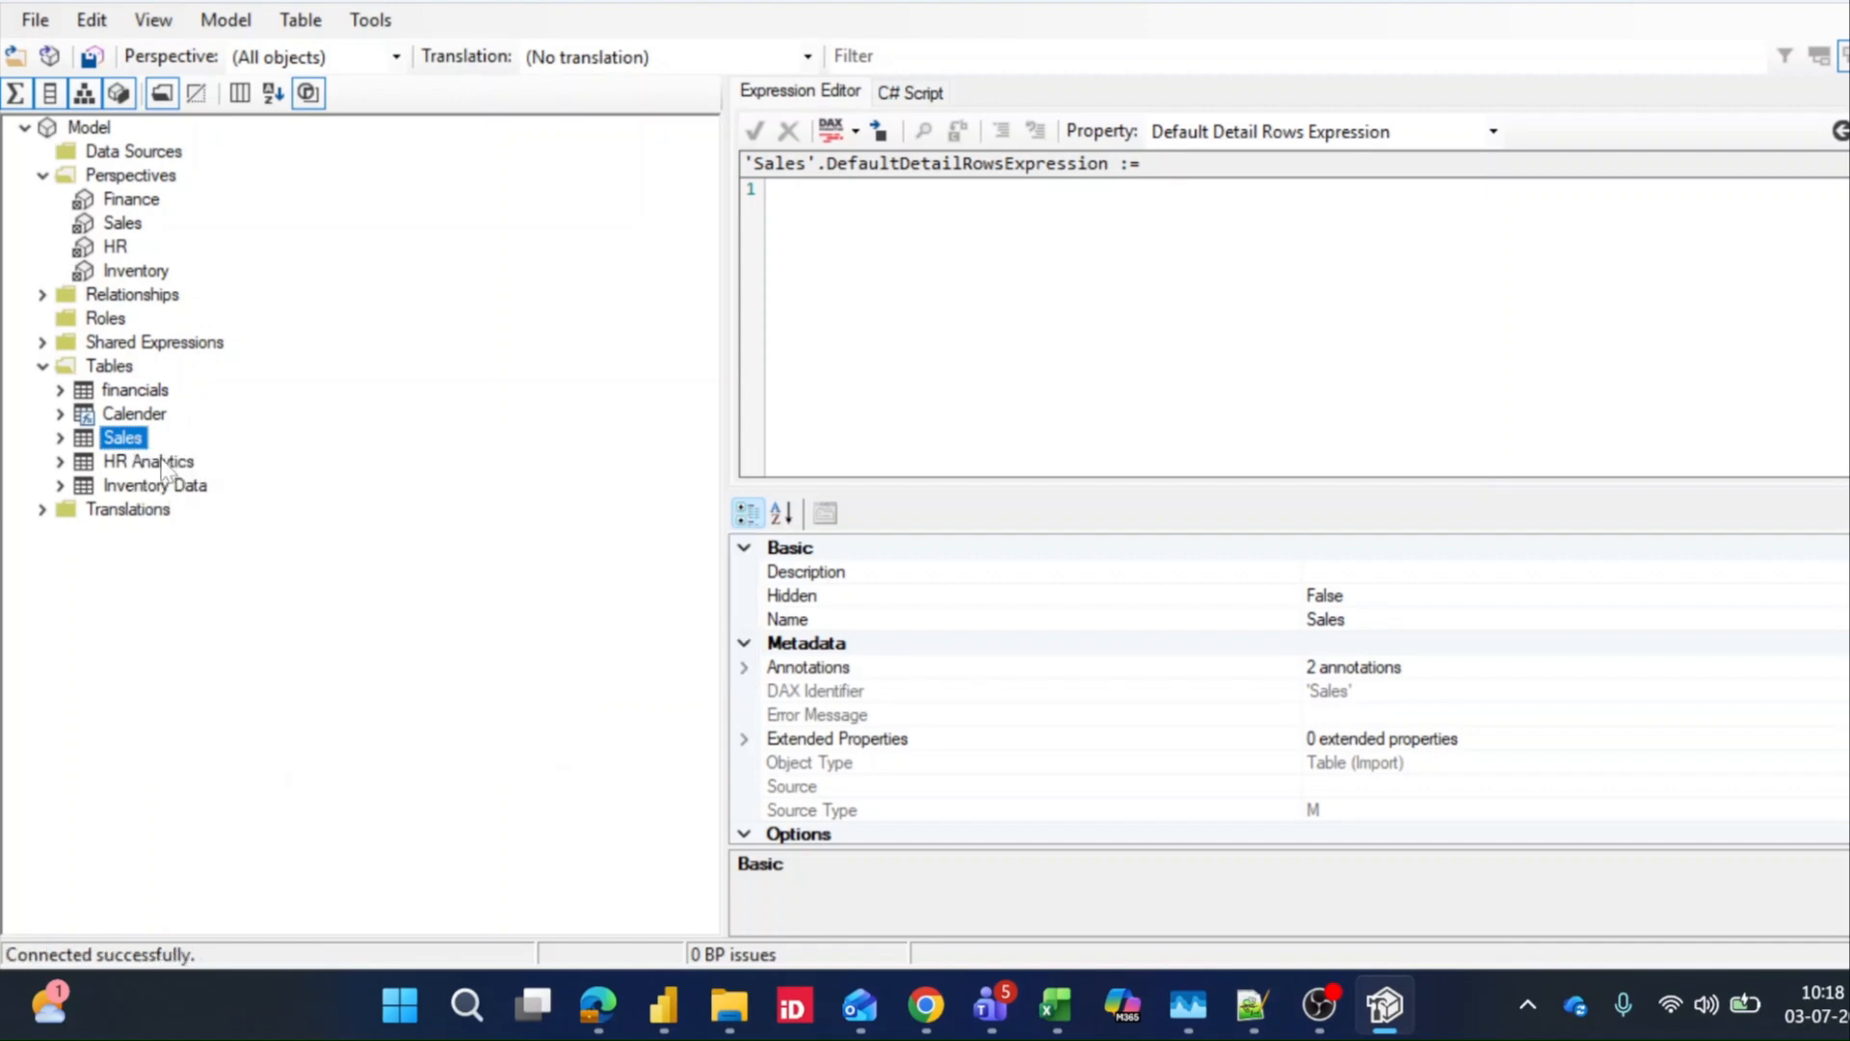
Show the HR Analytics table in the HR perspective
right_click(166, 464)
mouse_move(484, 563)
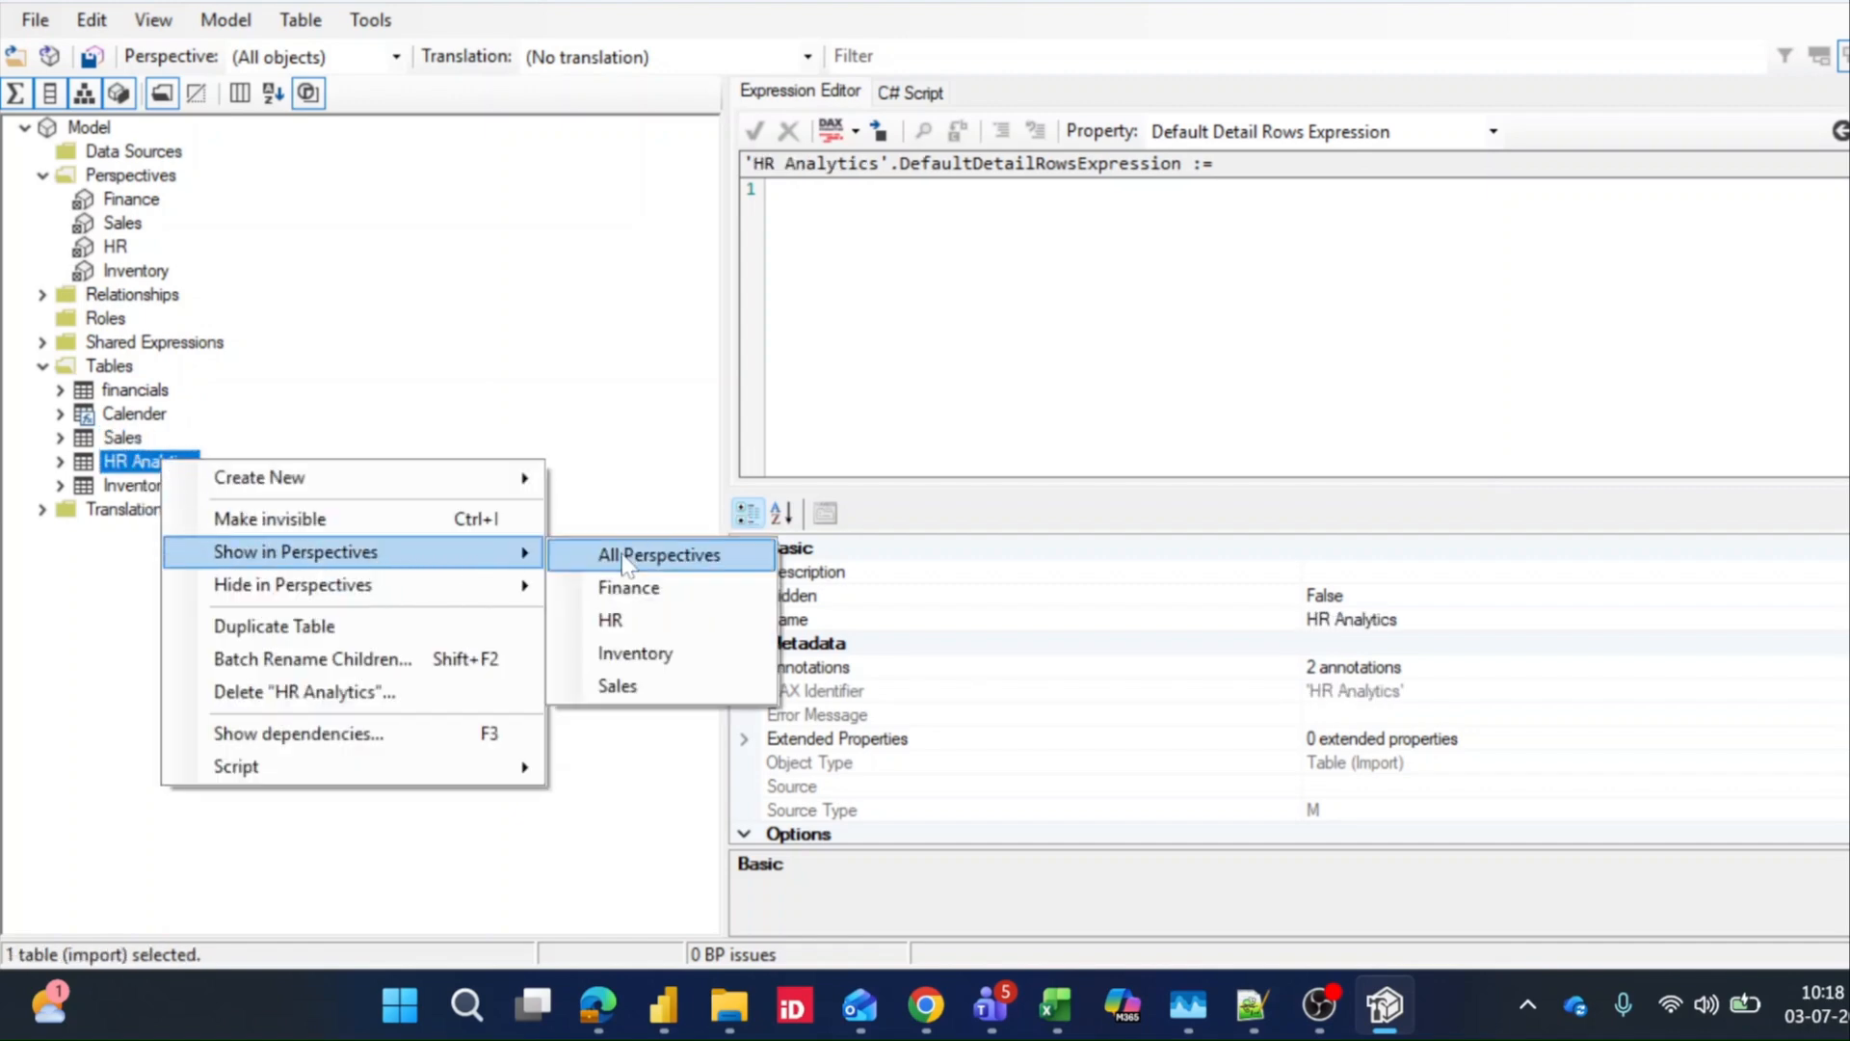
left_click(617, 625)
Show the Inventory Data table in the Inventory perspective
left_click(169, 487)
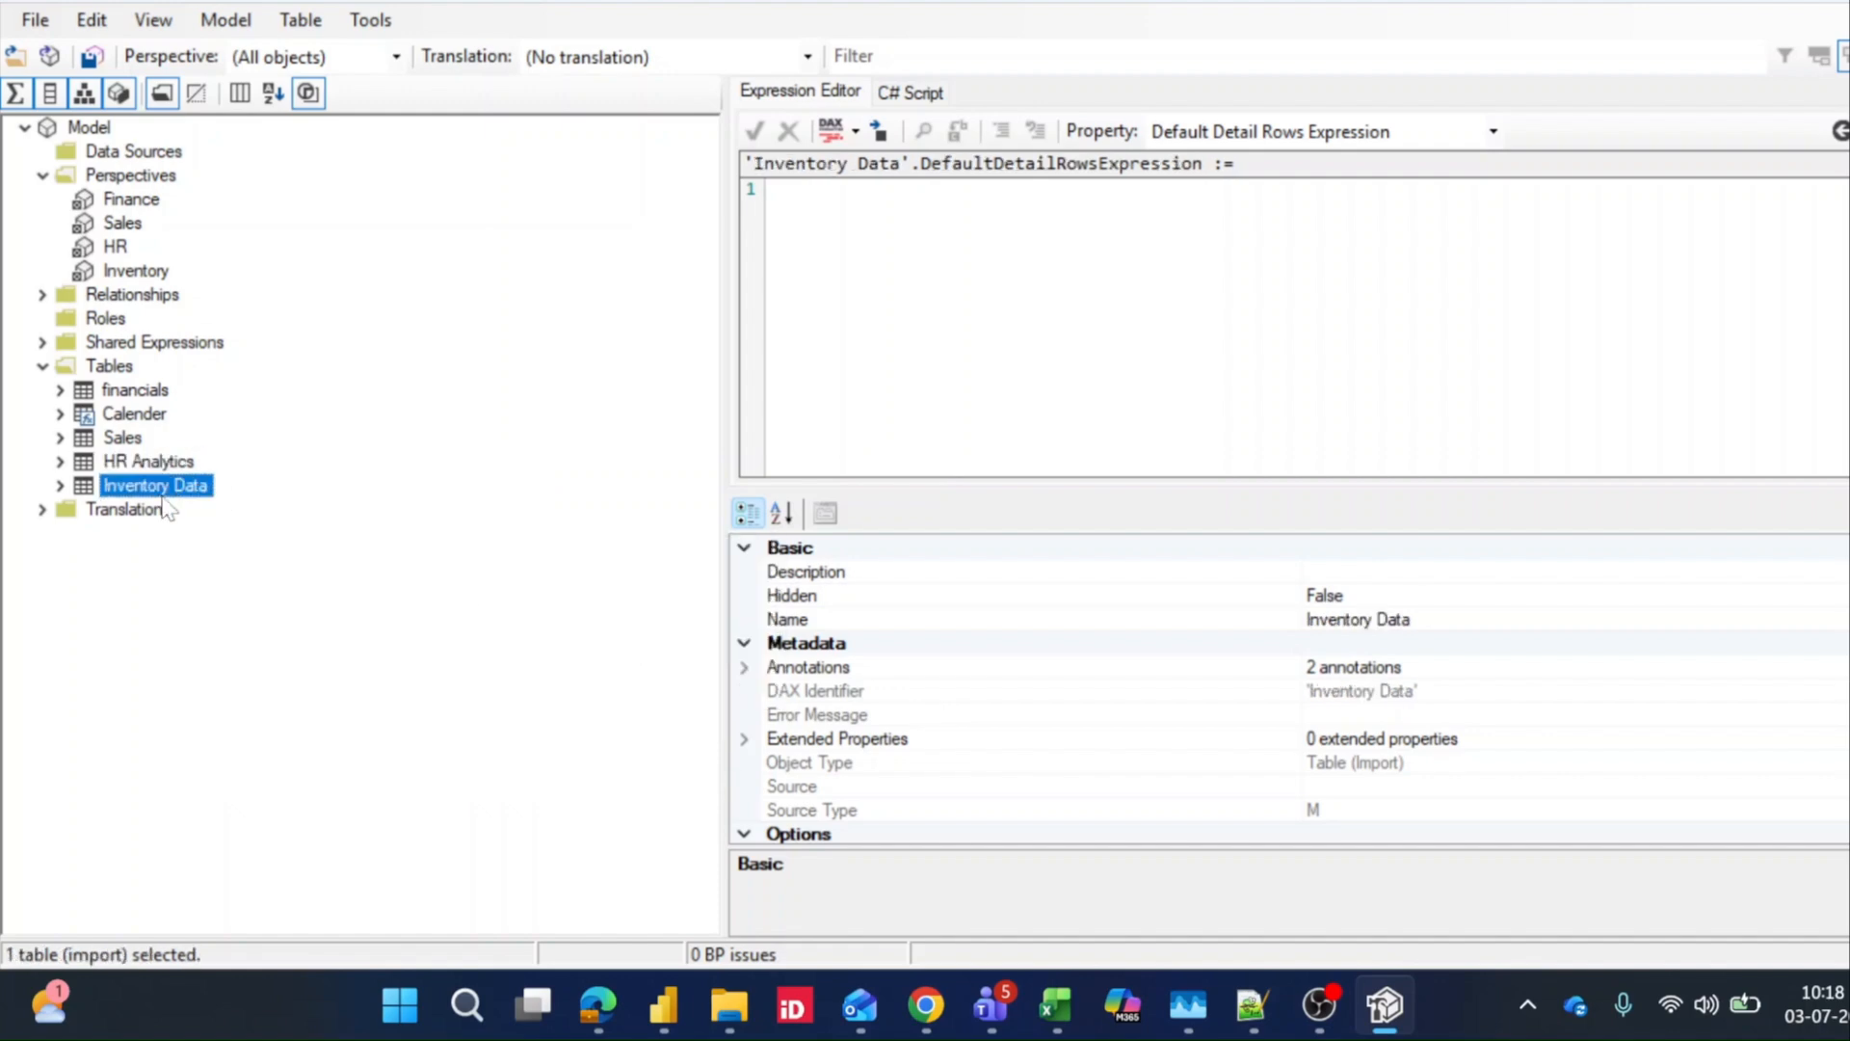
right_click(179, 489)
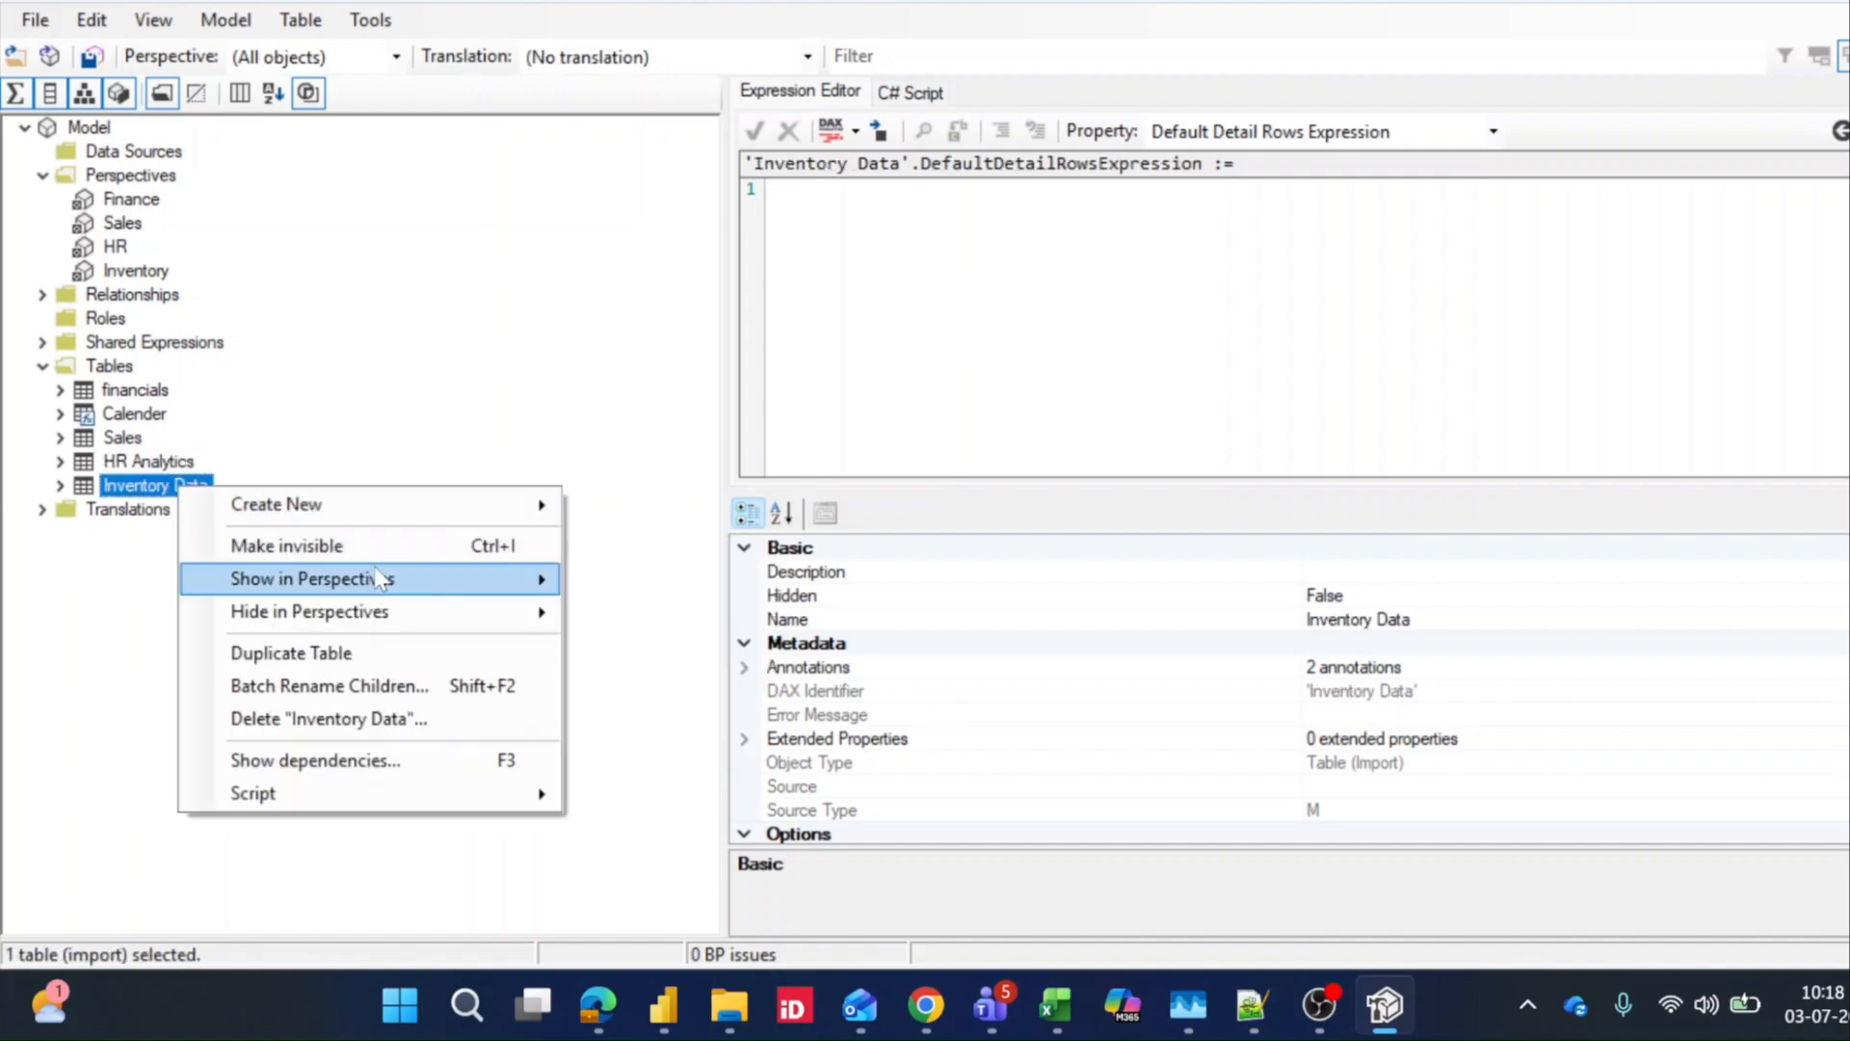
mouse_move(413, 581)
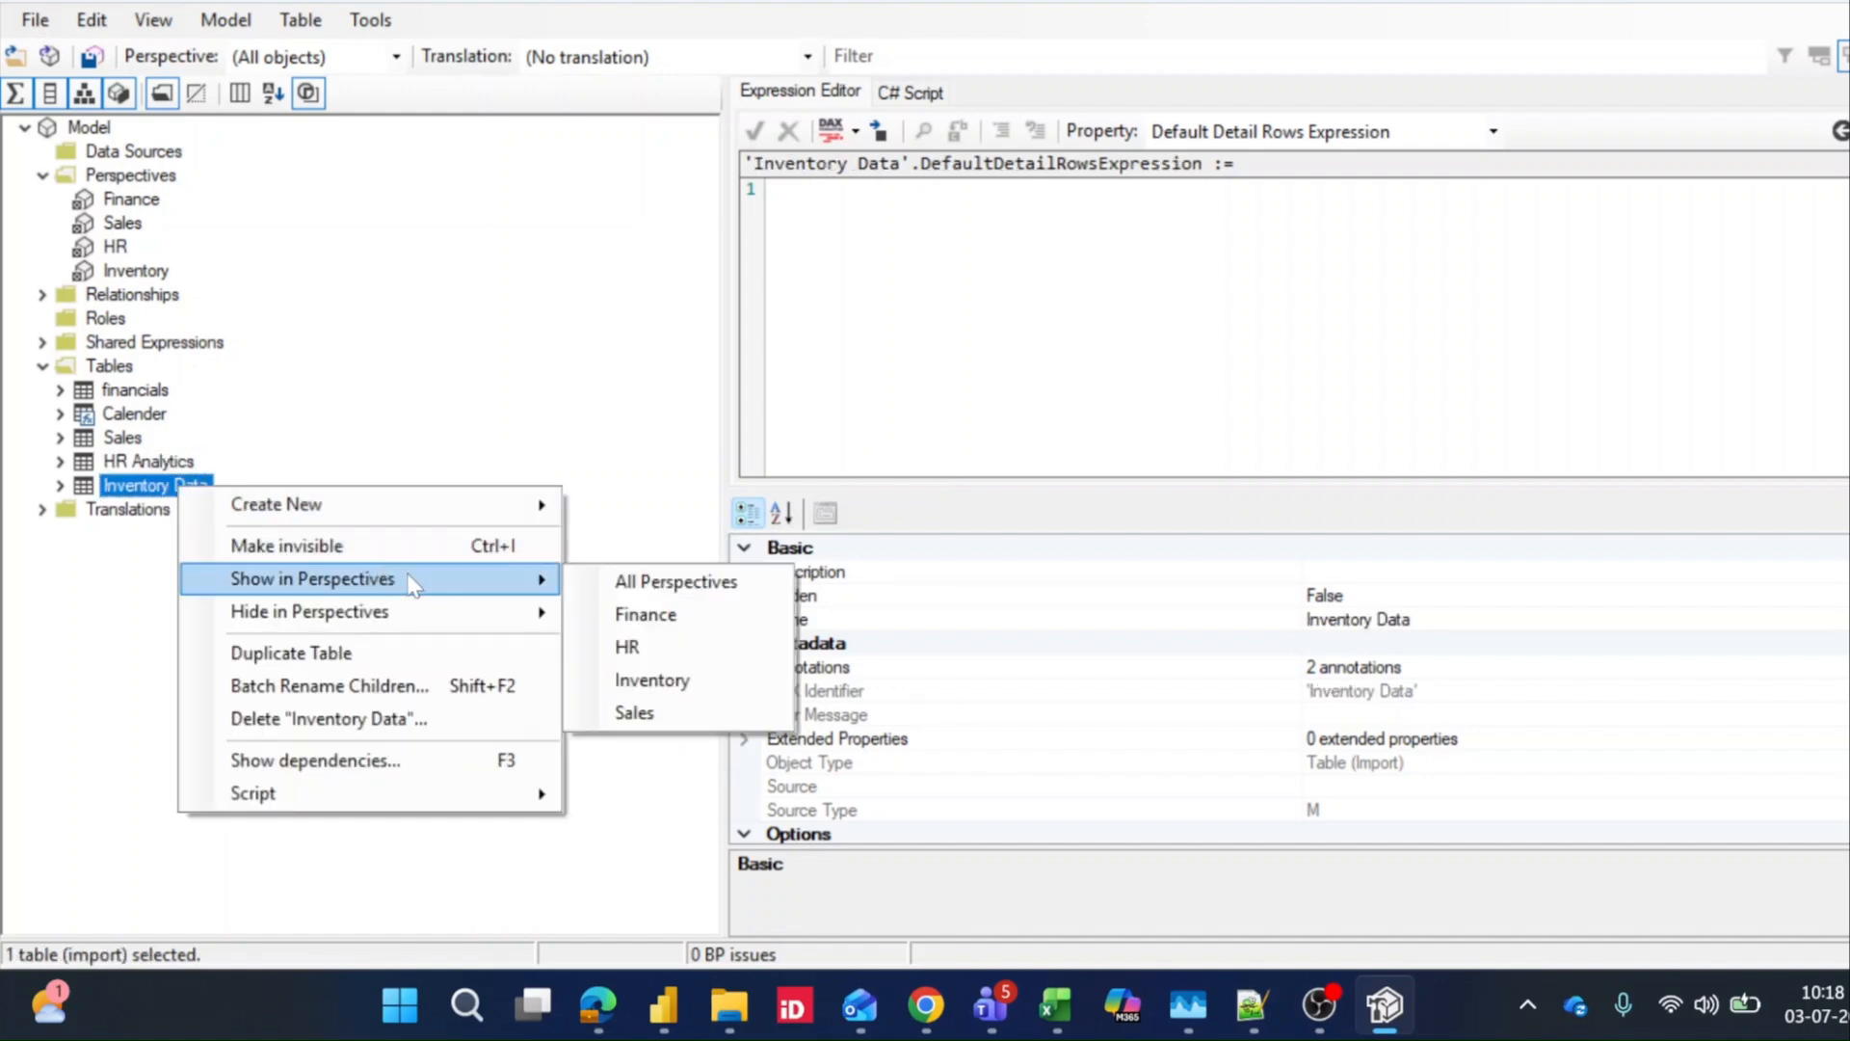
left_click(632, 680)
Show the Calender table in all perspectives
left_click(125, 438)
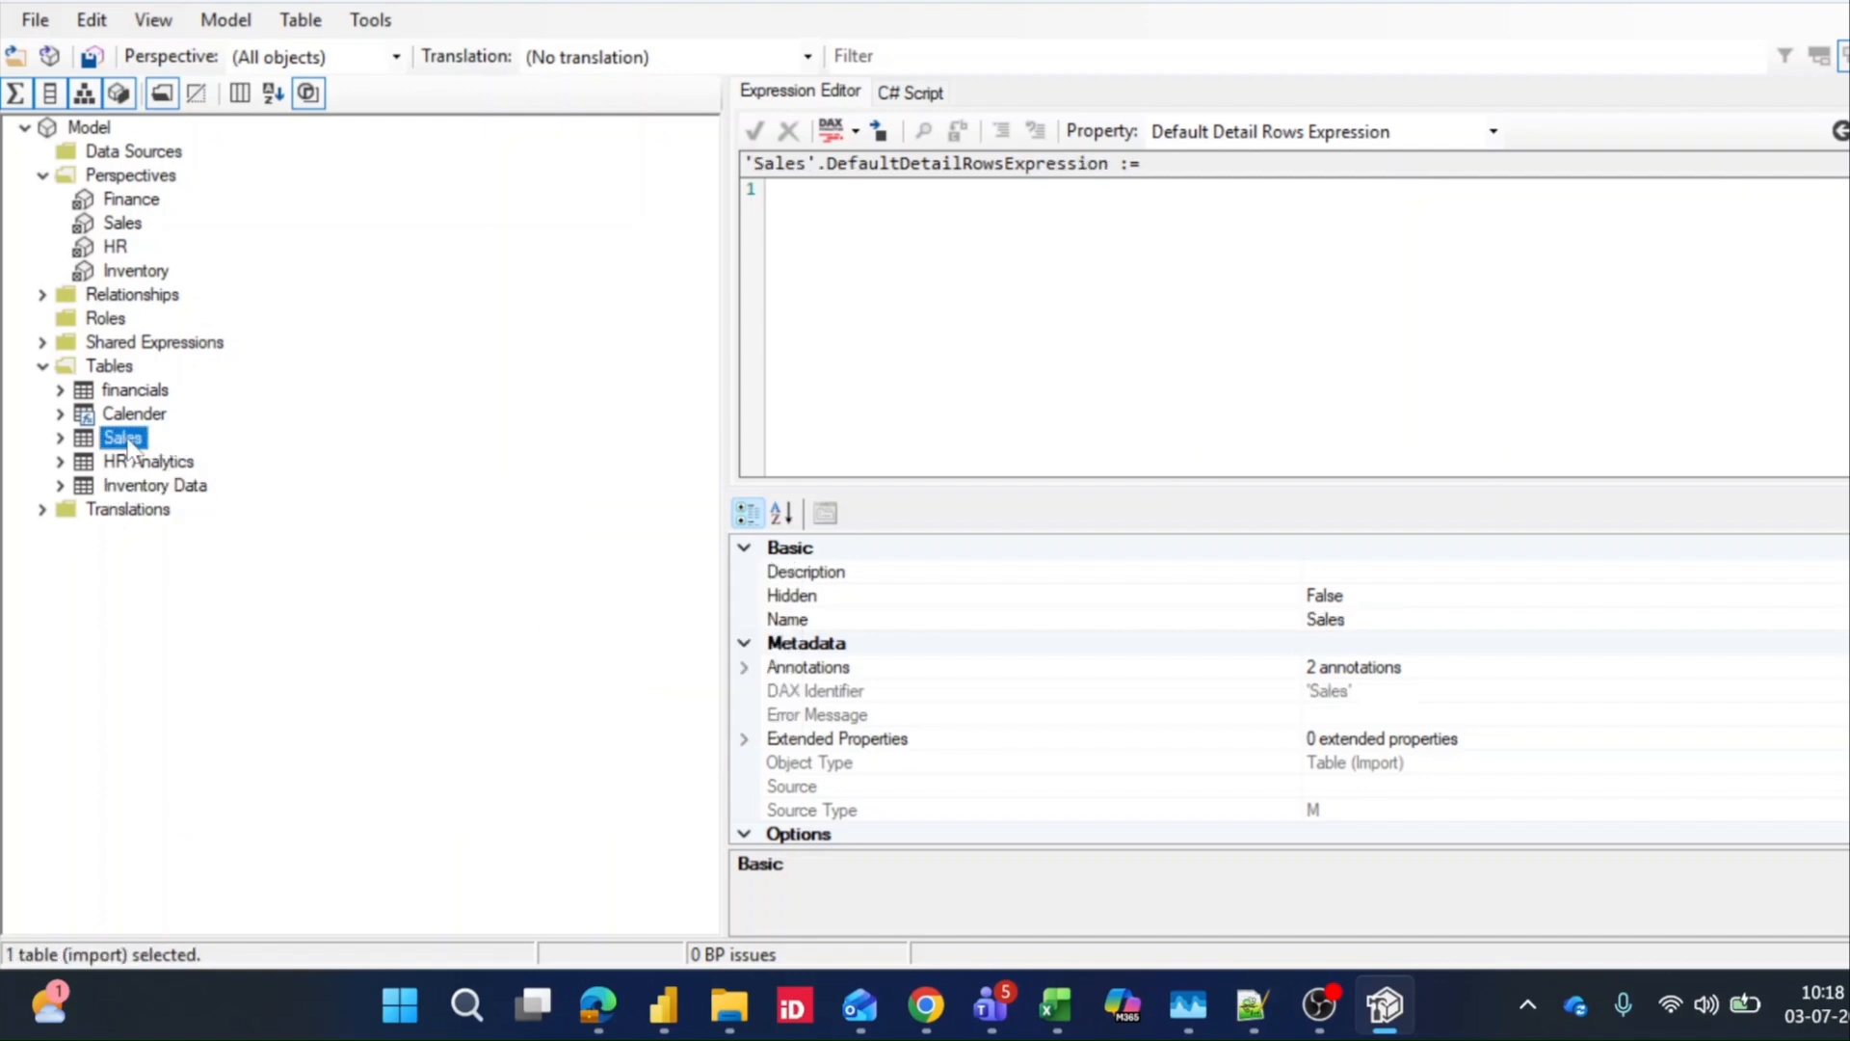
right_click(128, 440)
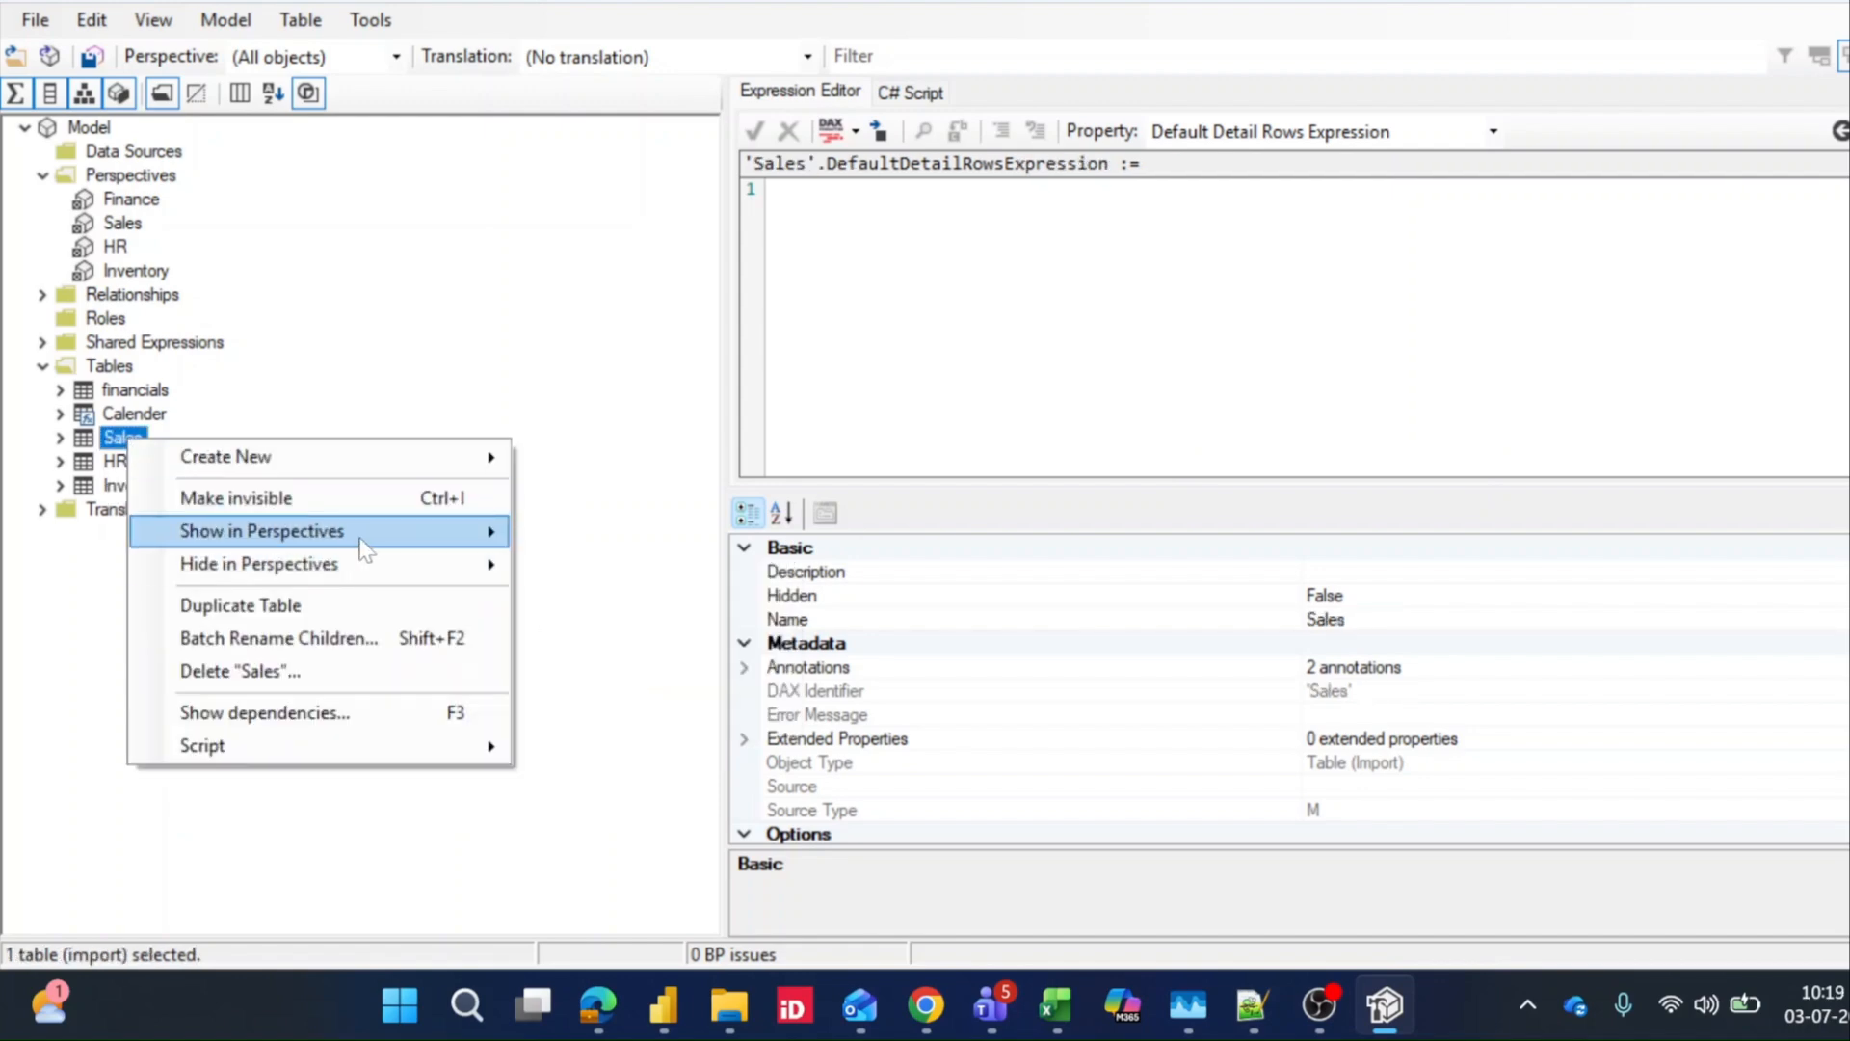
left_click(130, 421)
right_click(140, 417)
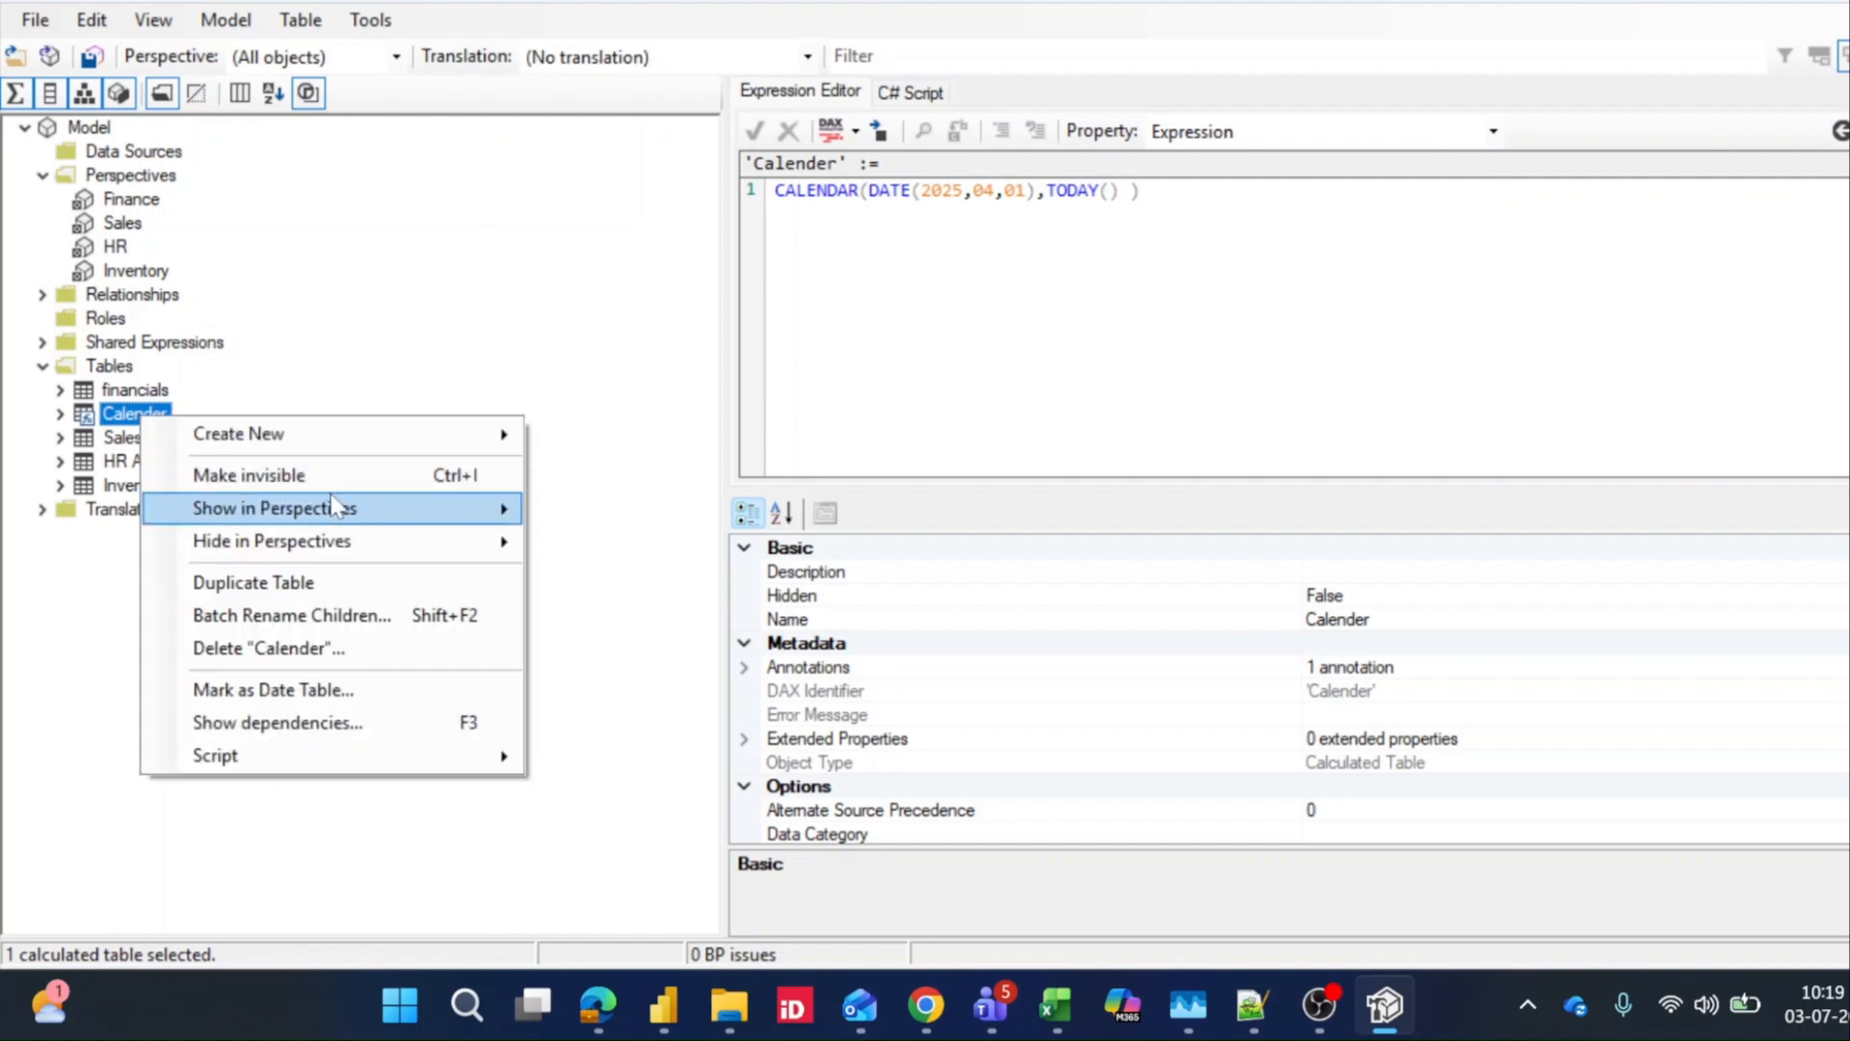
mouse_move(372, 513)
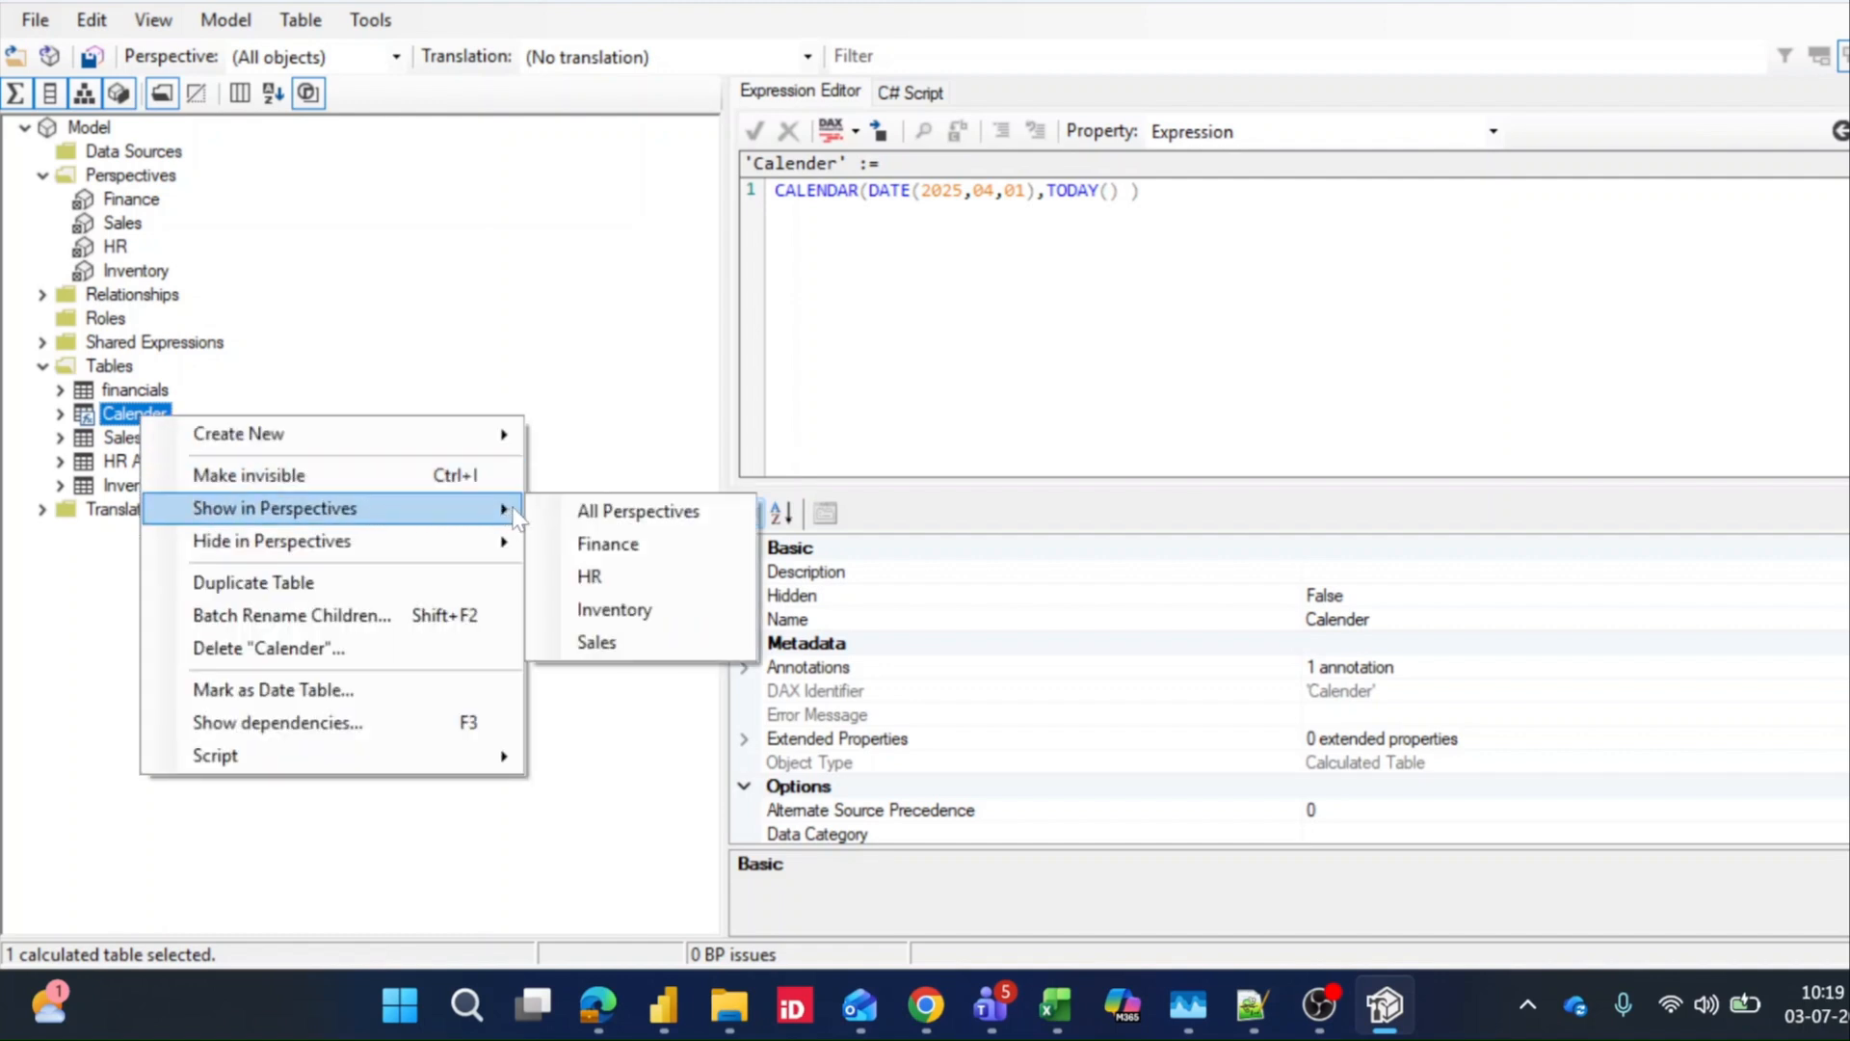
left_click(634, 512)
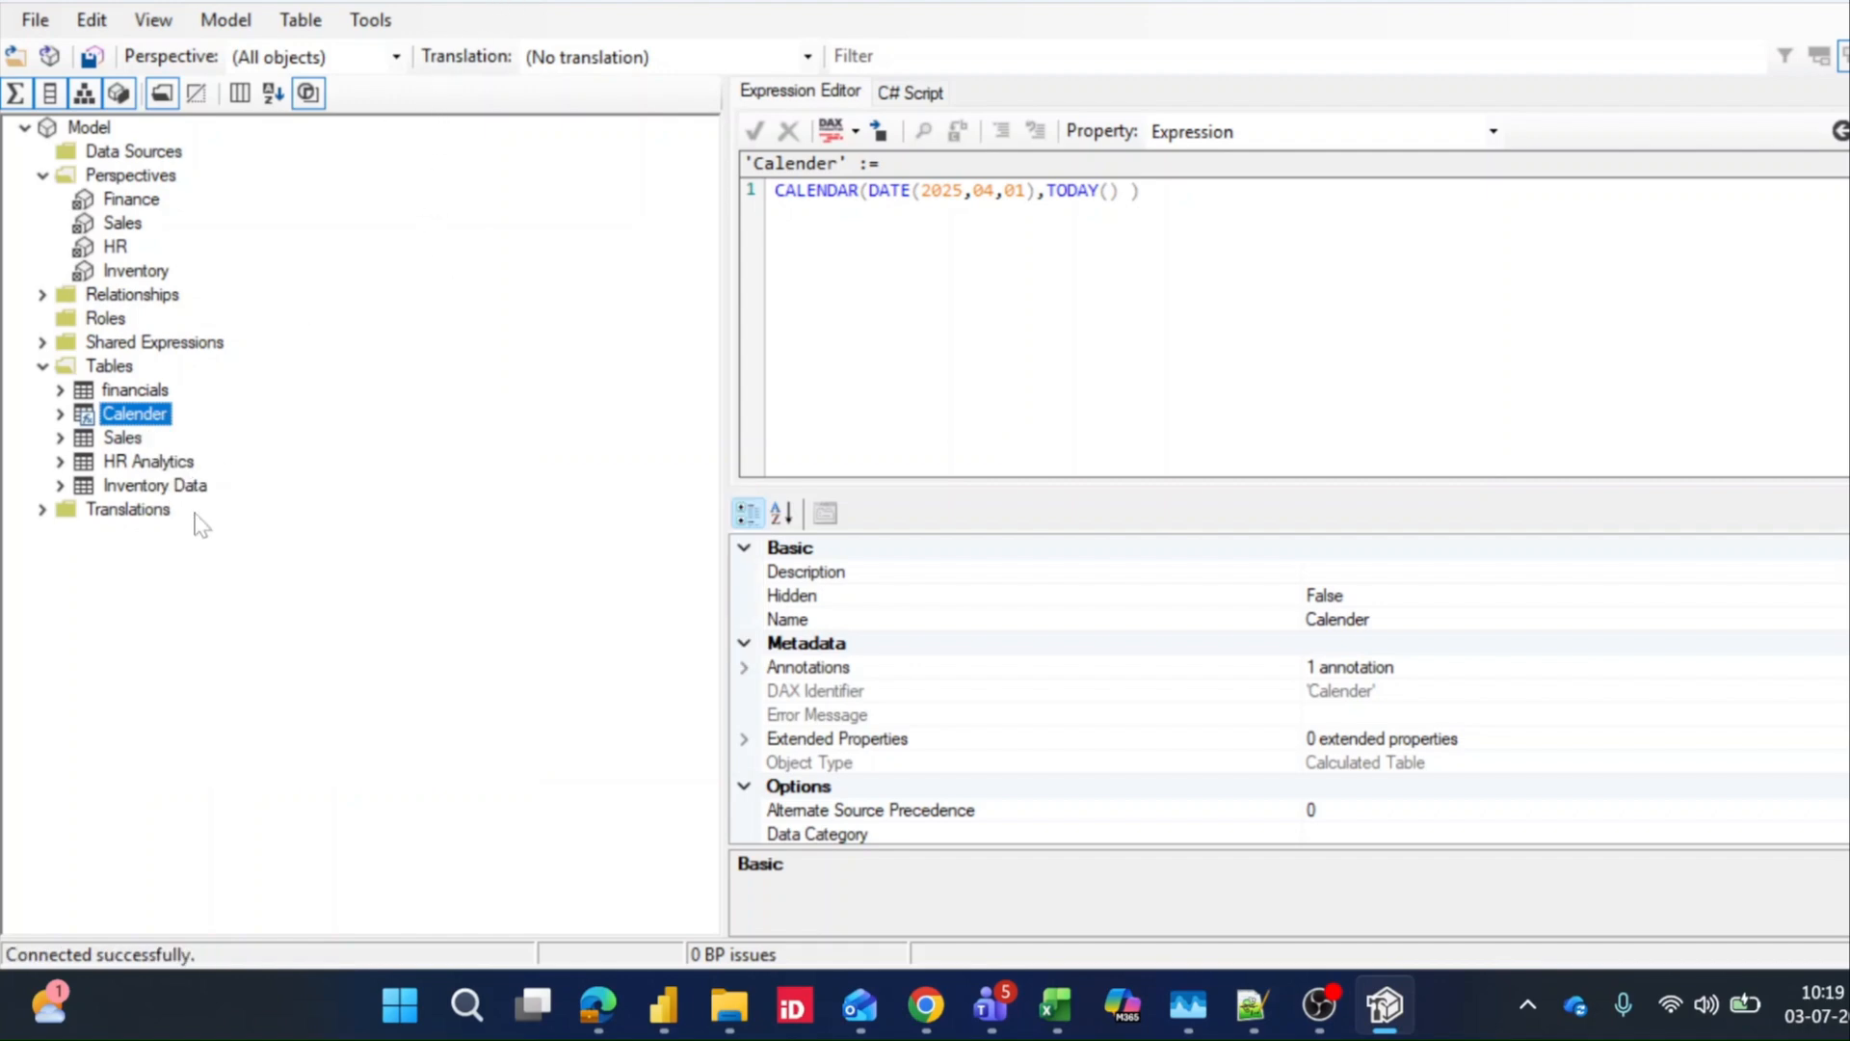
left_click(194, 682)
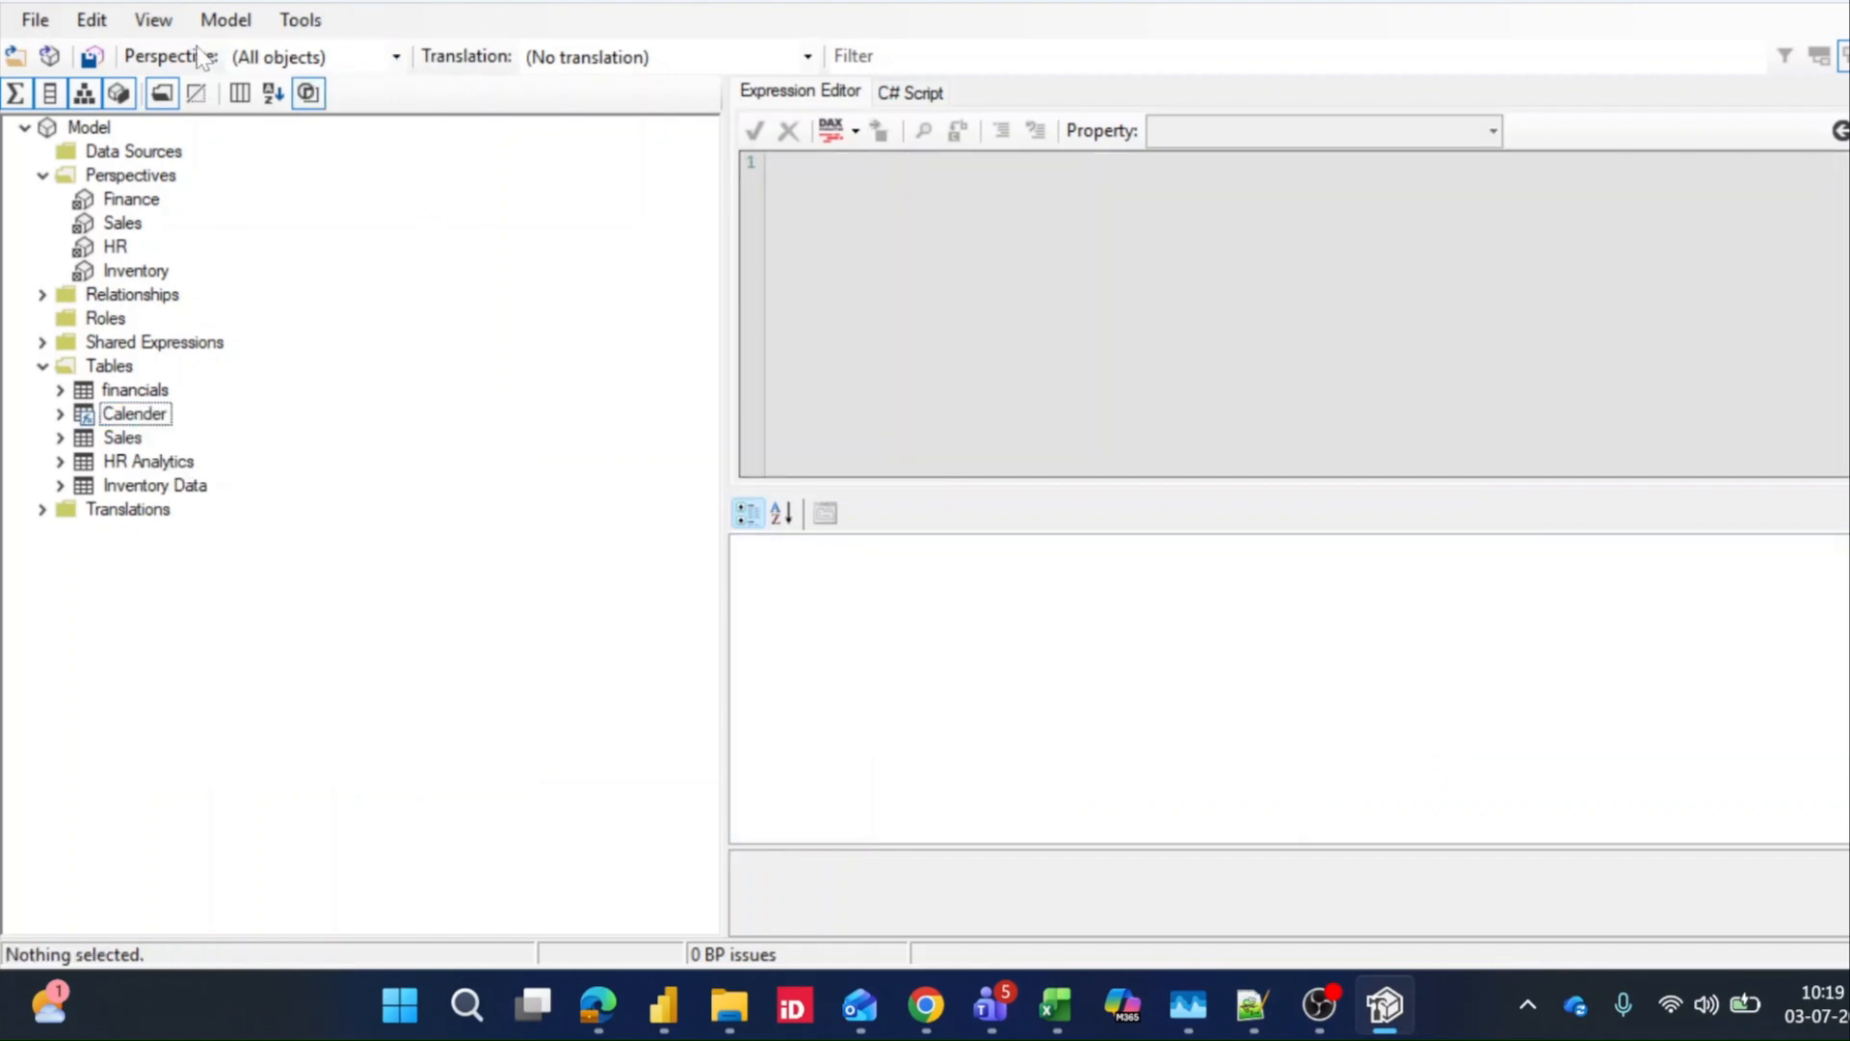
Check the tables in the Finance, Sales, HR and Inventory perspectives one by one, and return the view to all objects
left_click(395, 57)
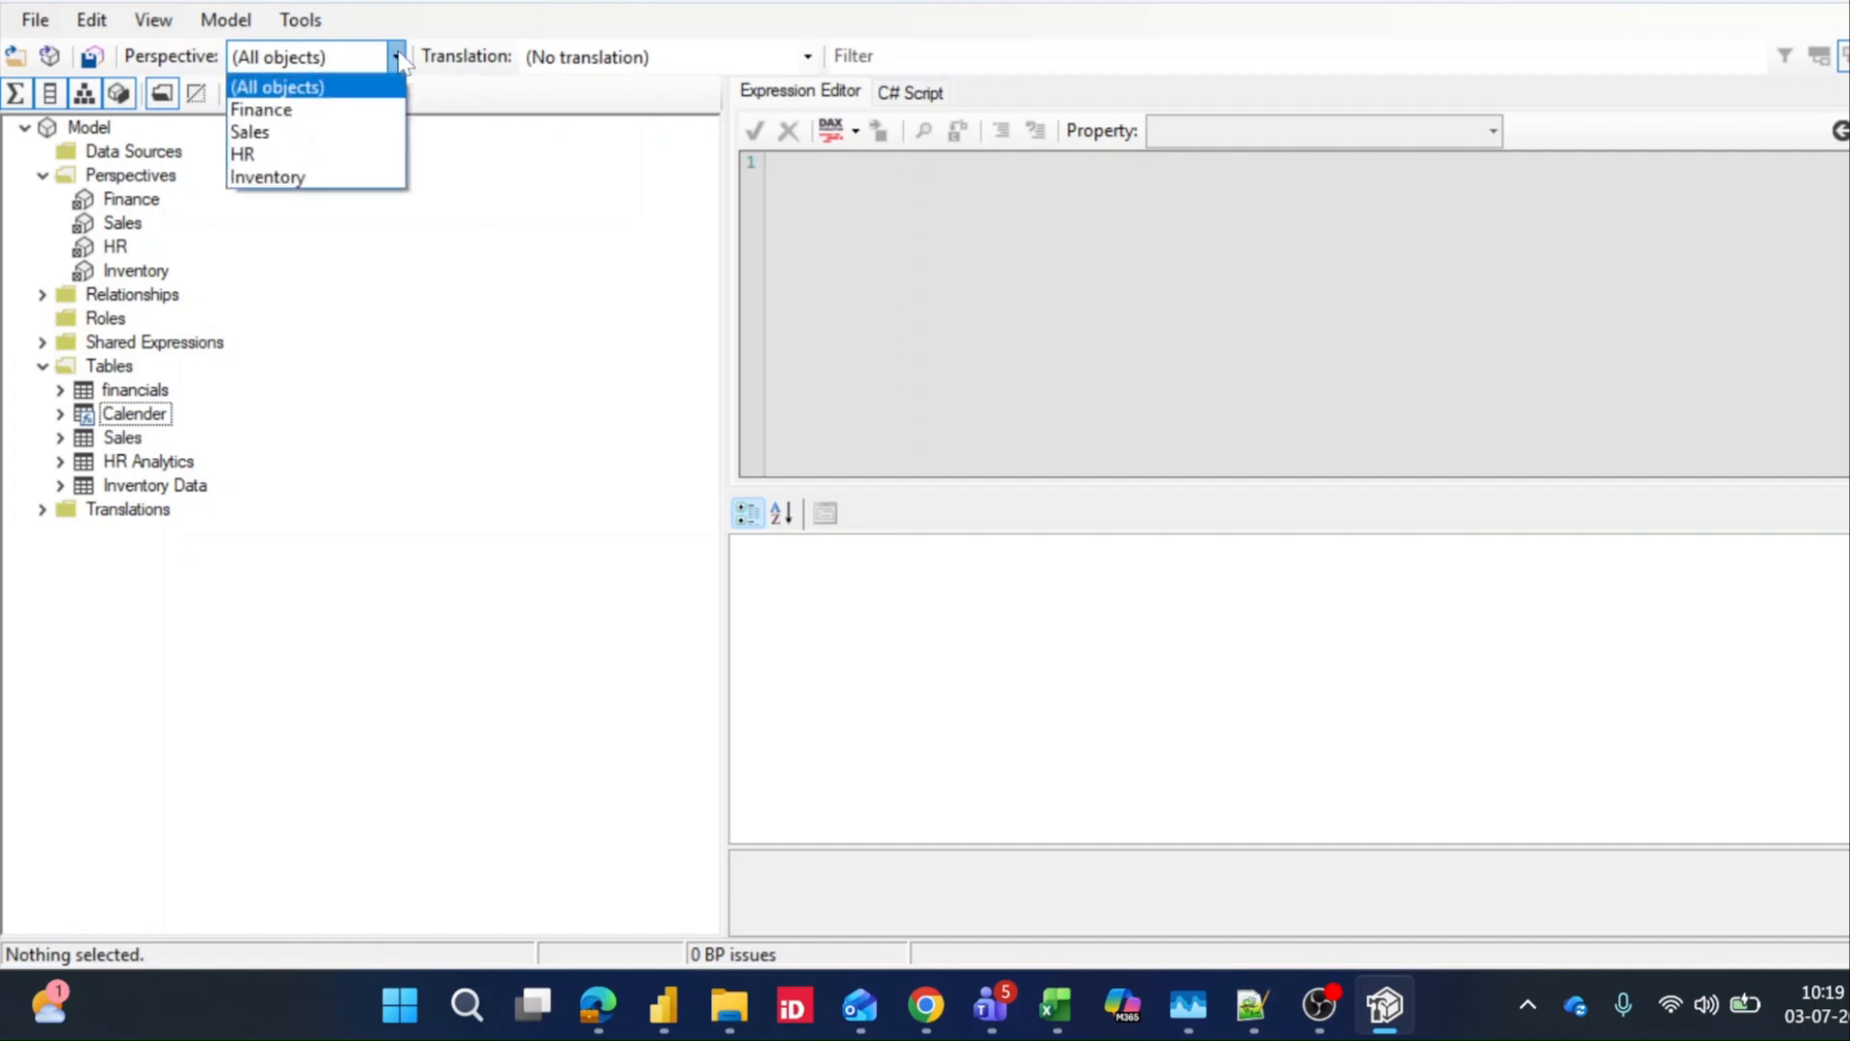
left_click(310, 110)
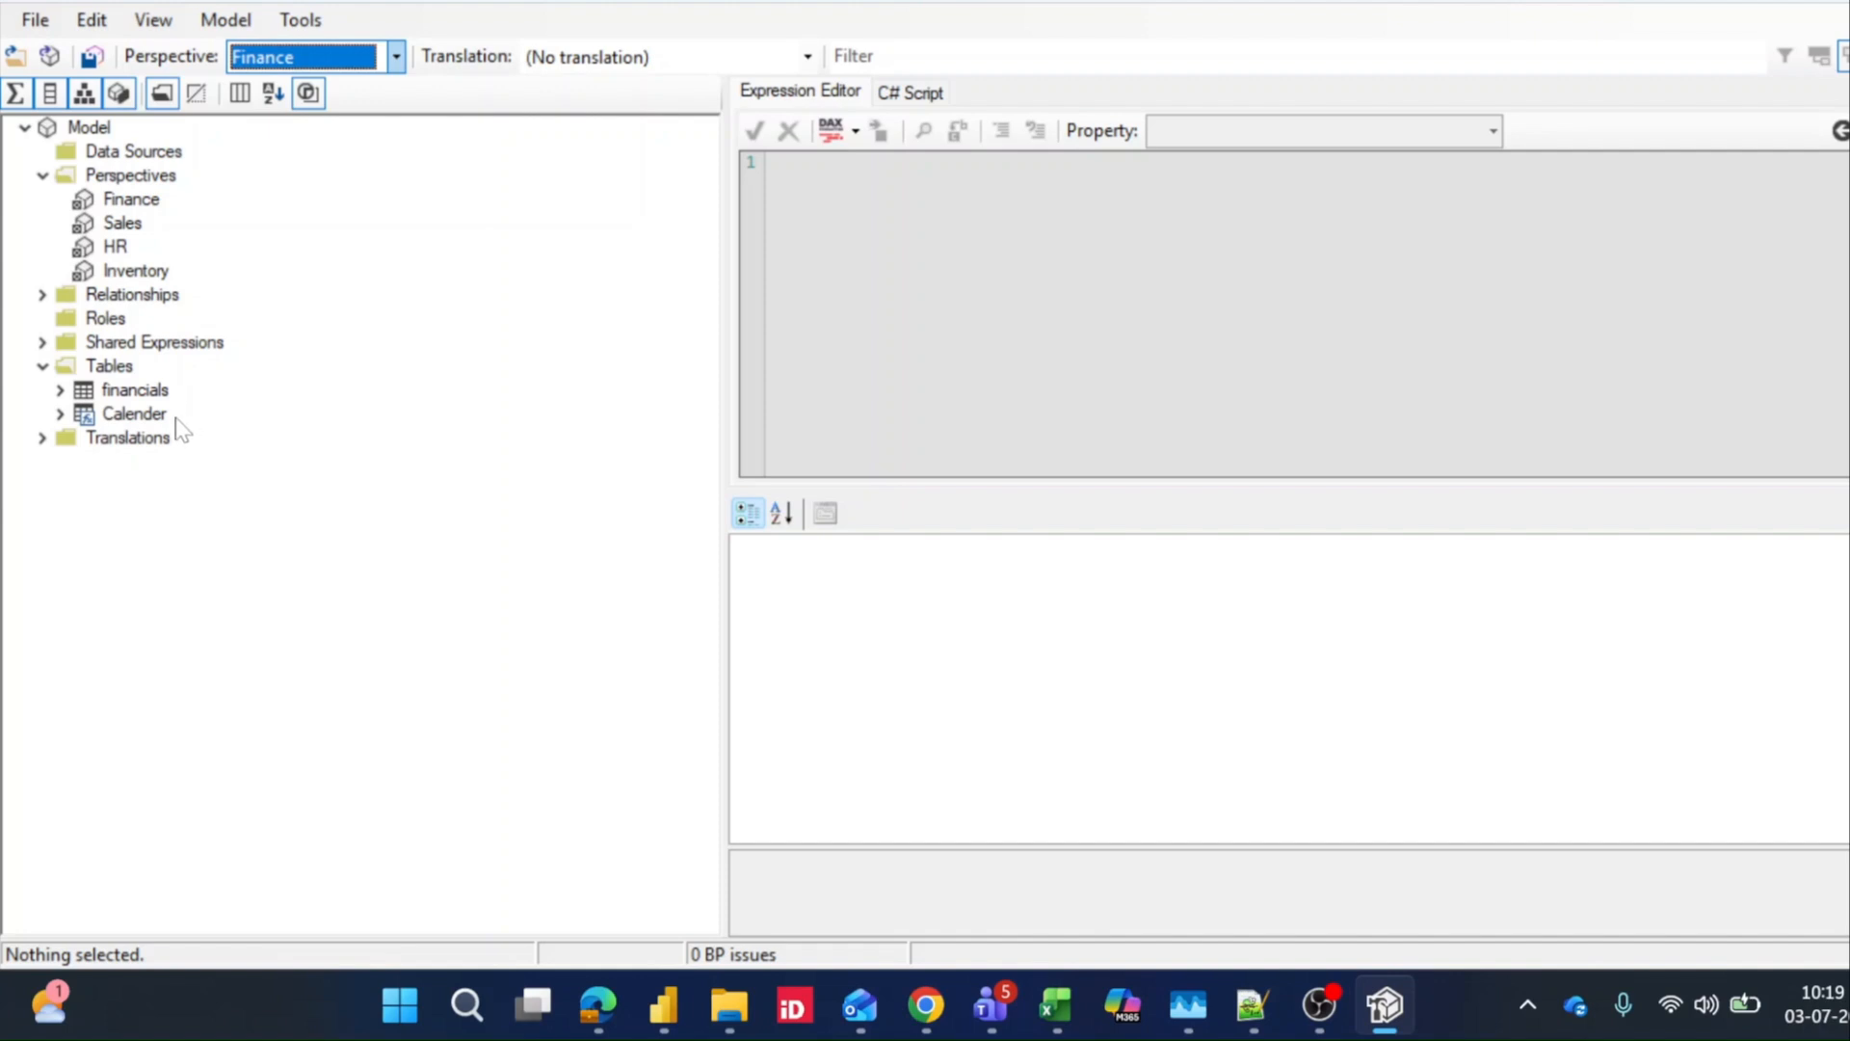
left_click(396, 60)
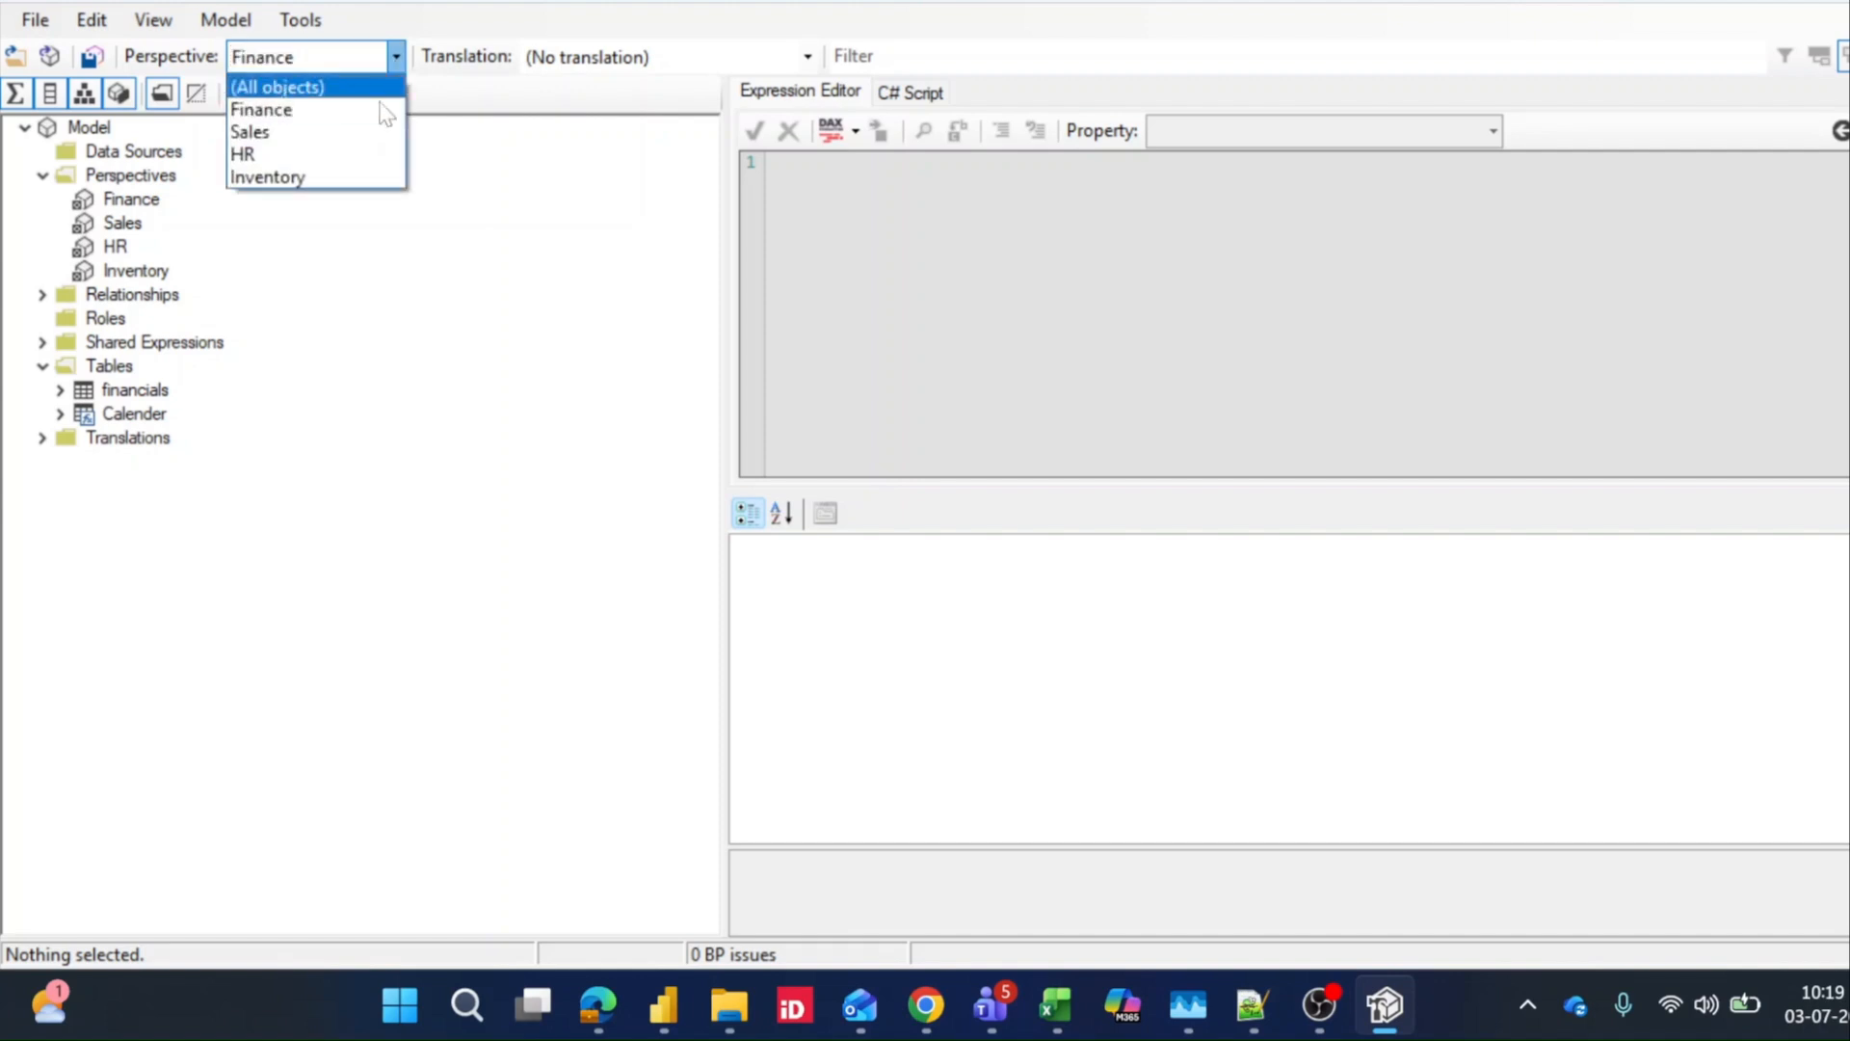
left_click(303, 135)
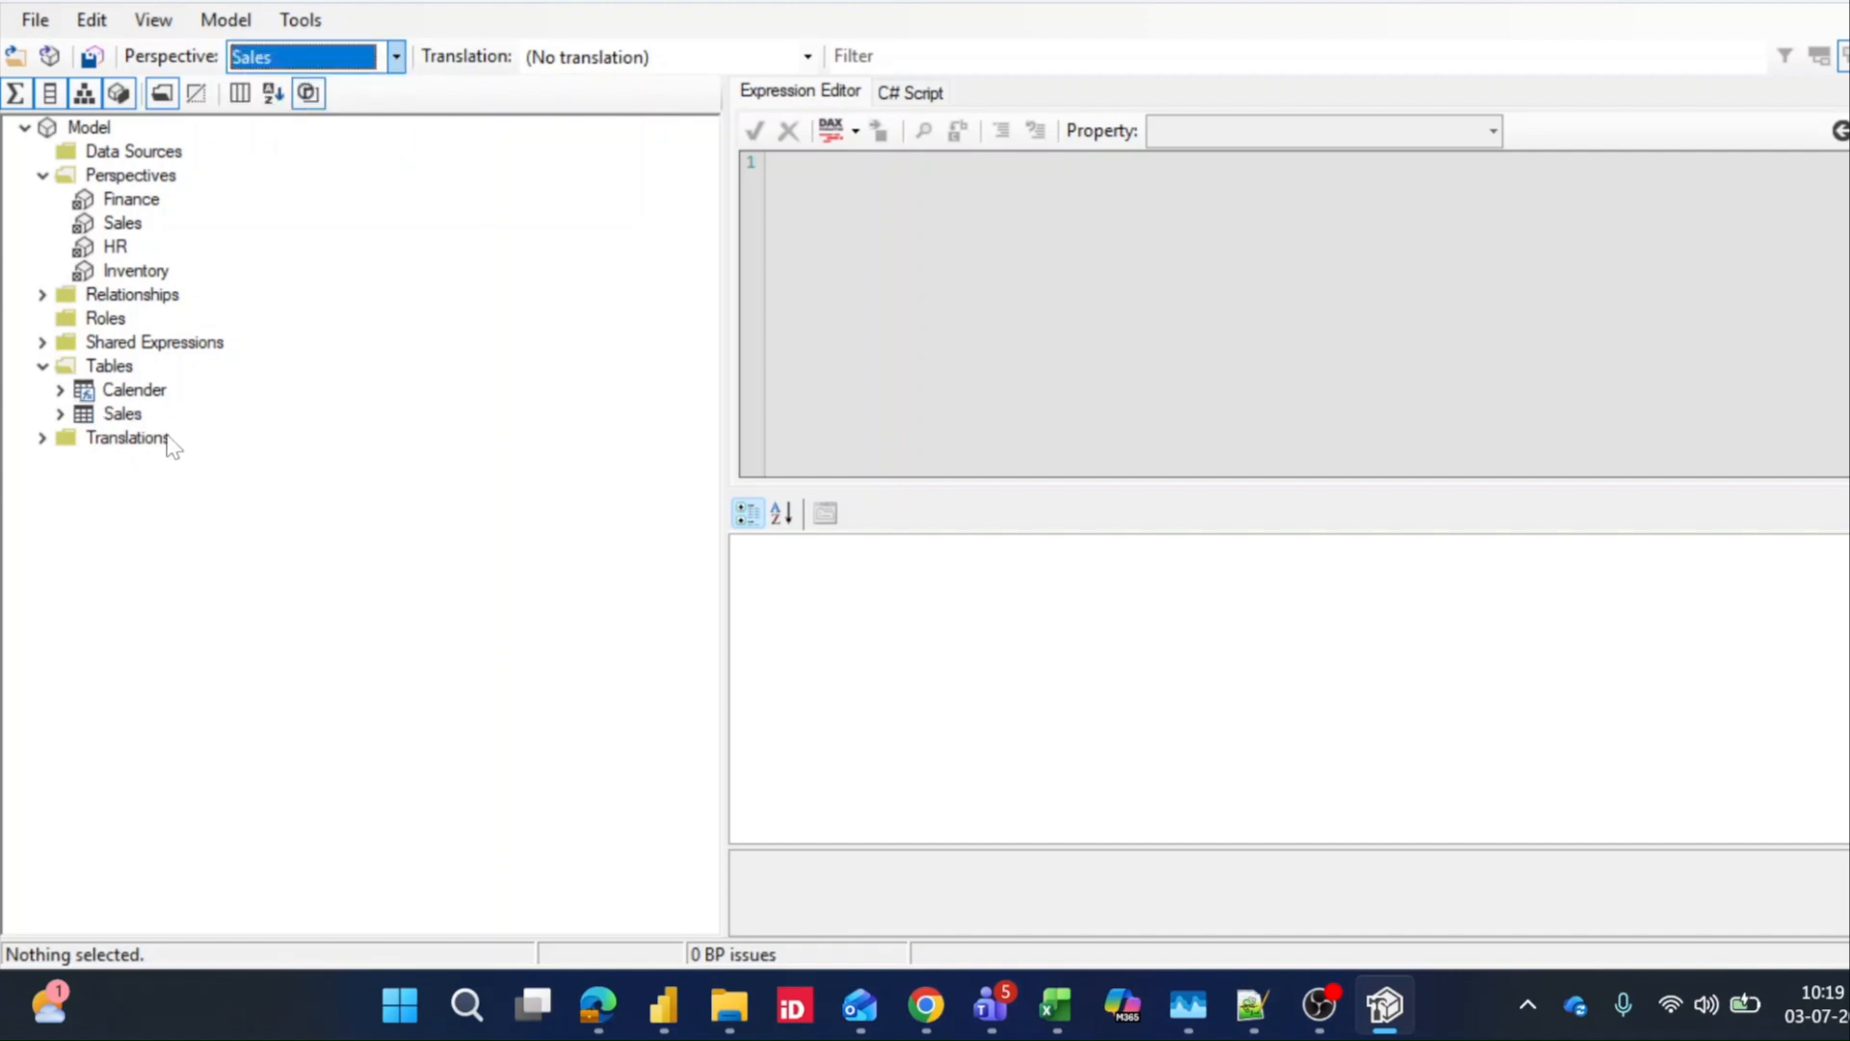
left_click(396, 58)
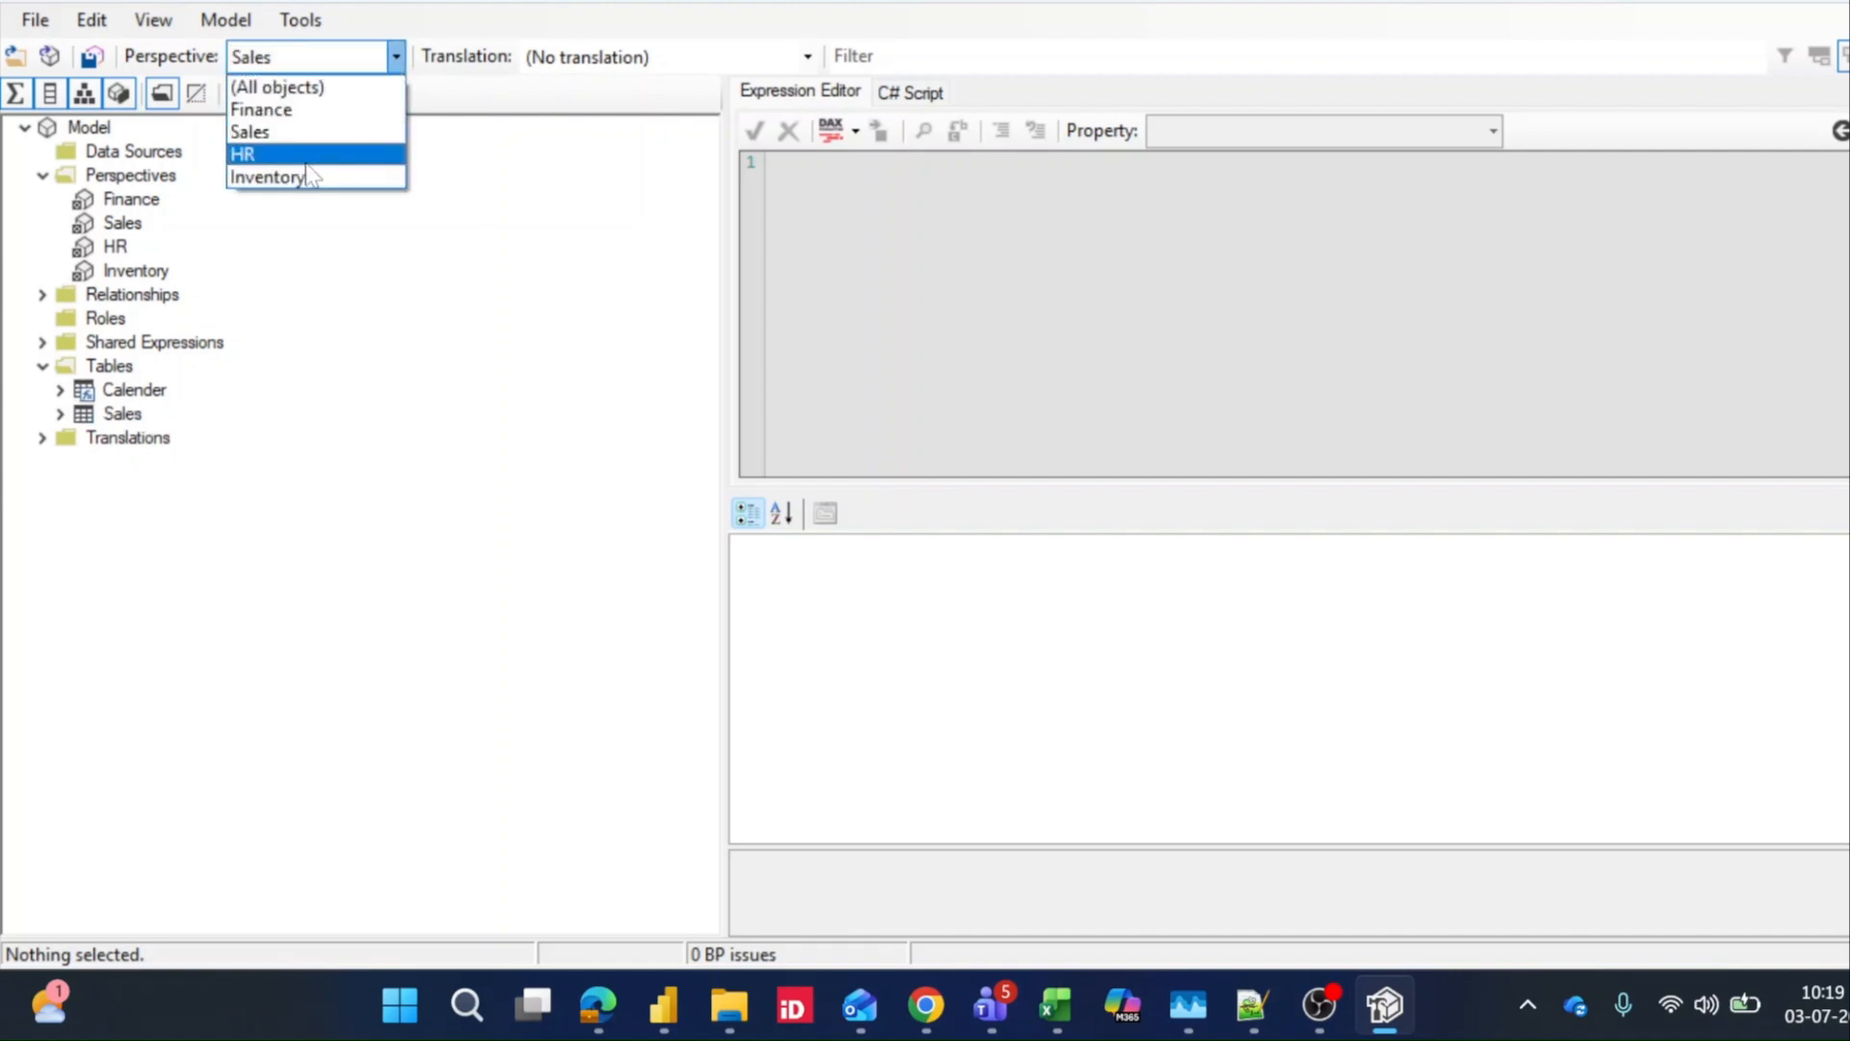
left_click(306, 159)
left_click(396, 58)
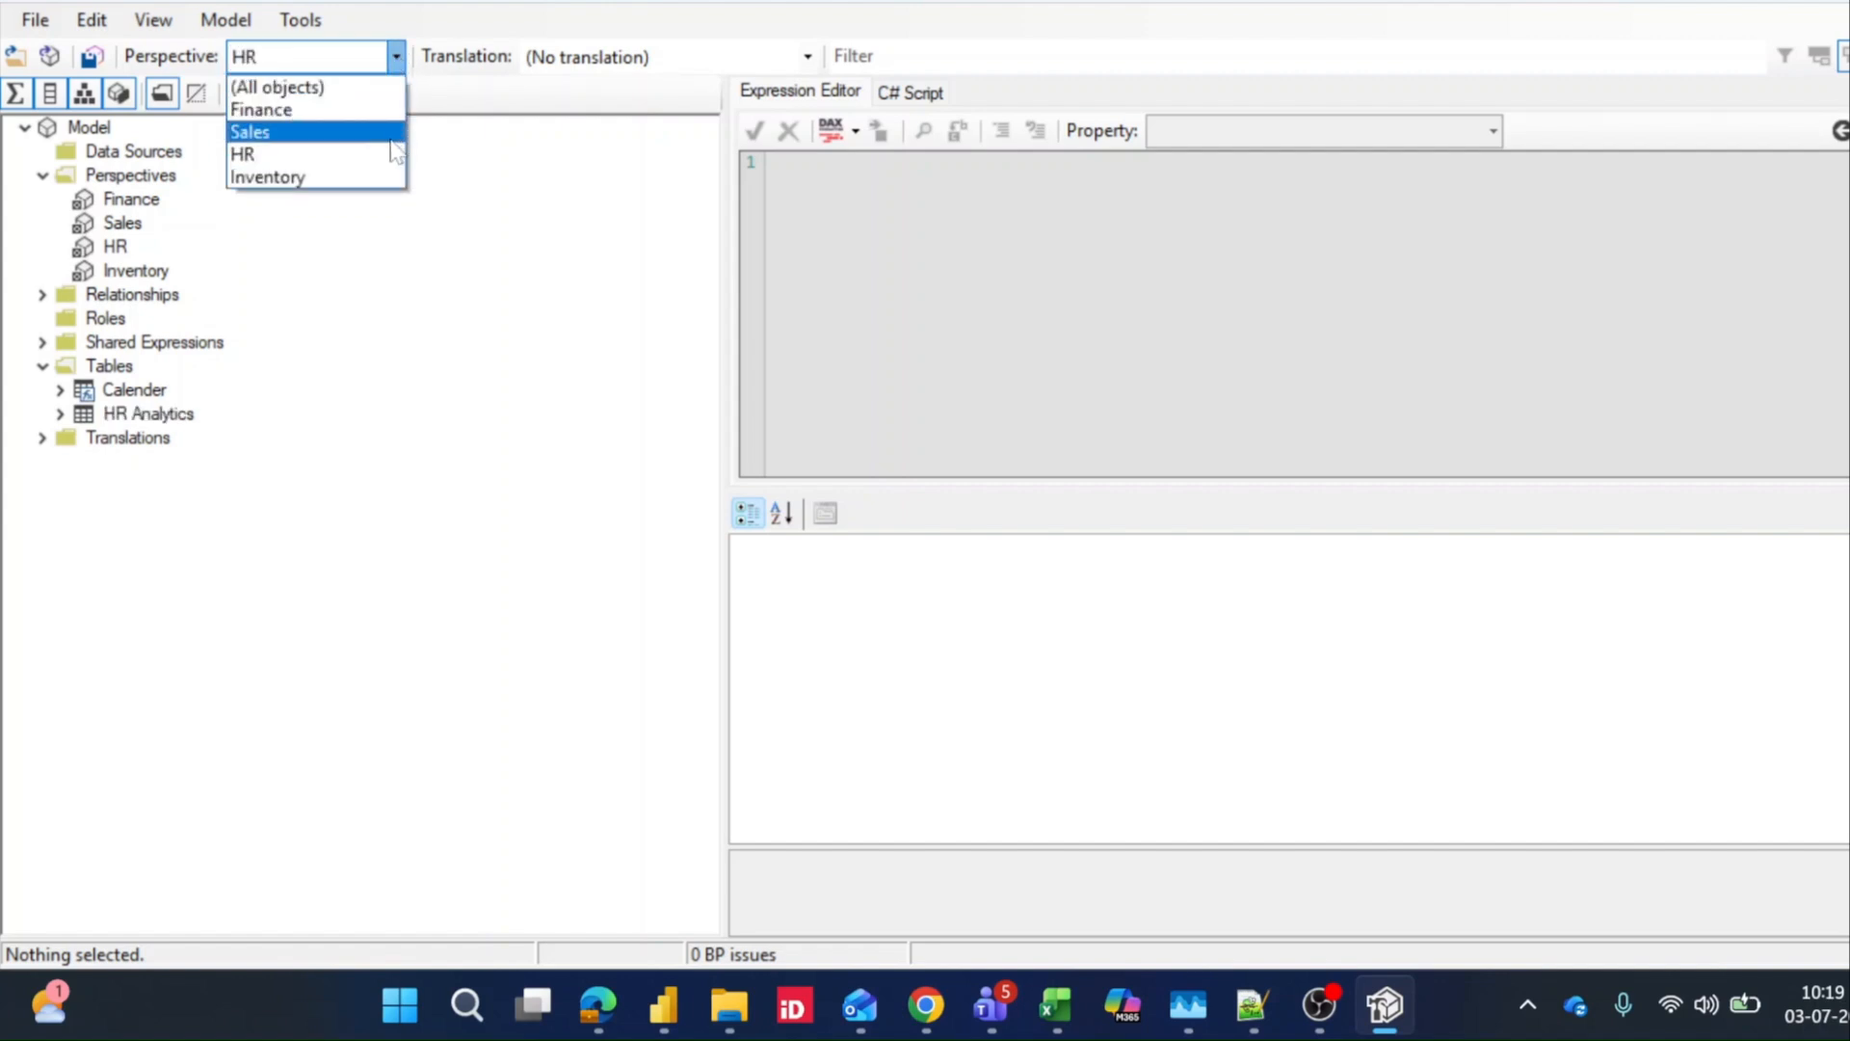
left_click(318, 178)
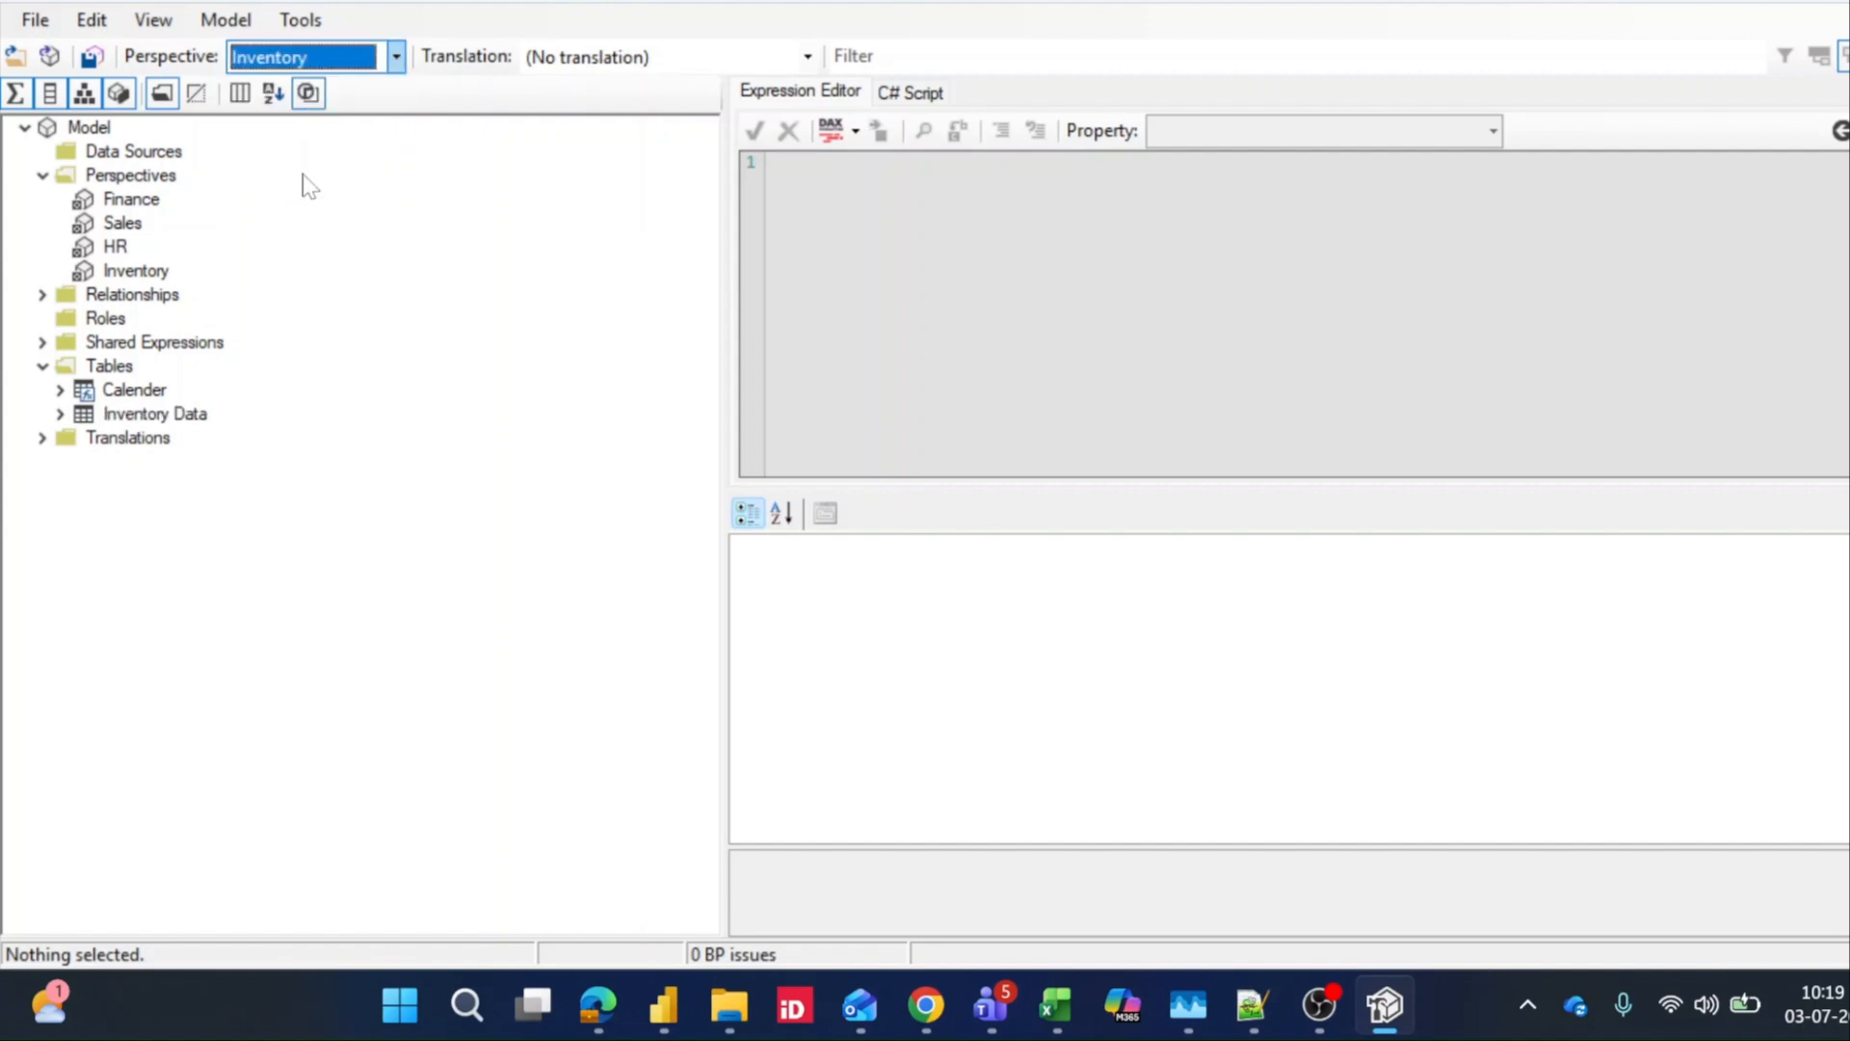
left_click(396, 58)
left_click(336, 79)
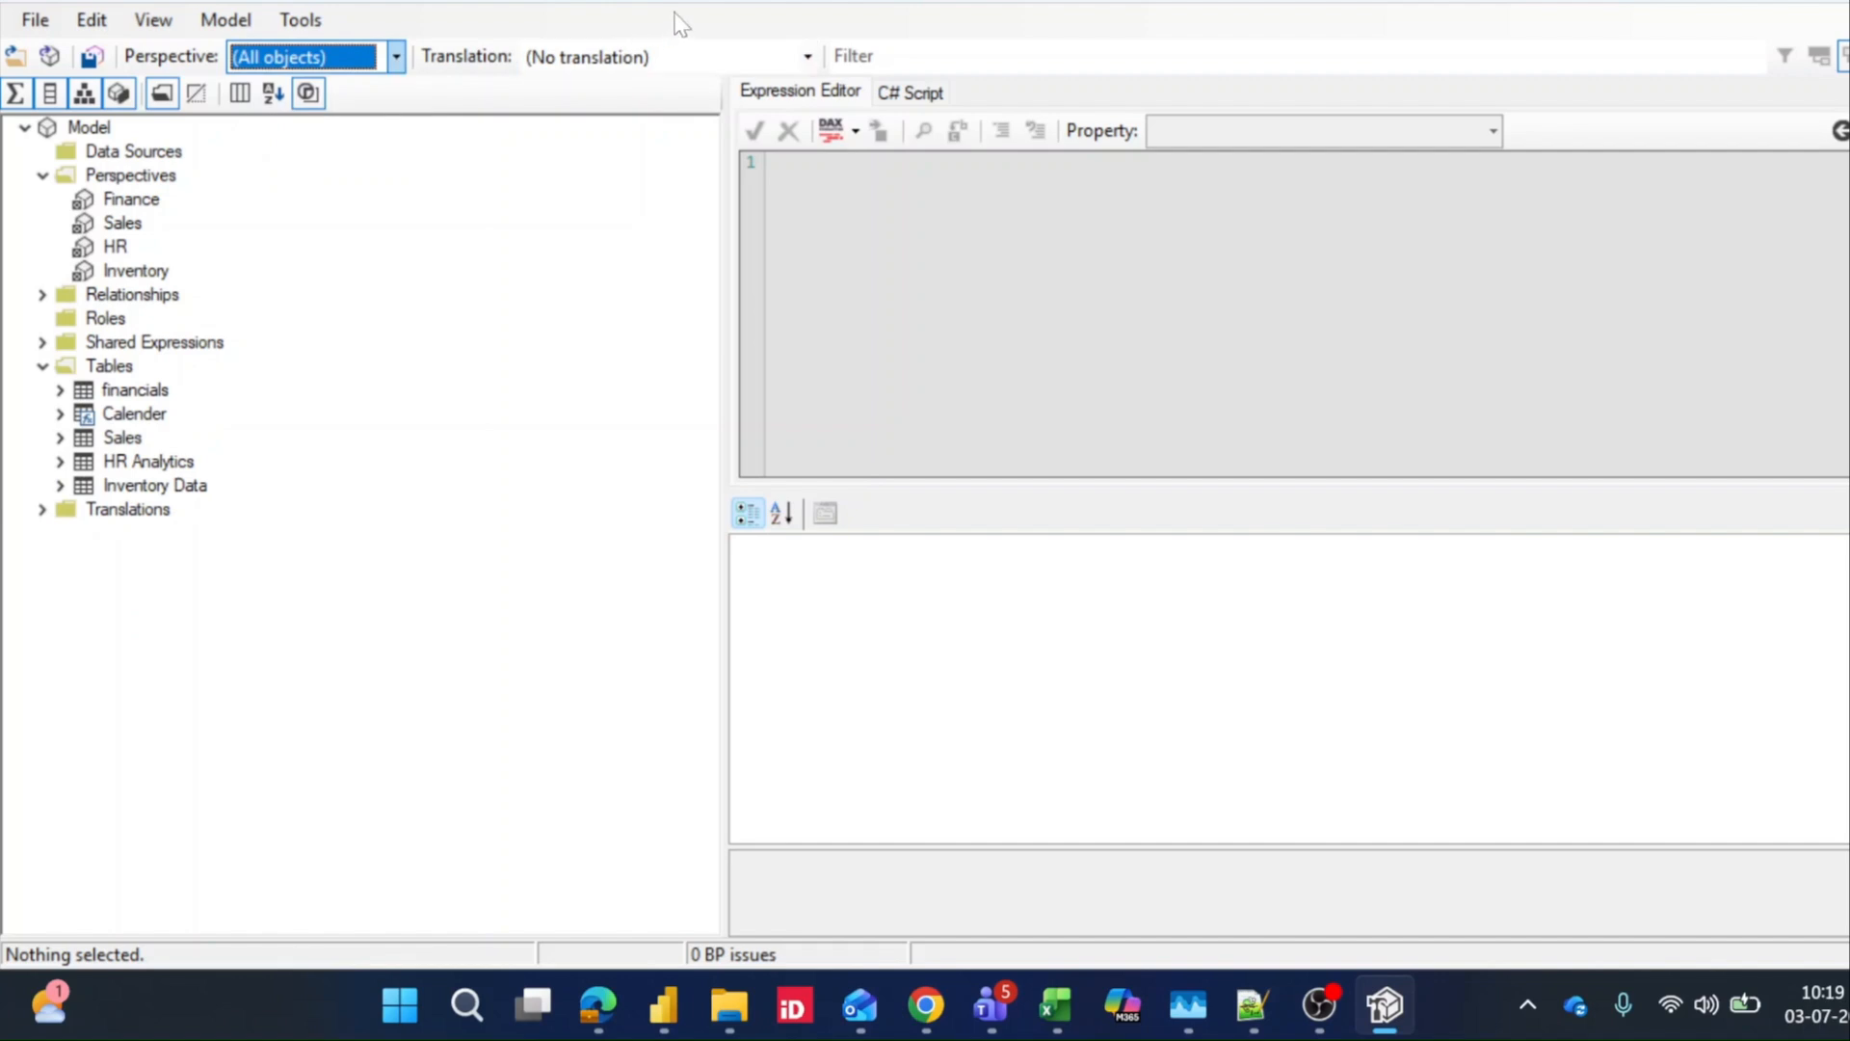
Save the perspective changes back to the connected Power BI model
key("ctrl+s")
left_click(34, 19)
left_click(79, 128)
Switch to Power BI Desktop and examine the perspectives listed under the semantic model in the model view
left_click(664, 1005)
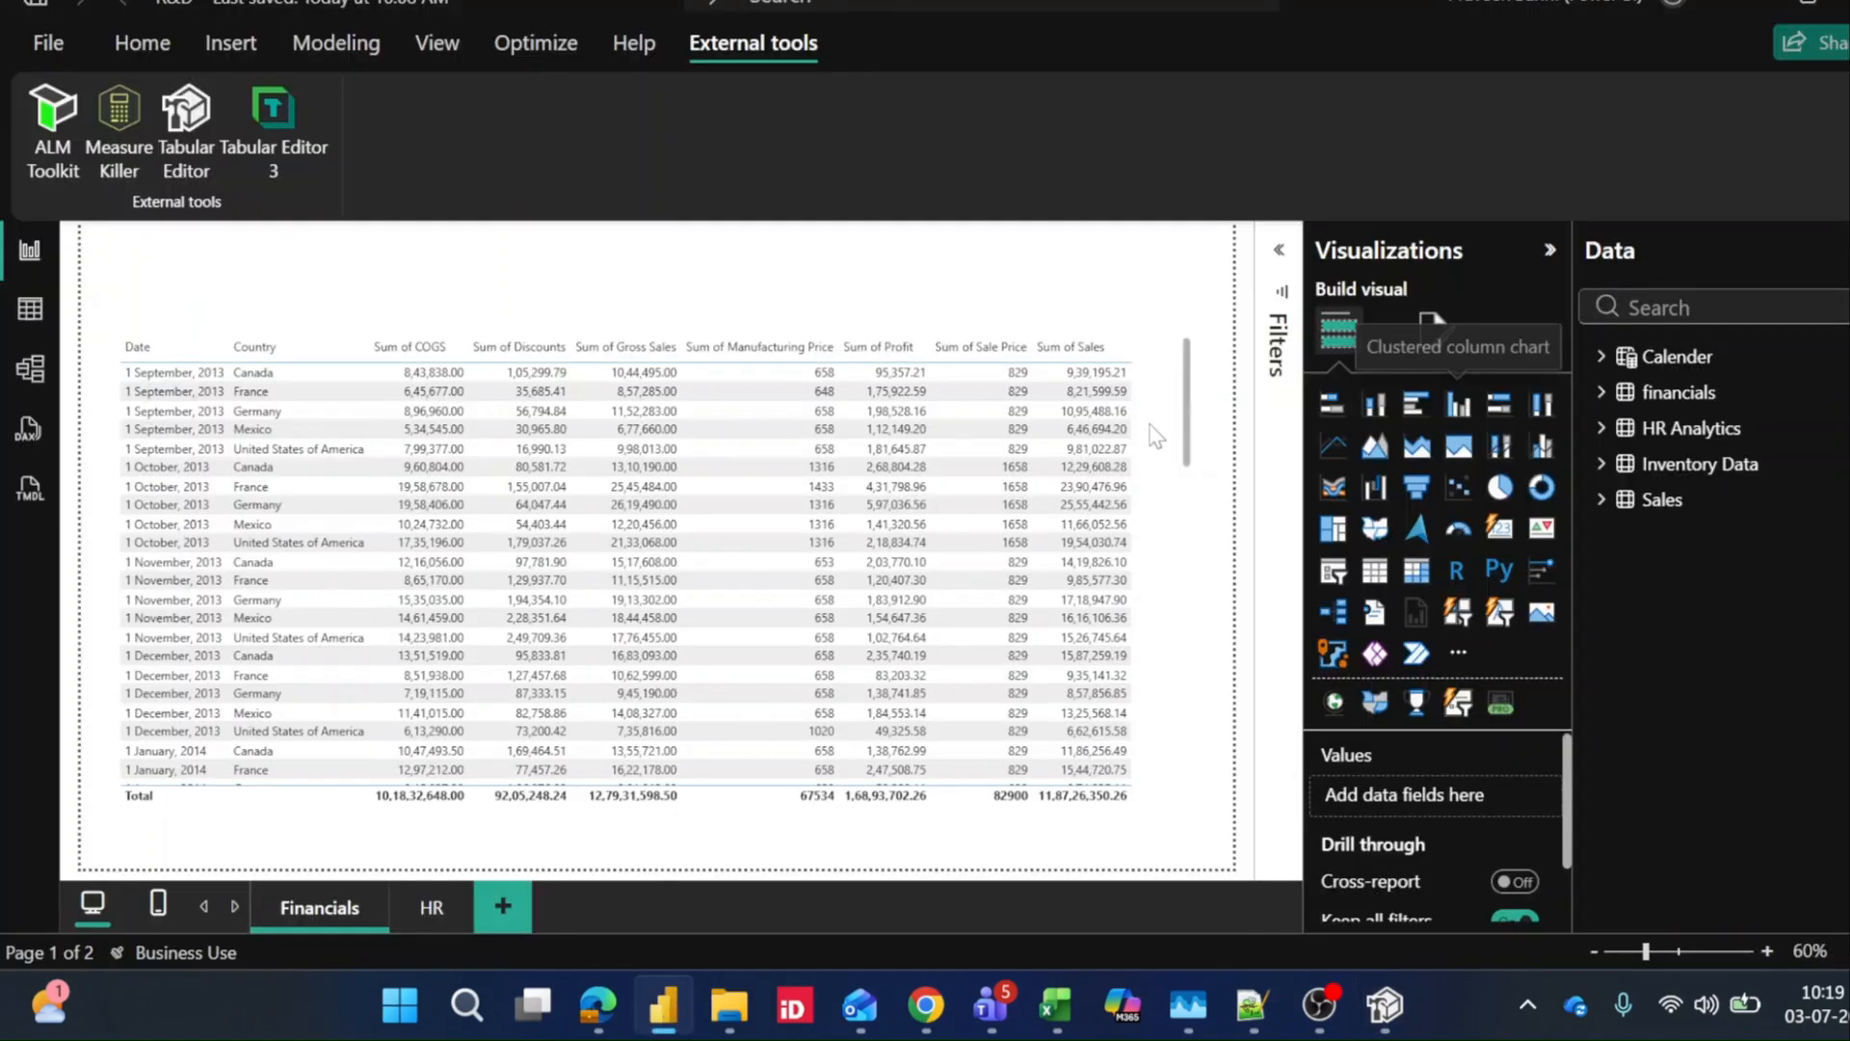
left_click(30, 369)
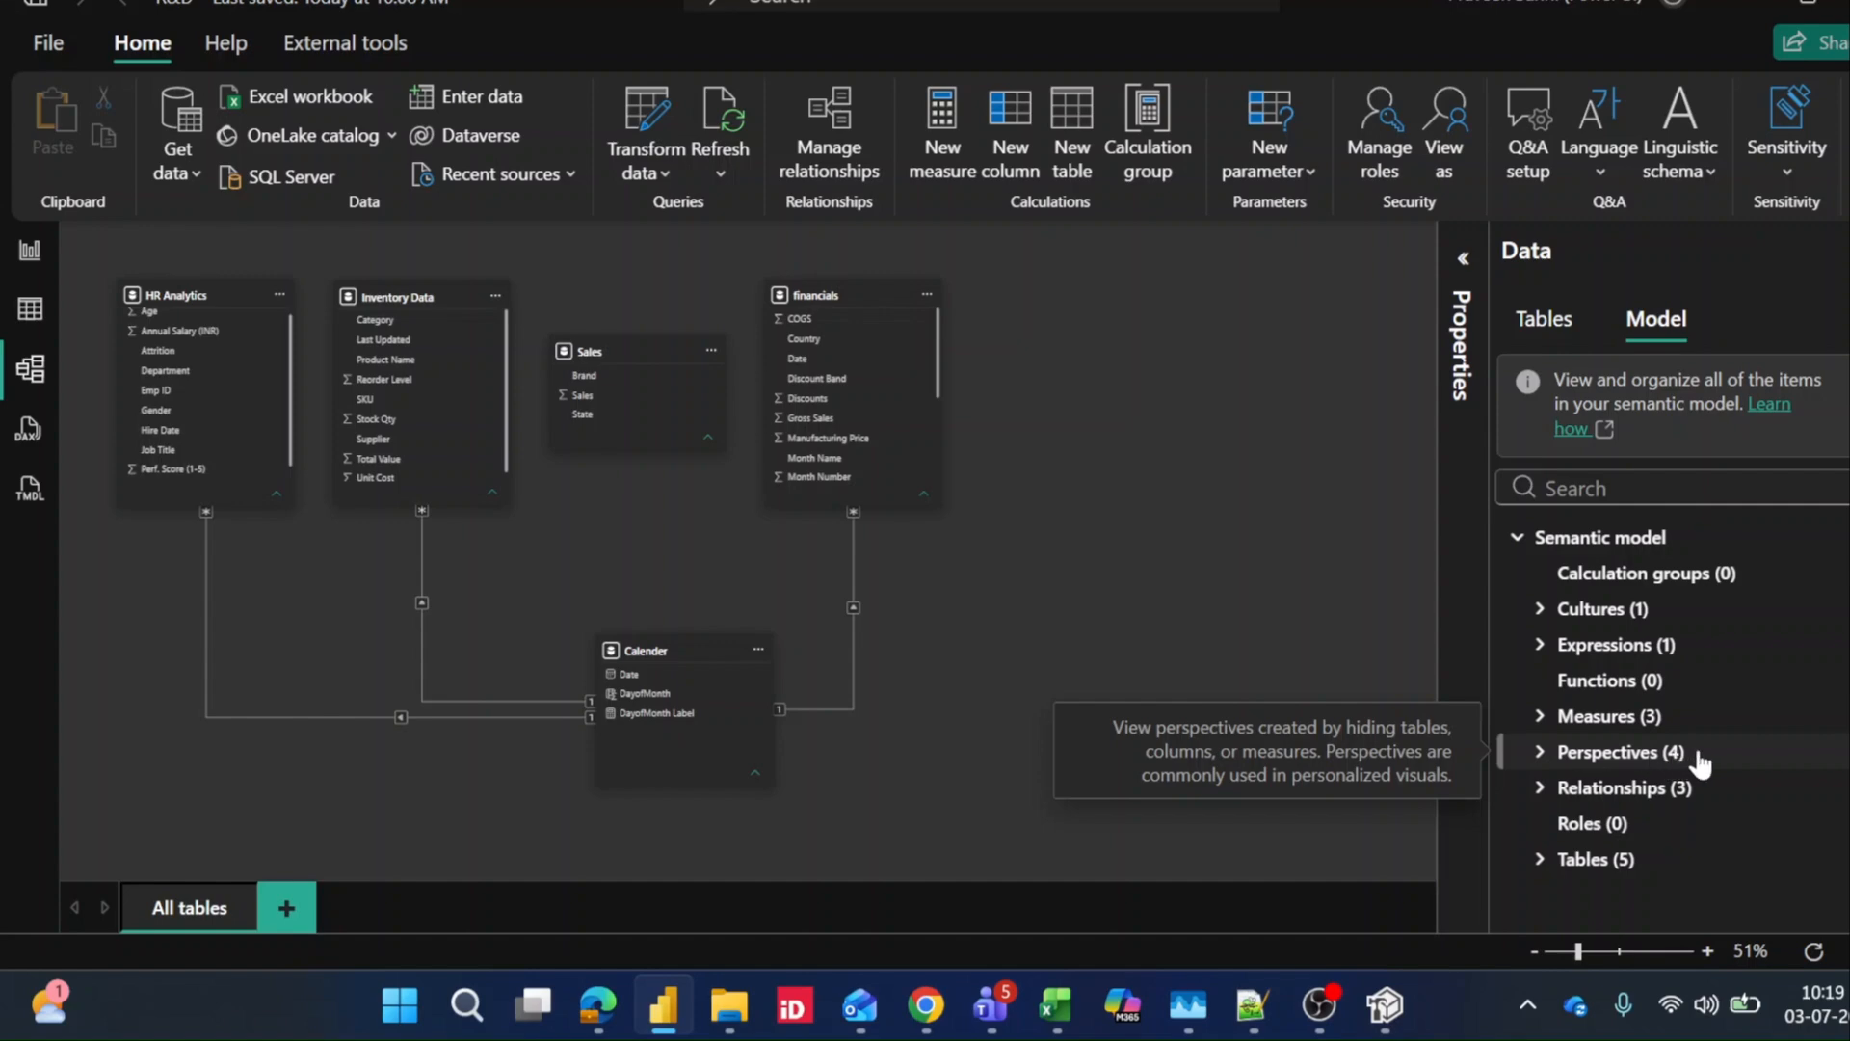
left_click(1539, 753)
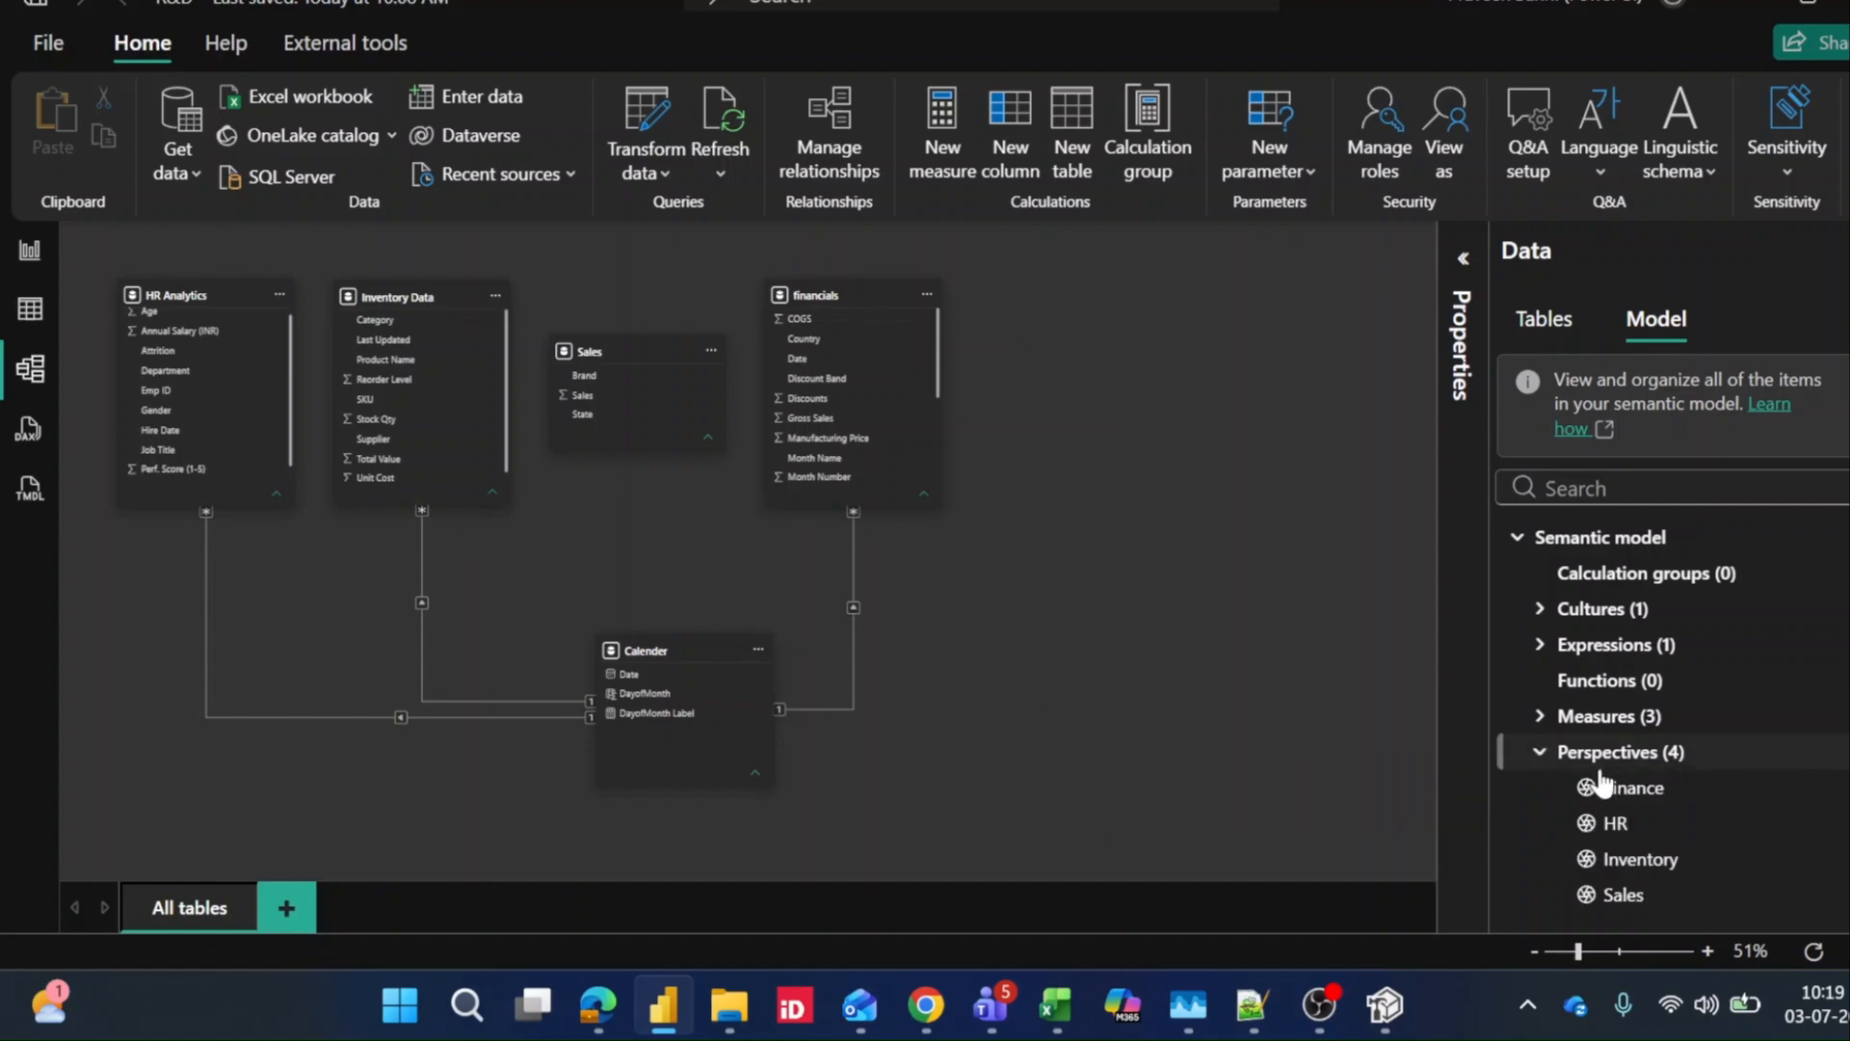
scroll(1658, 808, "down", 1)
left_click(1682, 798)
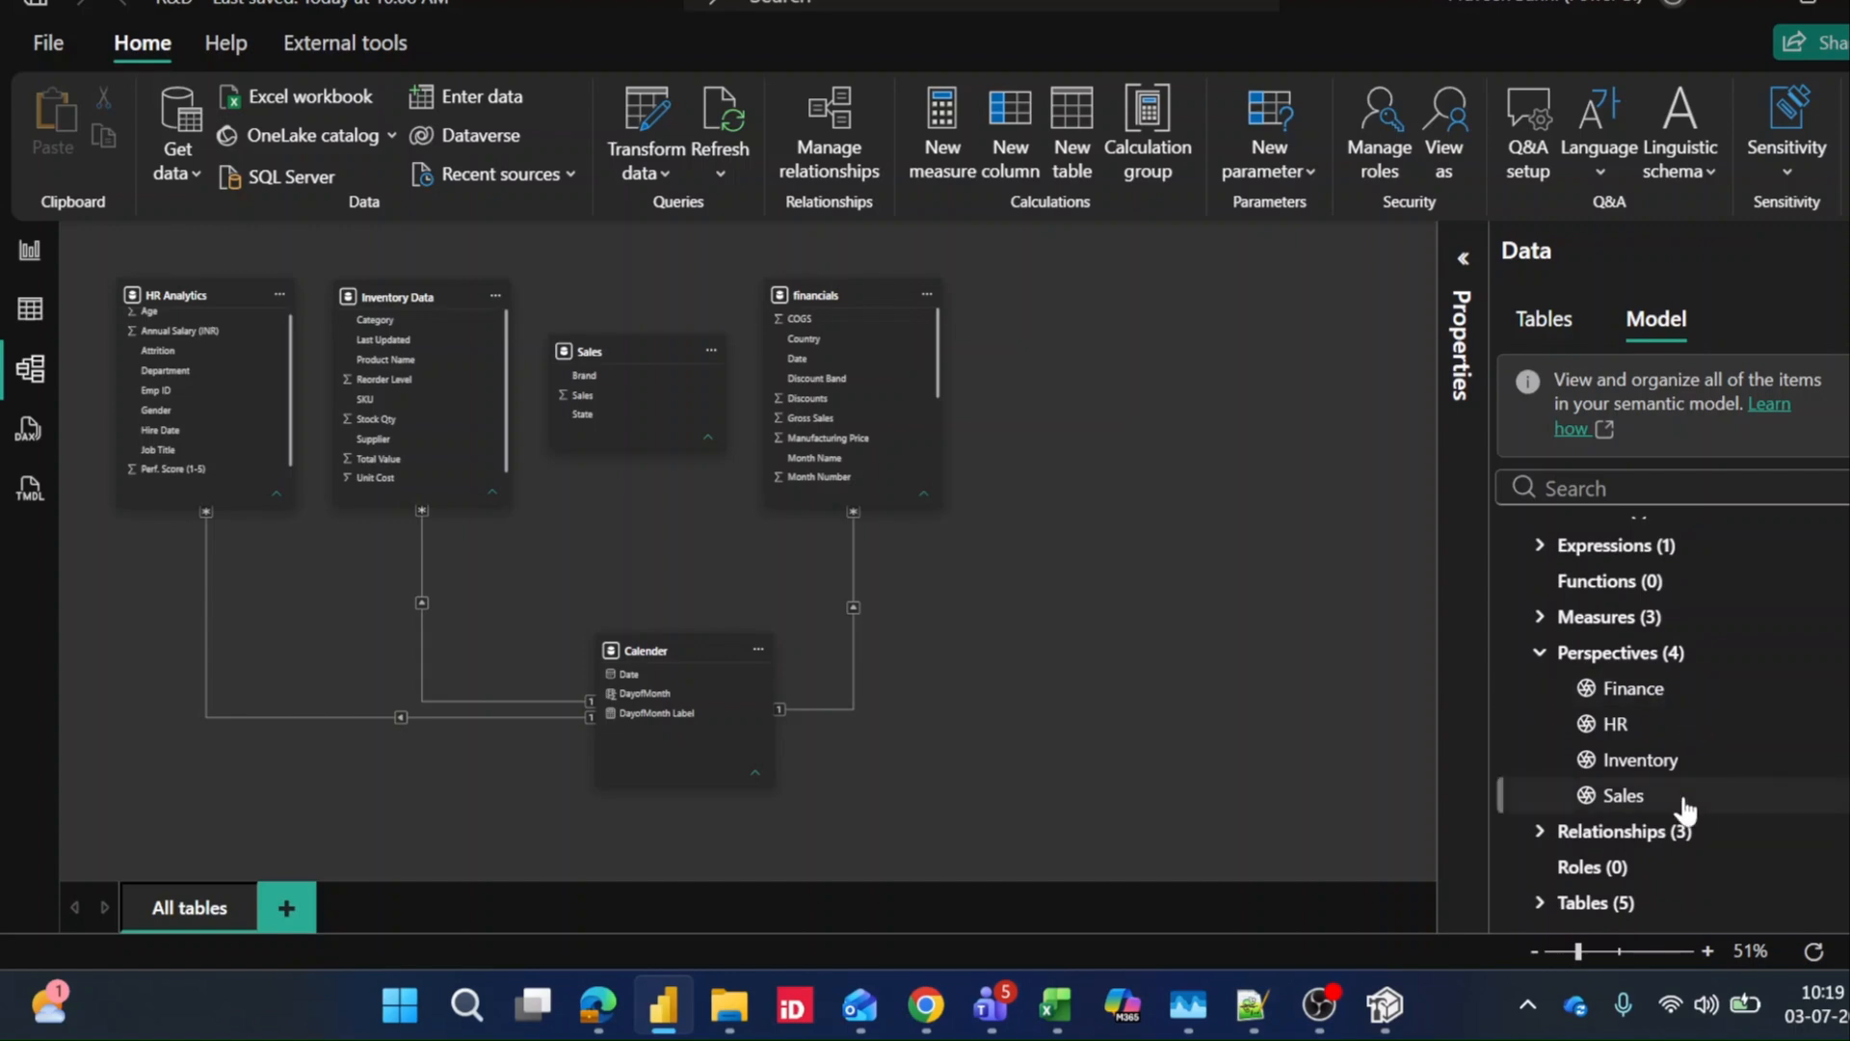
Save the report from the report view and publish it to My workspace, finding the destination with the search text "my"
left_click(15, 253)
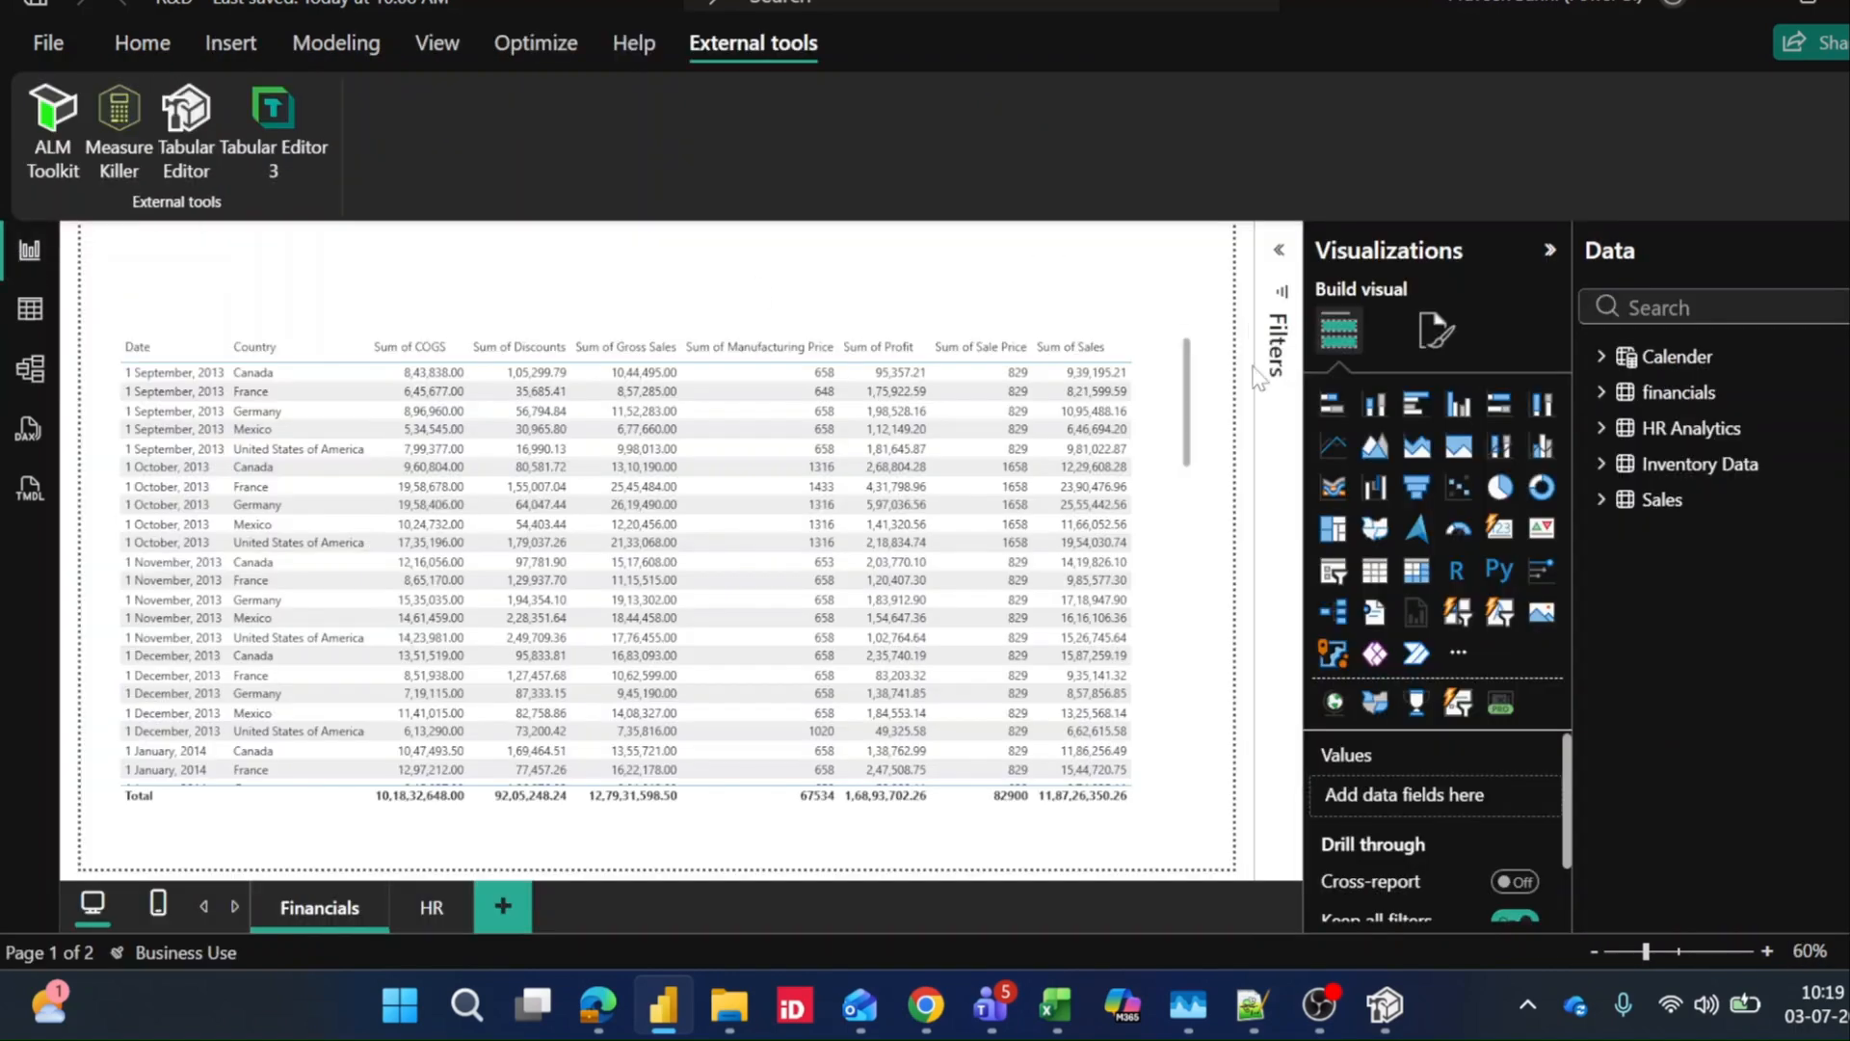
left_click(143, 43)
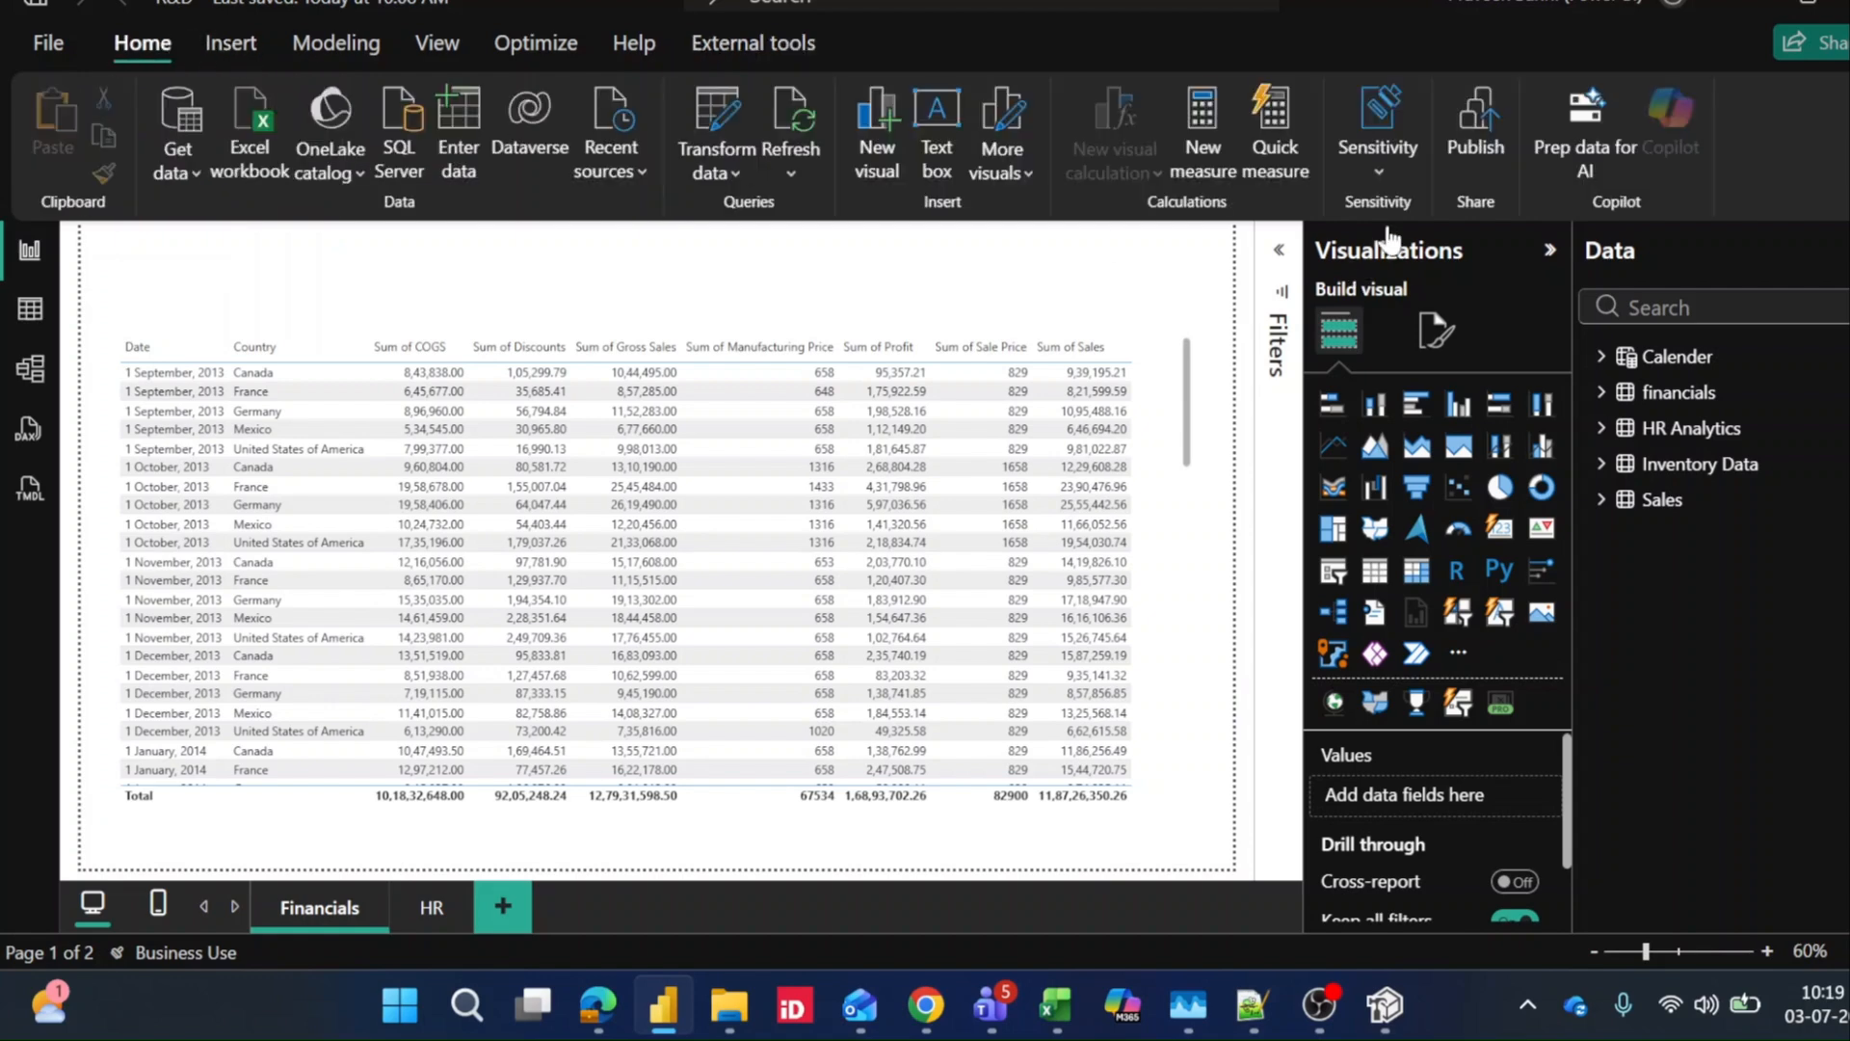
left_click(1485, 143)
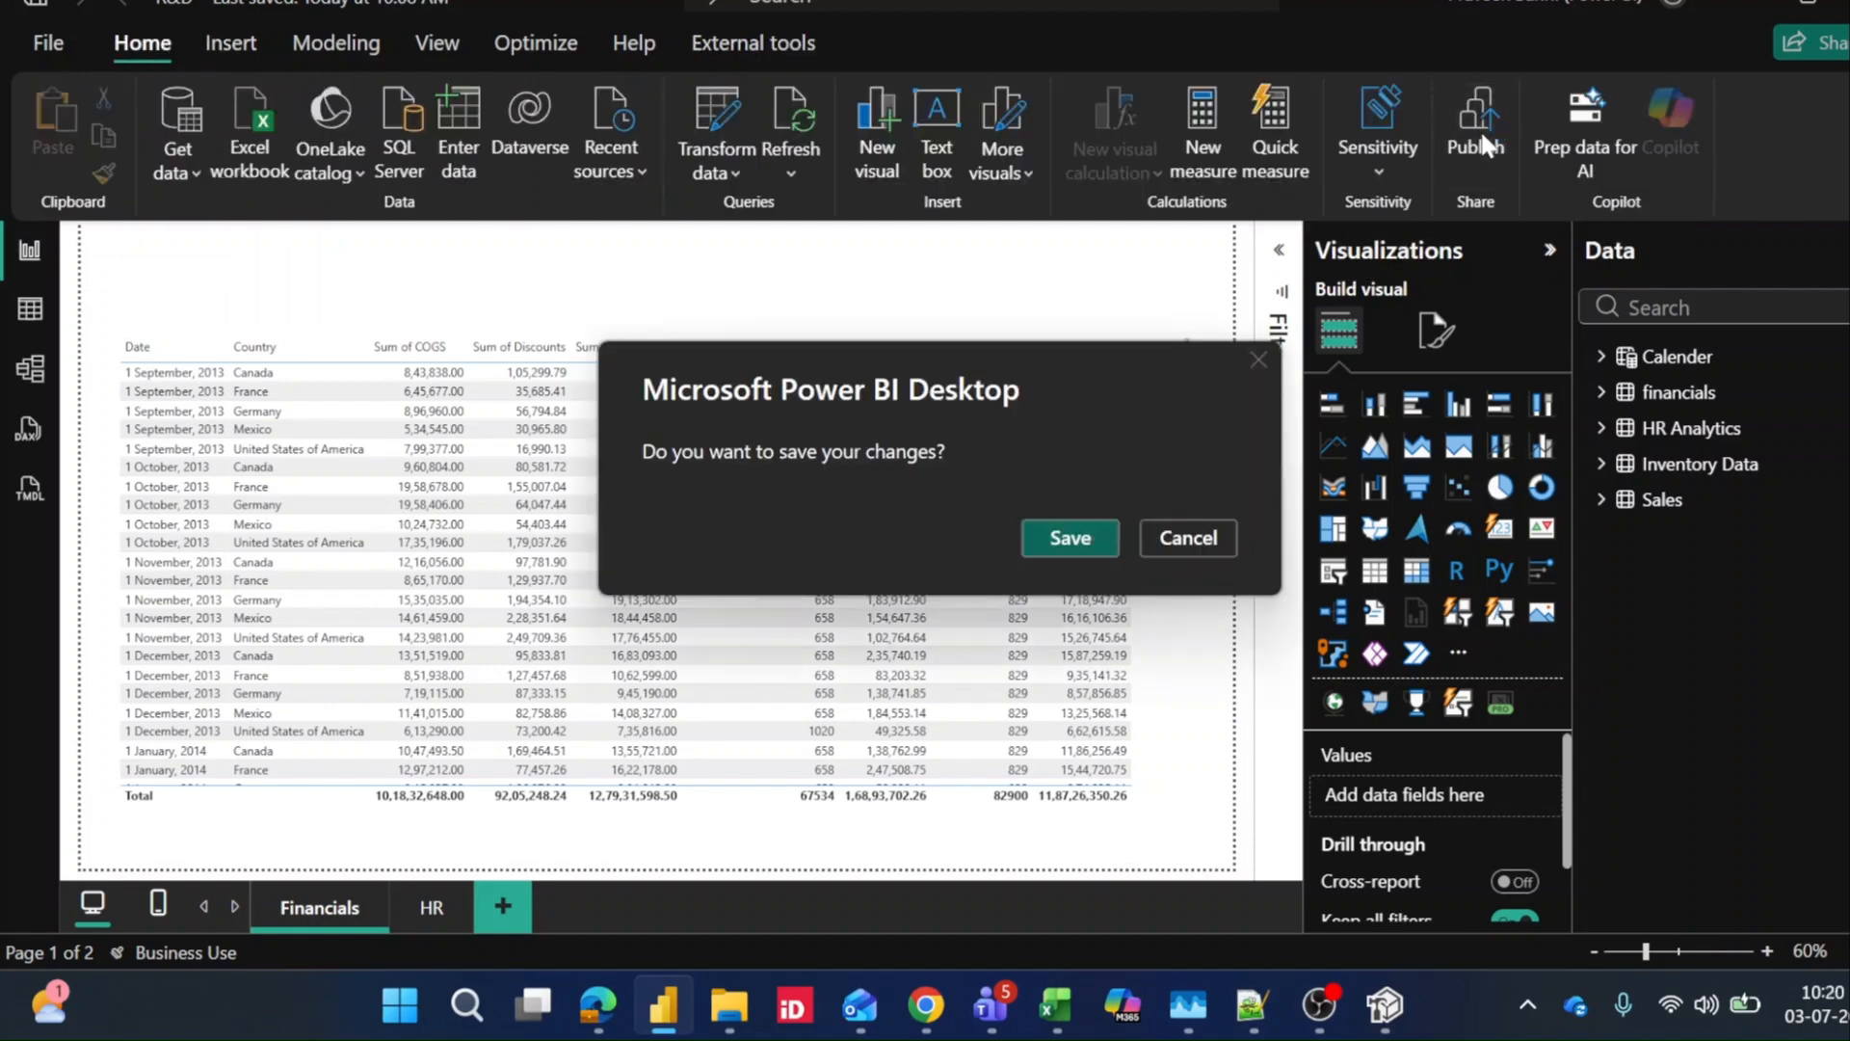
left_click(1099, 539)
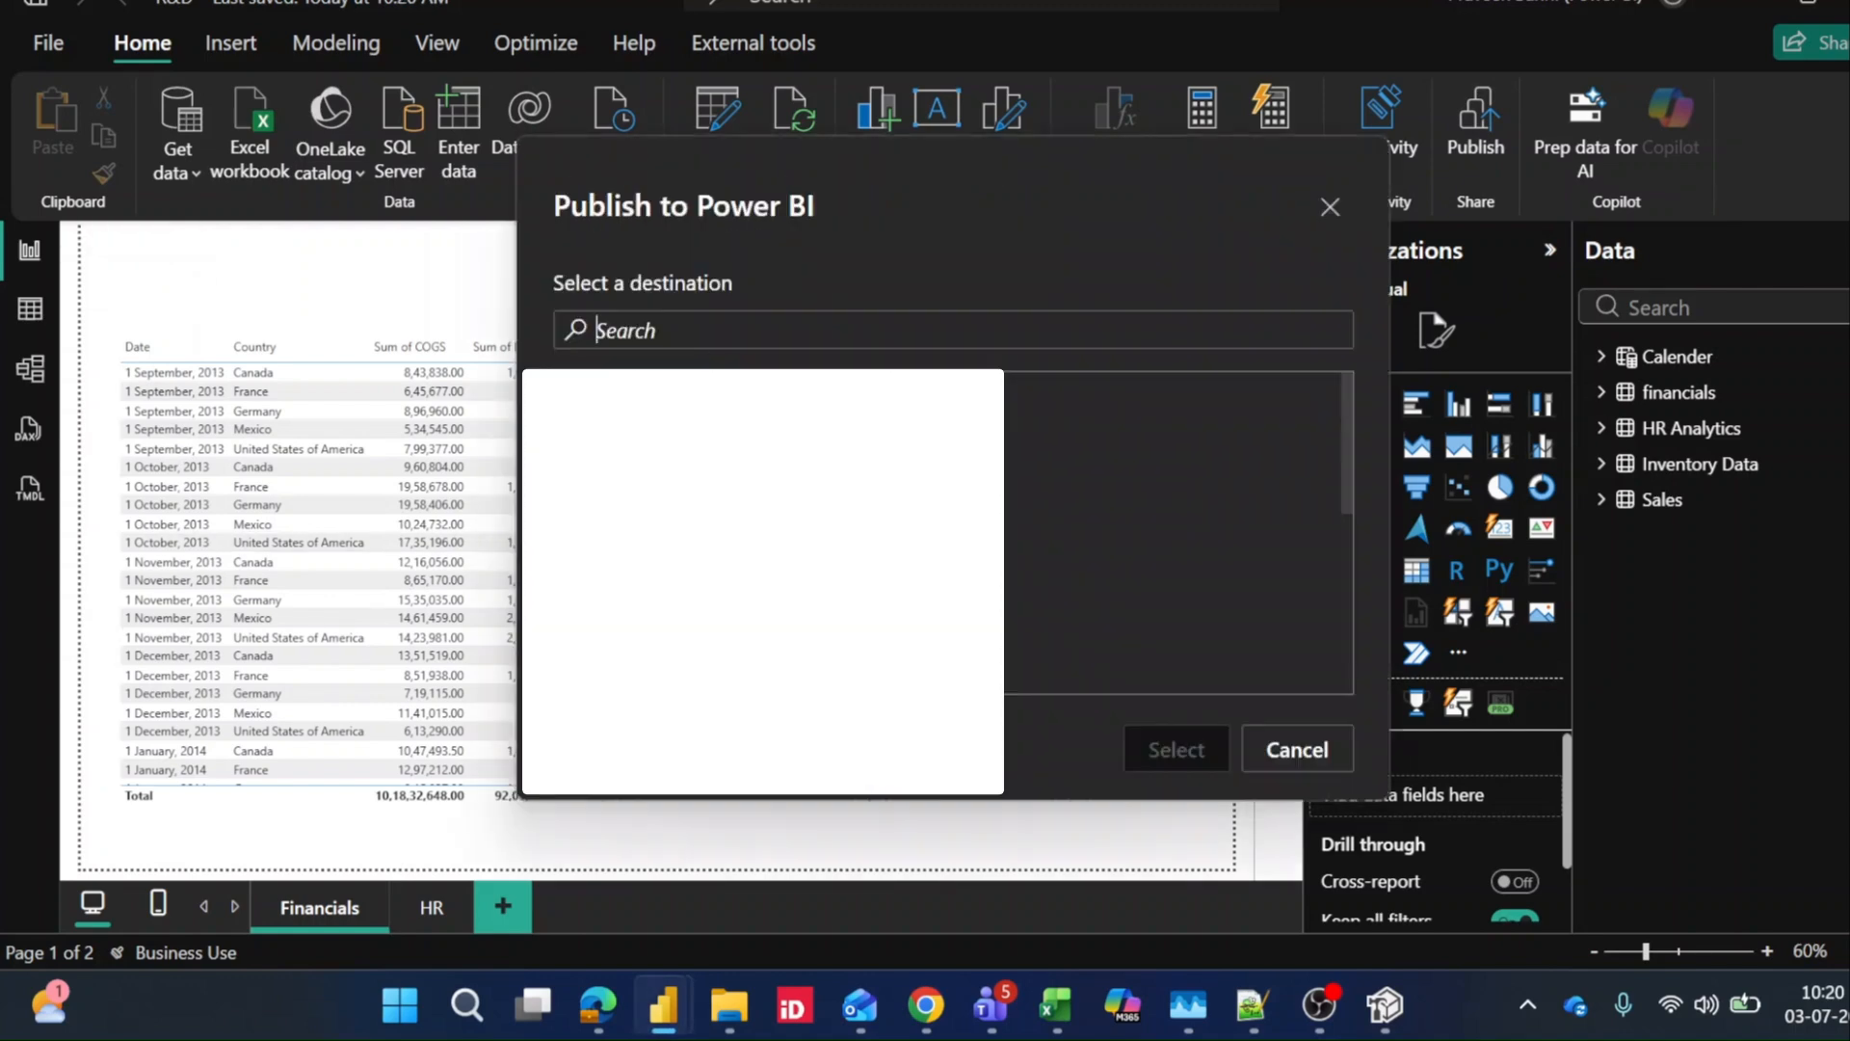
type("my")
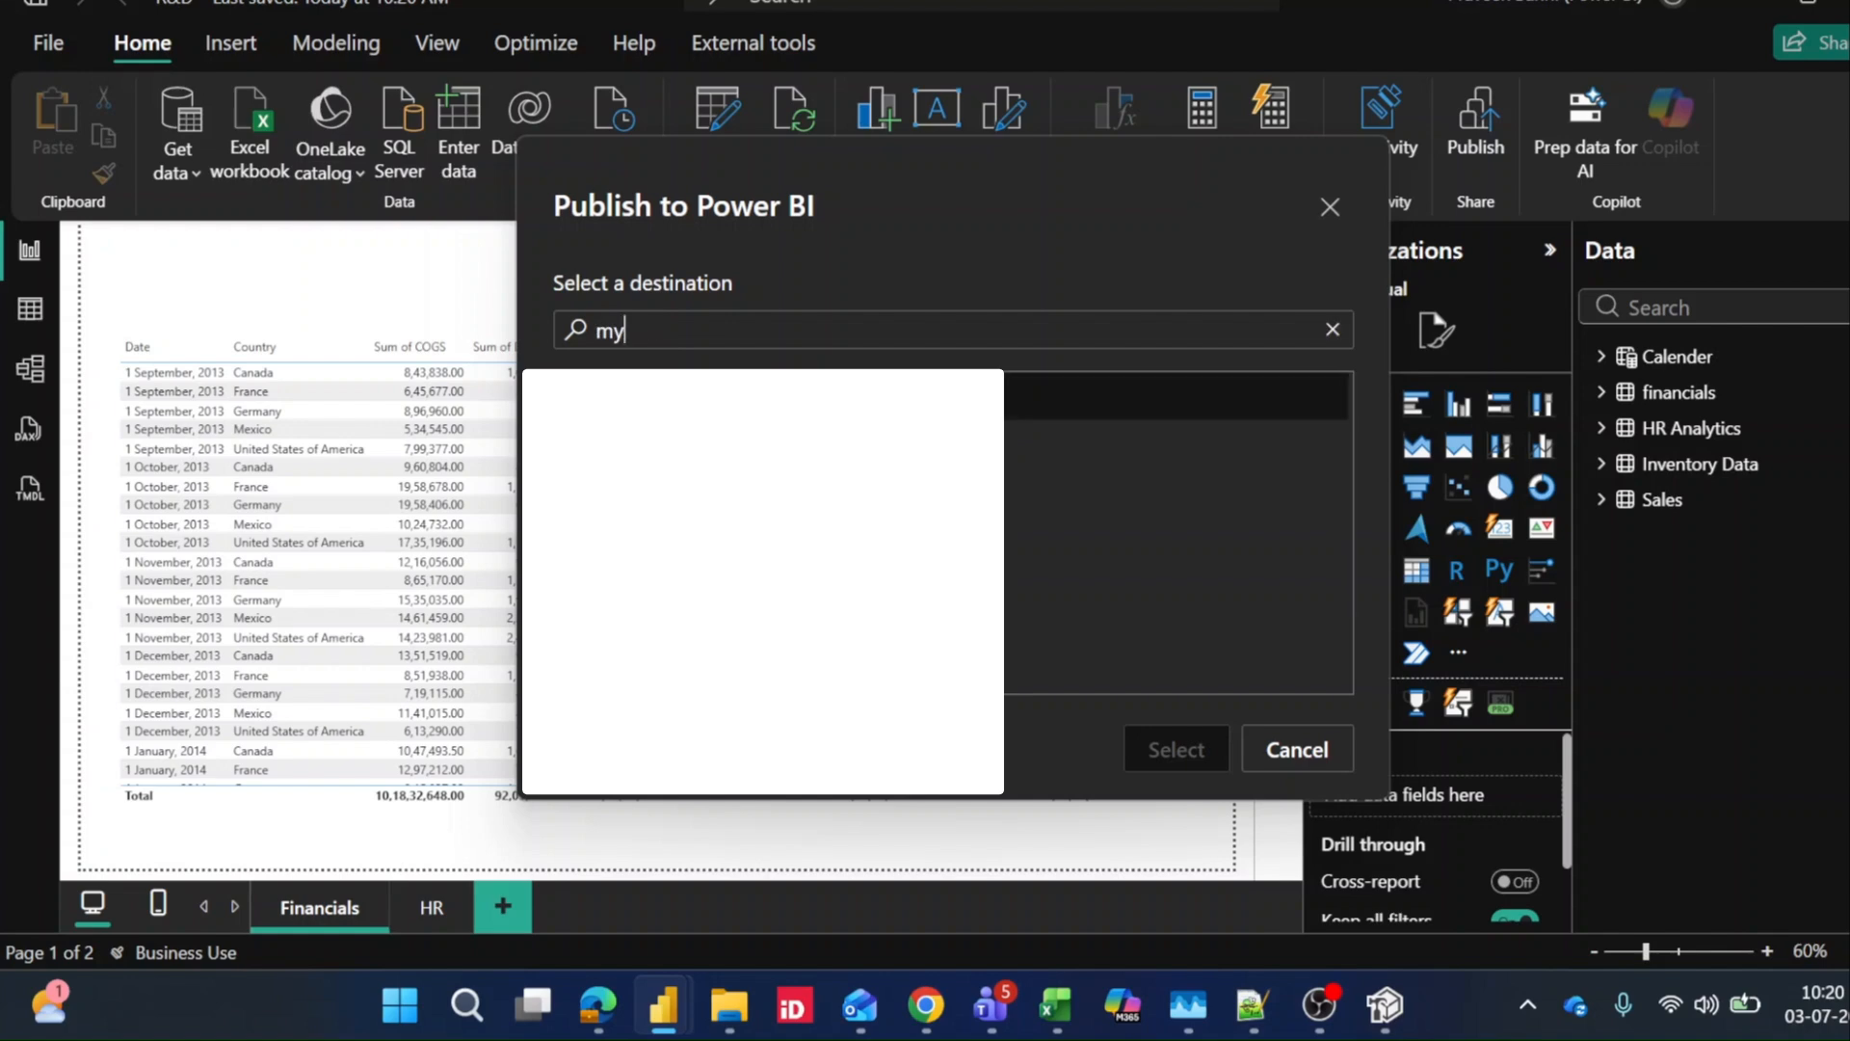
left_click(1189, 751)
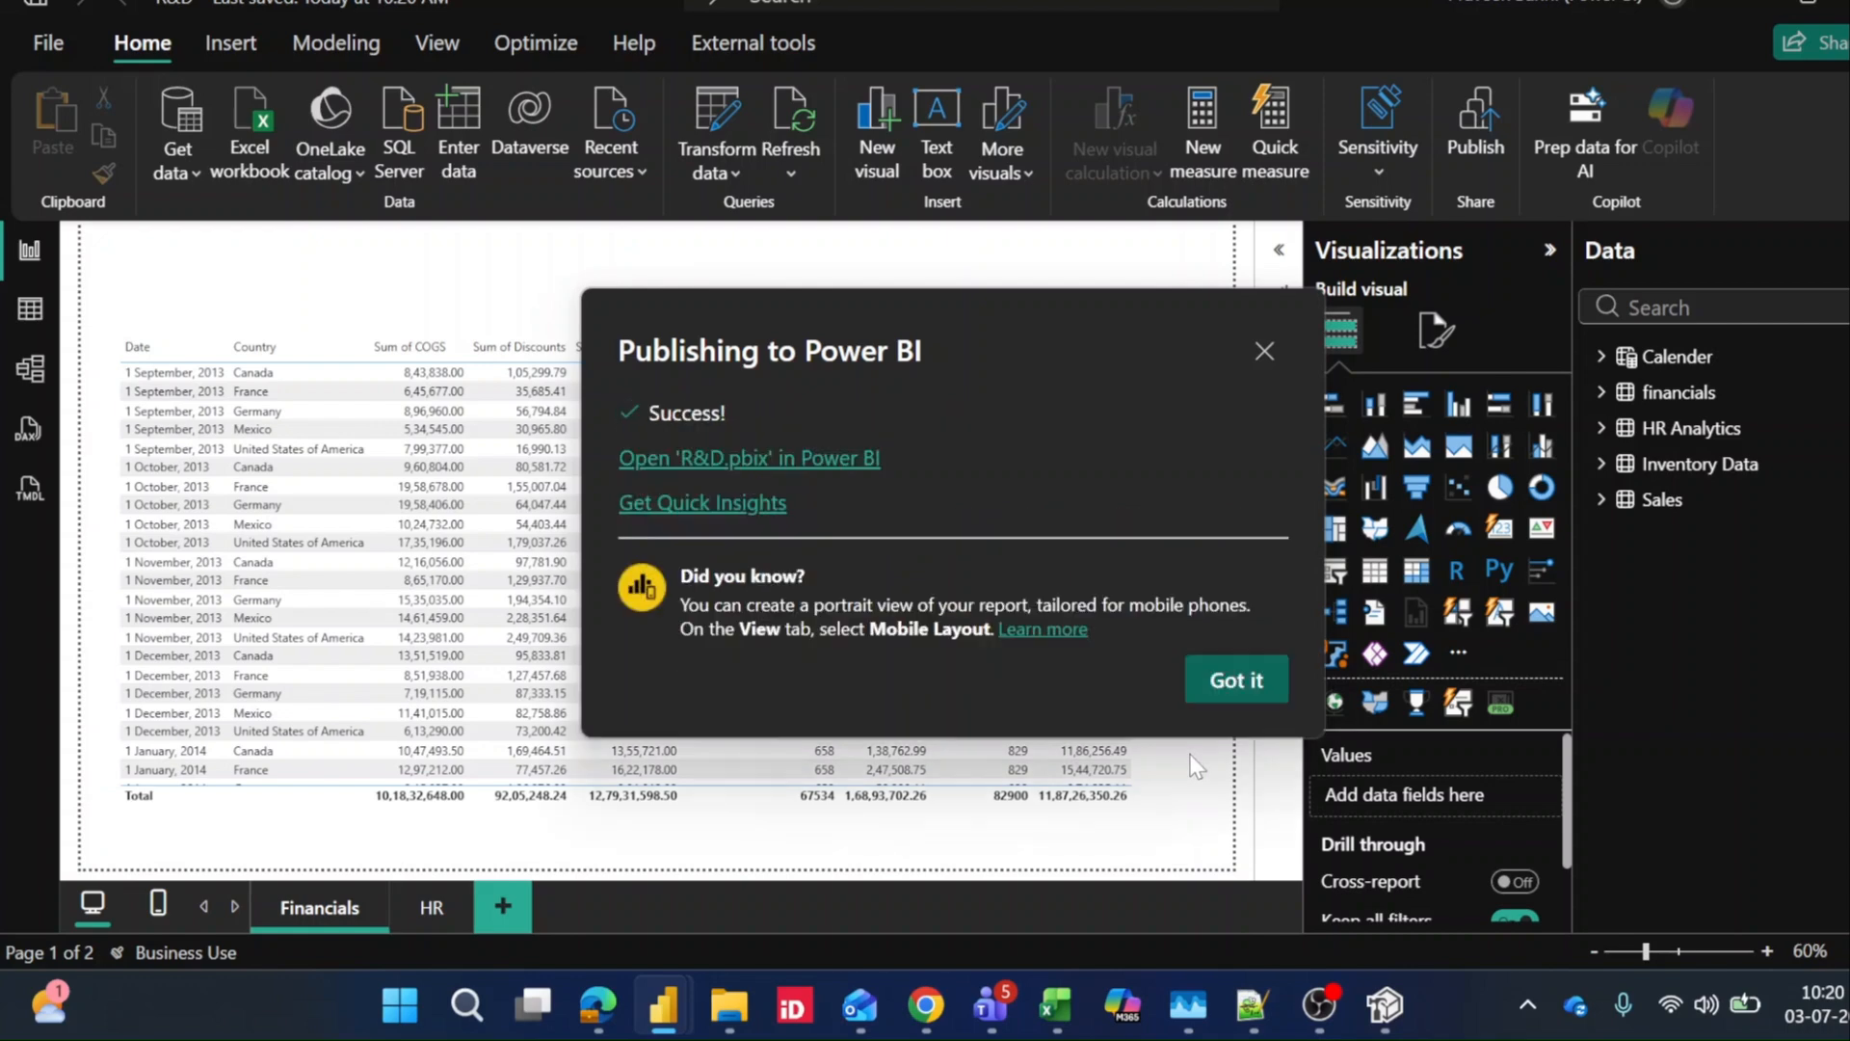
left_click(1250, 684)
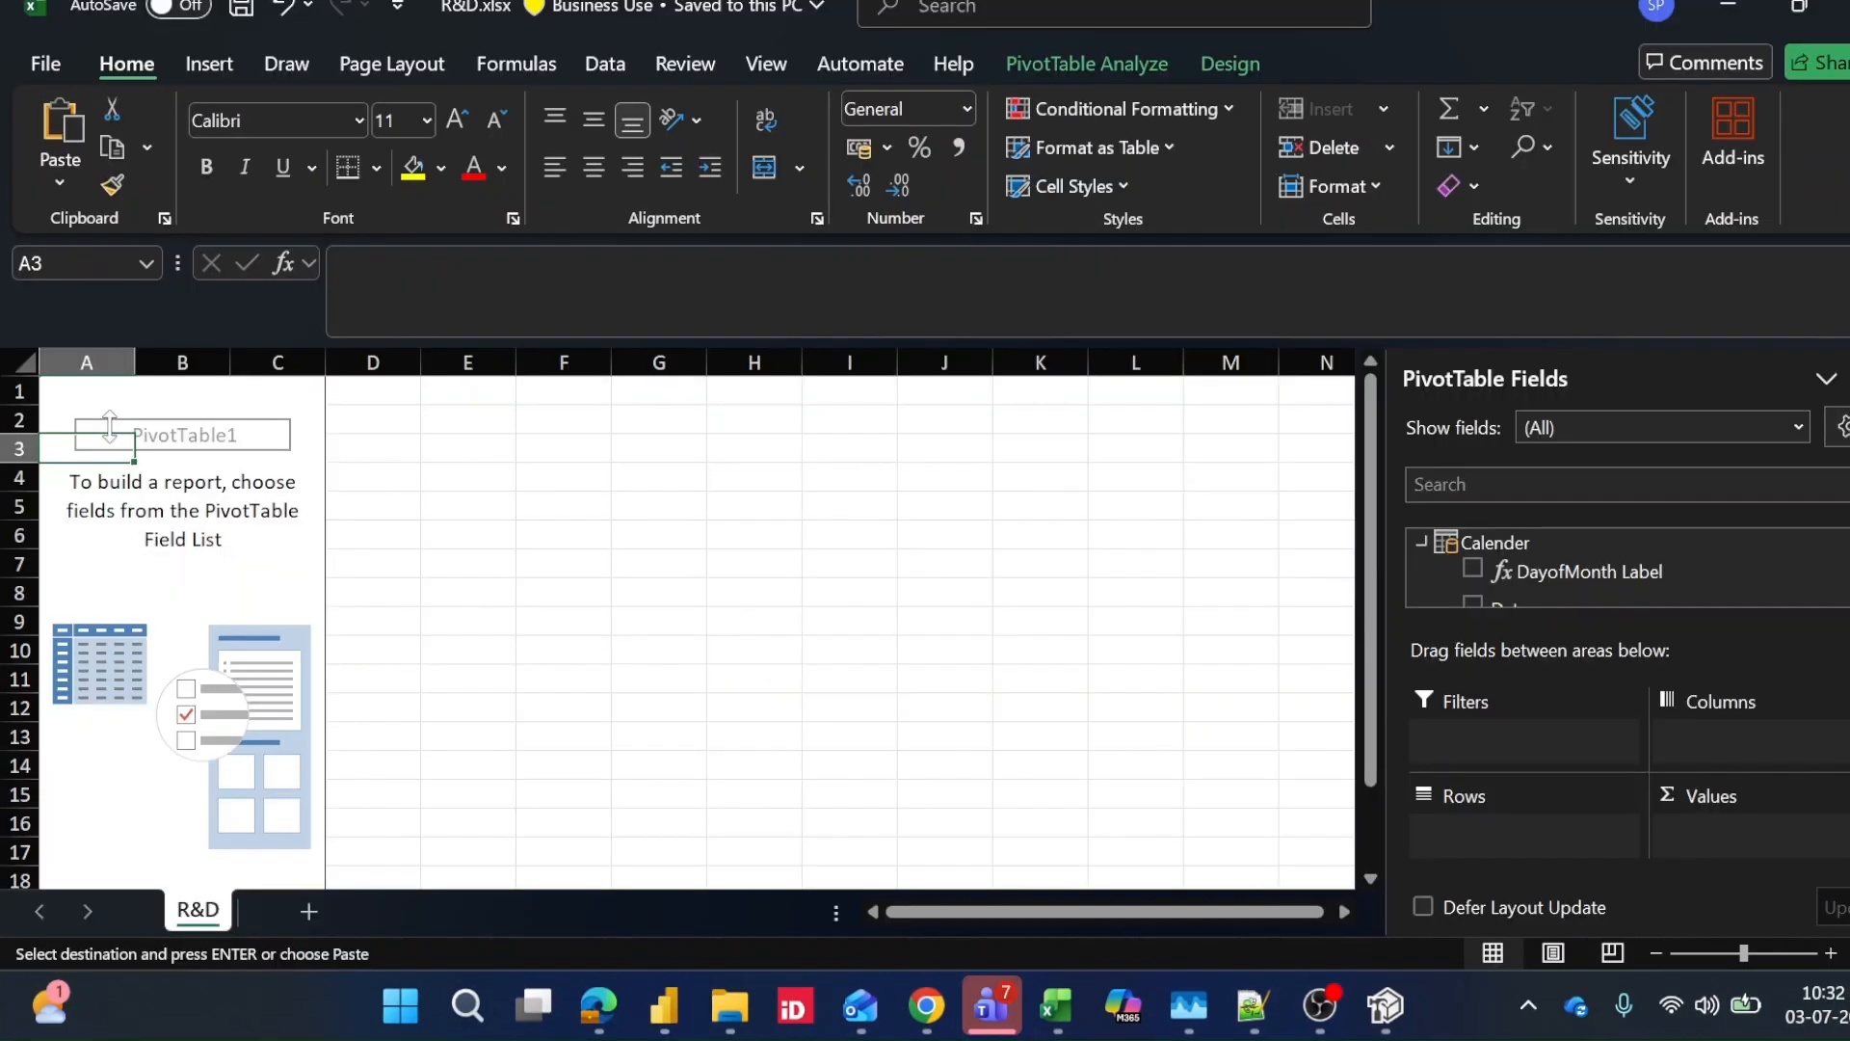
Switch to My workspace in the Power BI service in the browser and view the options available for the R&D report
left_click(599, 1005)
left_click(1203, 6)
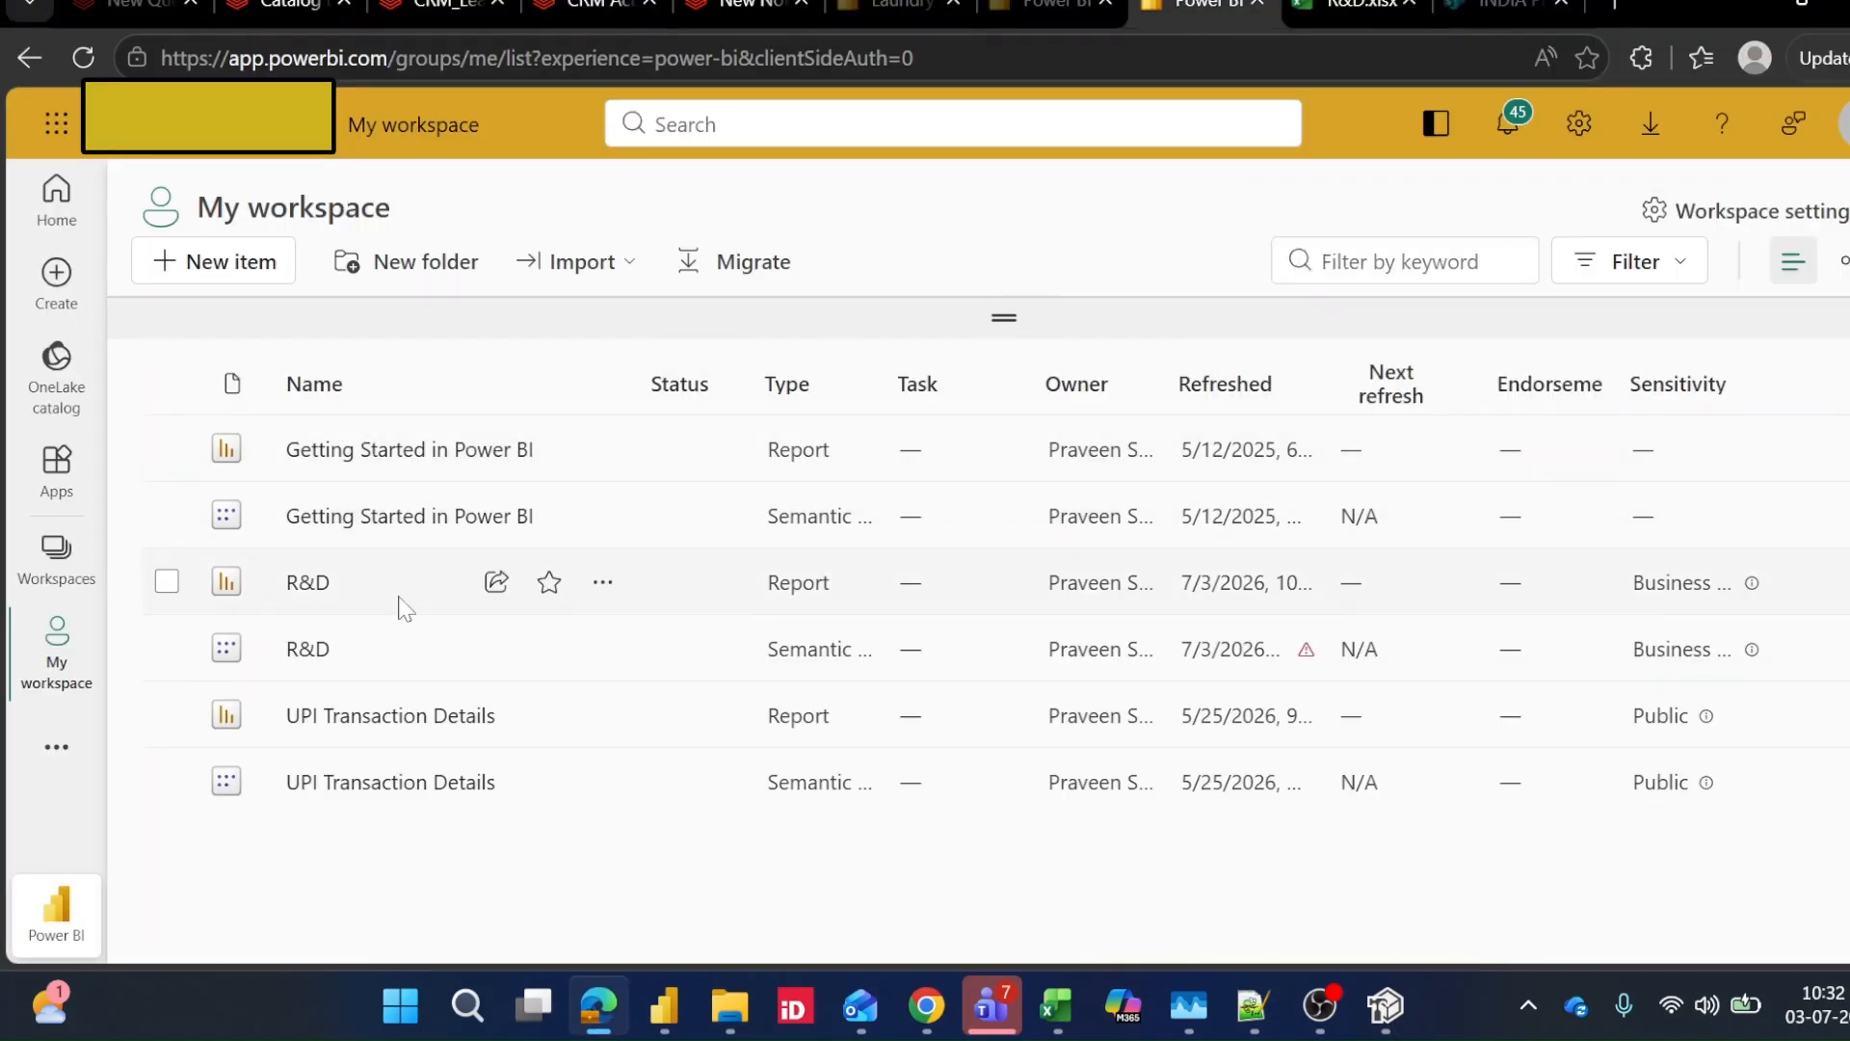
left_click(603, 582)
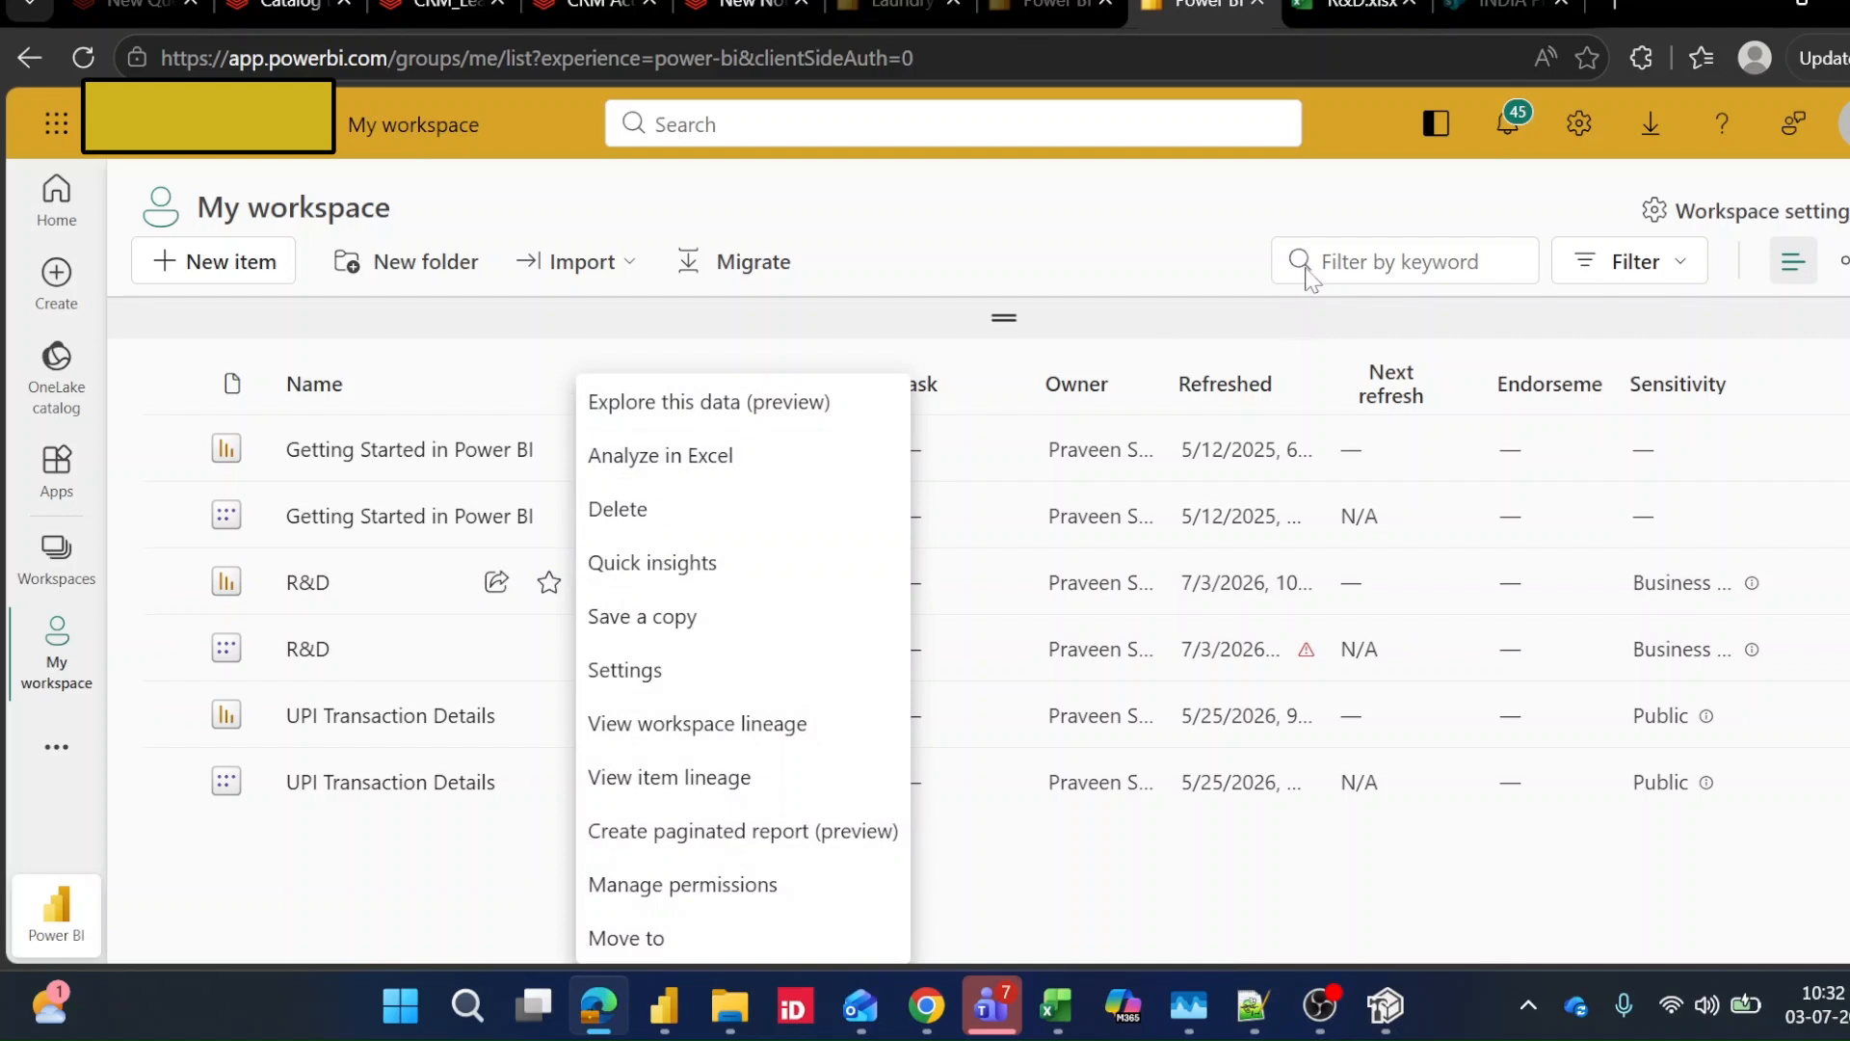
left_click(1173, 244)
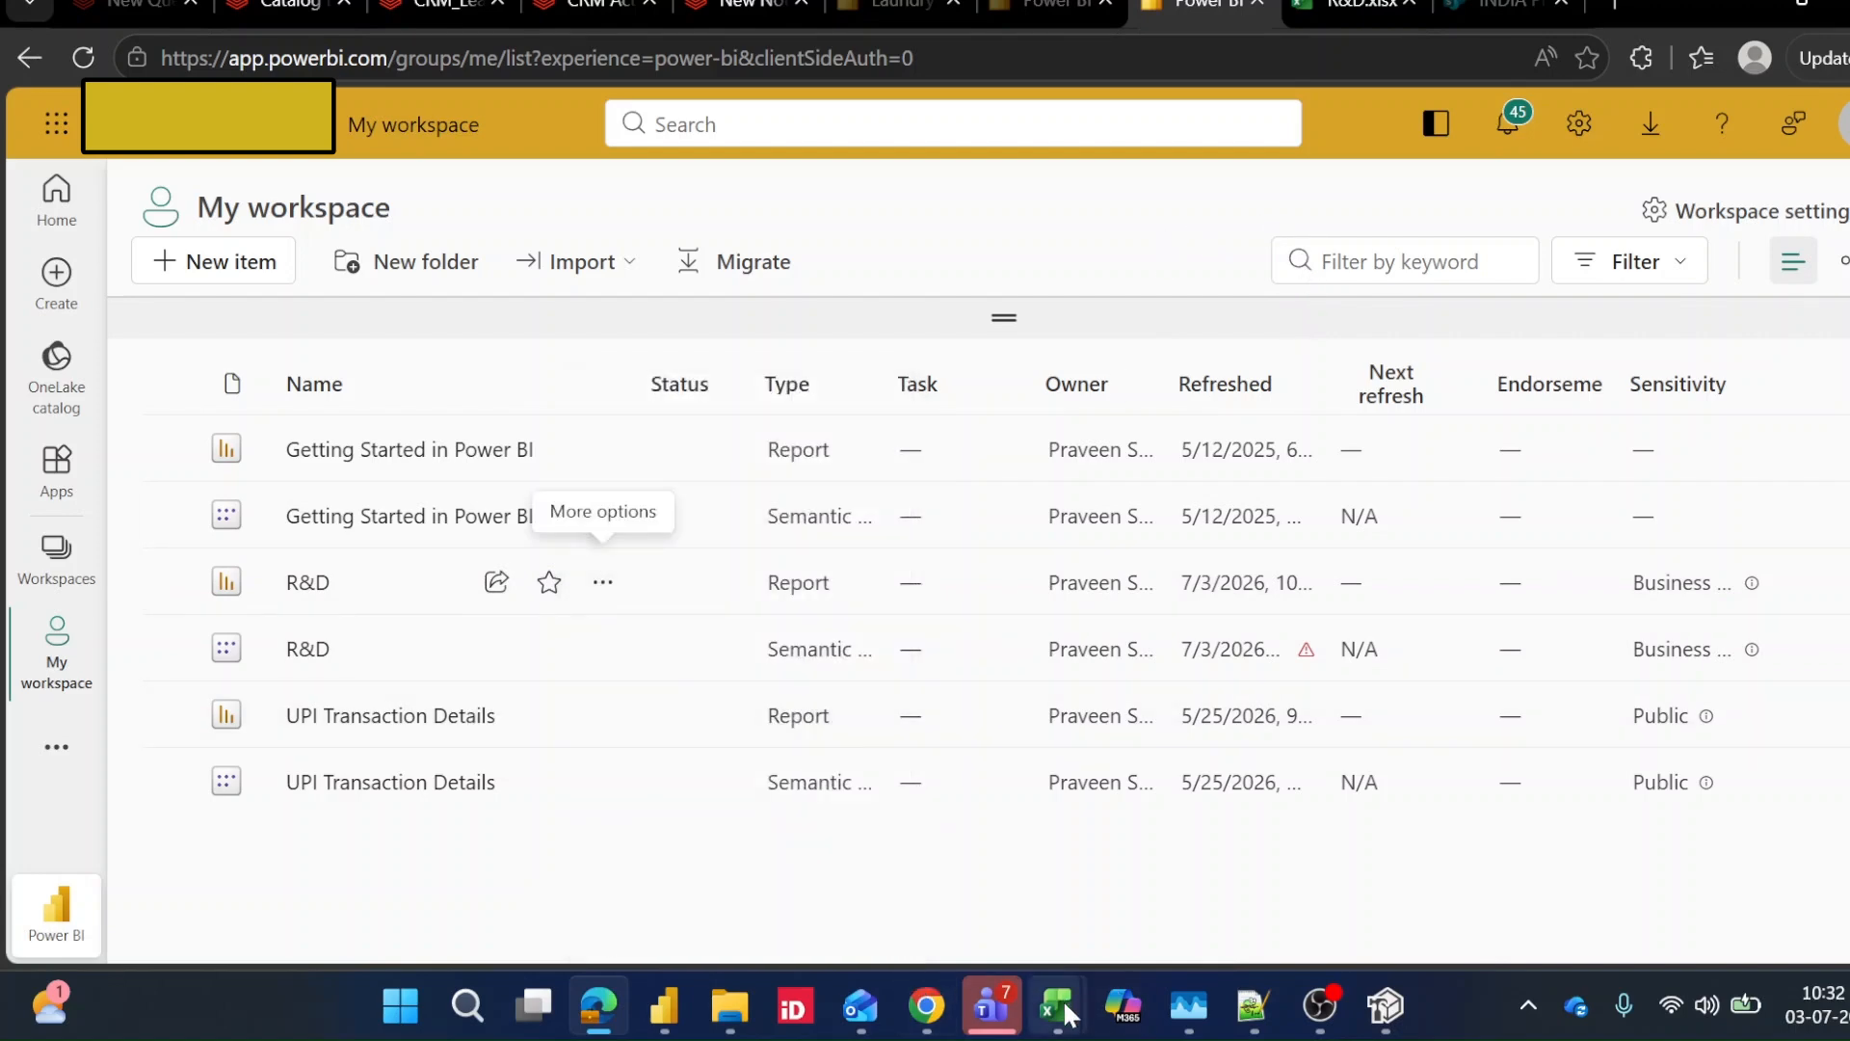
Switch to the R&D.xlsx workbook in Excel and examine which tables the PivotTable's field list can be limited to
mouse_move(1062, 999)
left_click(1404, 845)
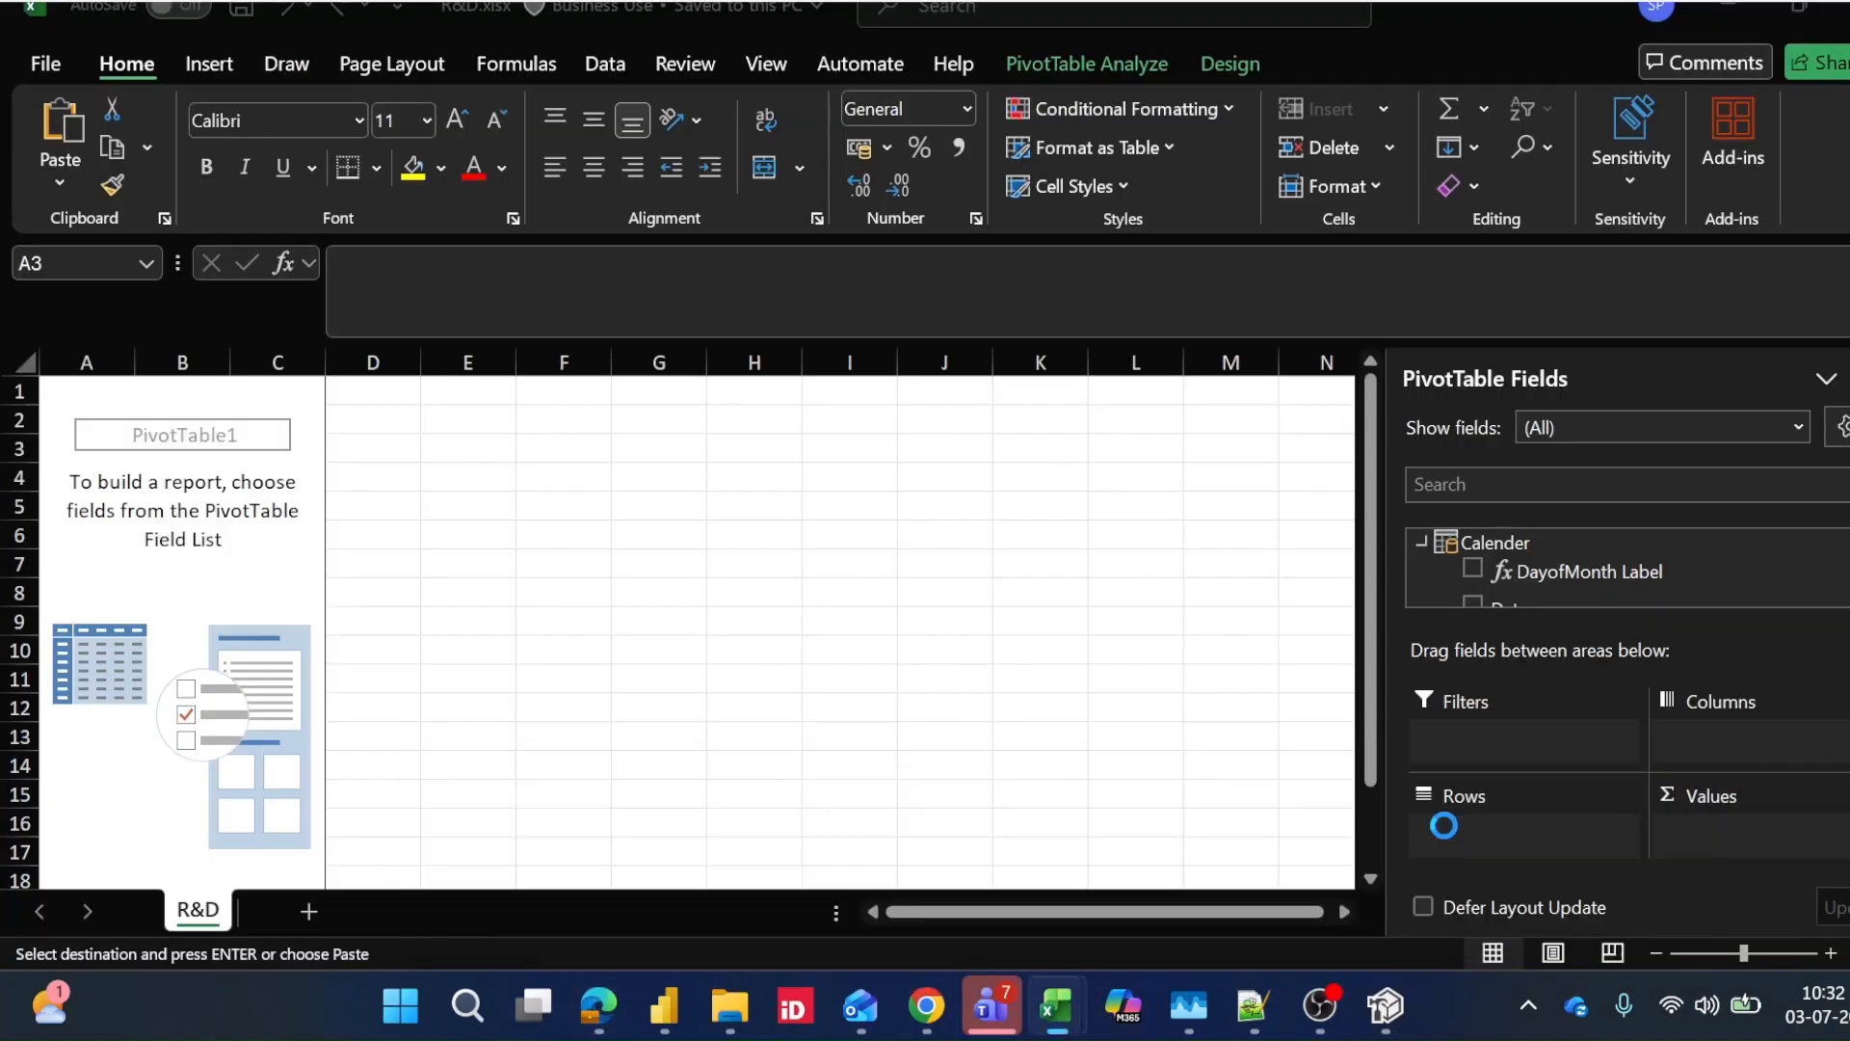
left_click(145, 437)
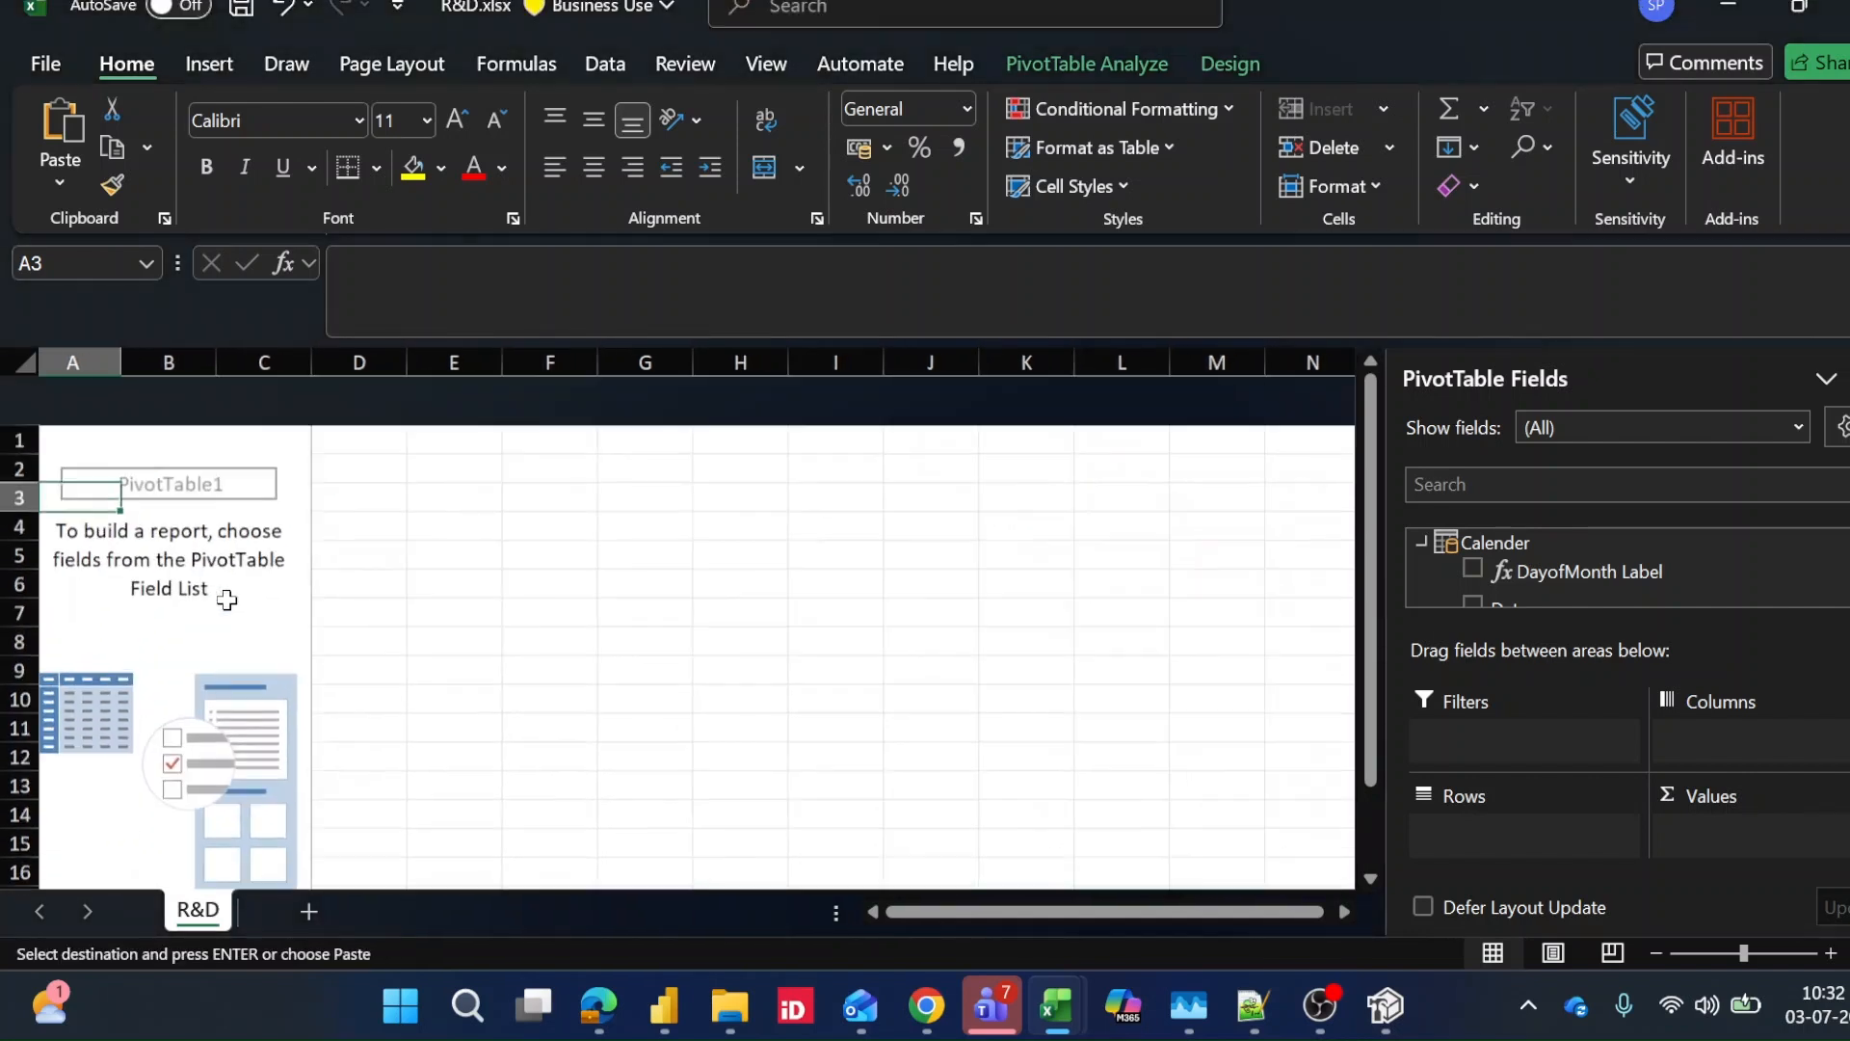
left_click(1797, 429)
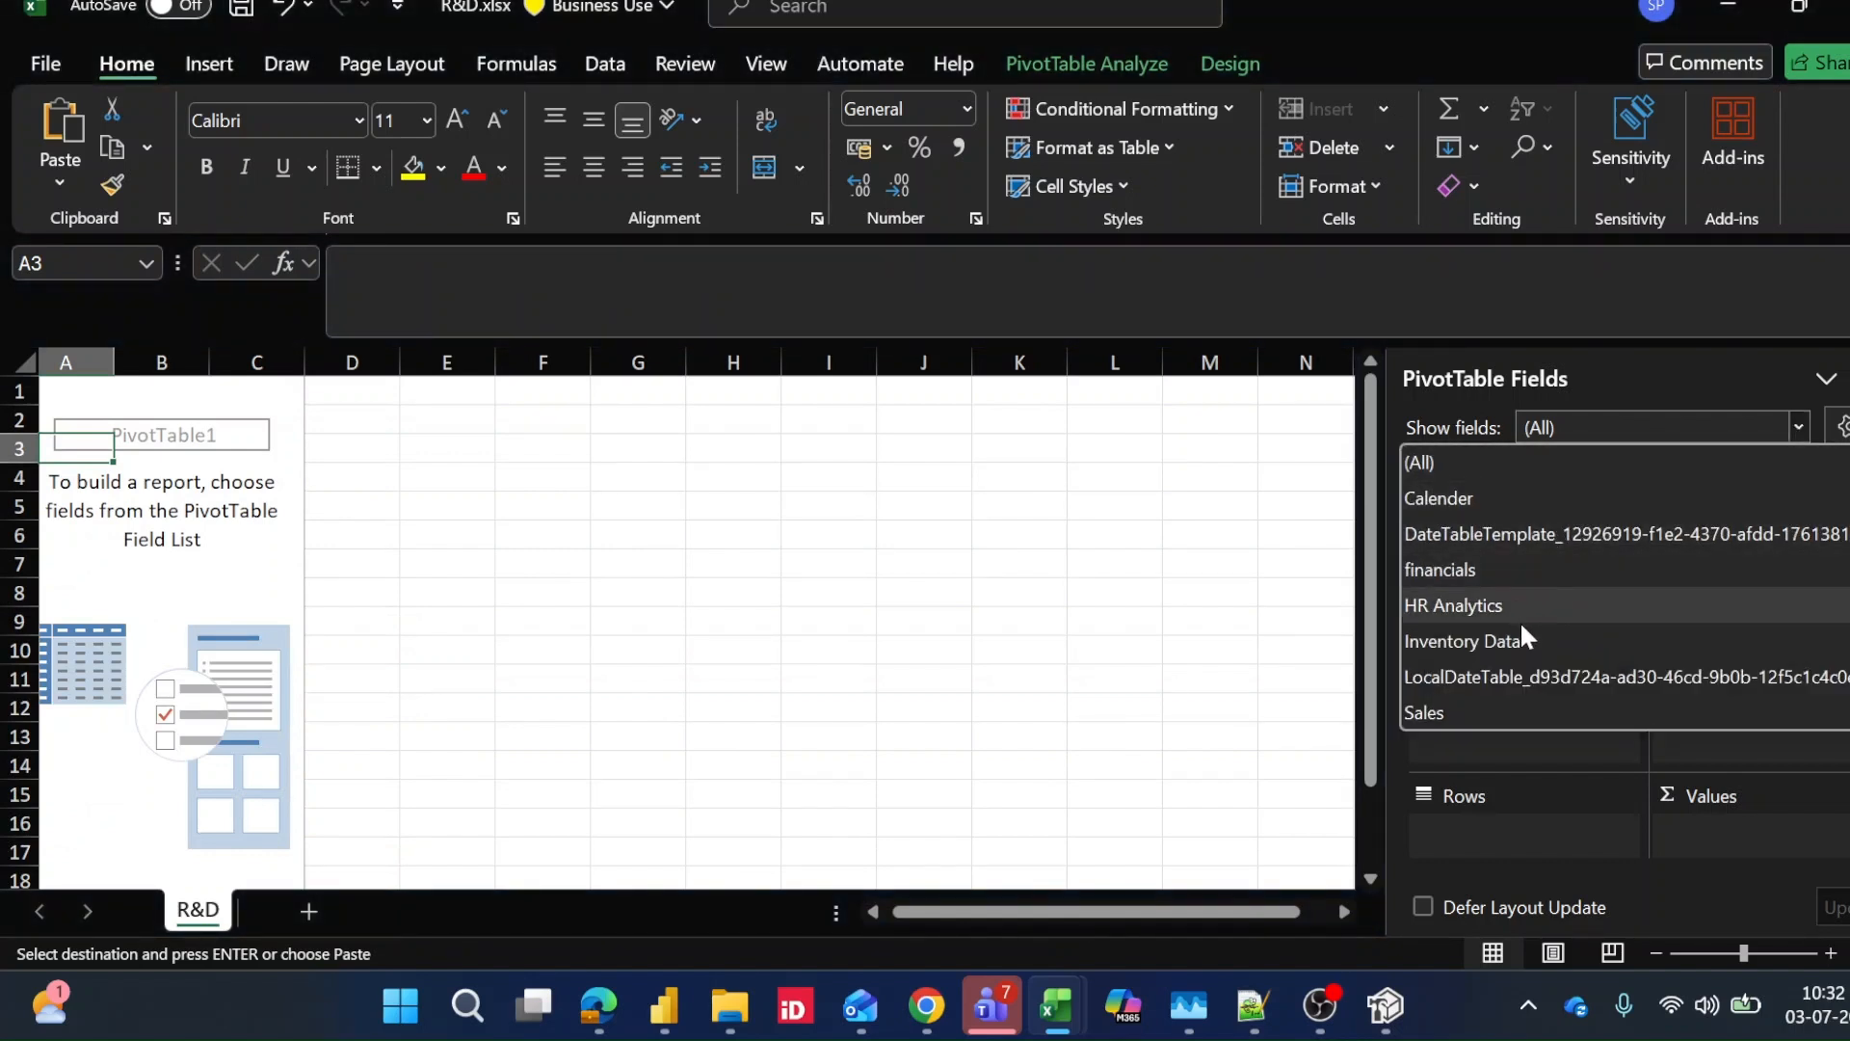
left_click(1346, 654)
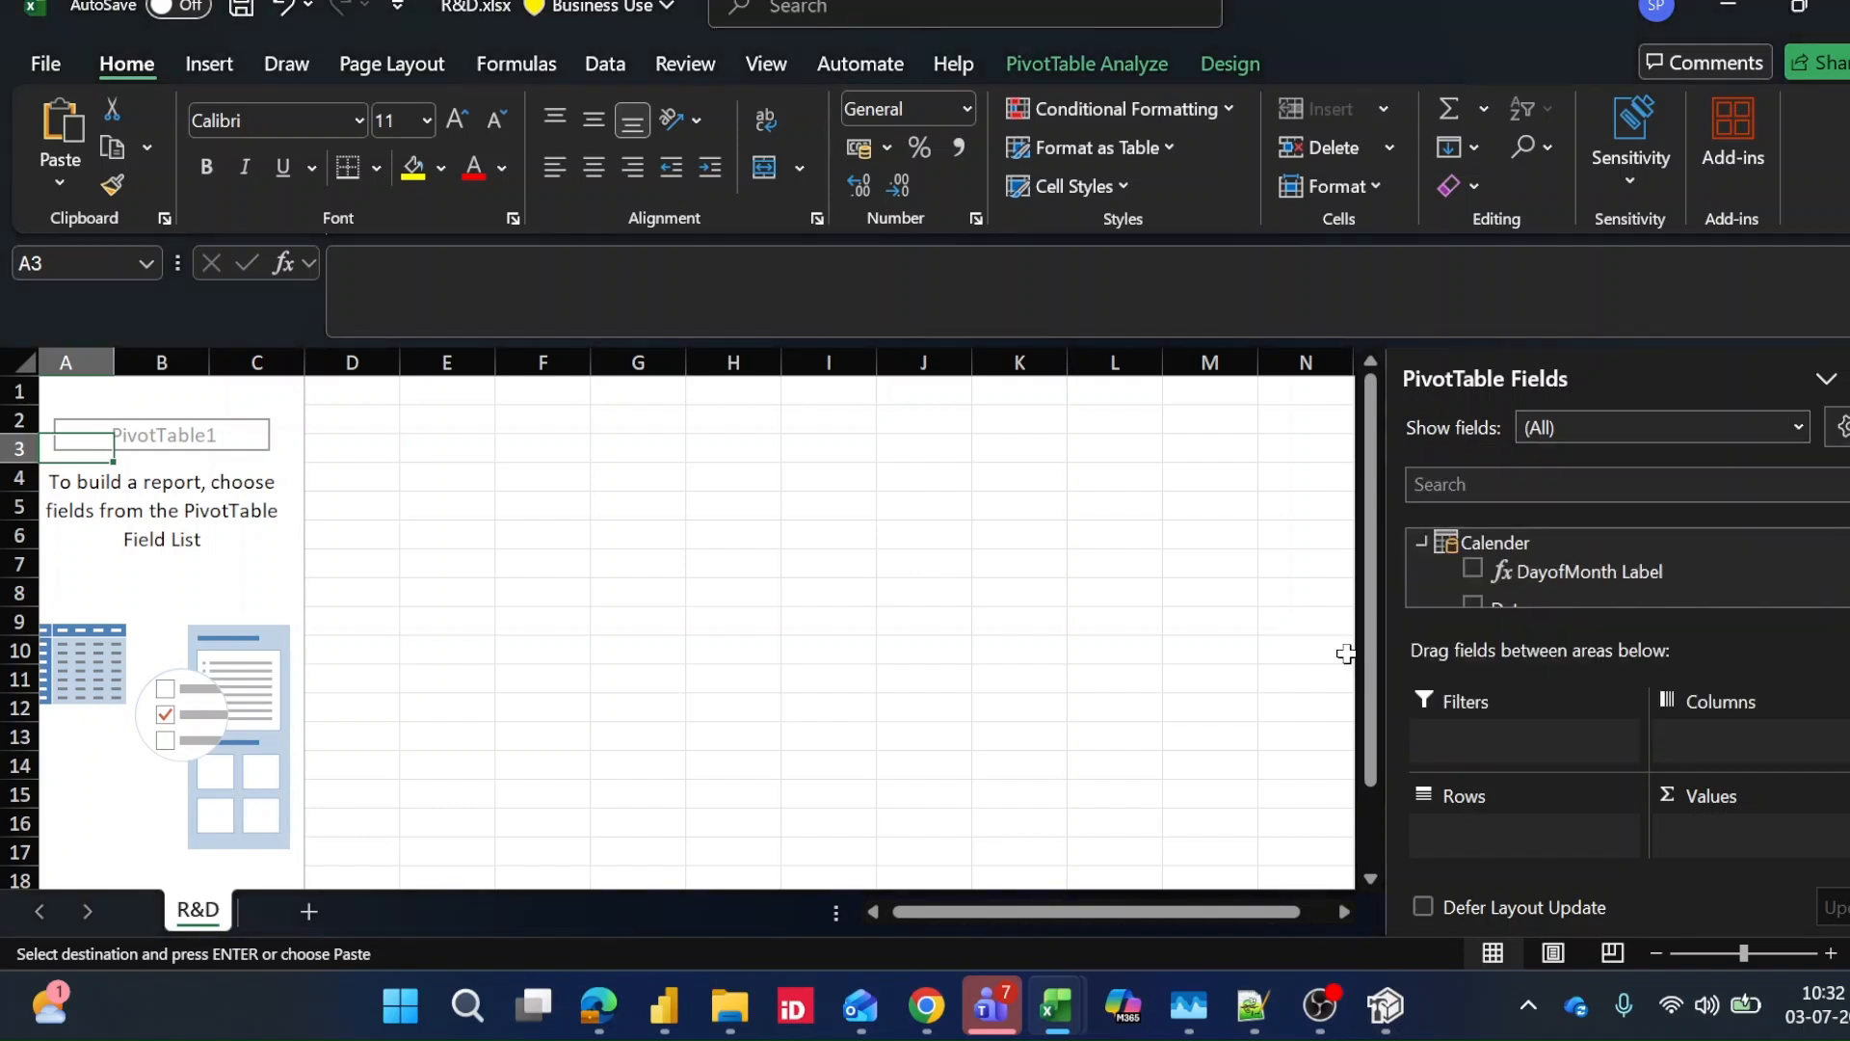
Look through the PivotTable's field list and collapse its Calender, financials and HR Analytics tables
scroll(1629, 568, "down", 5)
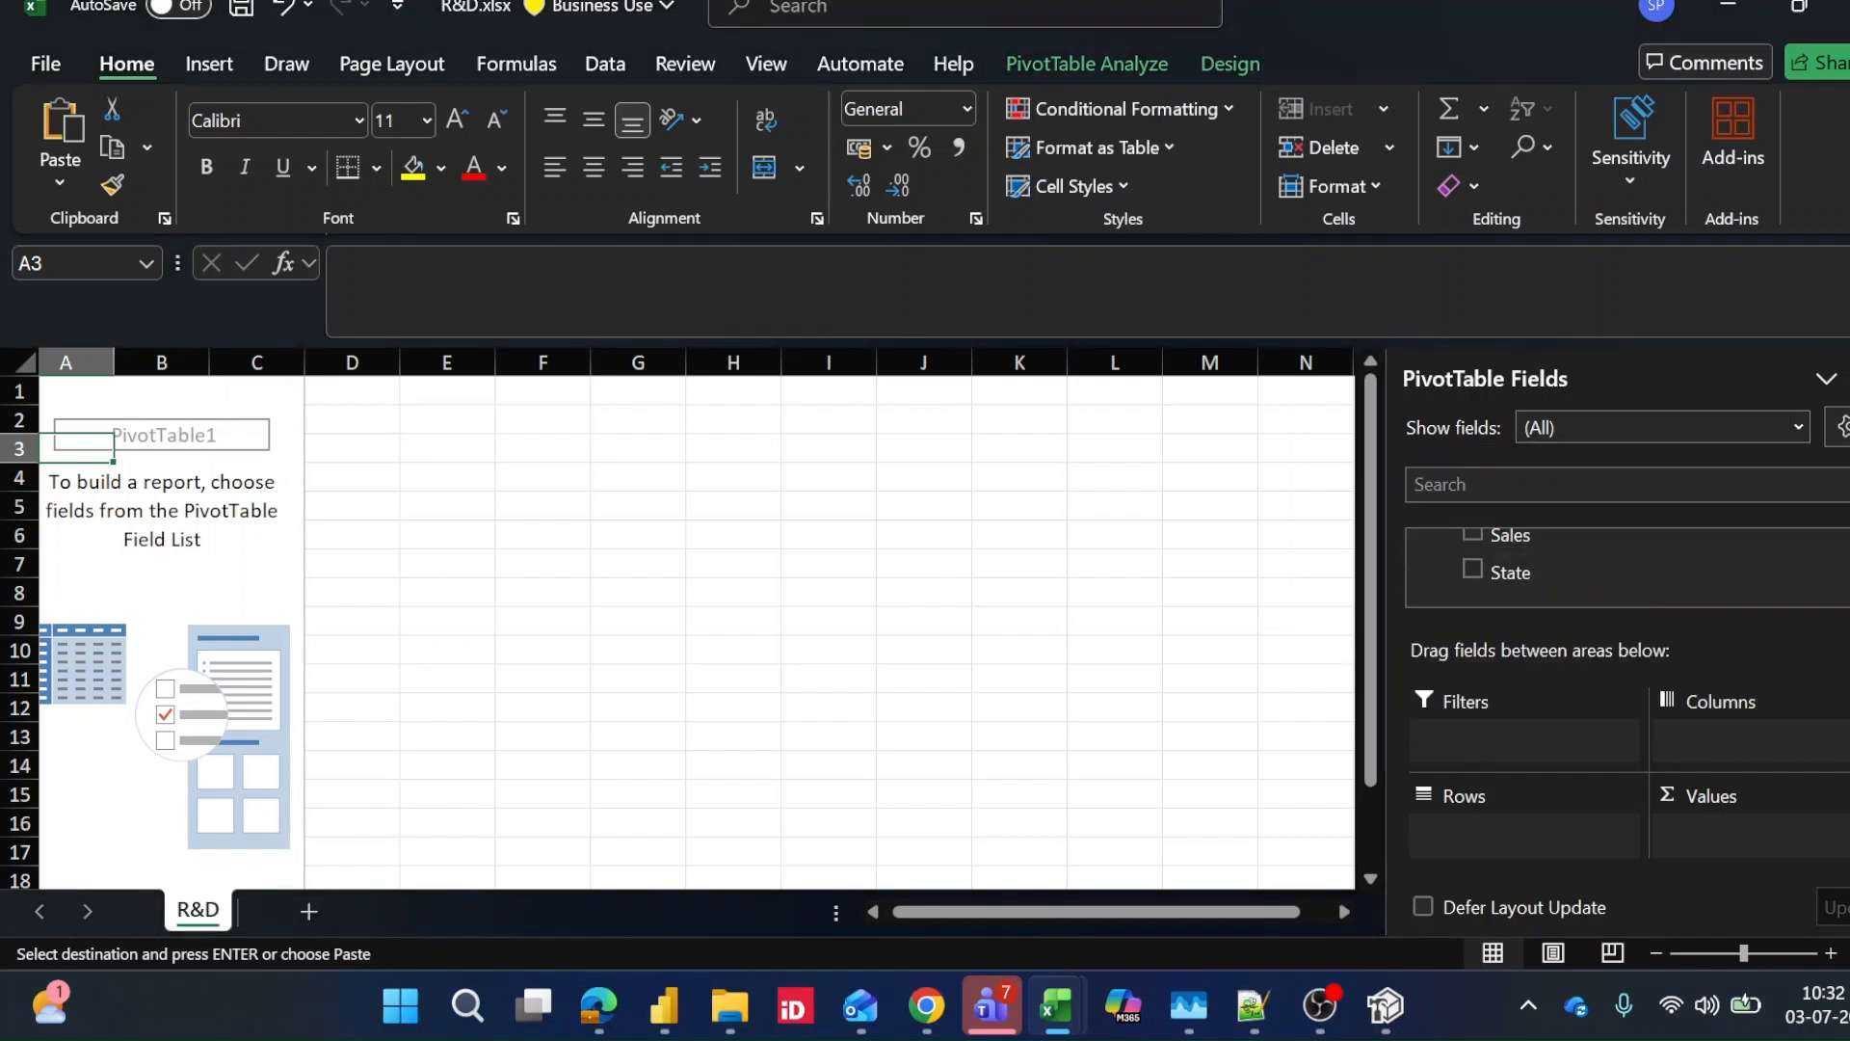
scroll(1627, 549, "up", 5)
scroll(1473, 564, "up", 5)
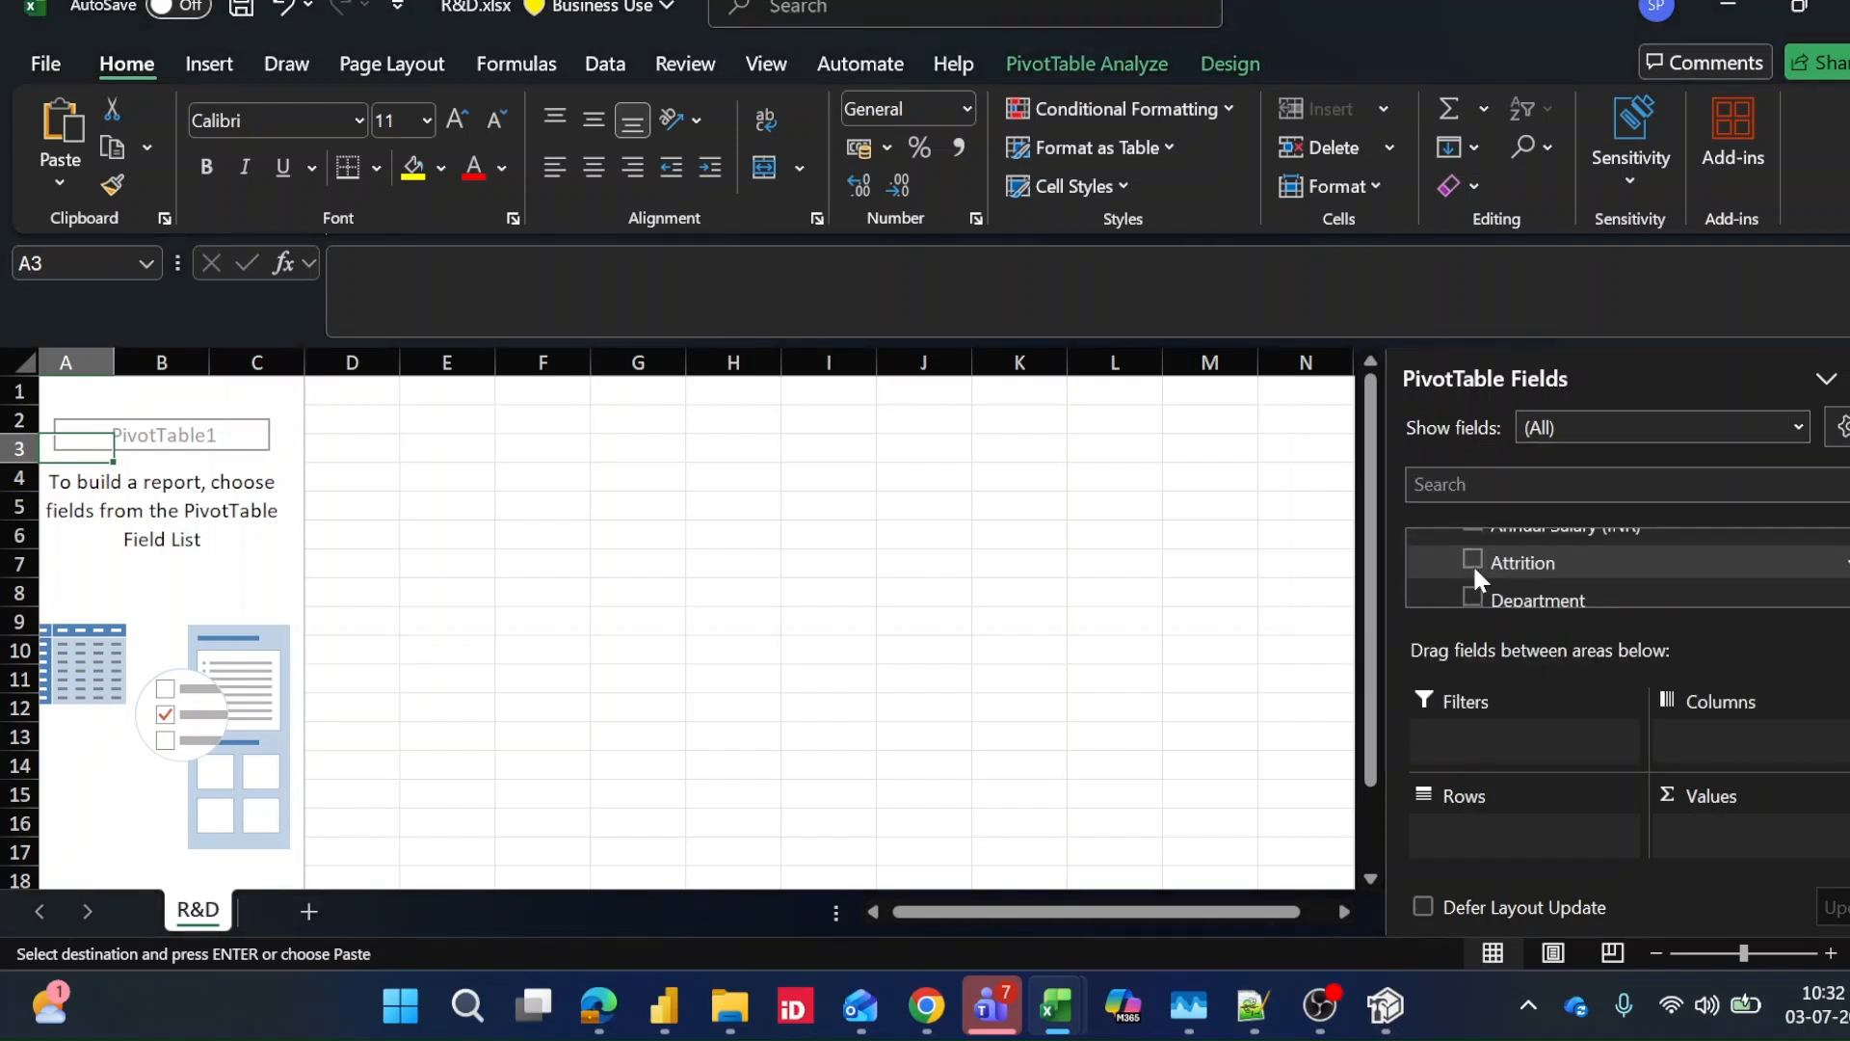
scroll(1461, 564, "up", 5)
left_click(1421, 539)
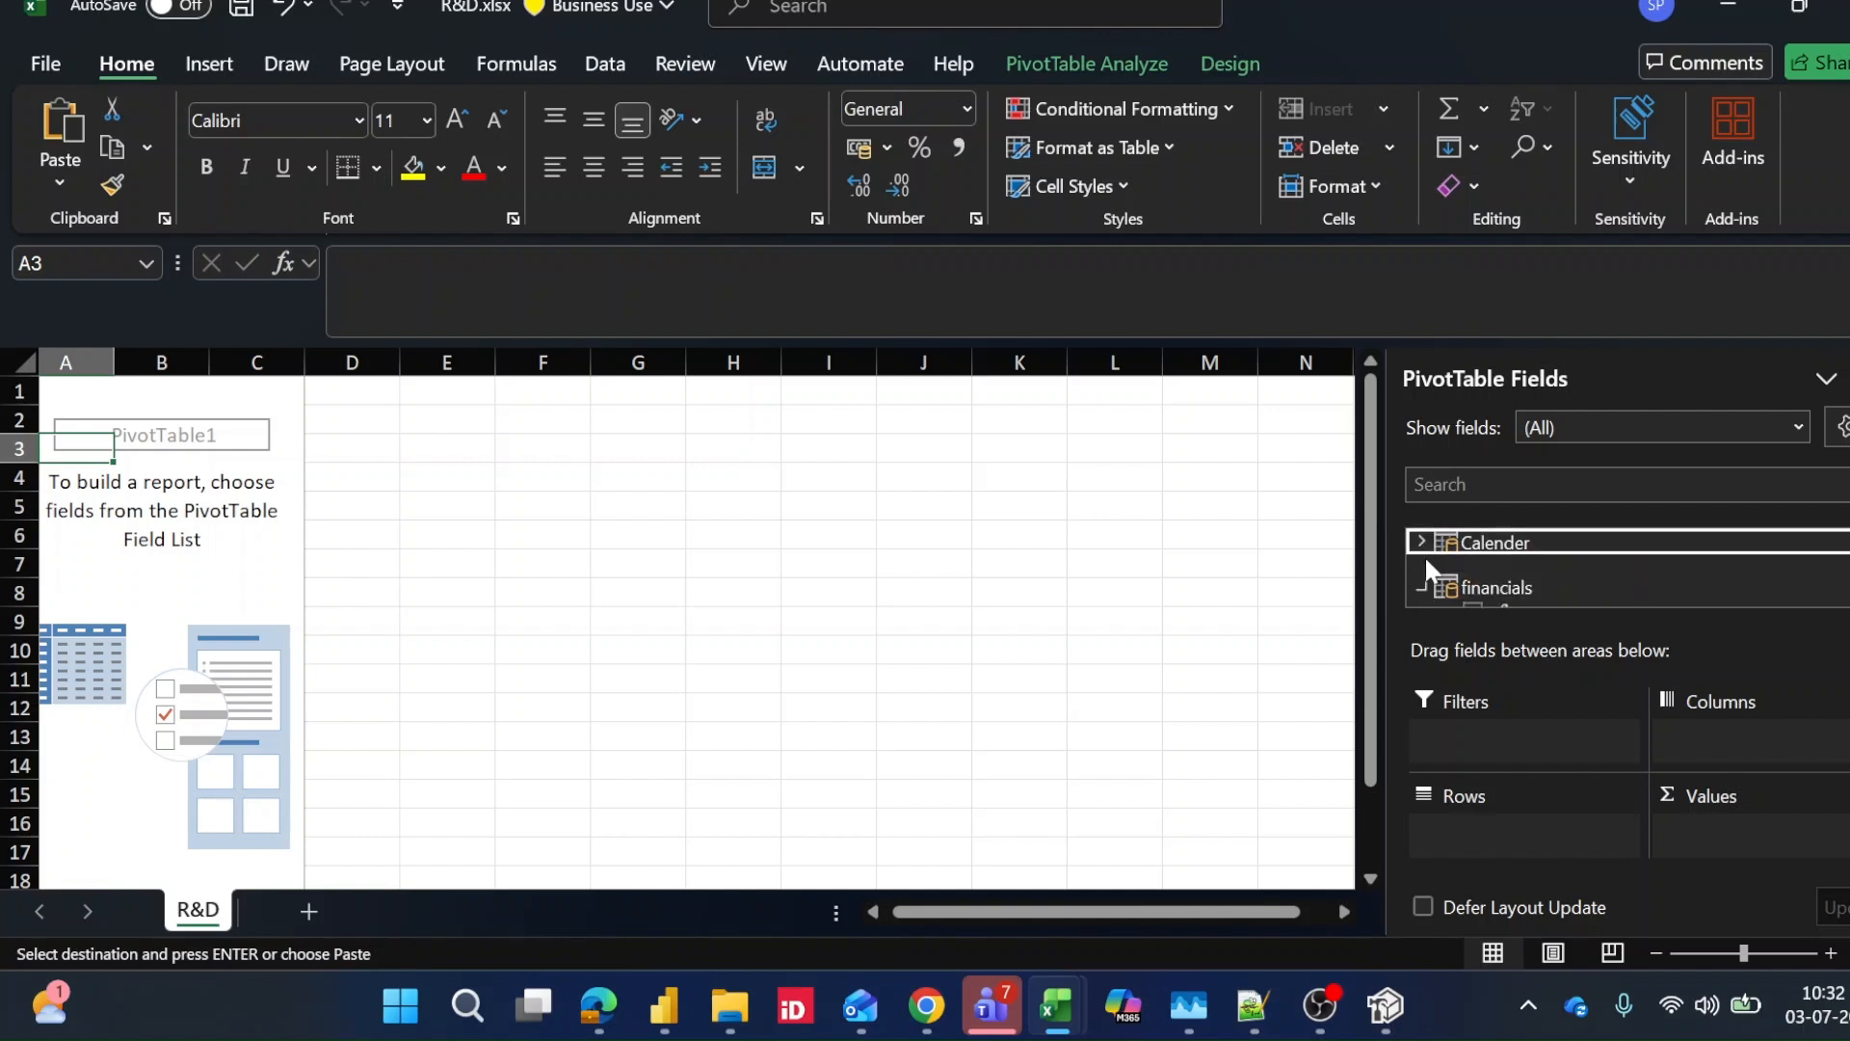
left_click(1423, 582)
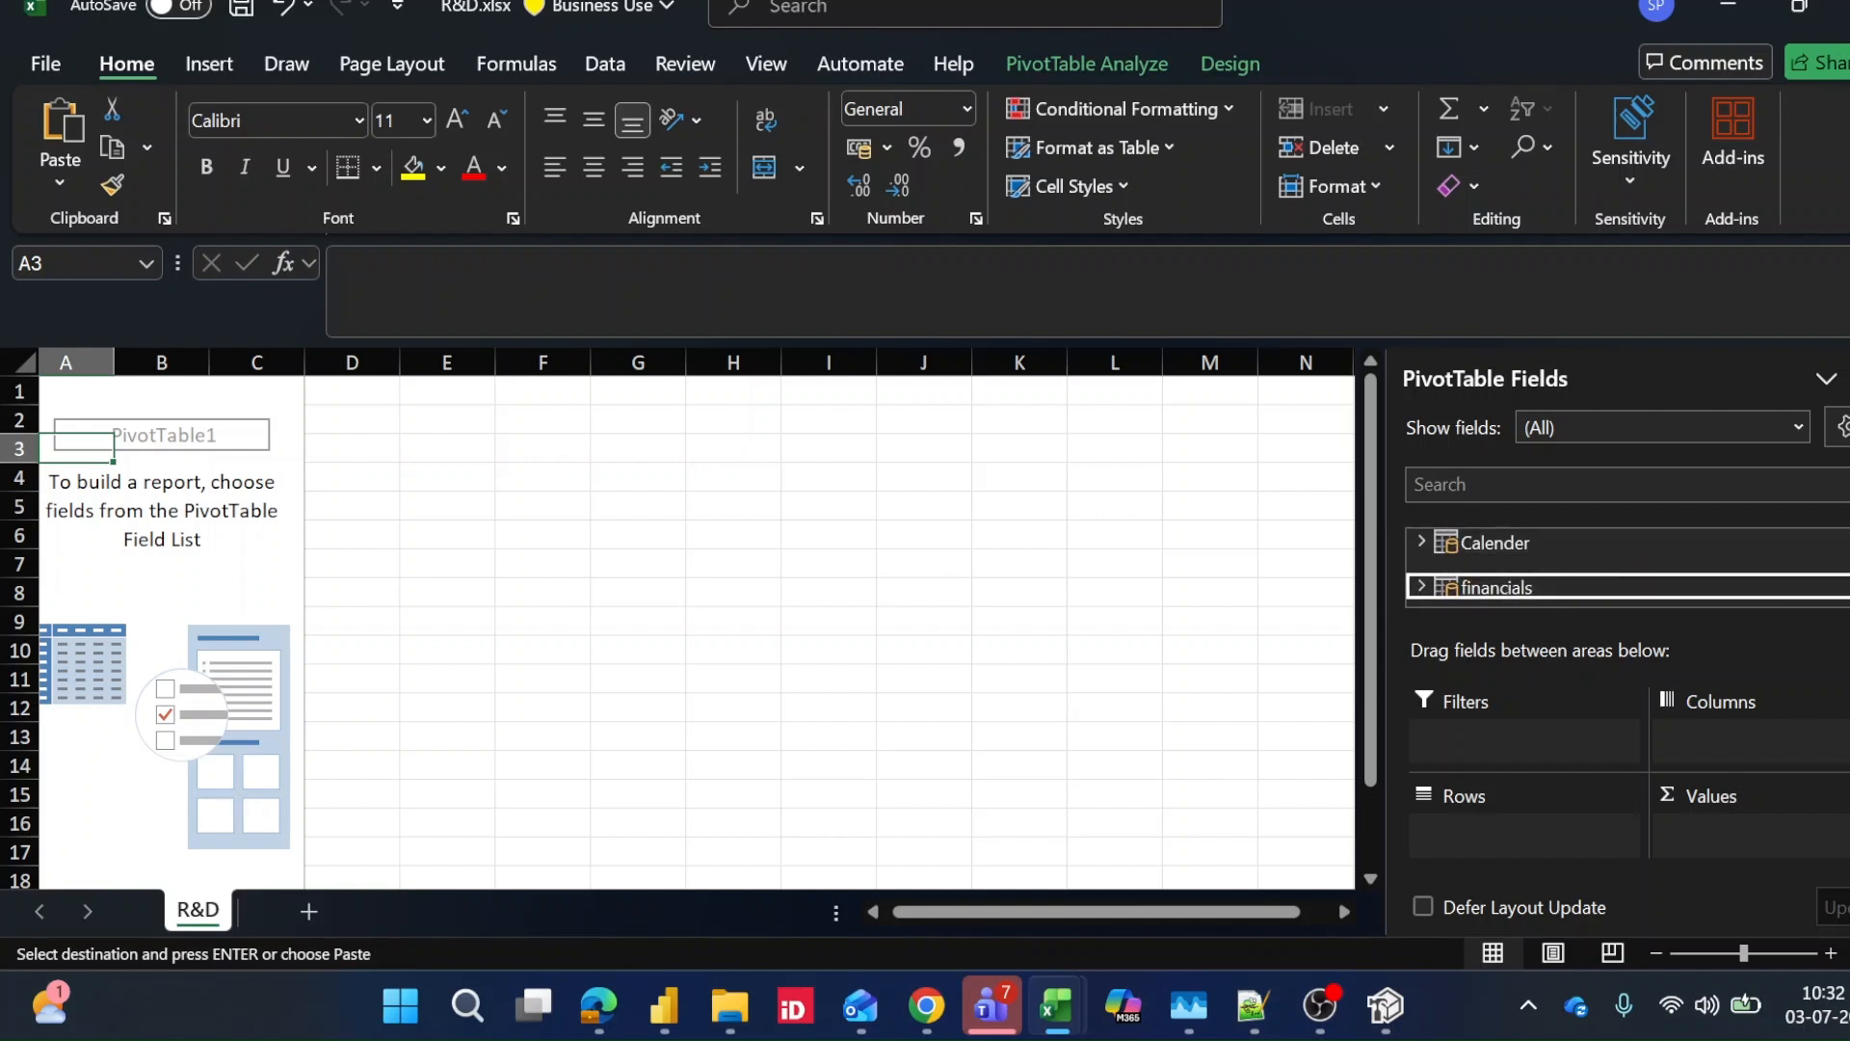
scroll(1542, 582, "down", 1)
scroll(1424, 583, "down", 1)
left_click(1424, 590)
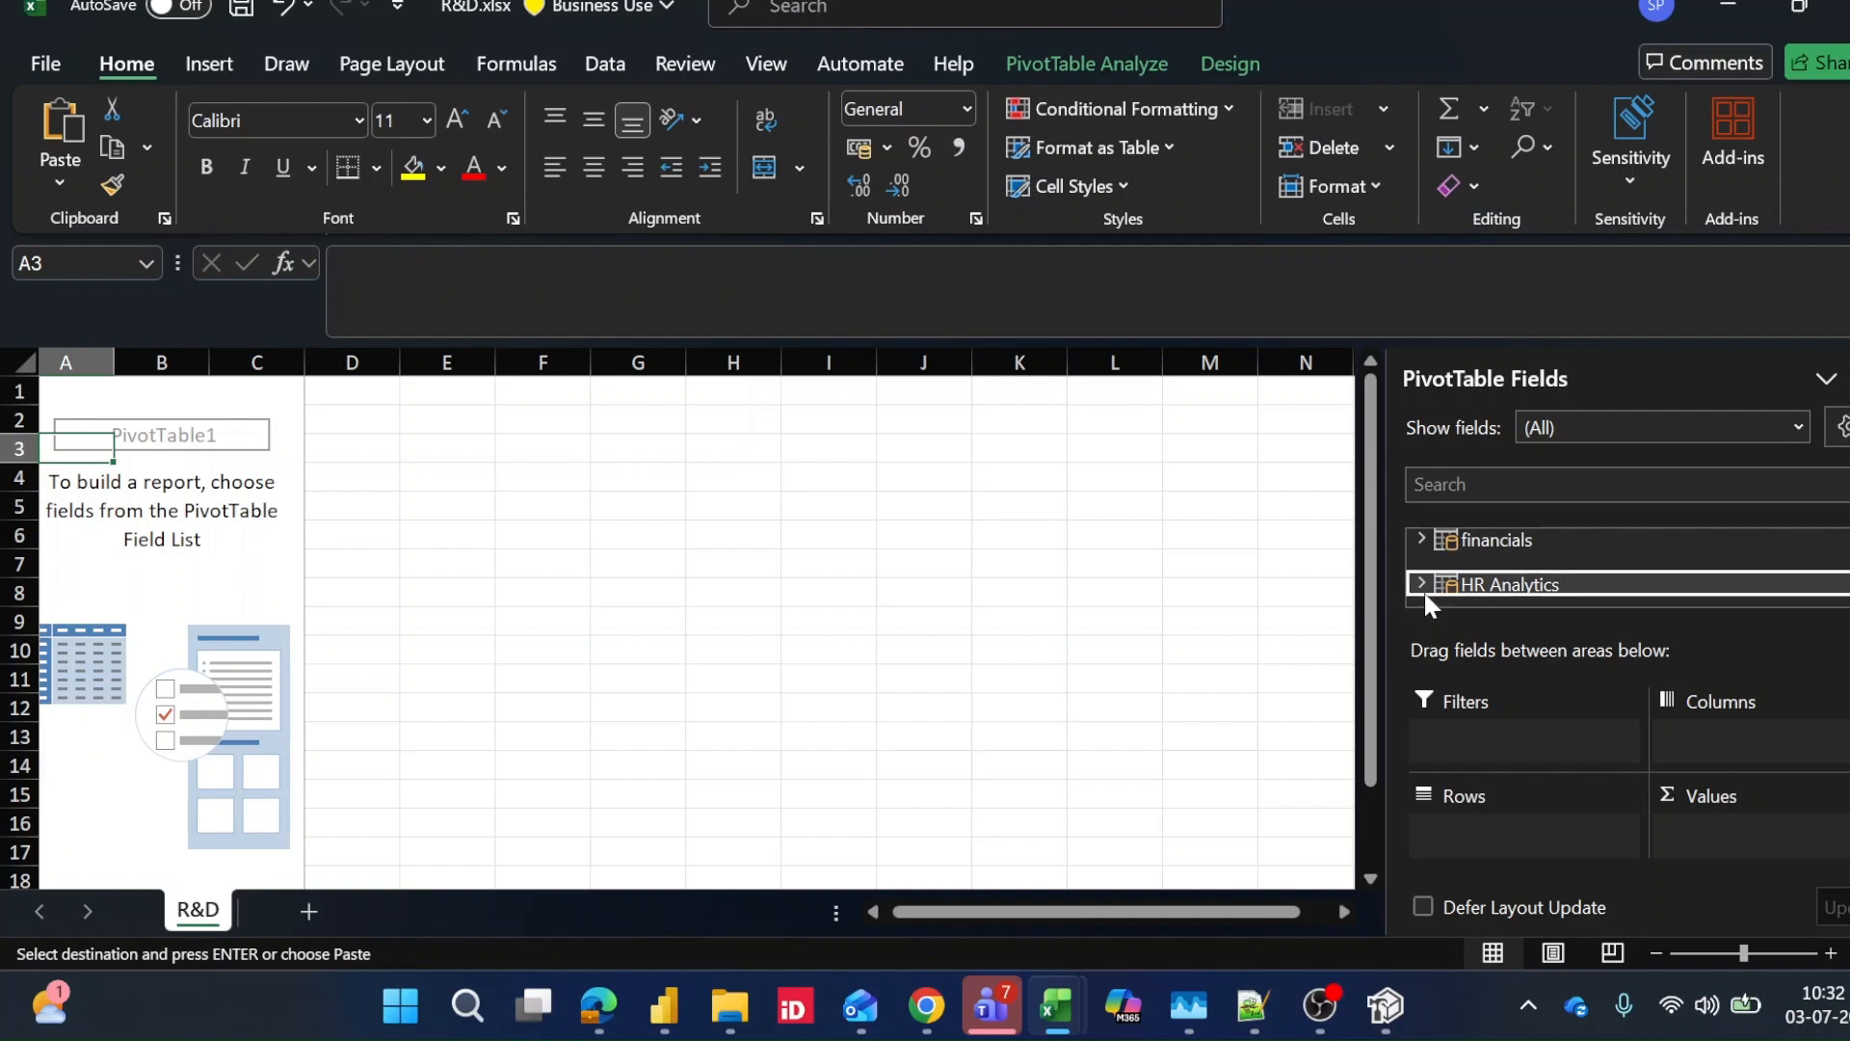
Point the workbook's Power BI connection at the HR perspective by setting the command text in its definition to HR
left_click(617, 58)
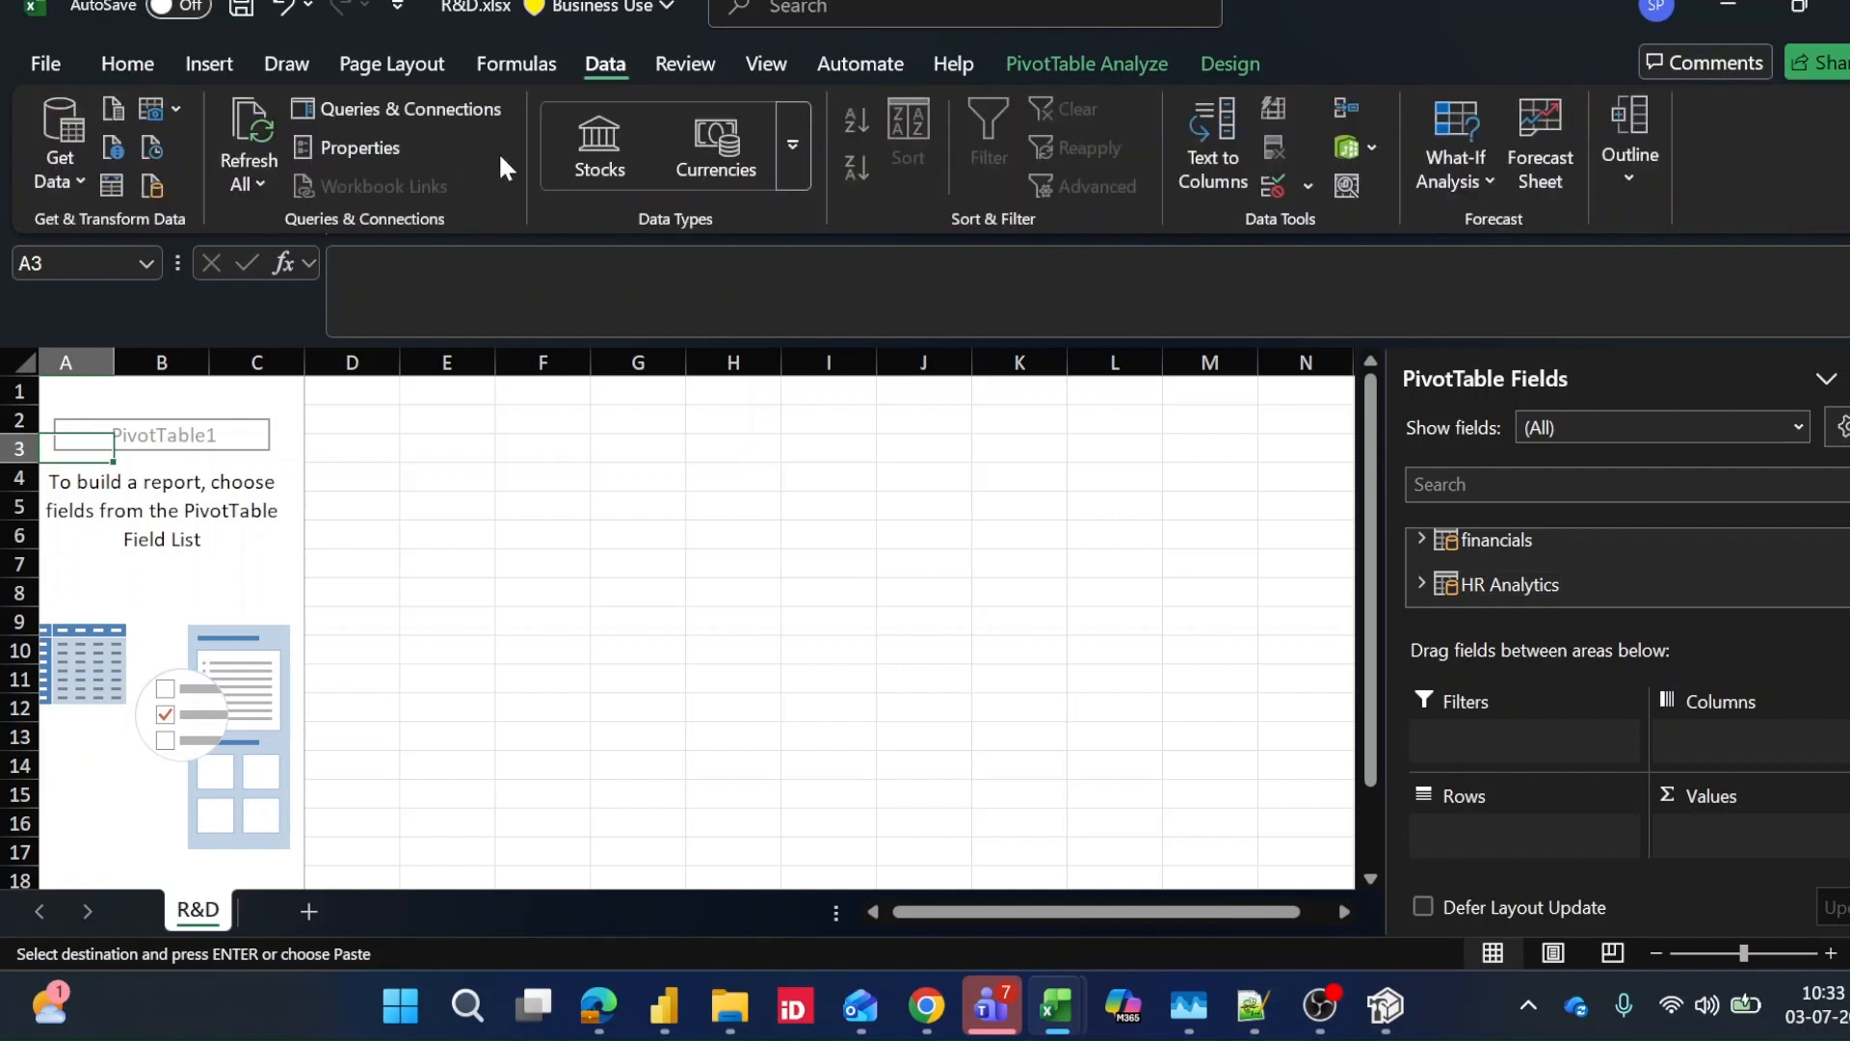
left_click(402, 109)
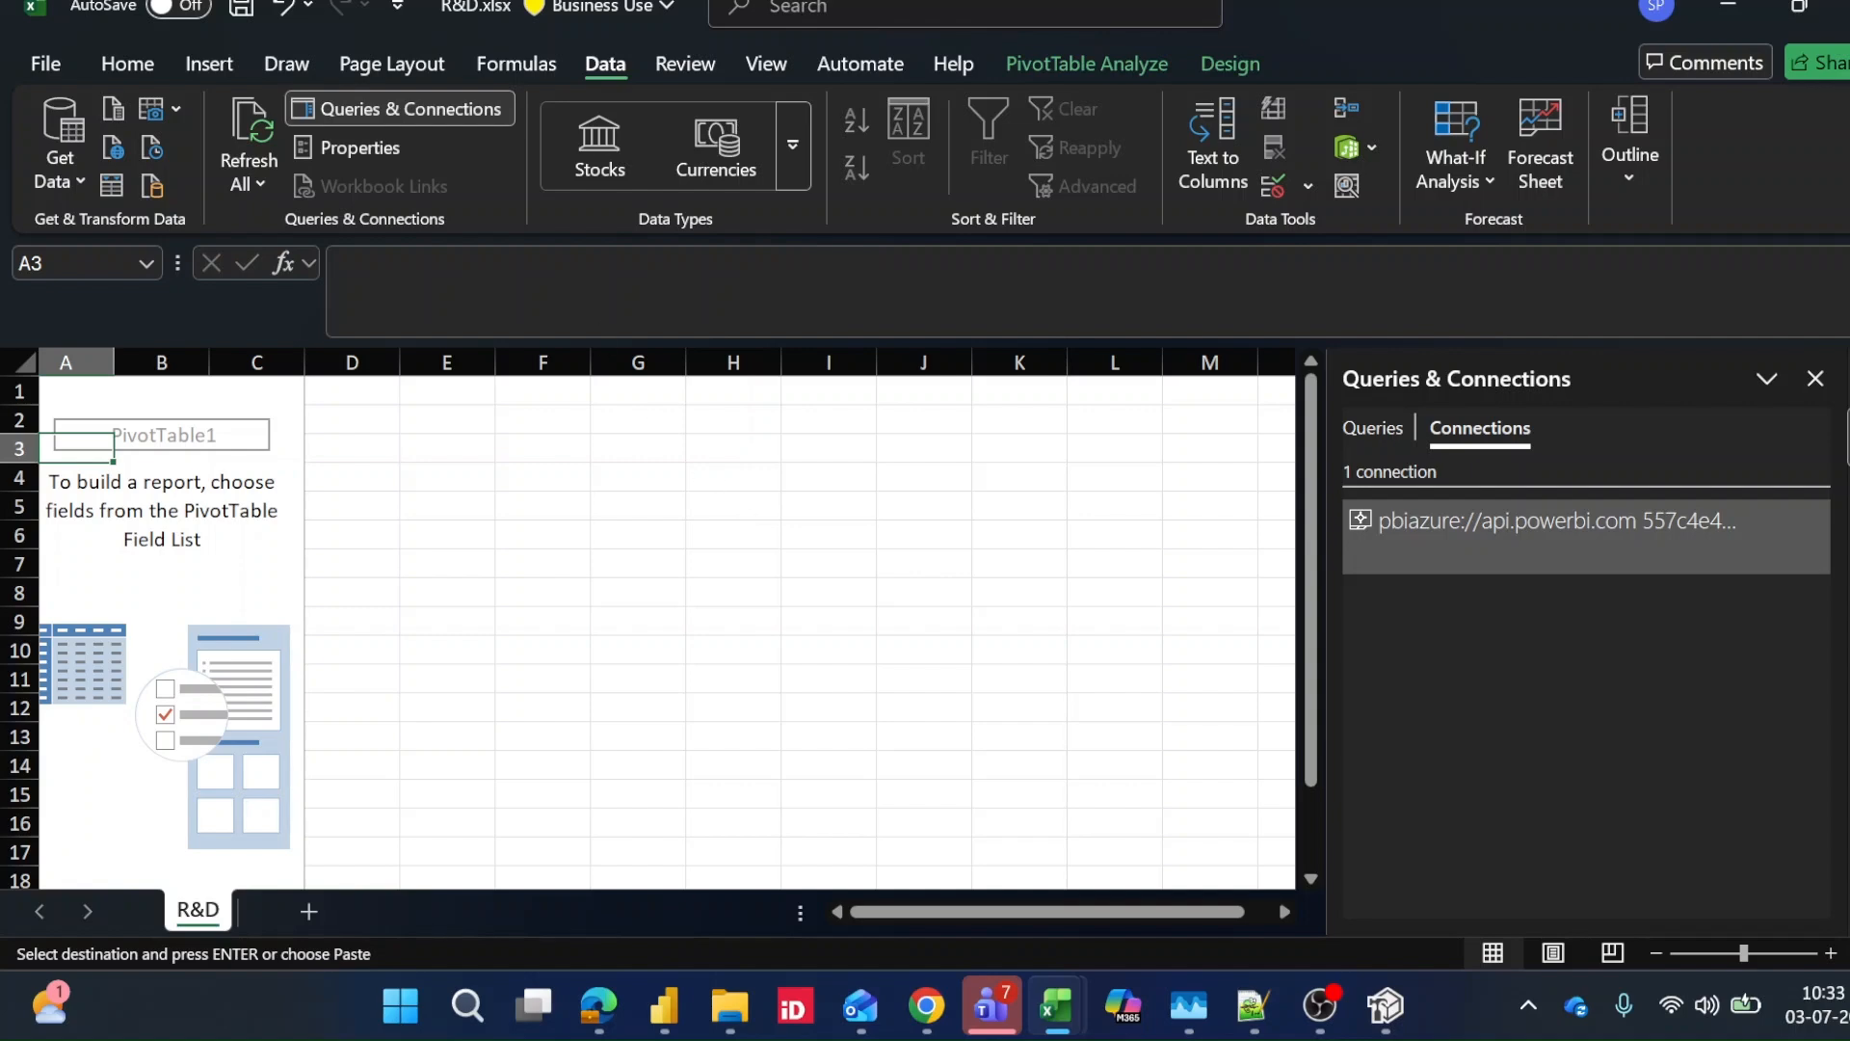
left_click(377, 148)
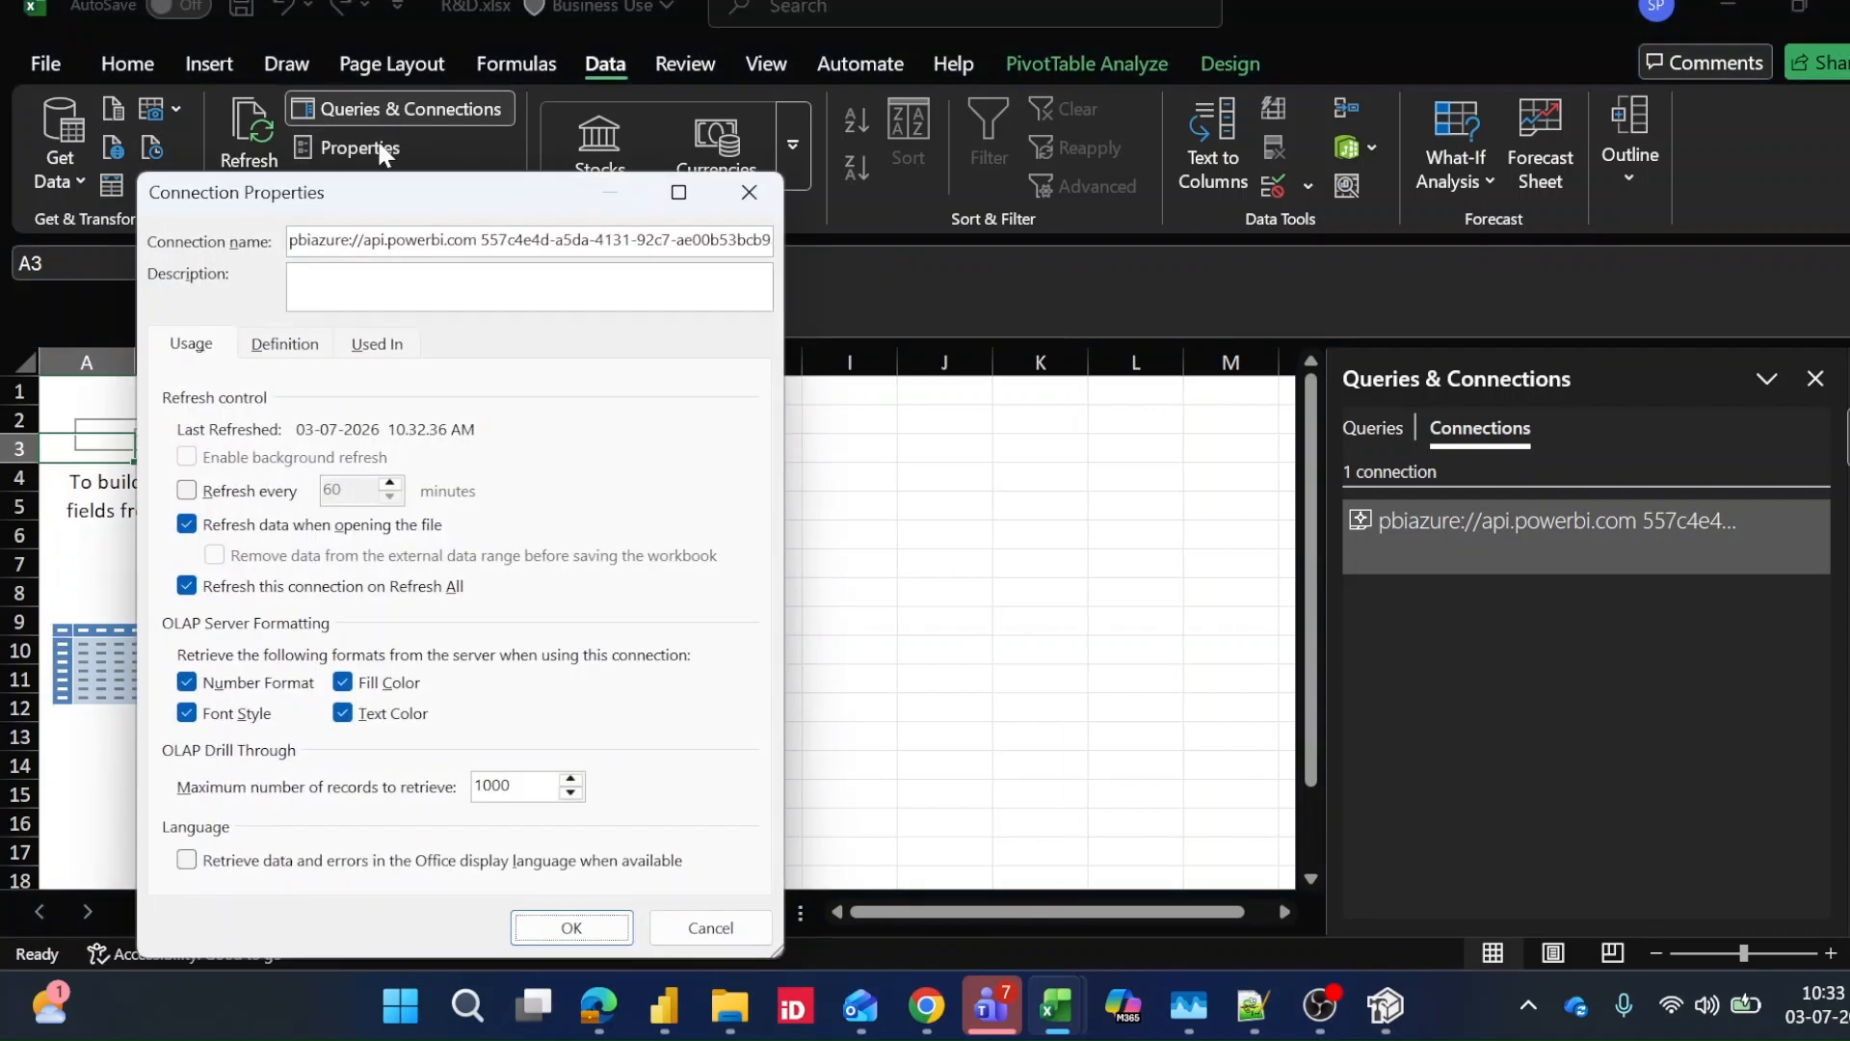
left_click_drag(442, 210, 477, 112)
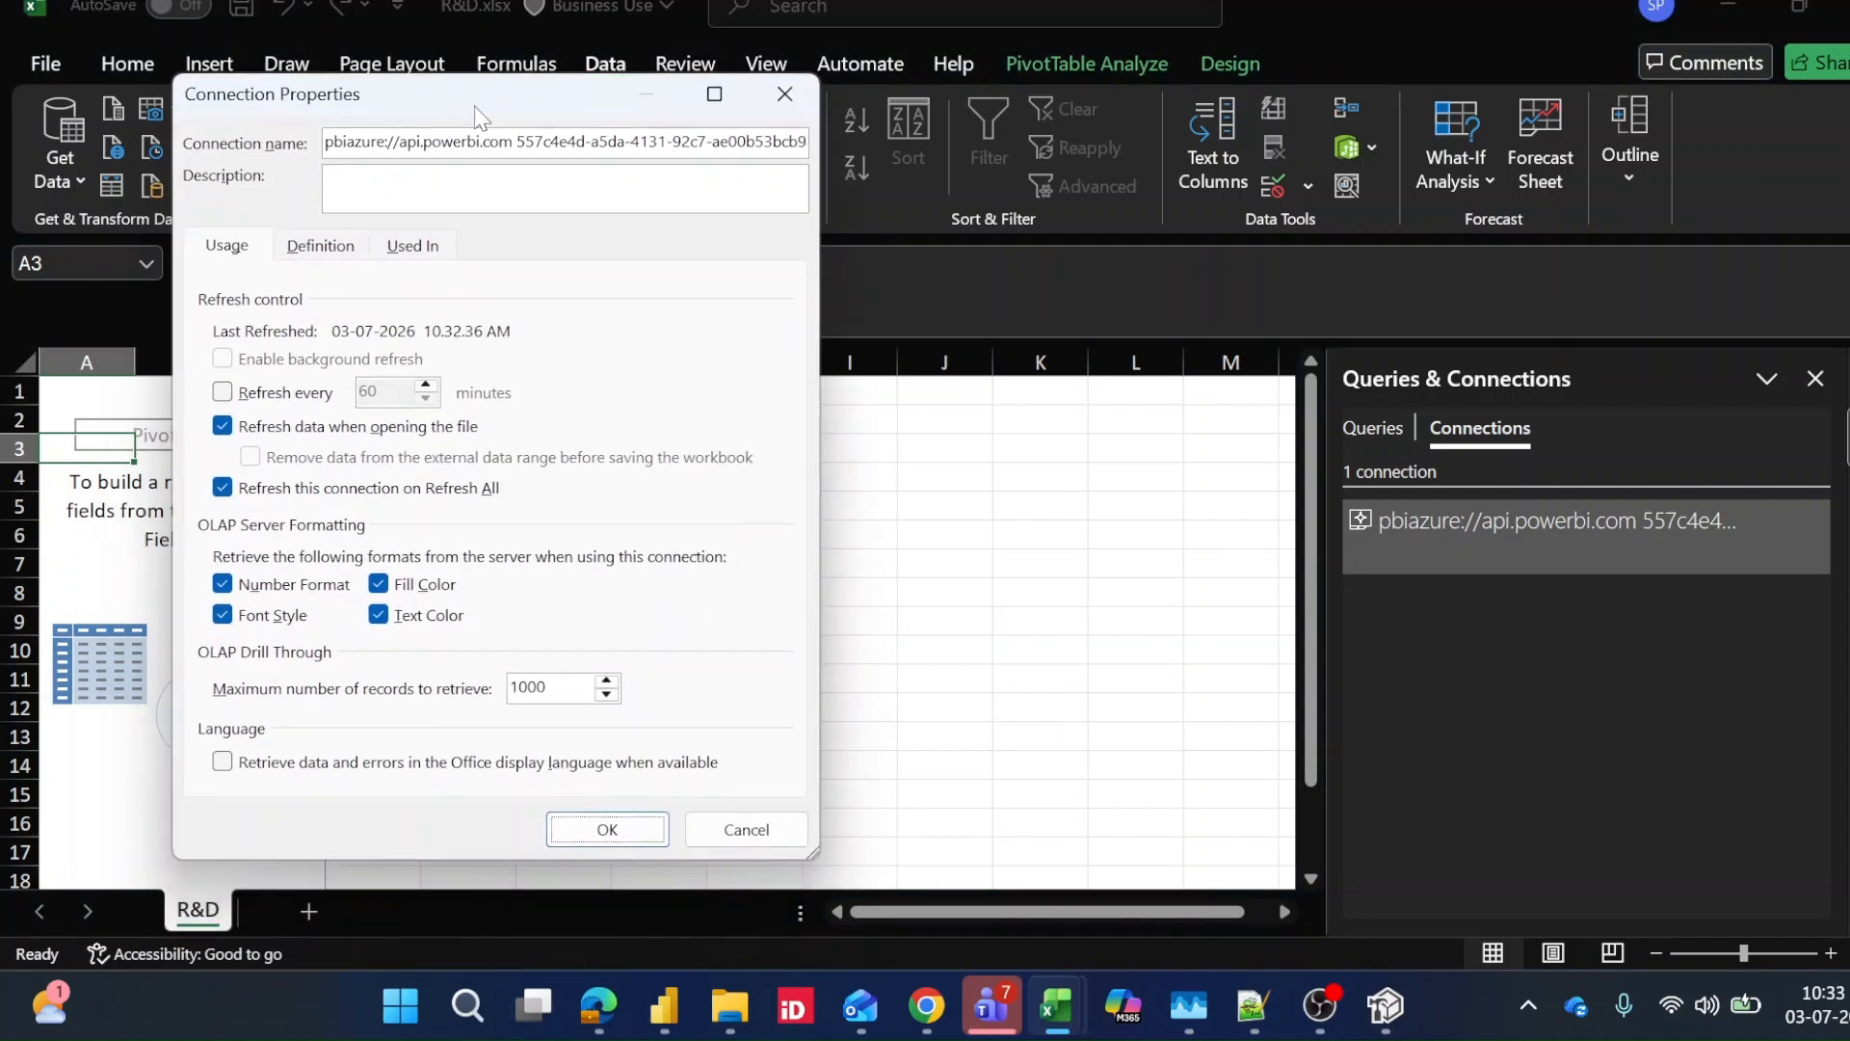
left_click(333, 253)
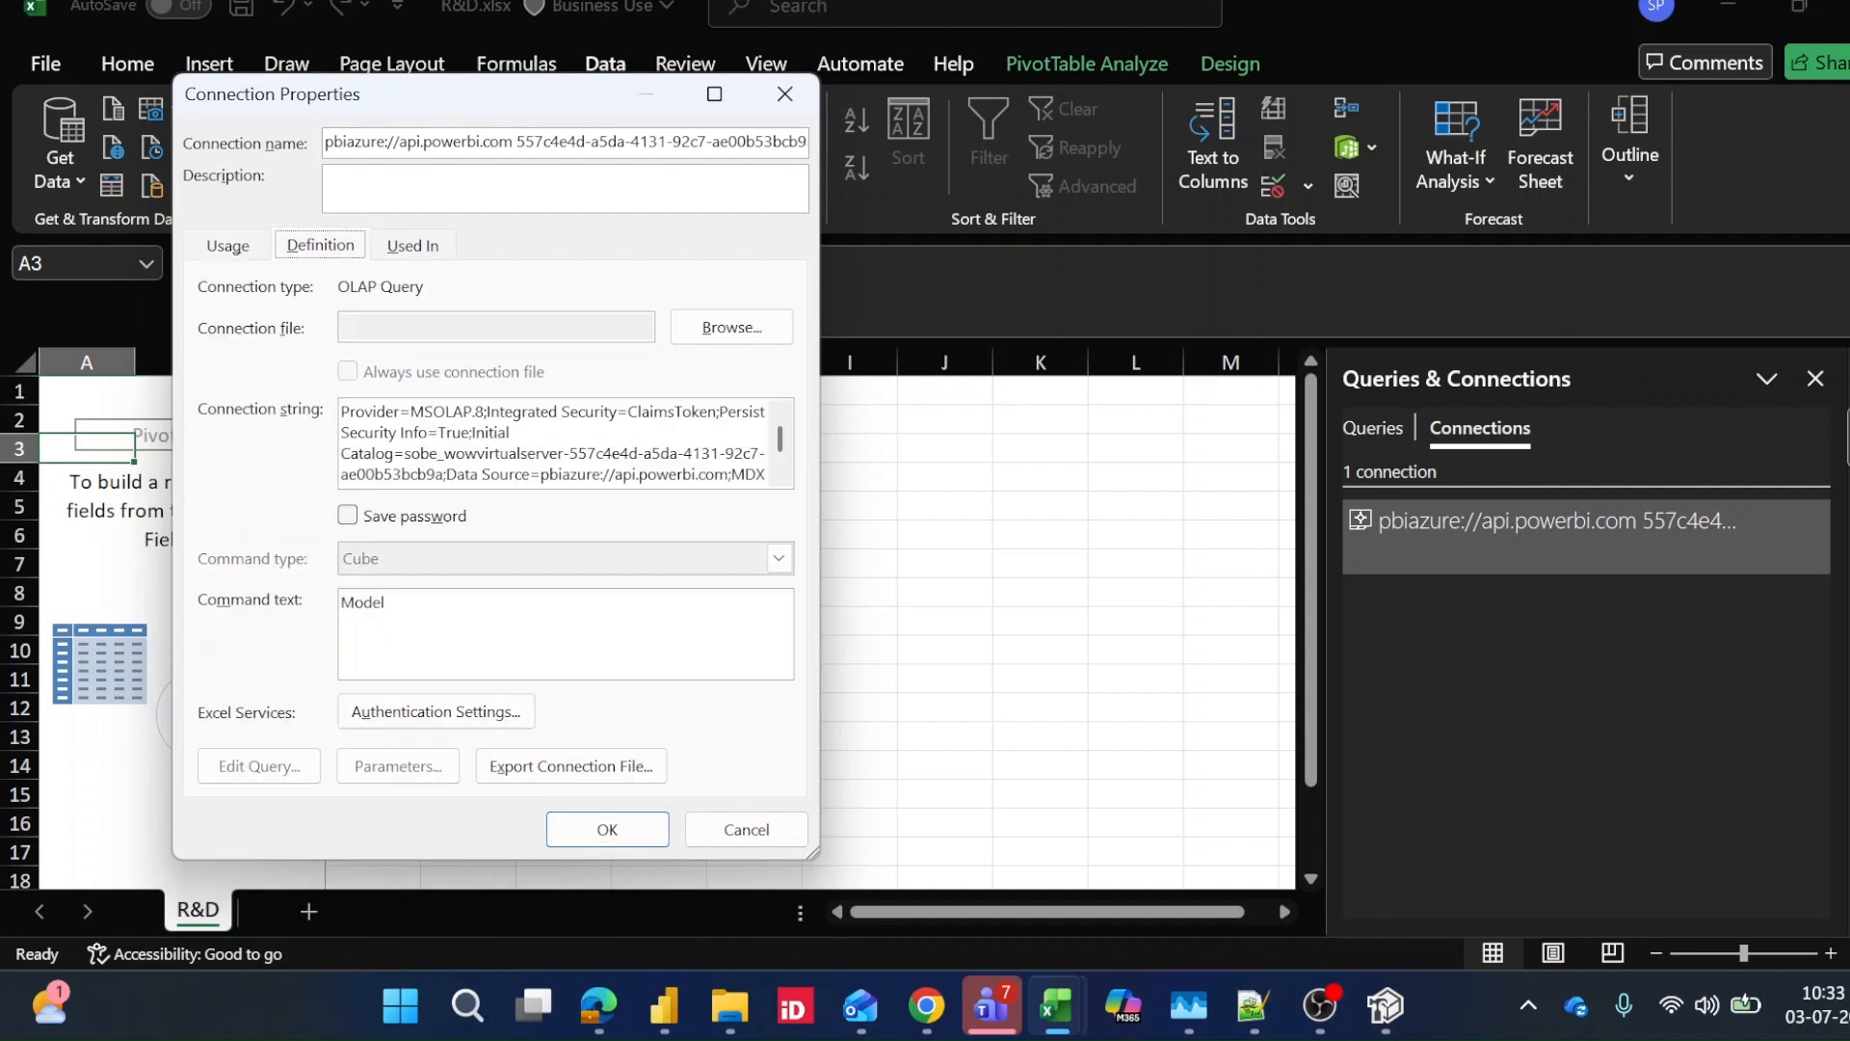
left_click(385, 601)
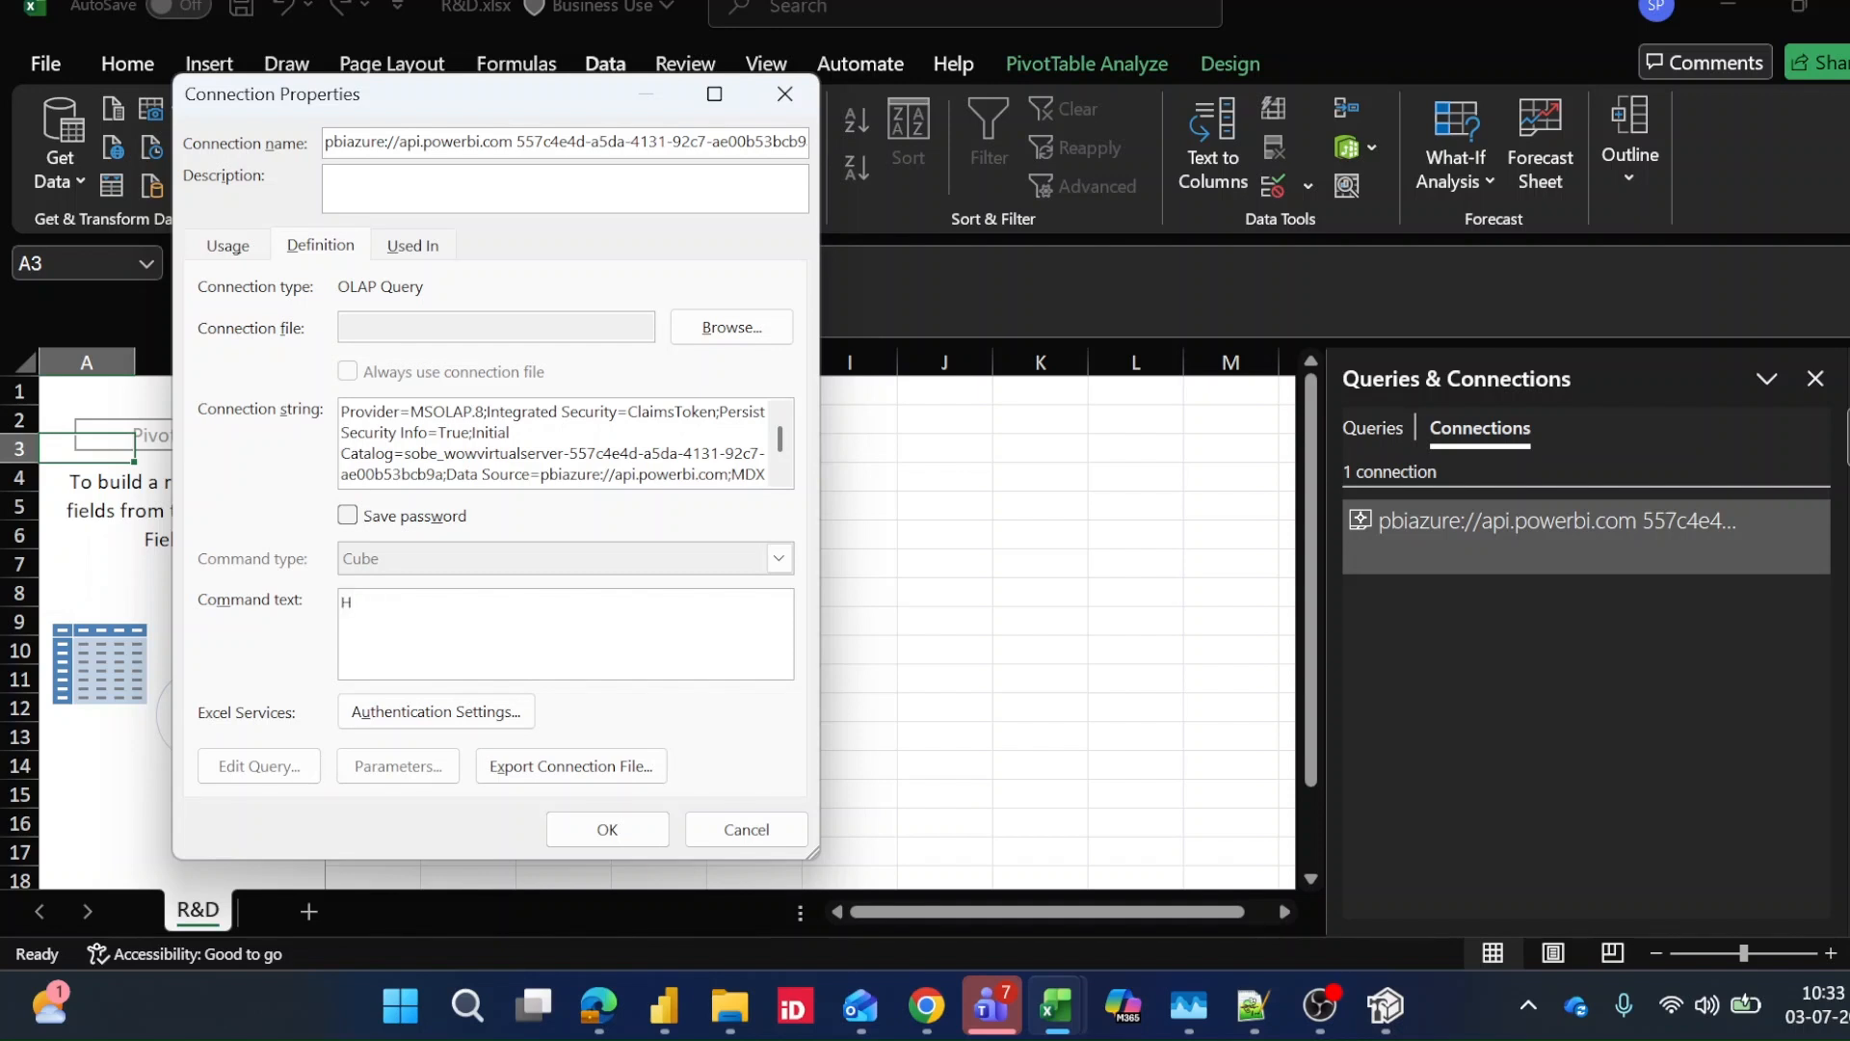
type("HR")
left_click(1385, 1006)
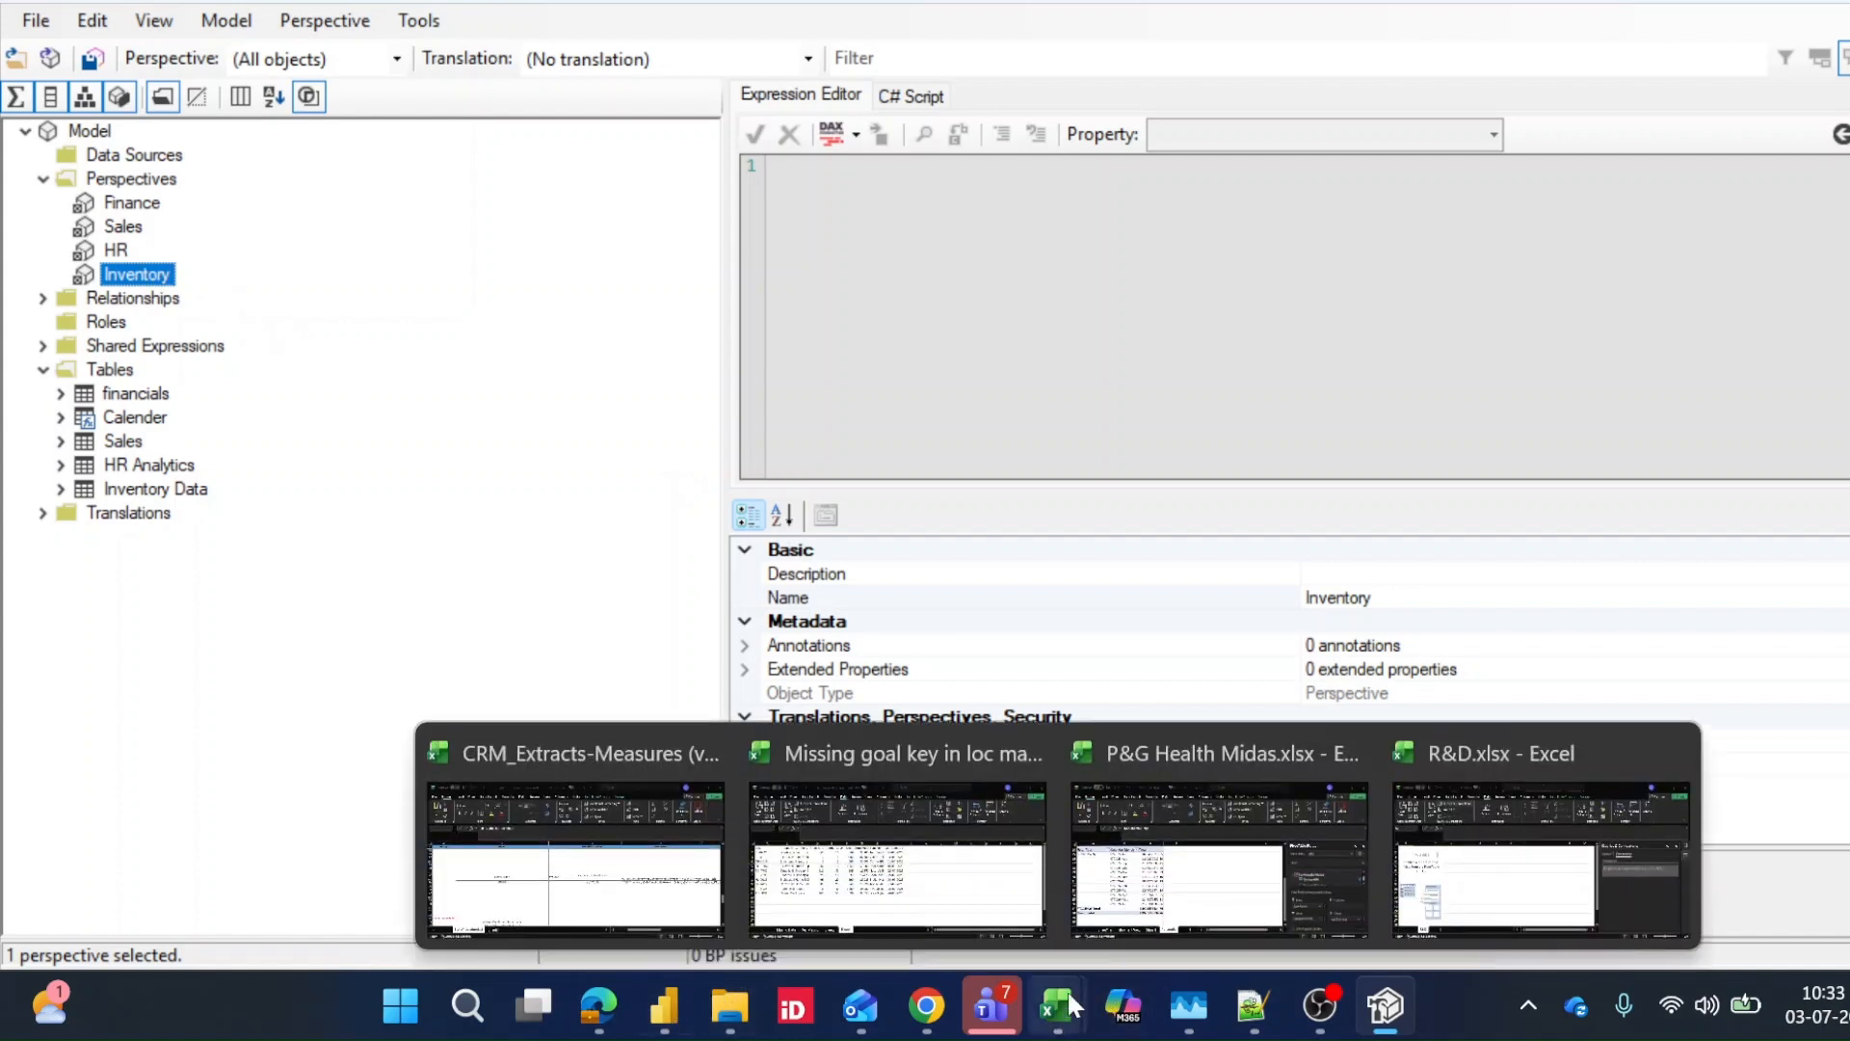
left_click(1456, 857)
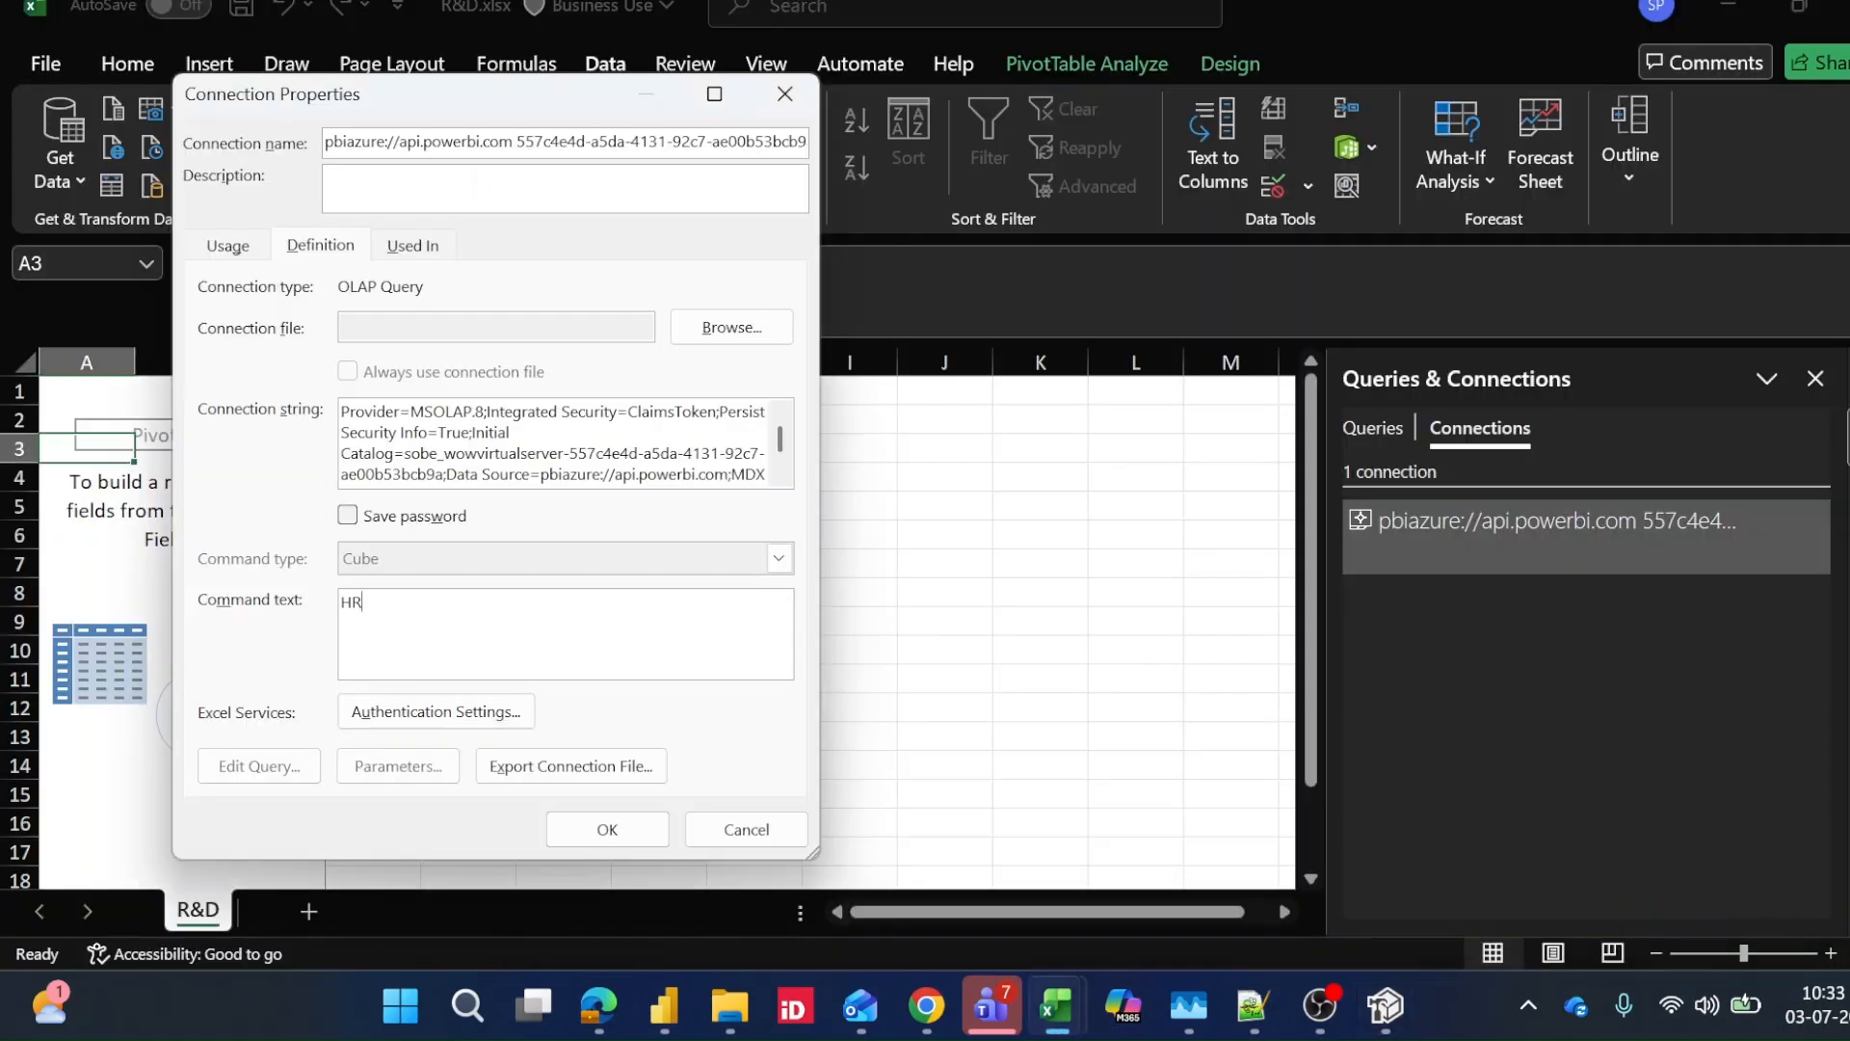
left_click(622, 835)
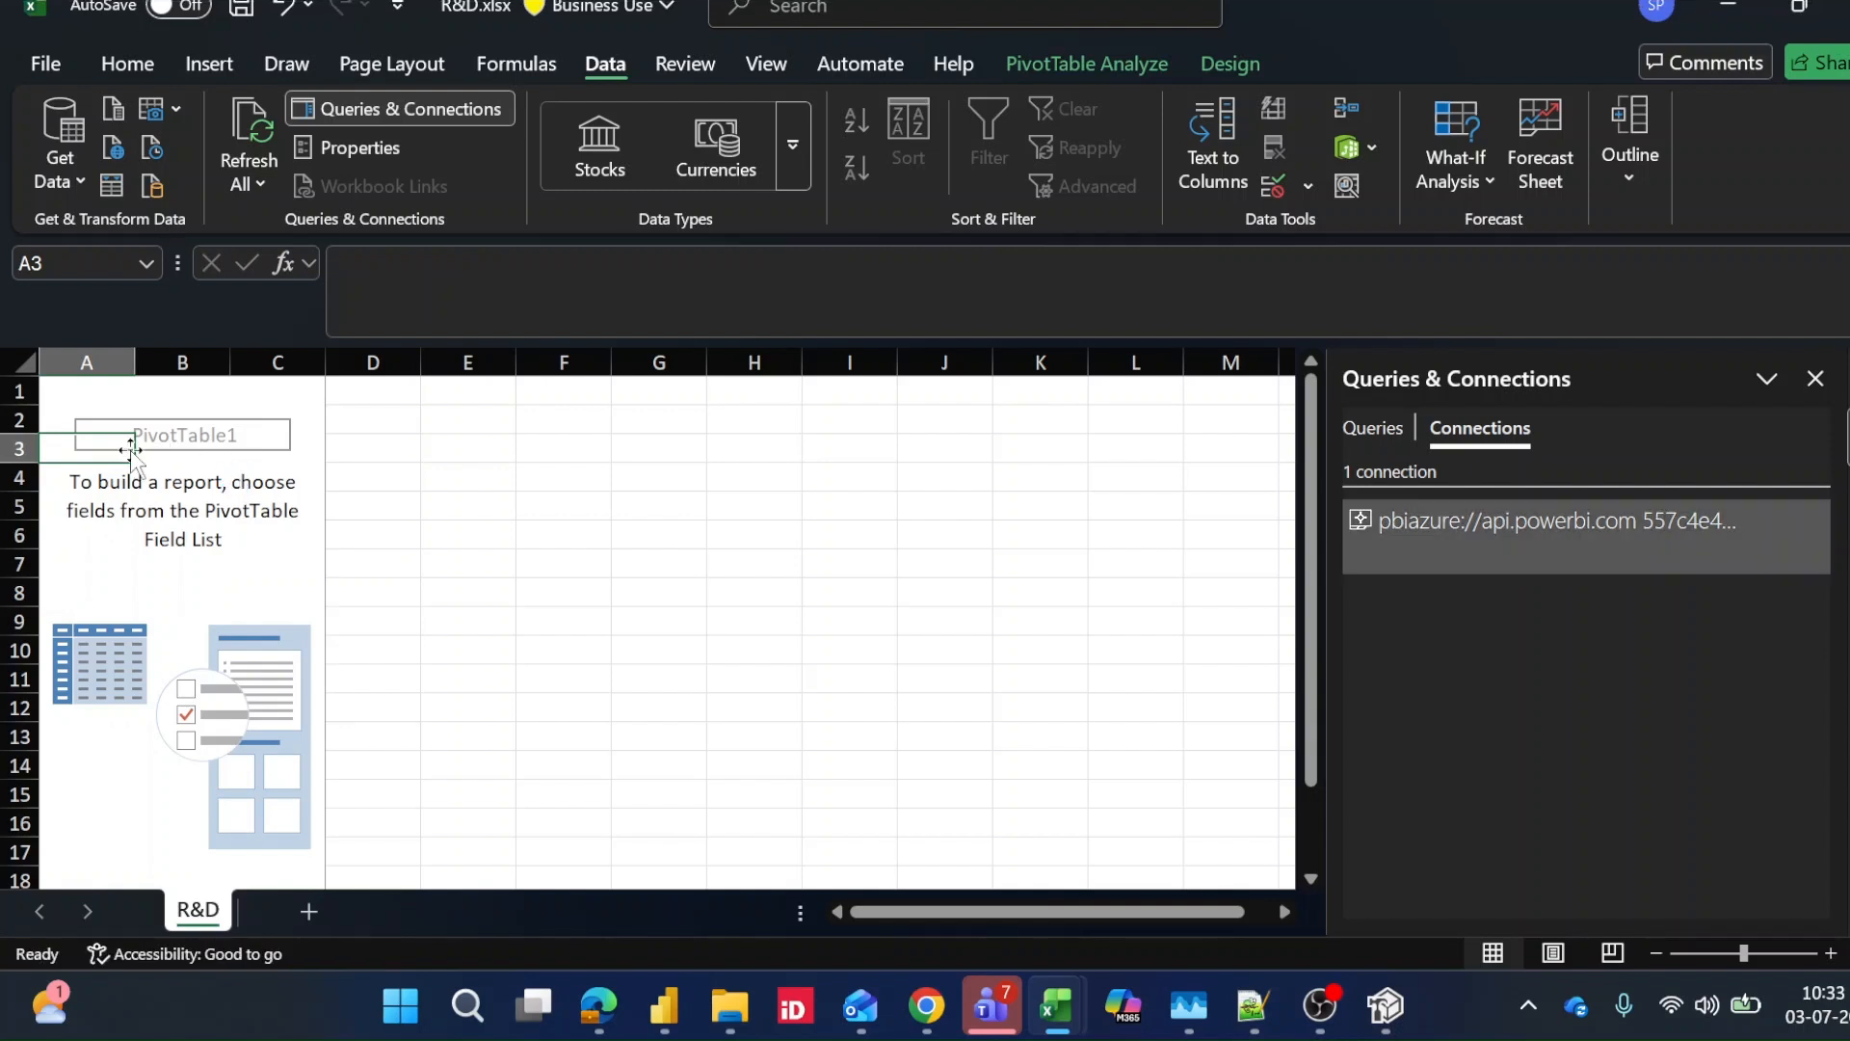
Close the list of connections and check which tables the PivotTable's field list offers under the HR perspective
left_click(1816, 381)
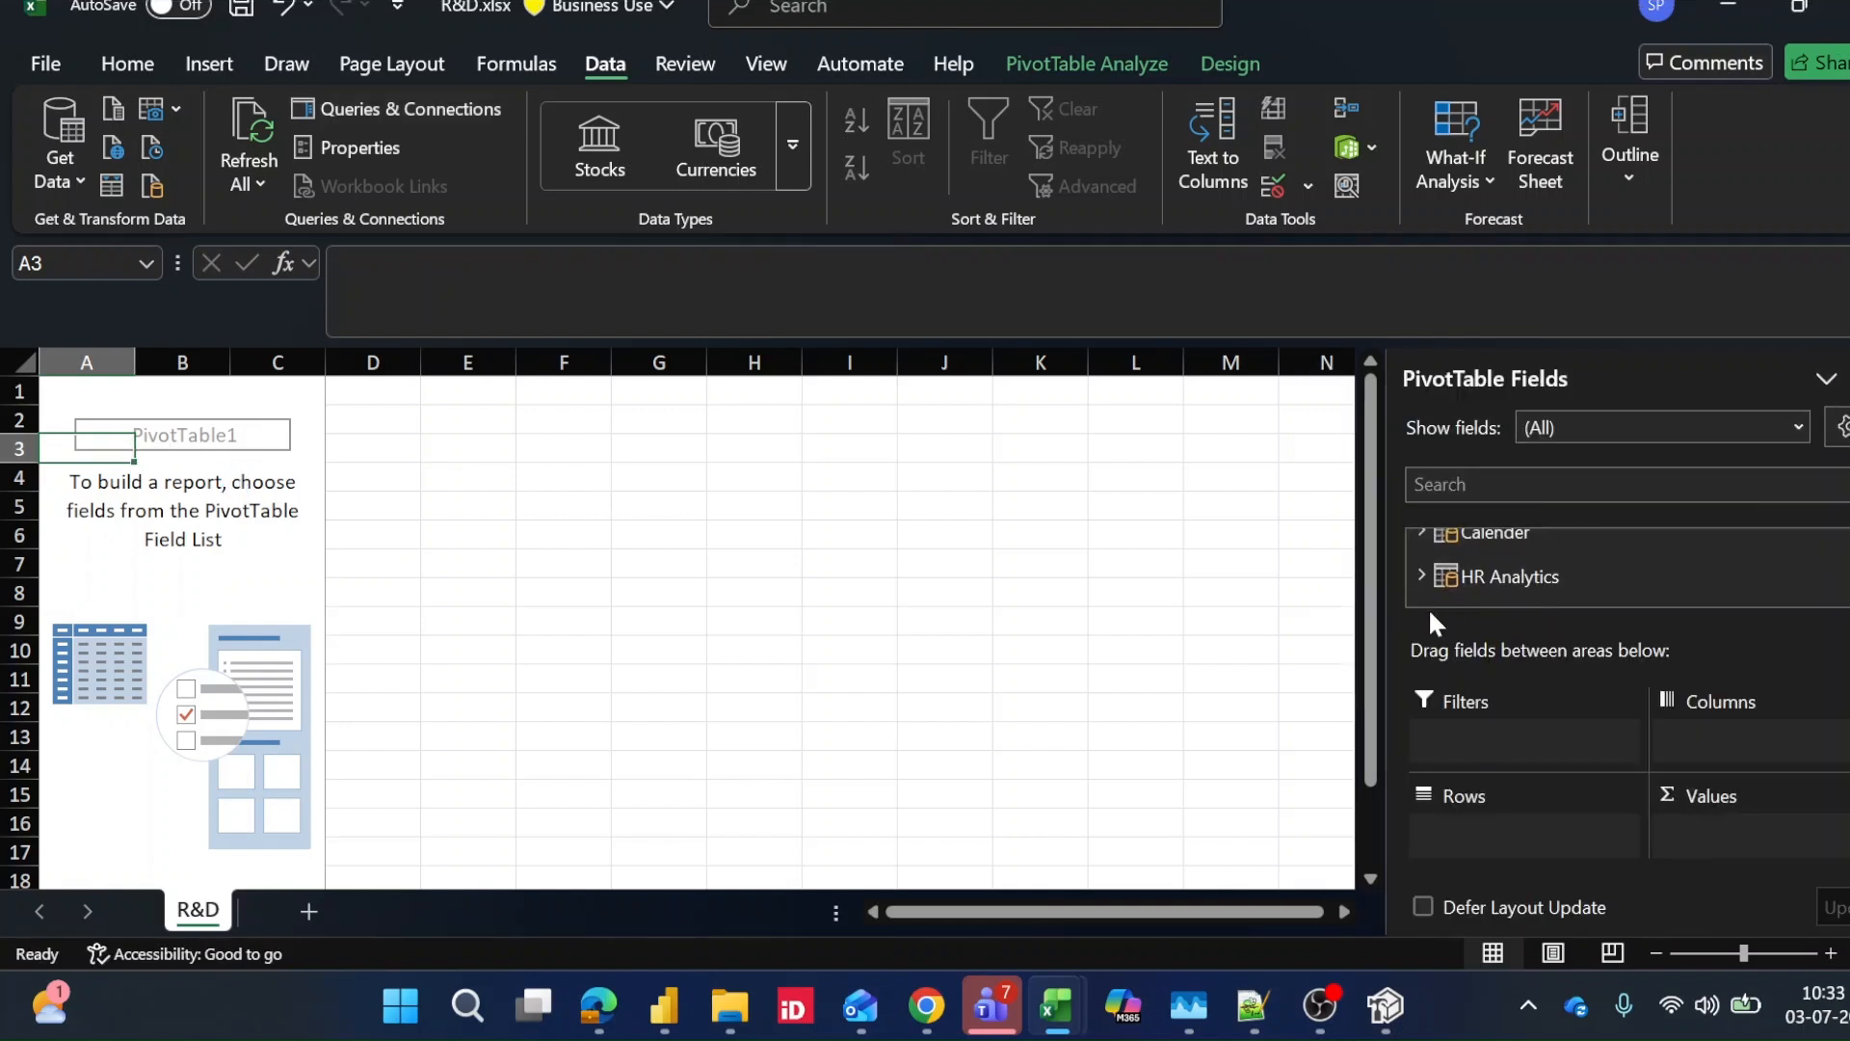
left_click(1799, 427)
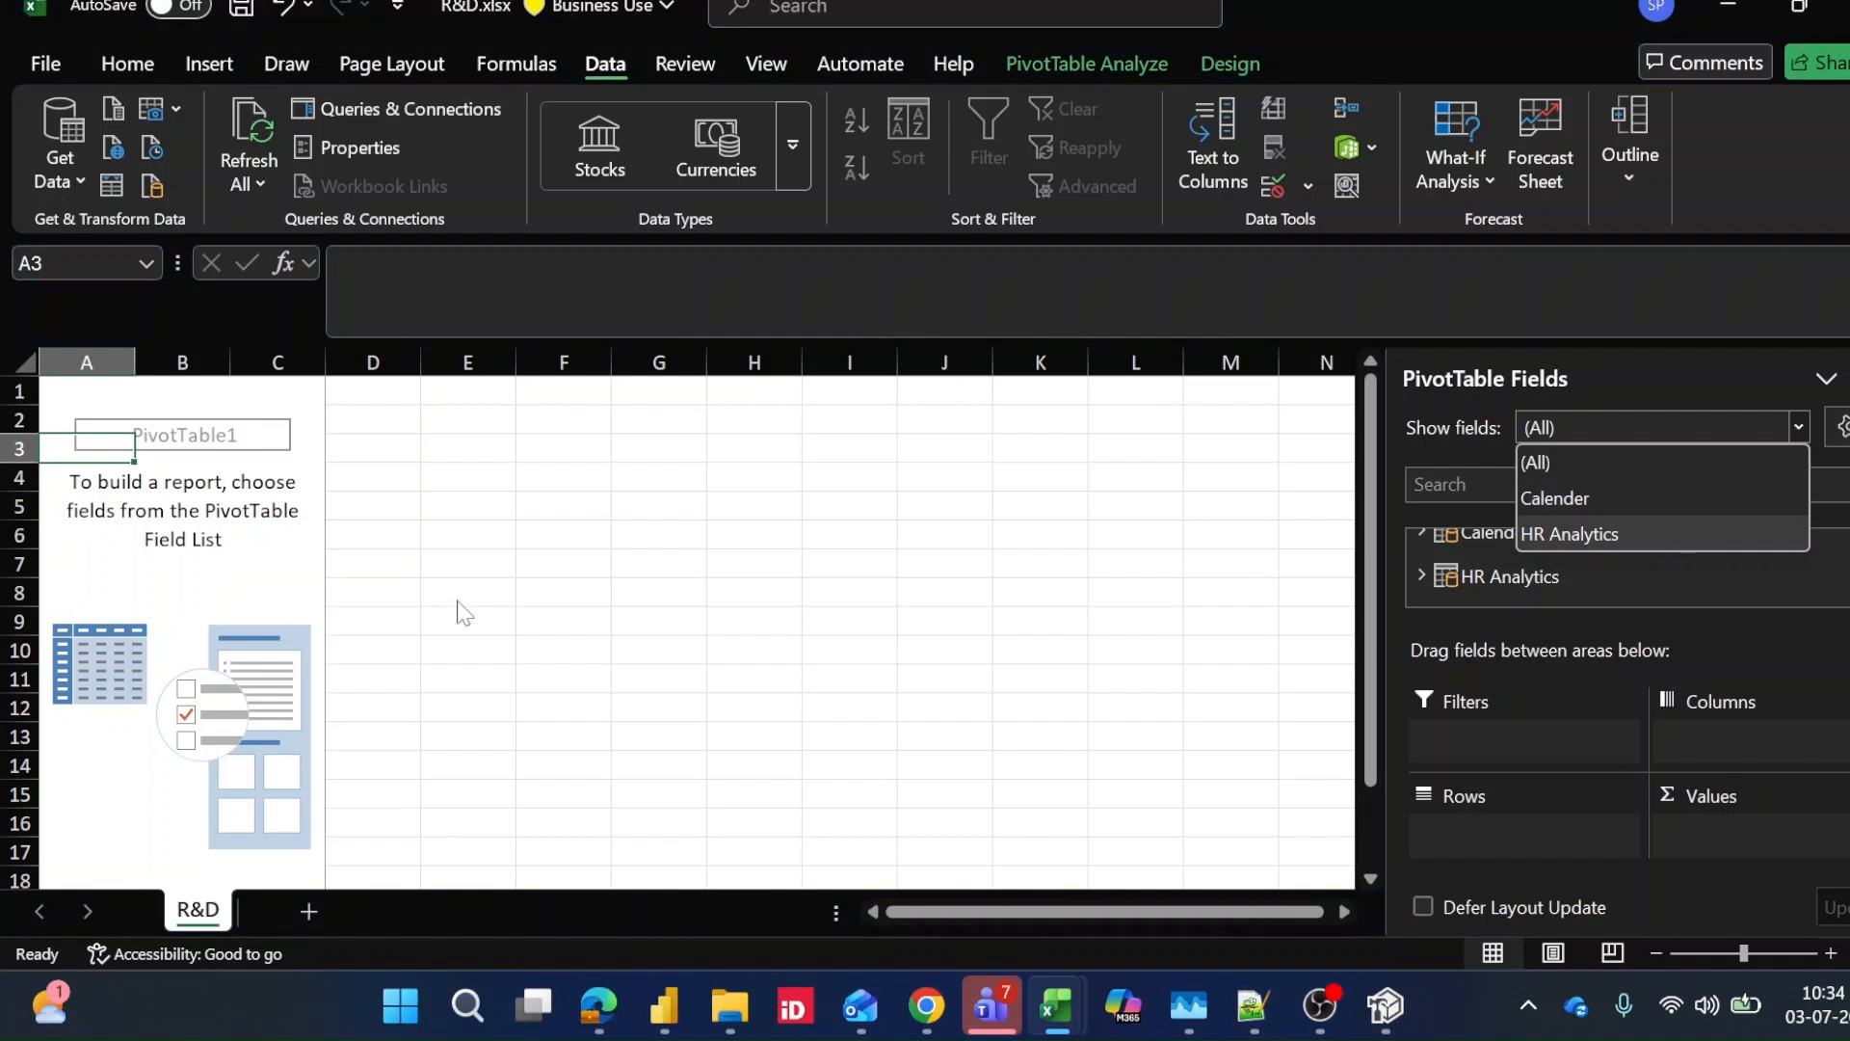
left_click(328, 501)
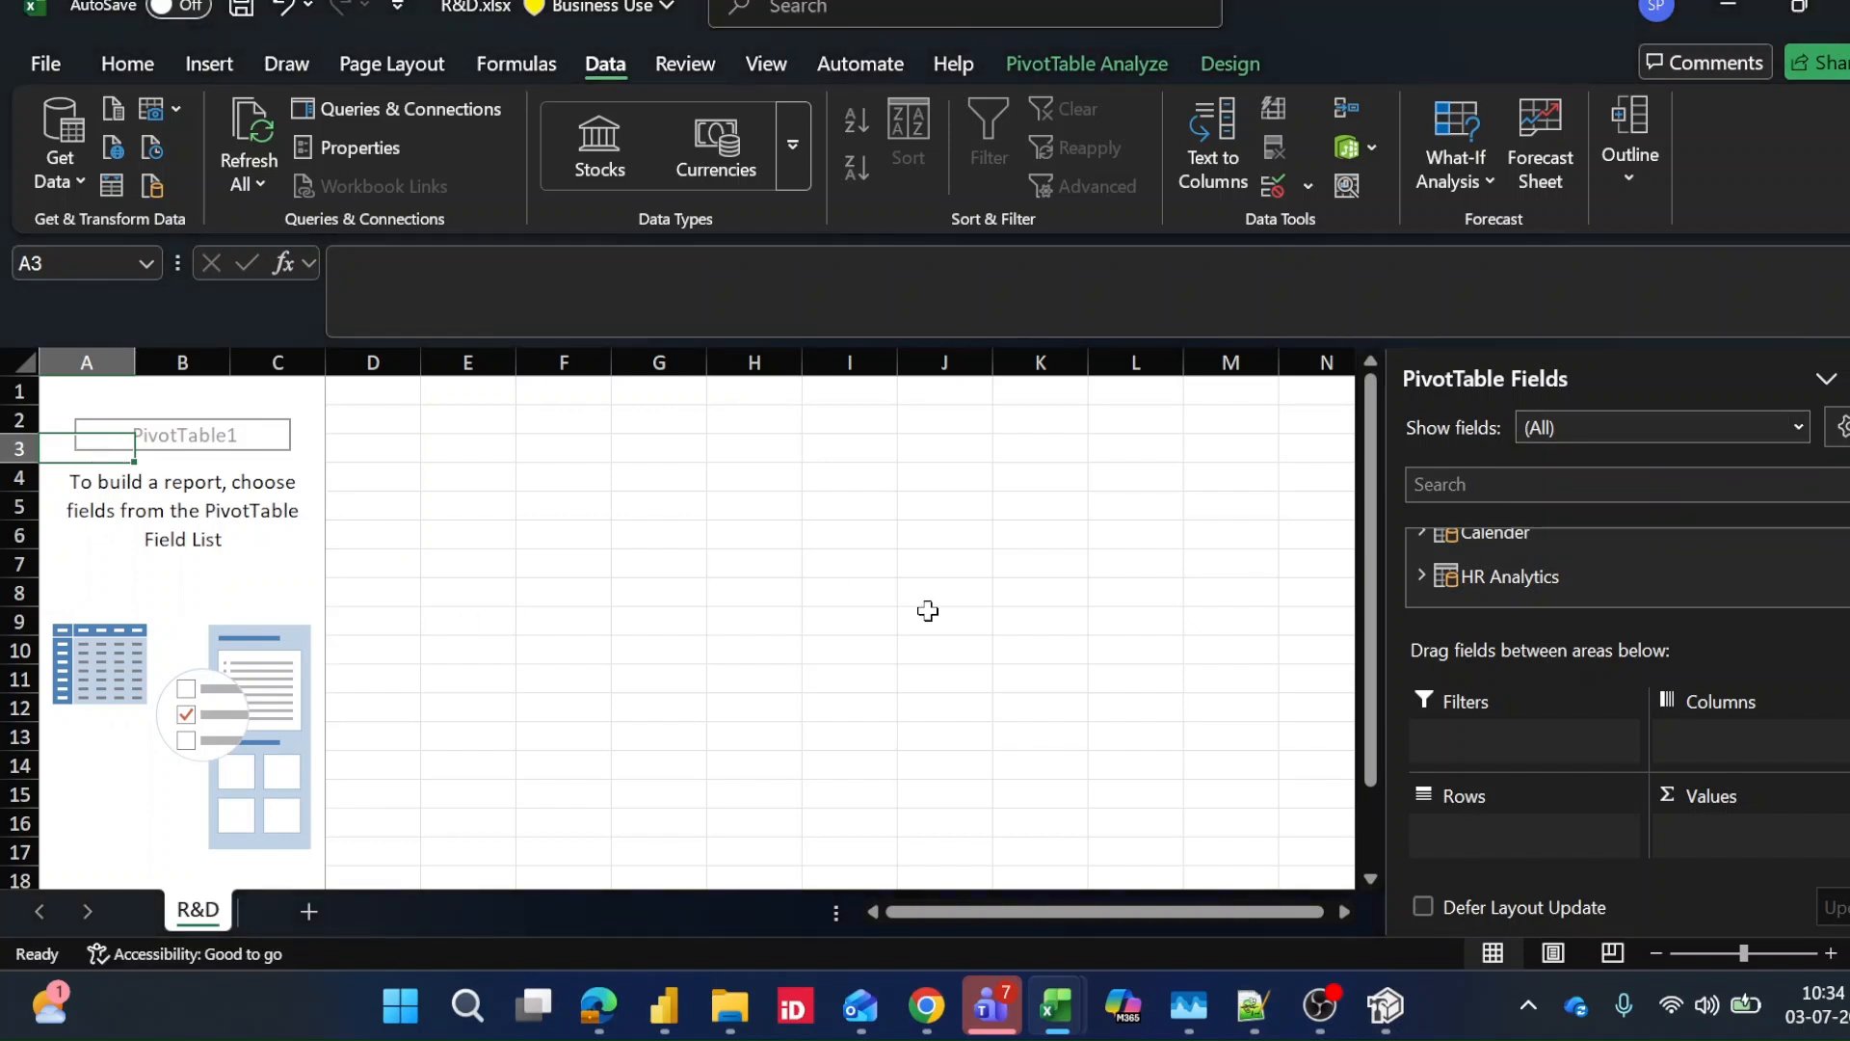
Add Hire Date and Emp ID from the HR Analytics table to the PivotTable's rows
left_click(1420, 576)
scroll(1542, 583, "down", 5)
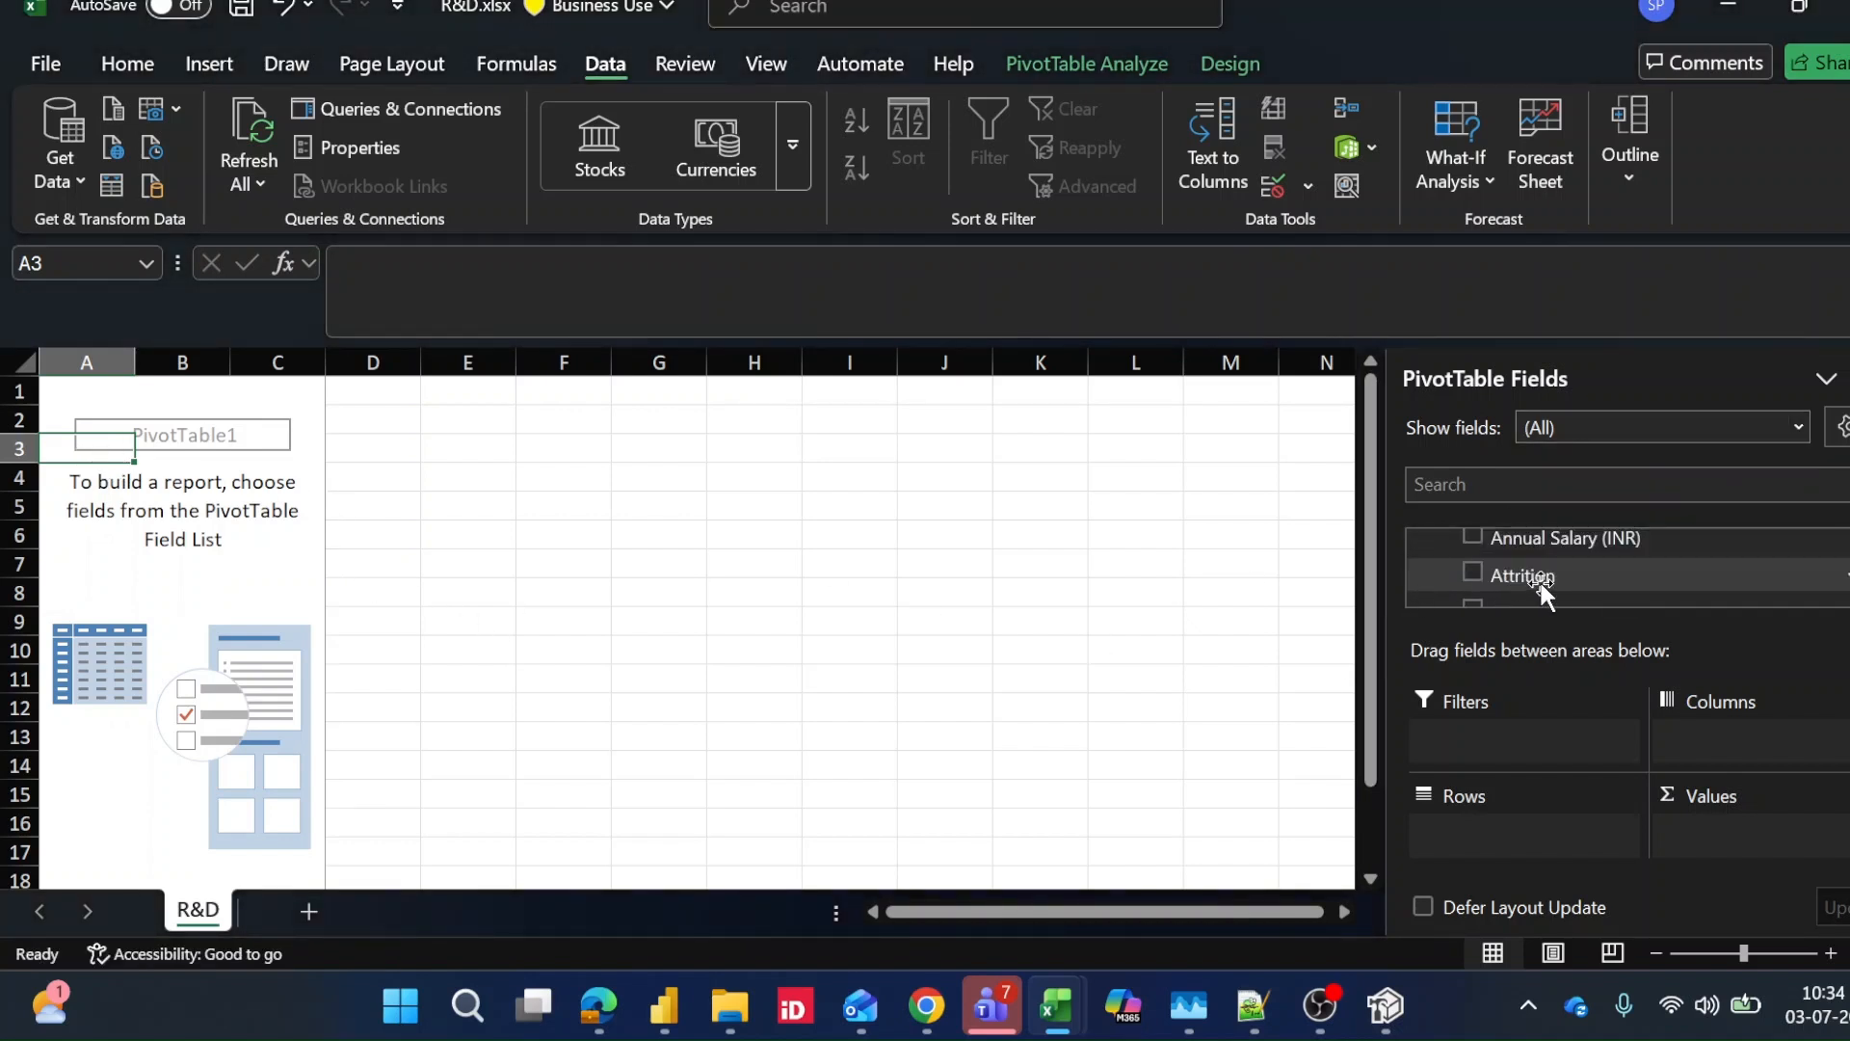
scroll(1596, 562, "down", 3)
scroll(1561, 570, "up", 1)
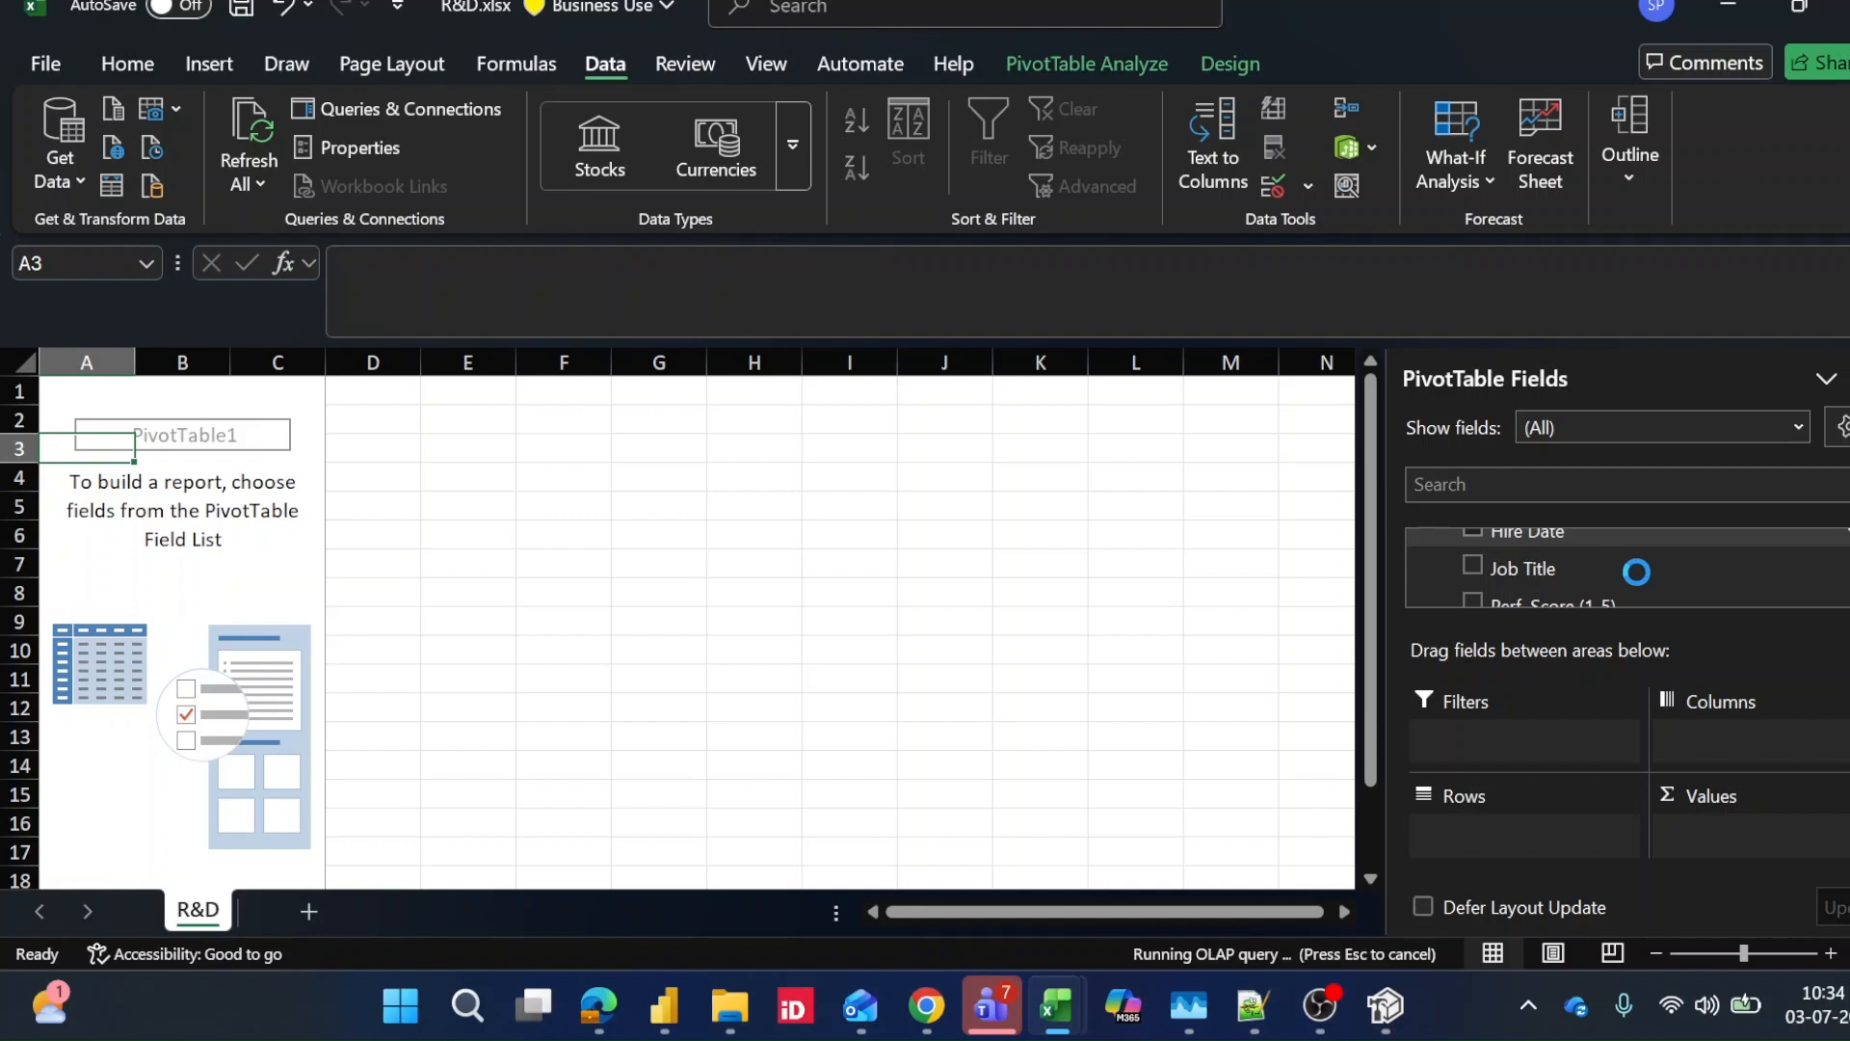
scroll(1663, 570, "up", 1)
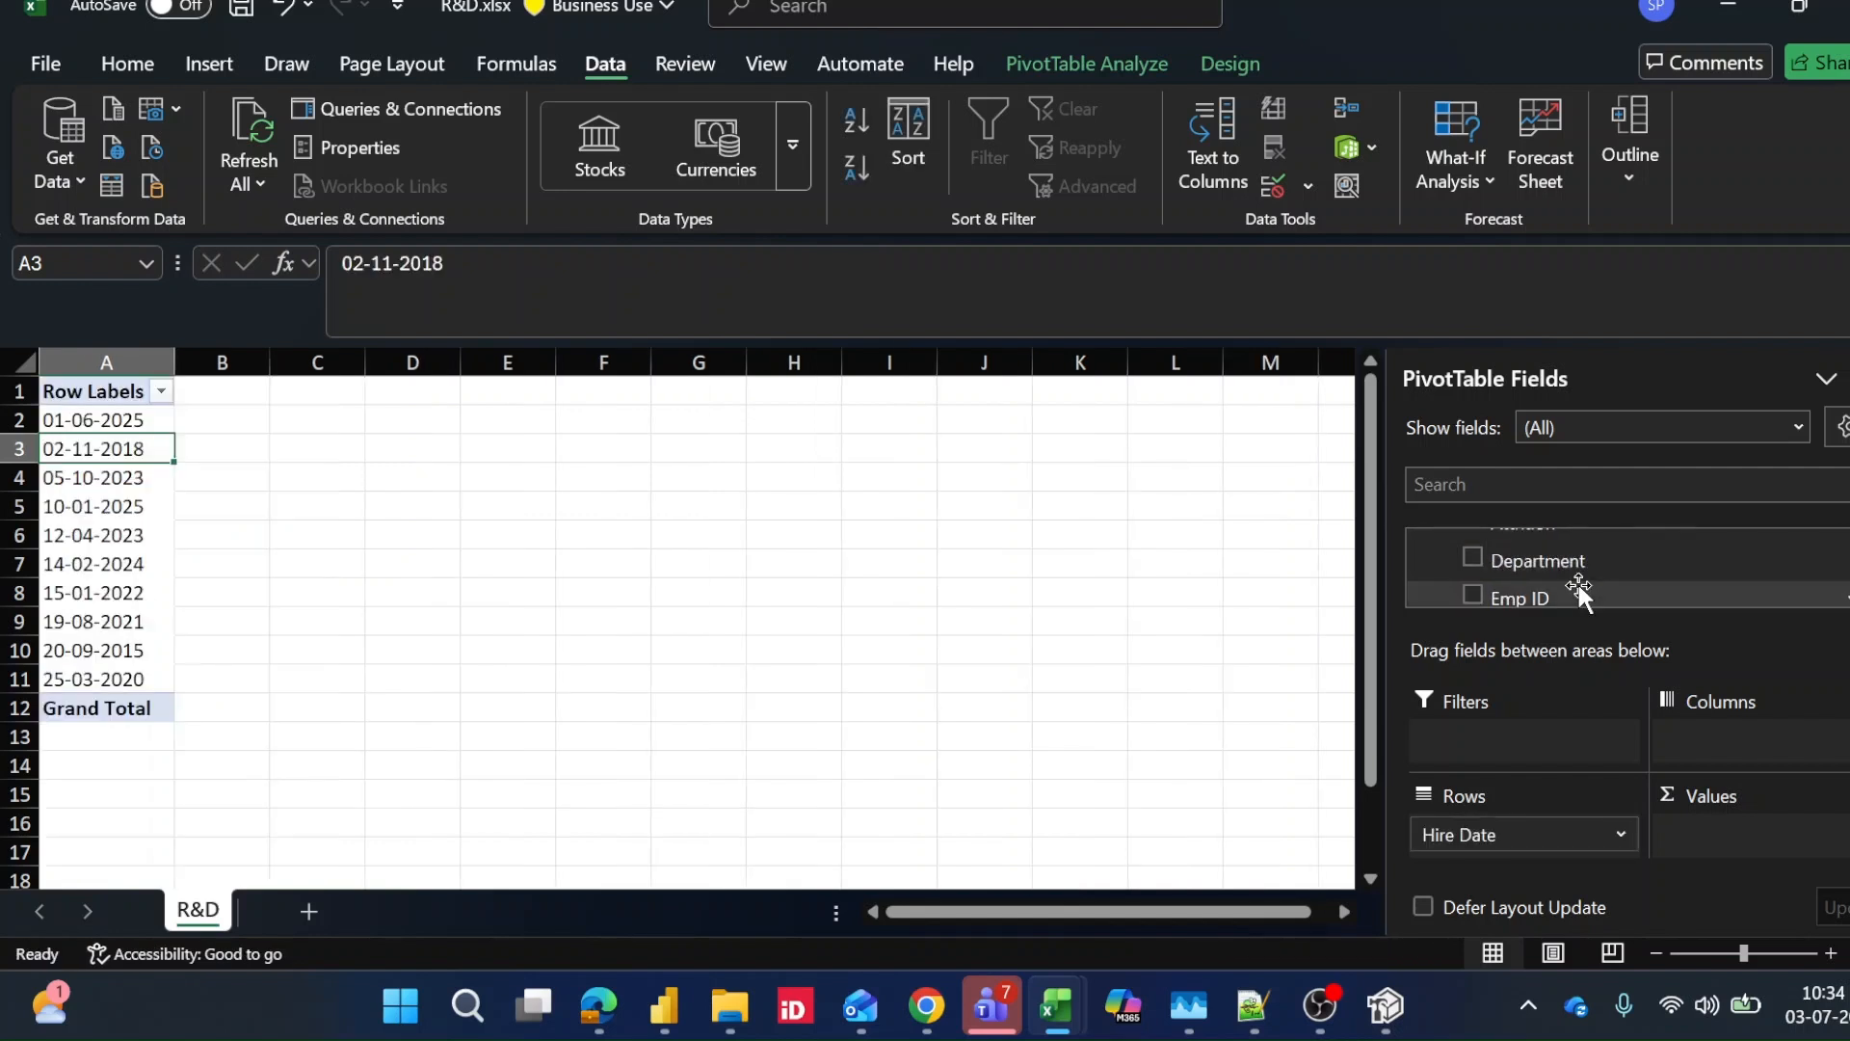
left_click(1481, 592)
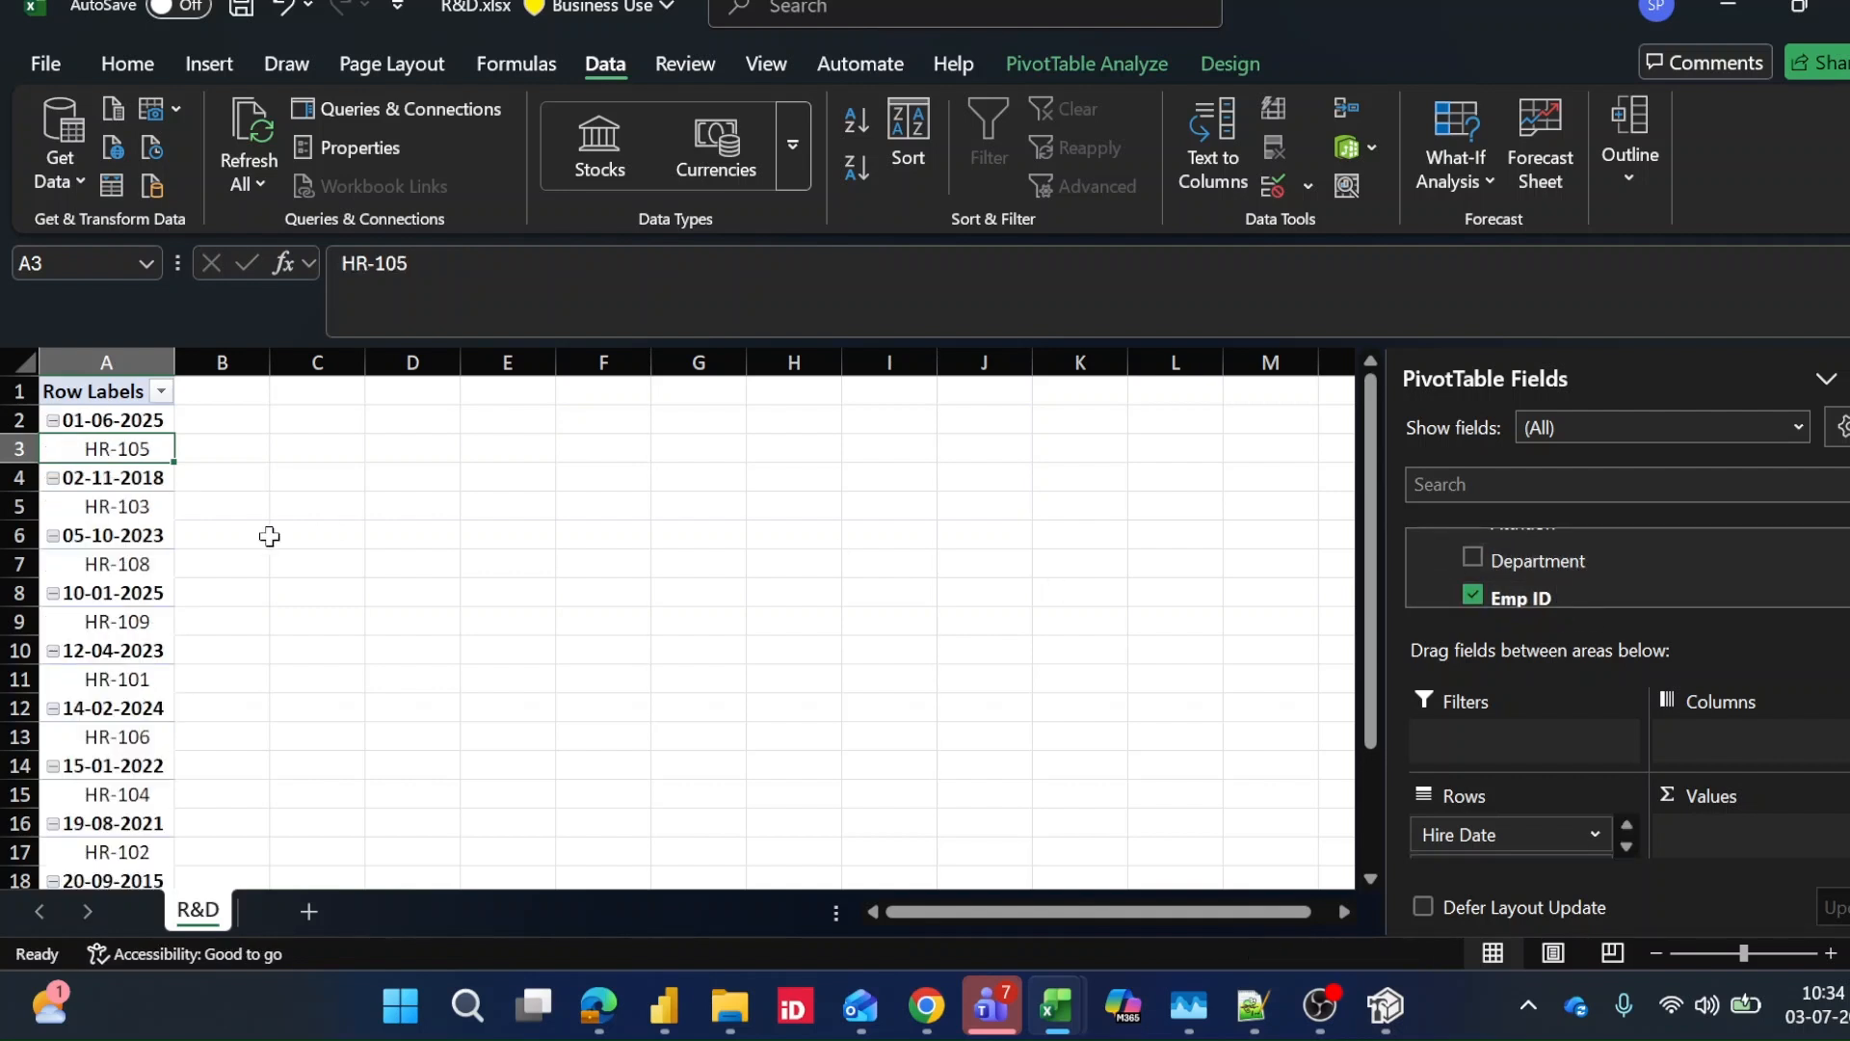
left_click(1625, 846)
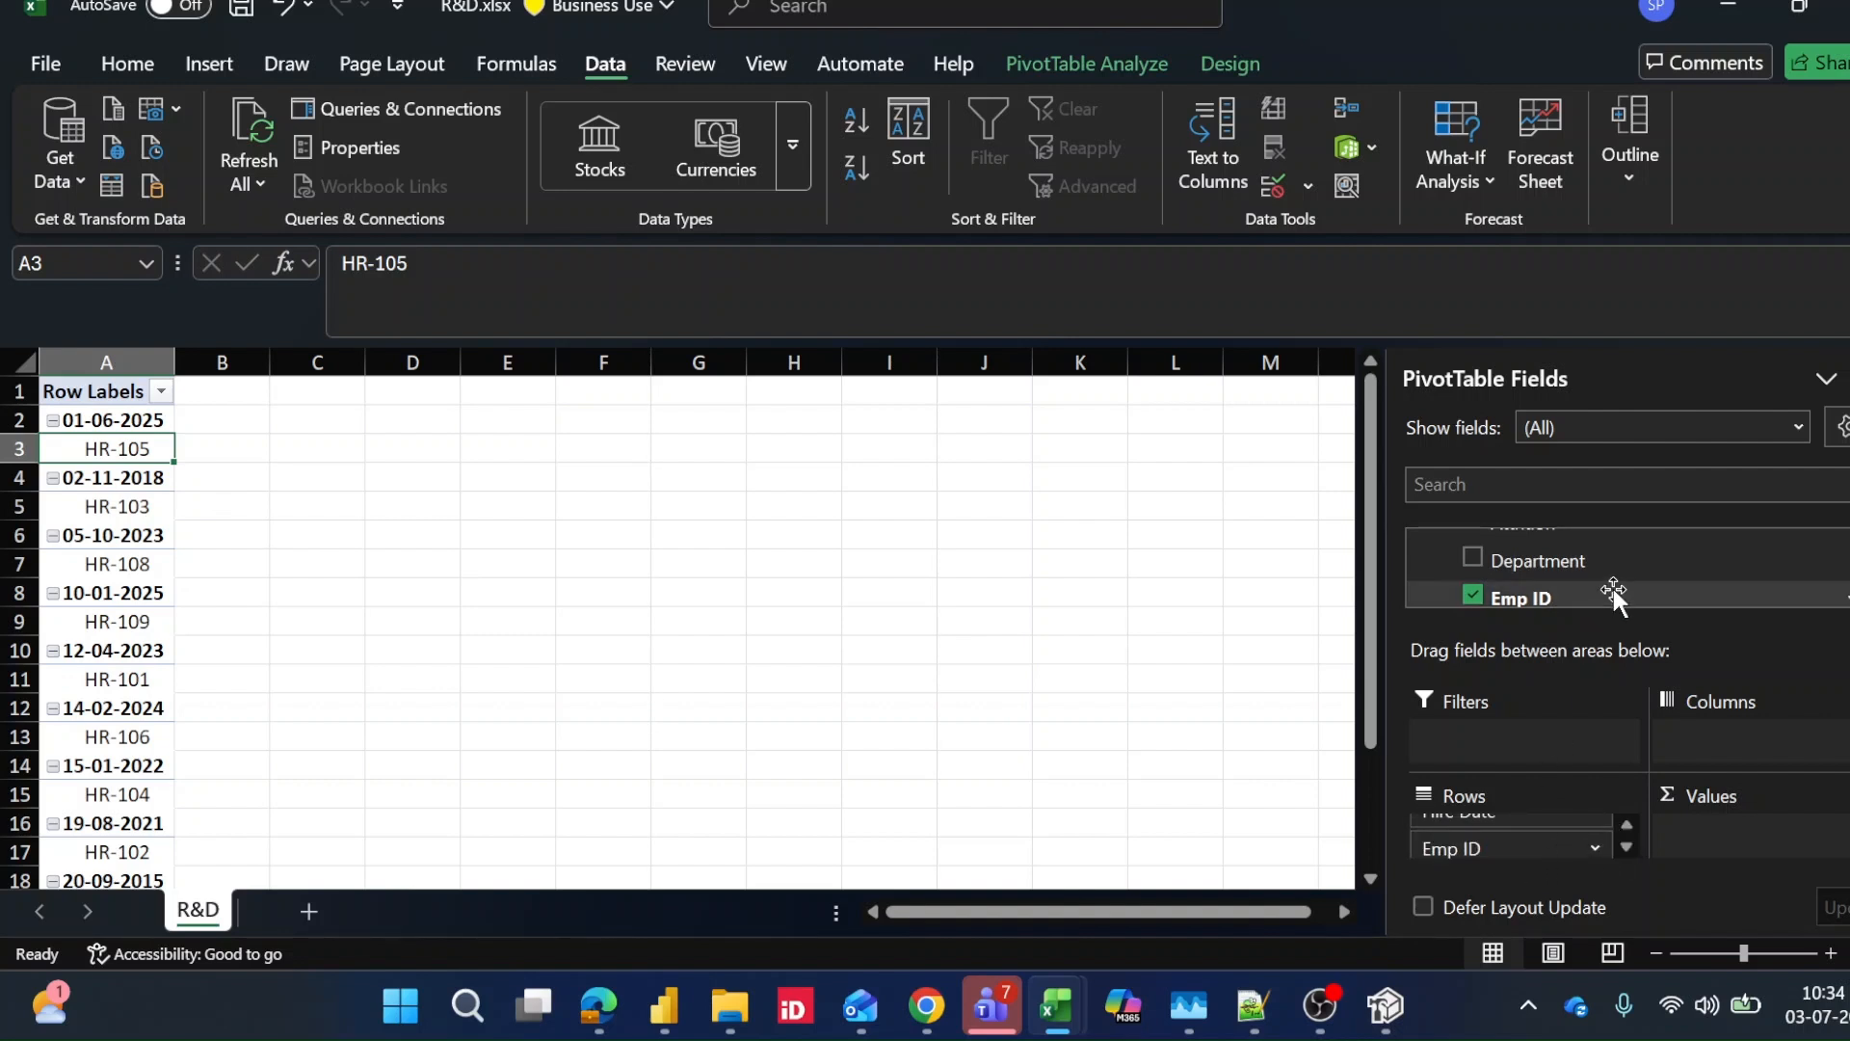
Add Annual Salary (INR) to the PivotTable's values, review the resulting rows and save the workbook
scroll(1613, 588, "up", 3)
scroll(1560, 564, "down", 3)
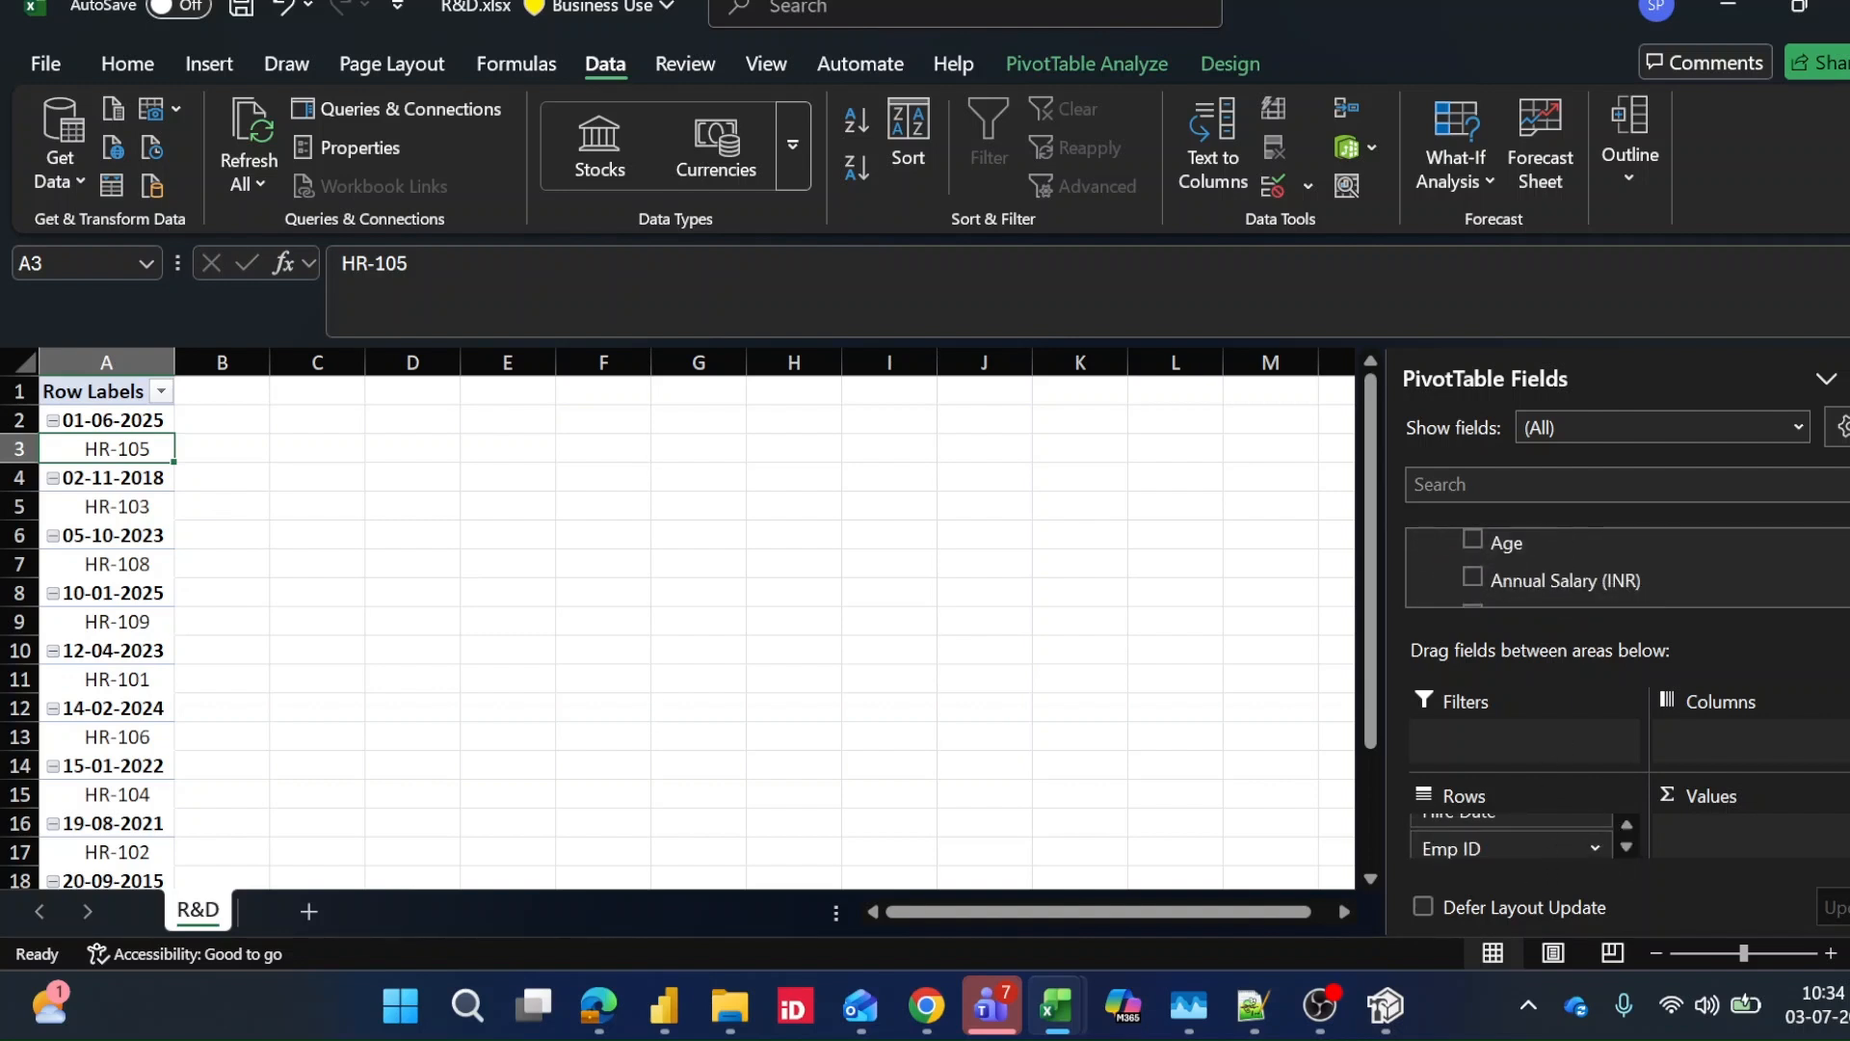
left_click_drag(1560, 557, 1797, 836)
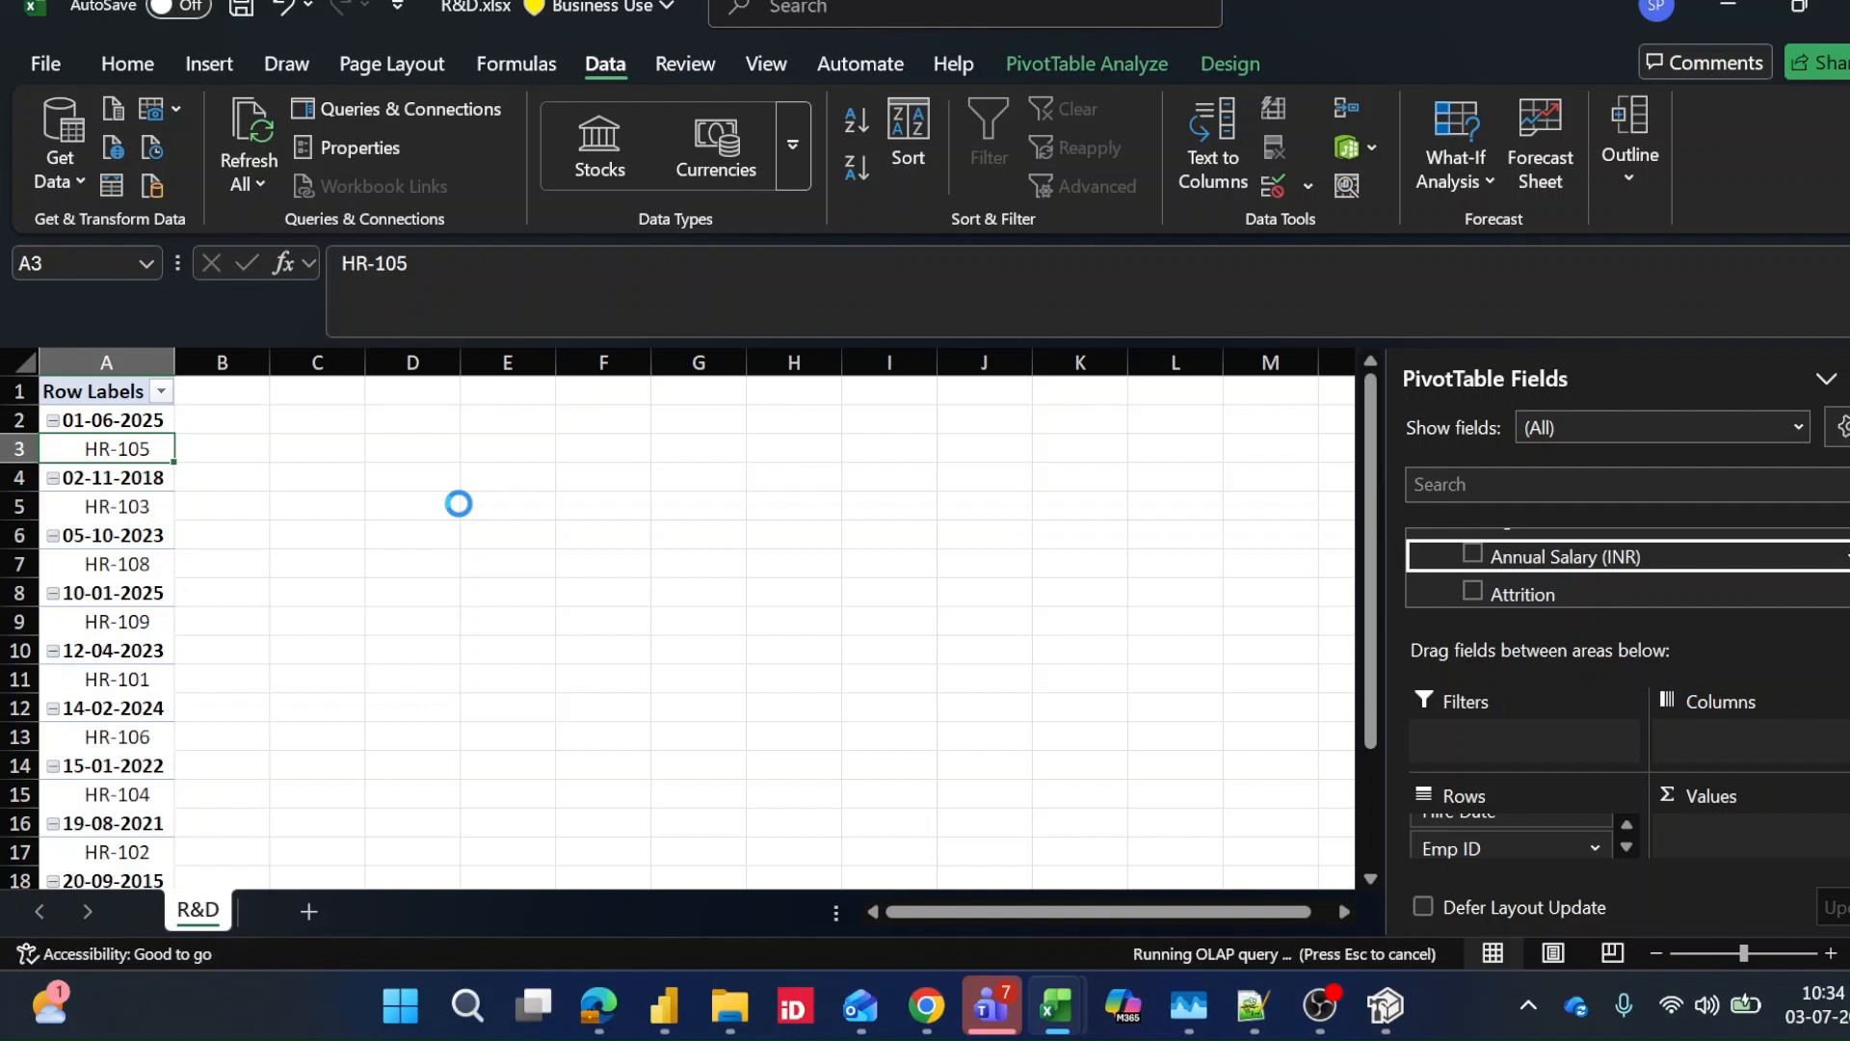
scroll(296, 665, "down", 1)
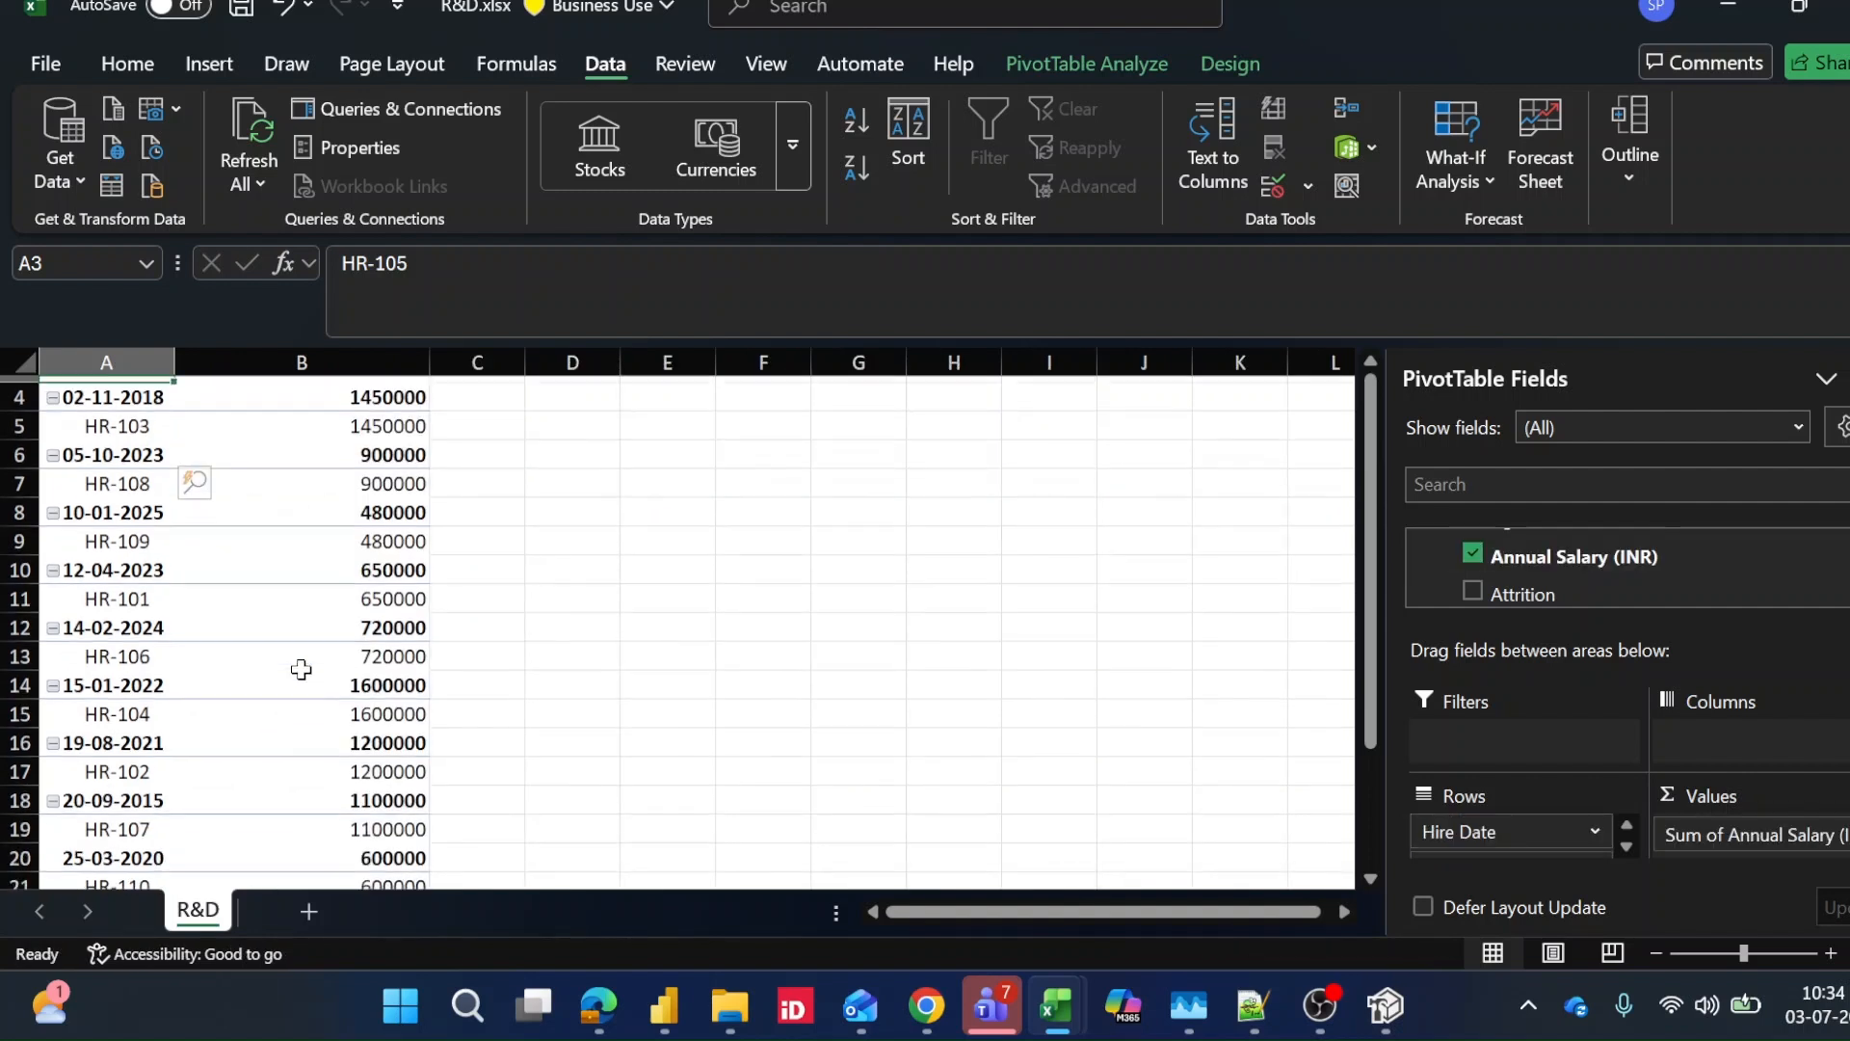
scroll(297, 665, "up", 1)
scroll(333, 609, "down", 6)
scroll(333, 597, "up", 6)
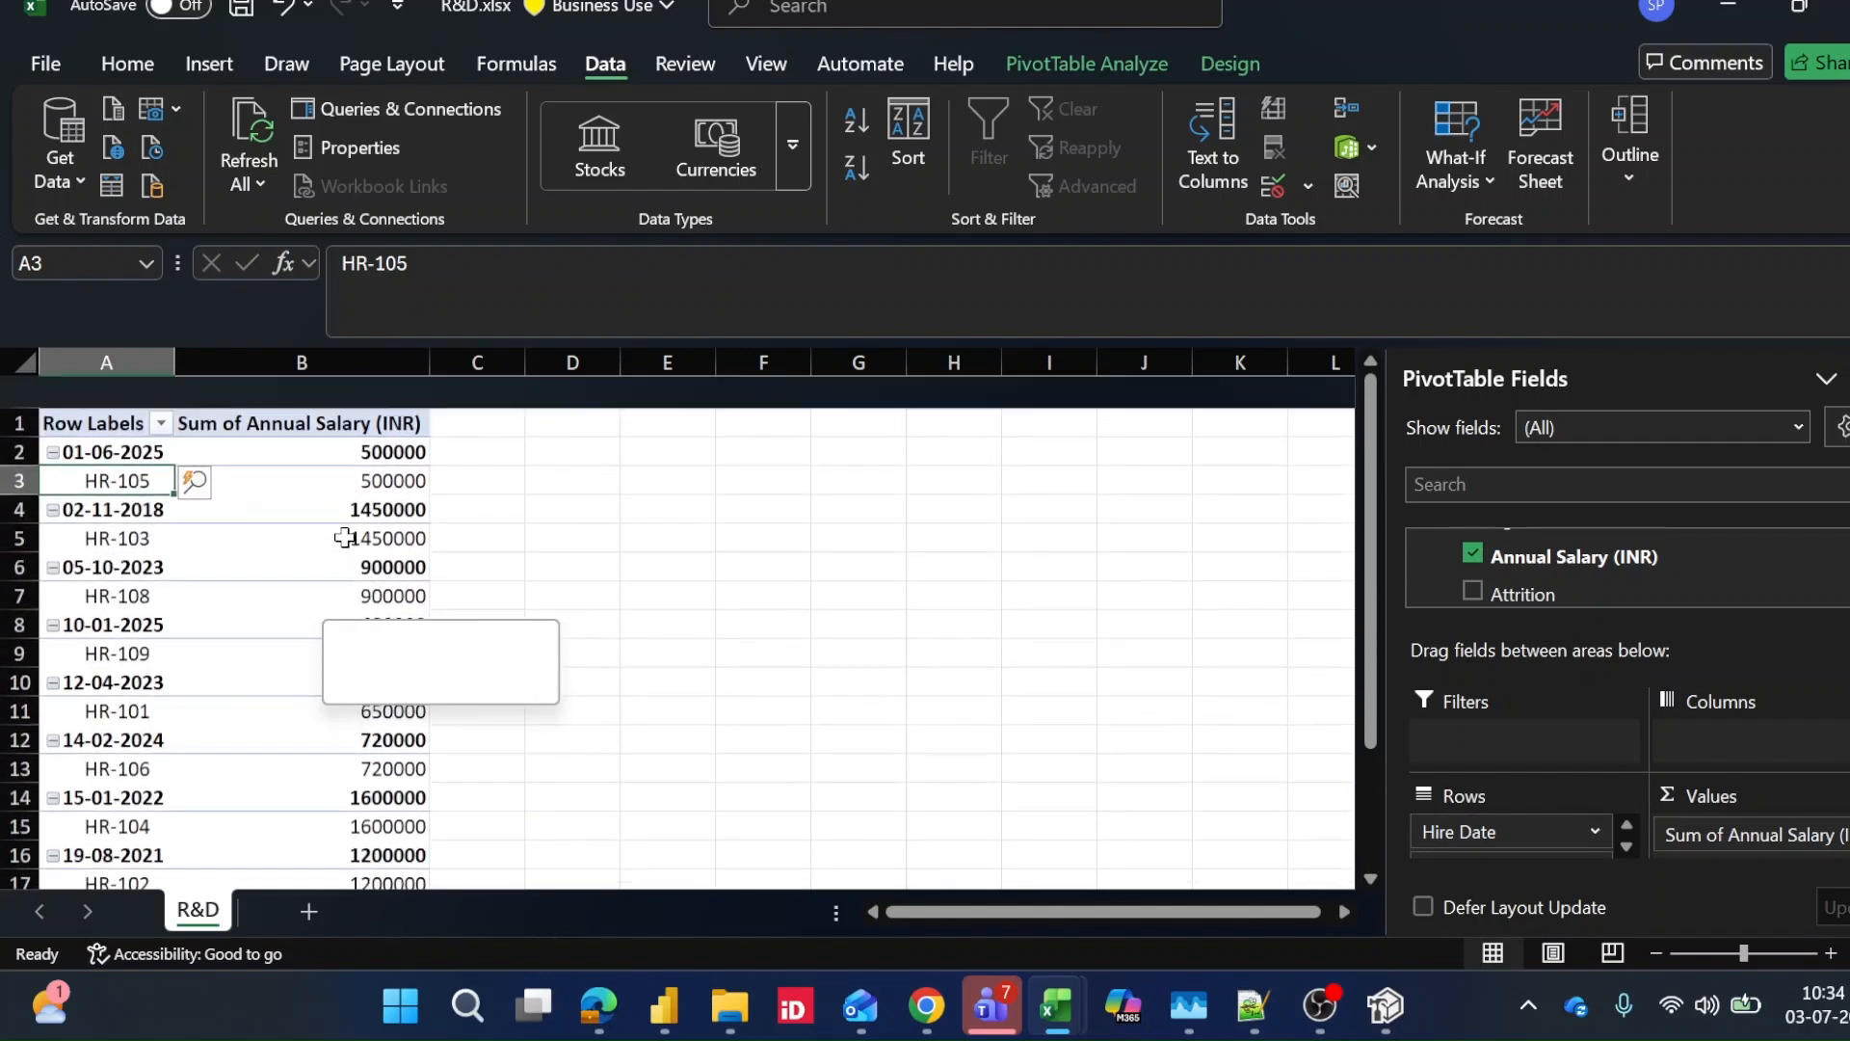
mouse_move(328, 437)
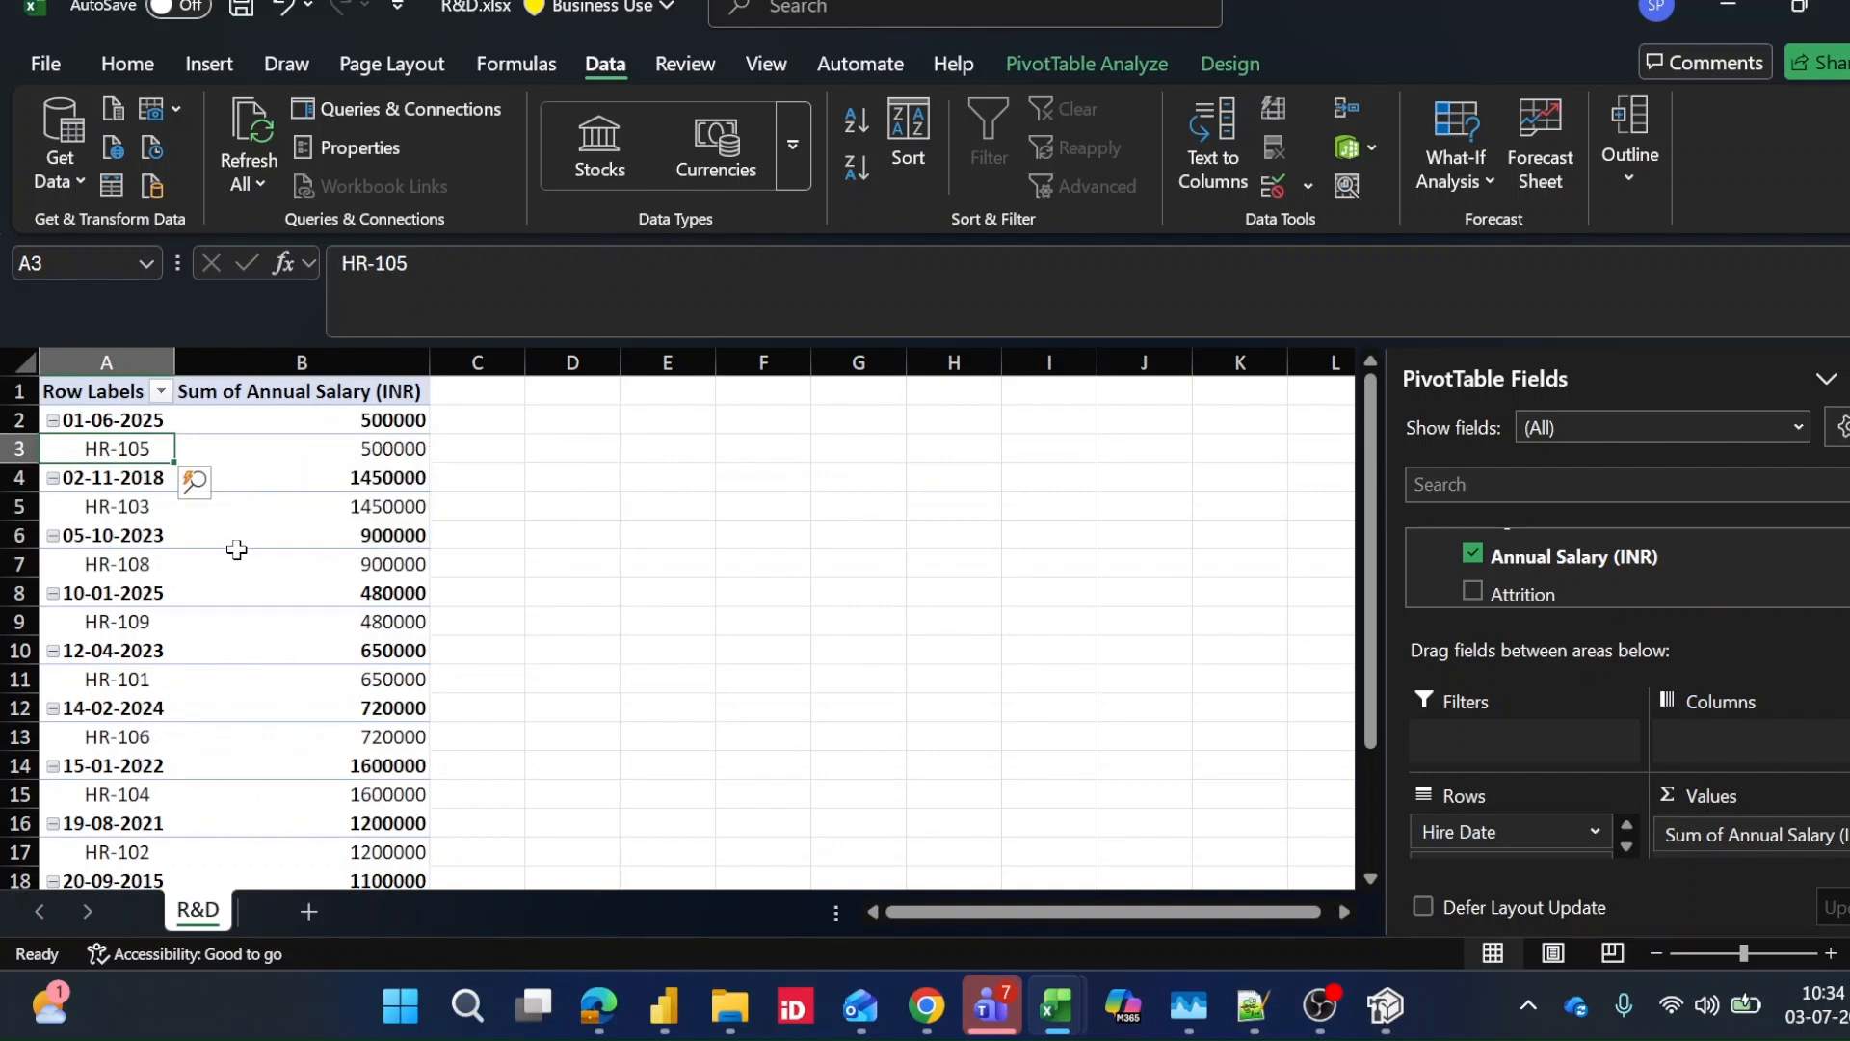
left_click(237, 559)
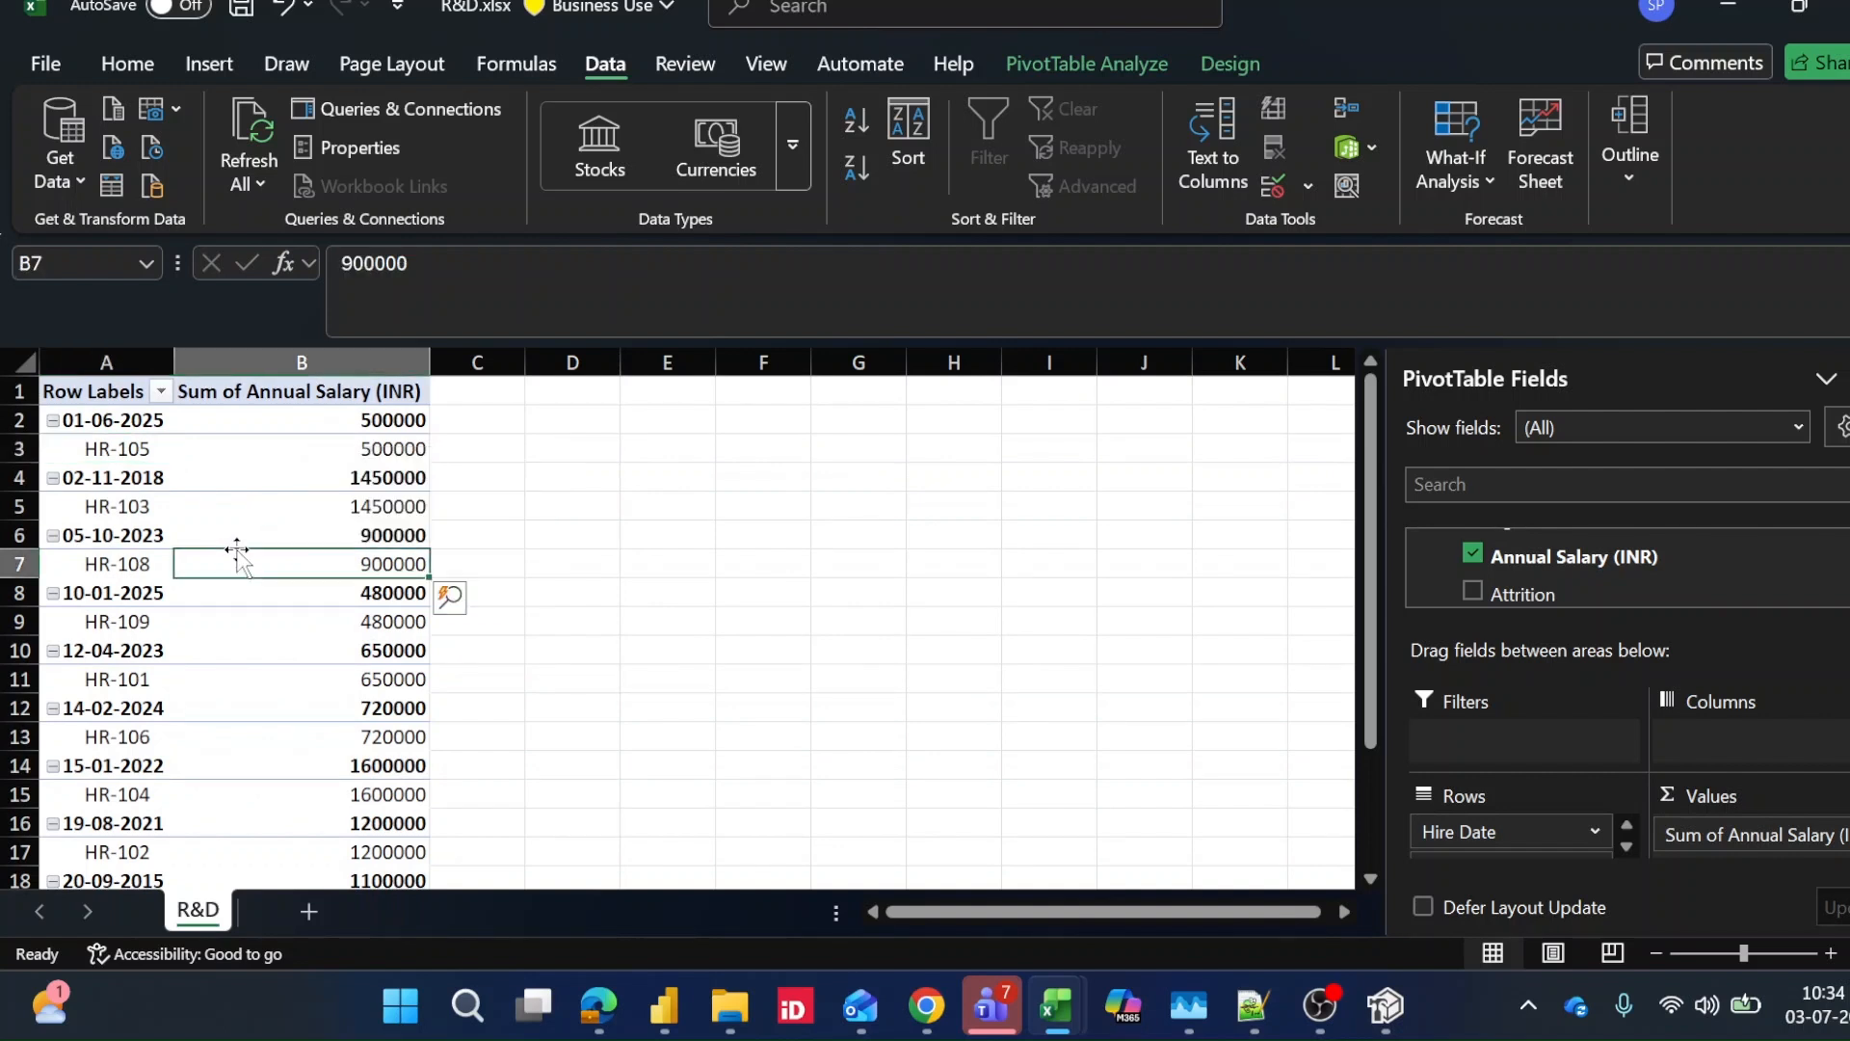
left_click(243, 14)
Switch the Power BI connection to the Finance perspective by setting its command text to Finance
left_click(357, 147)
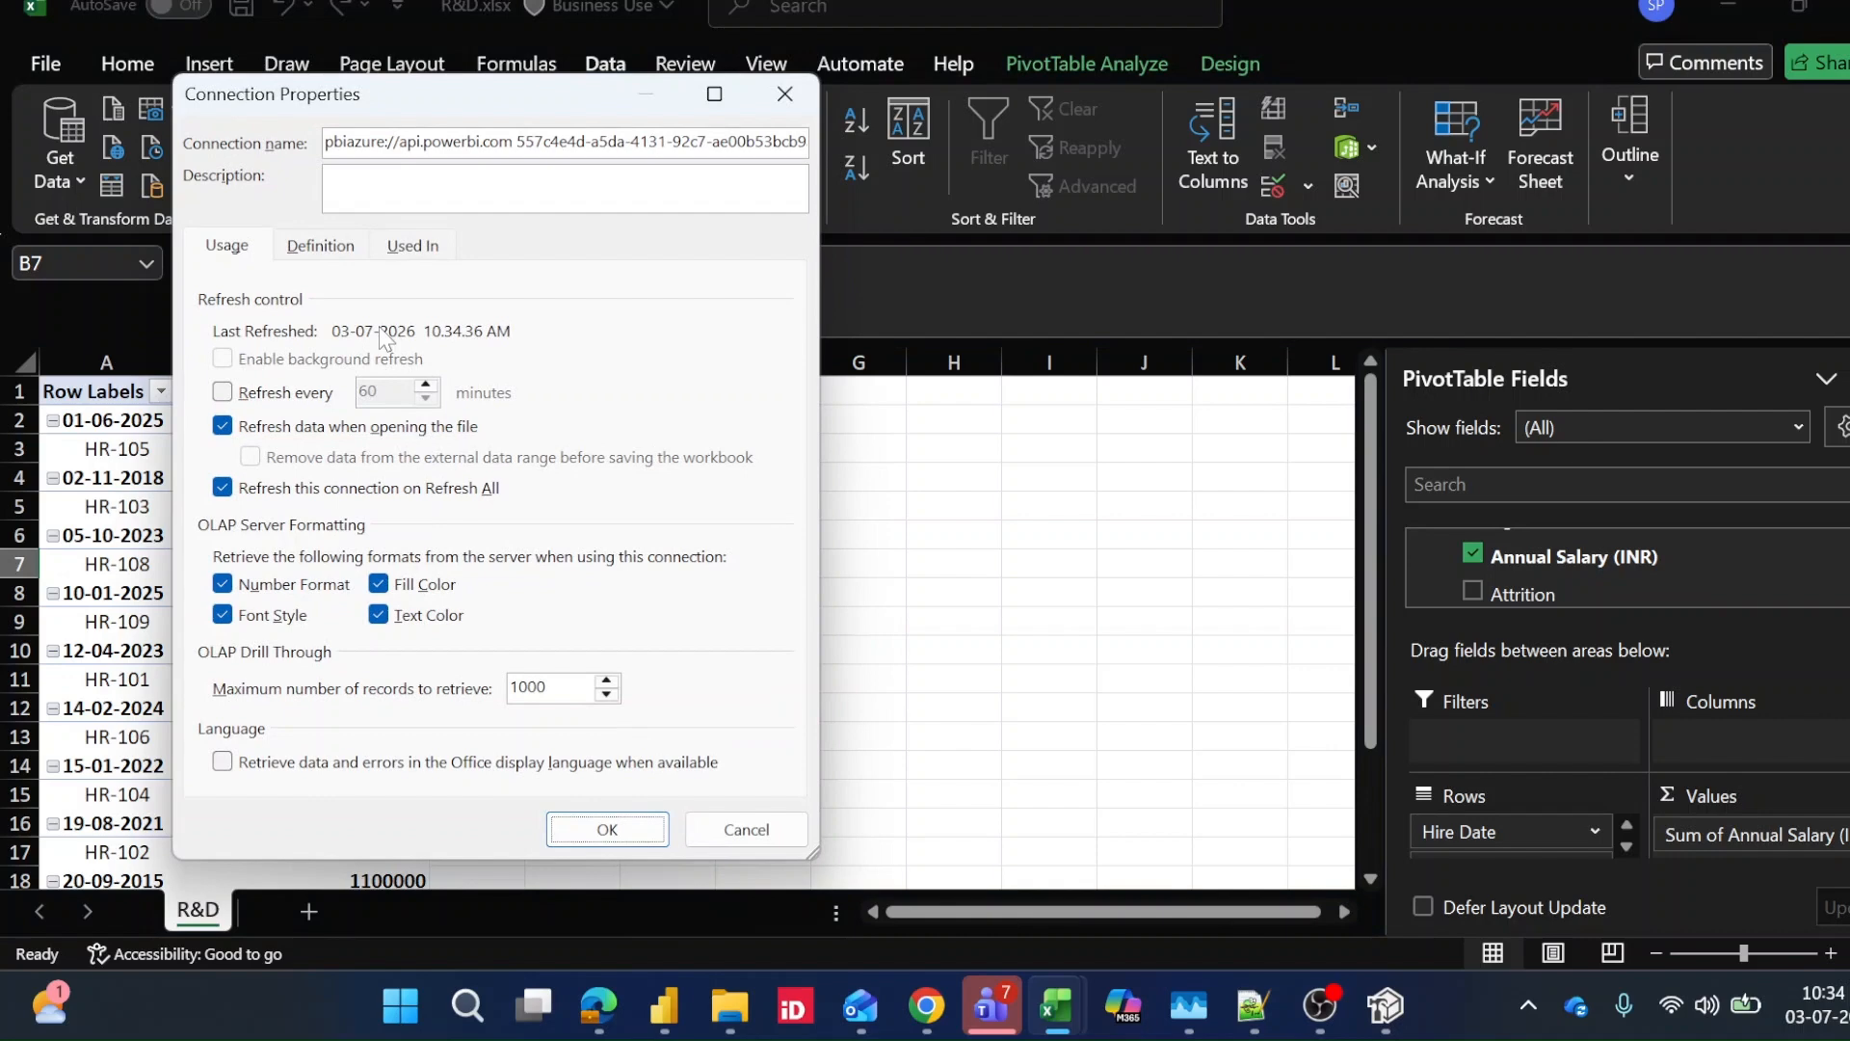
left_click(334, 247)
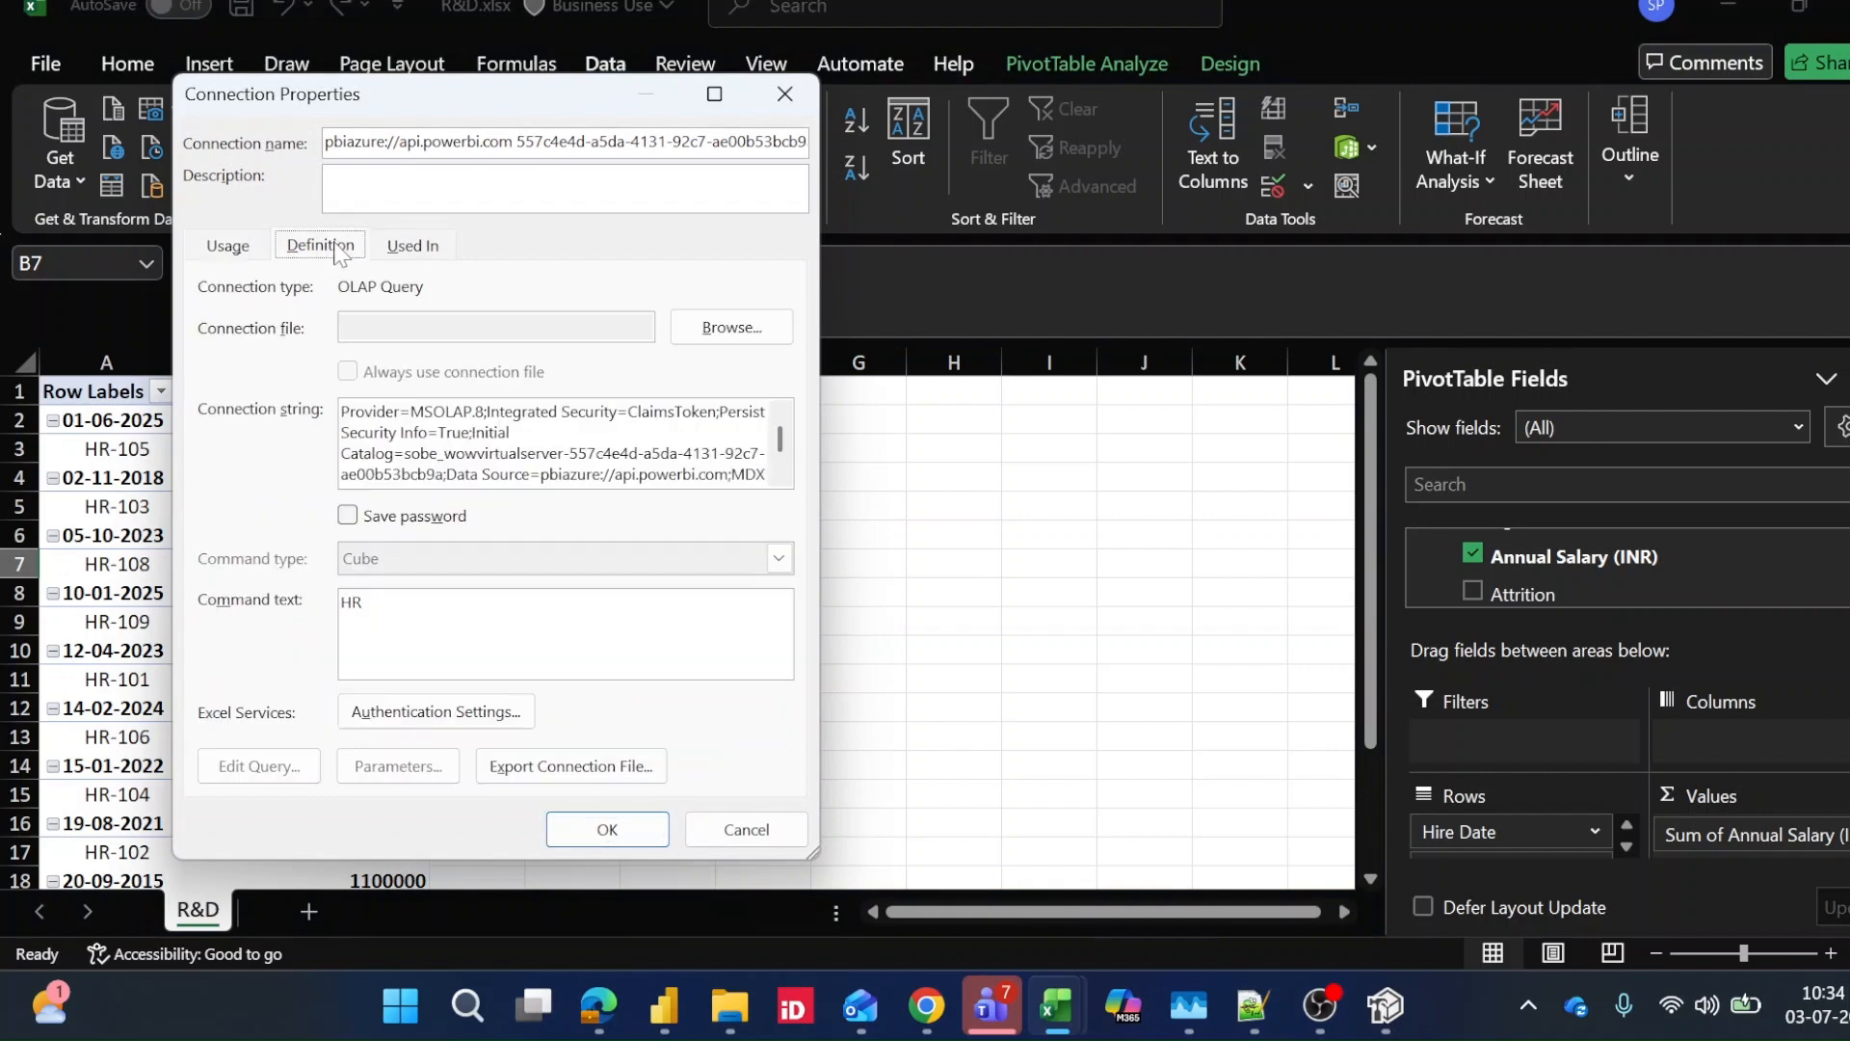
left_click(1388, 1012)
left_click(364, 603)
key("BackSpace")
key("BackSpace")
type("Finance")
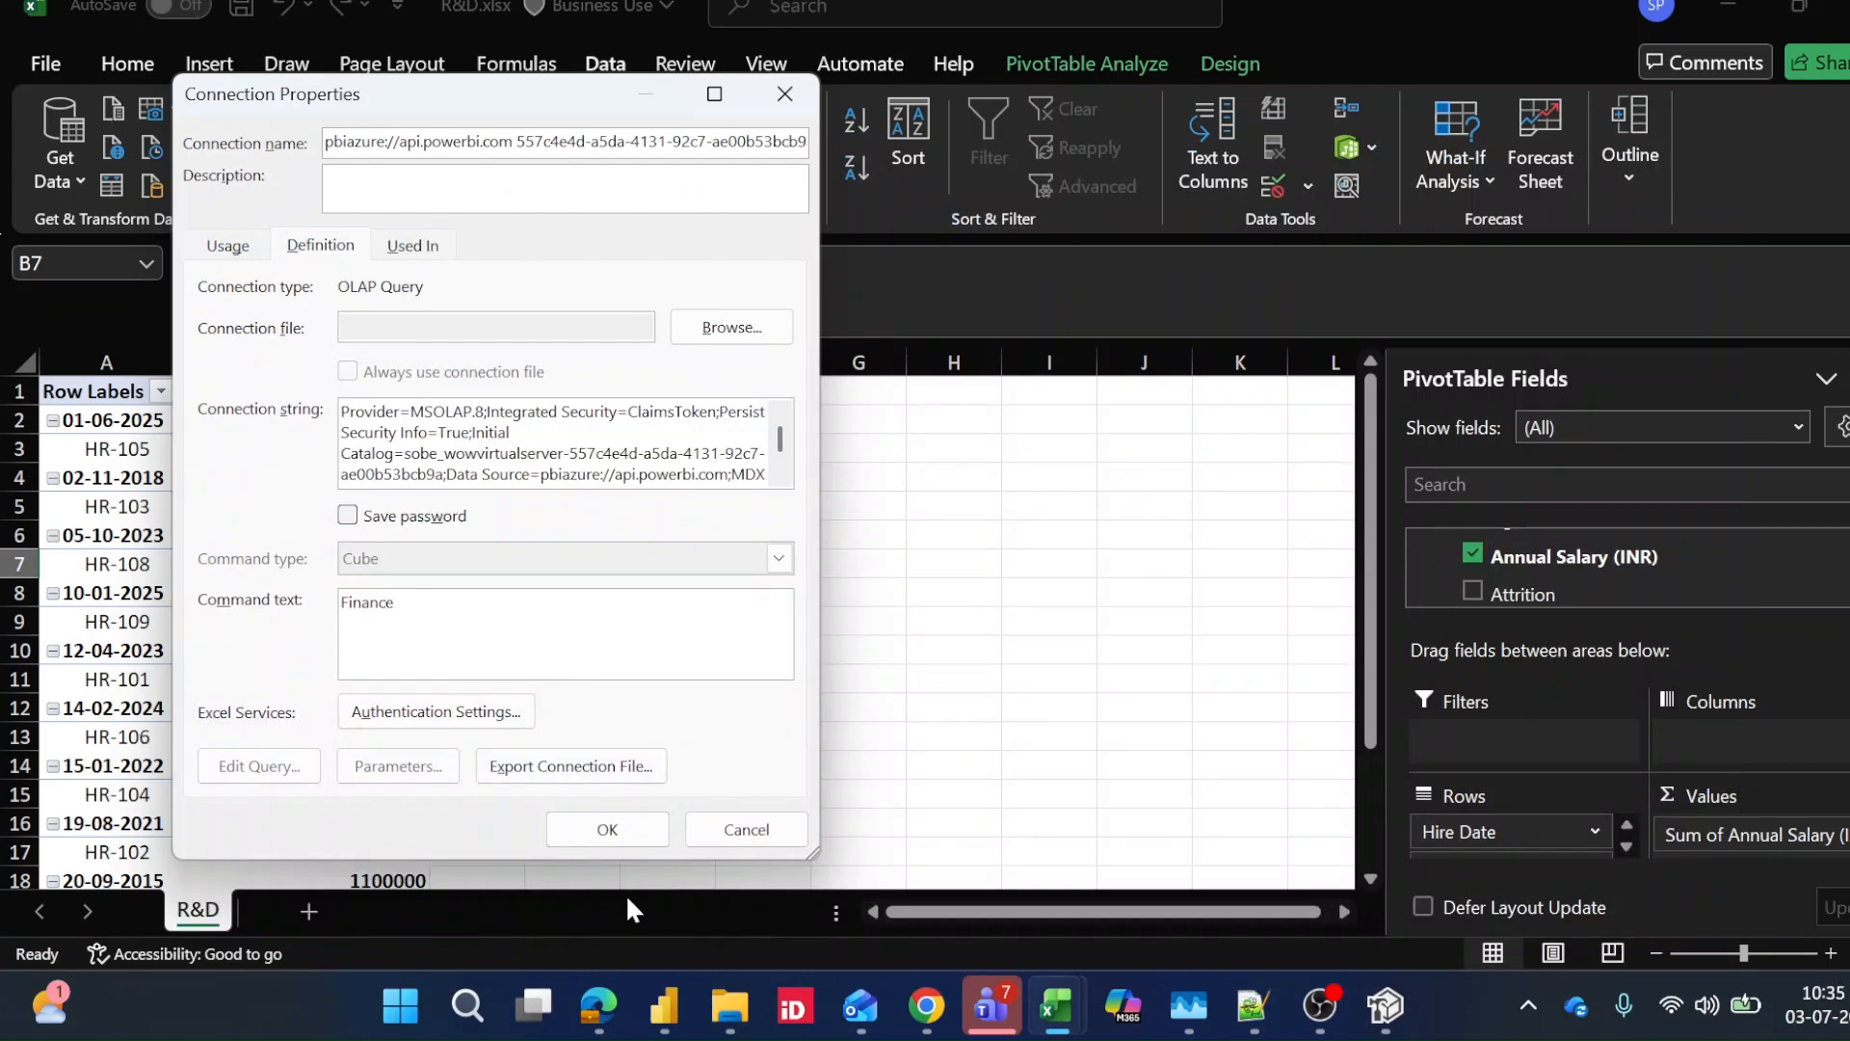
left_click(624, 833)
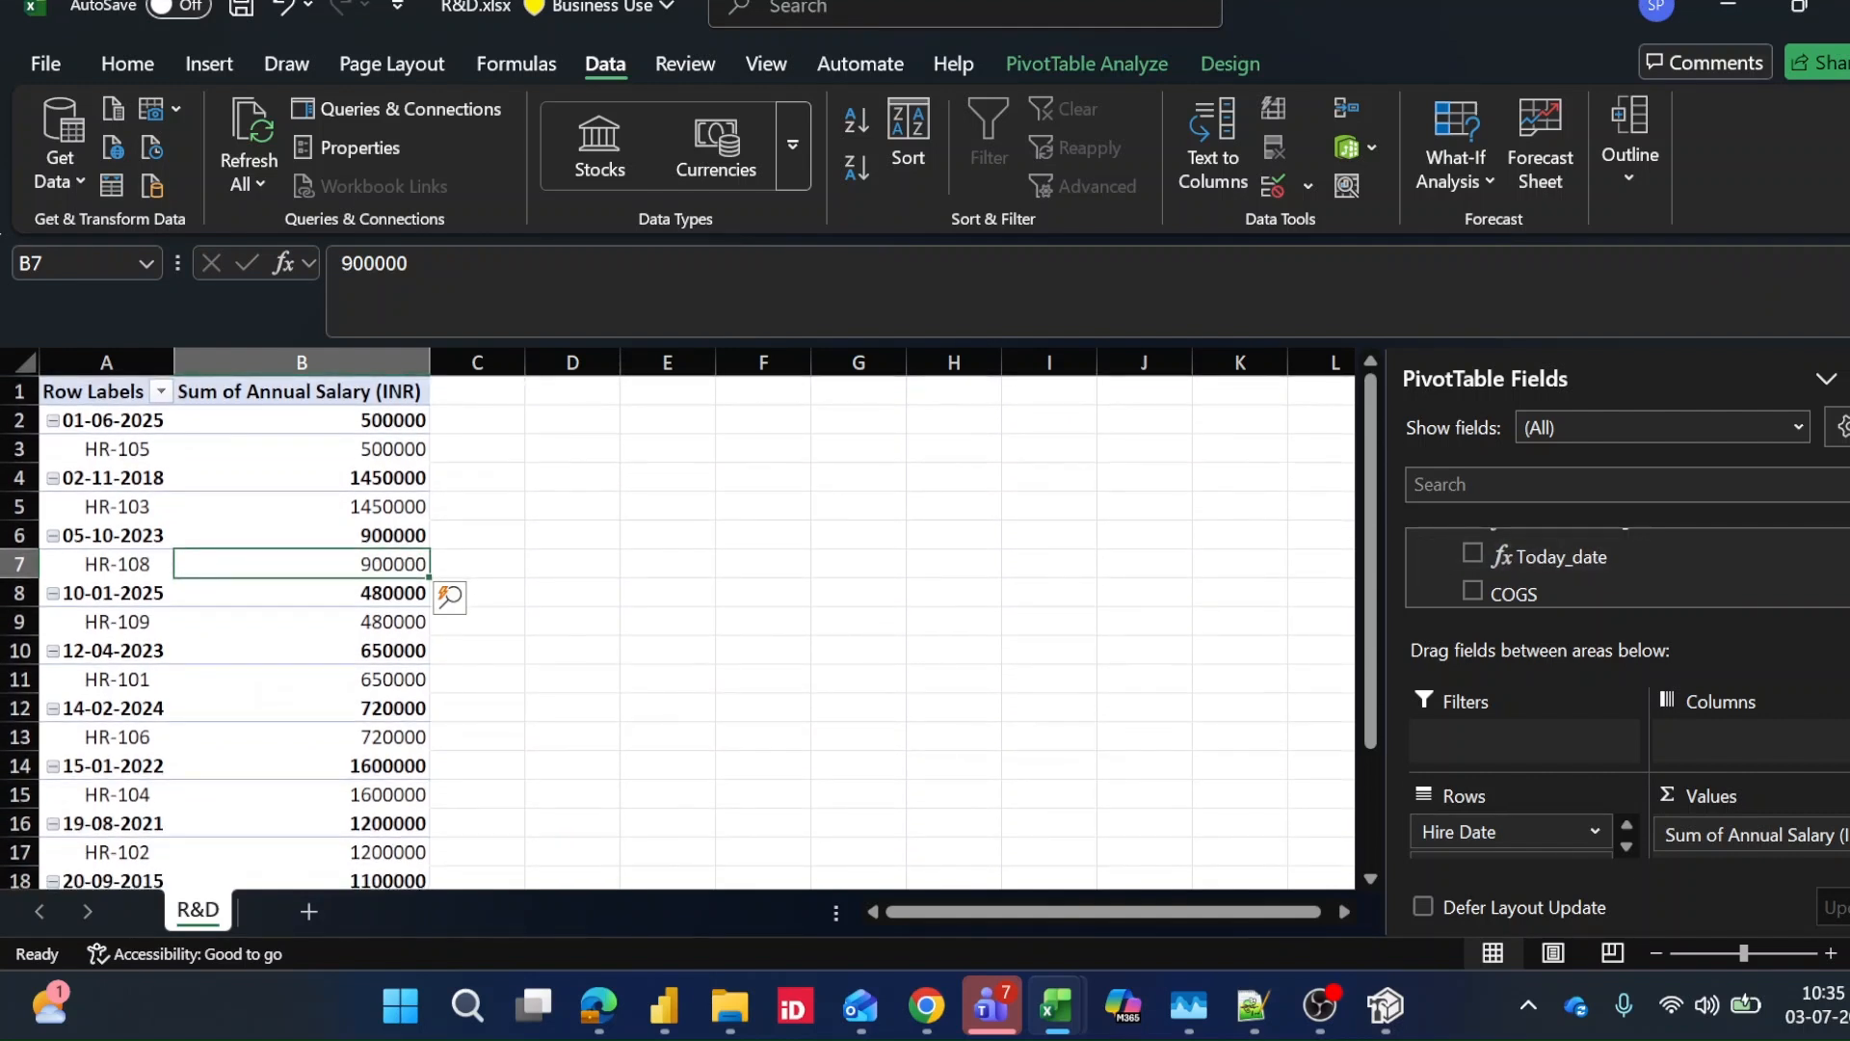
Collapse the financials table and check which tables the field list can be limited to under the Finance perspective
left_click(1423, 584)
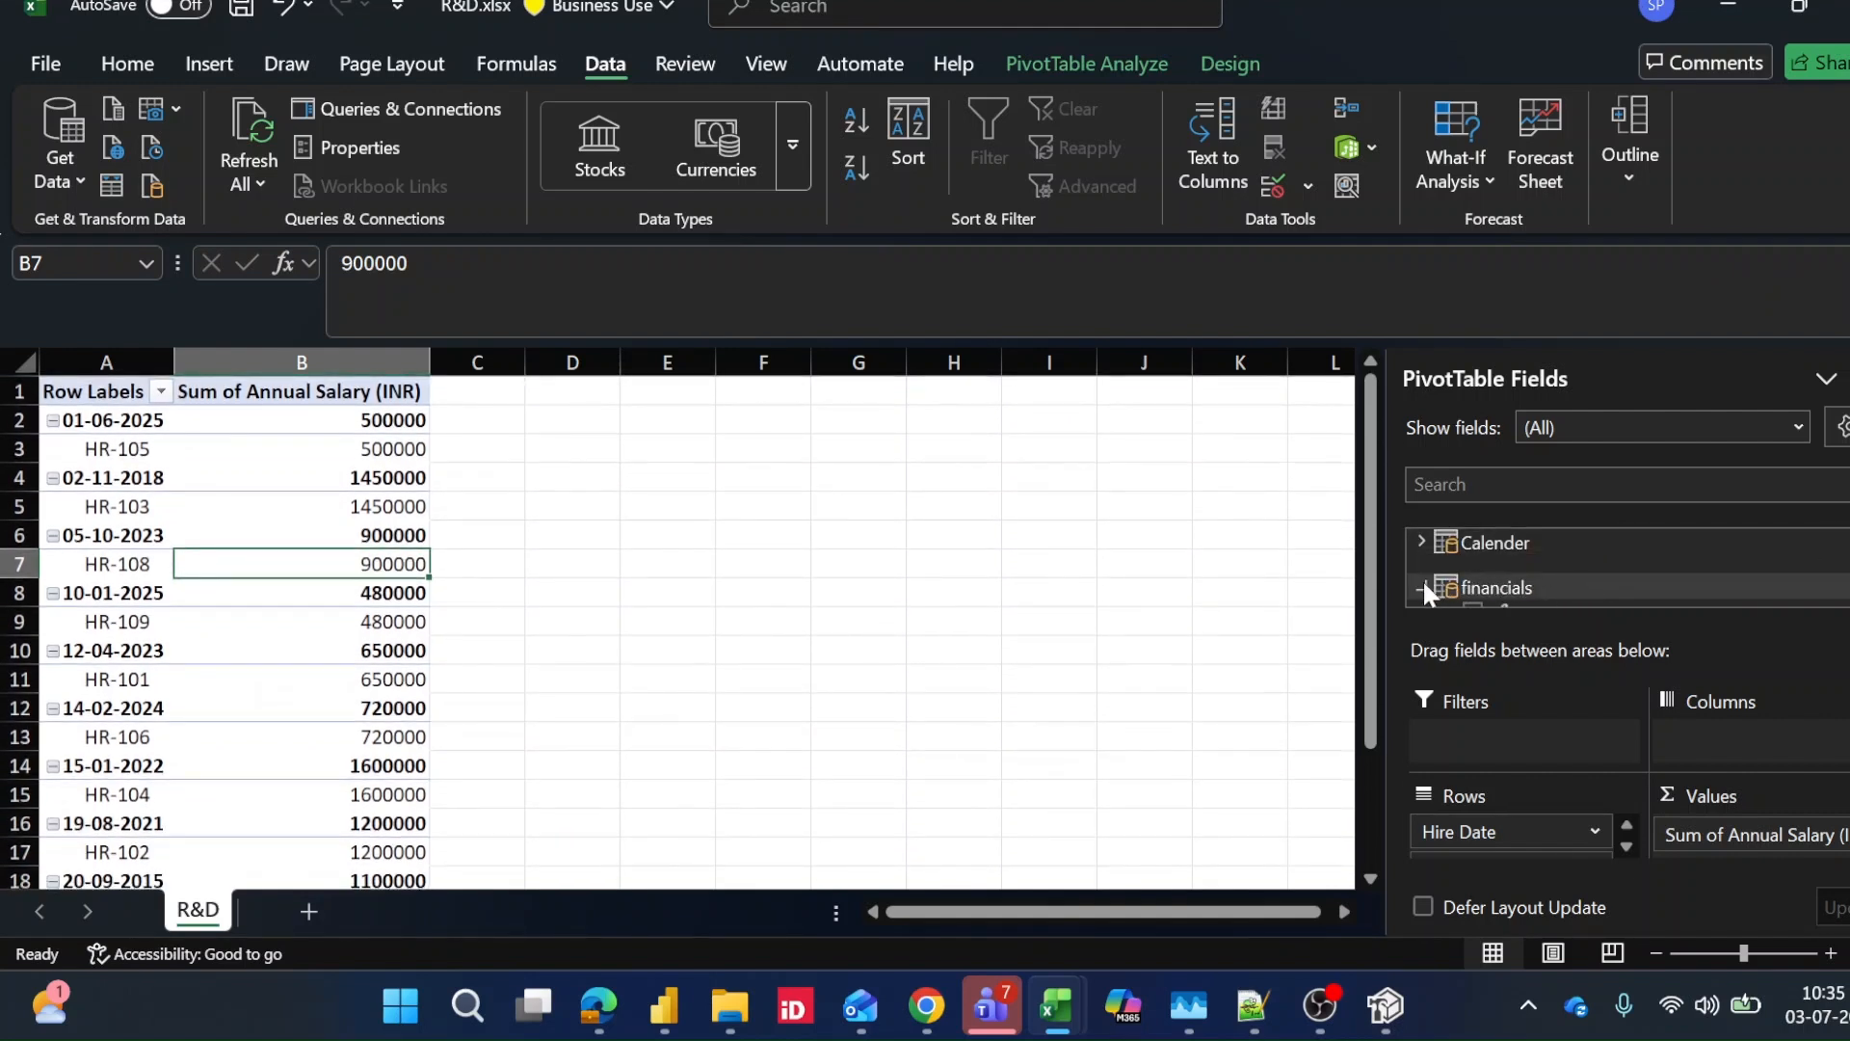
left_click(1798, 424)
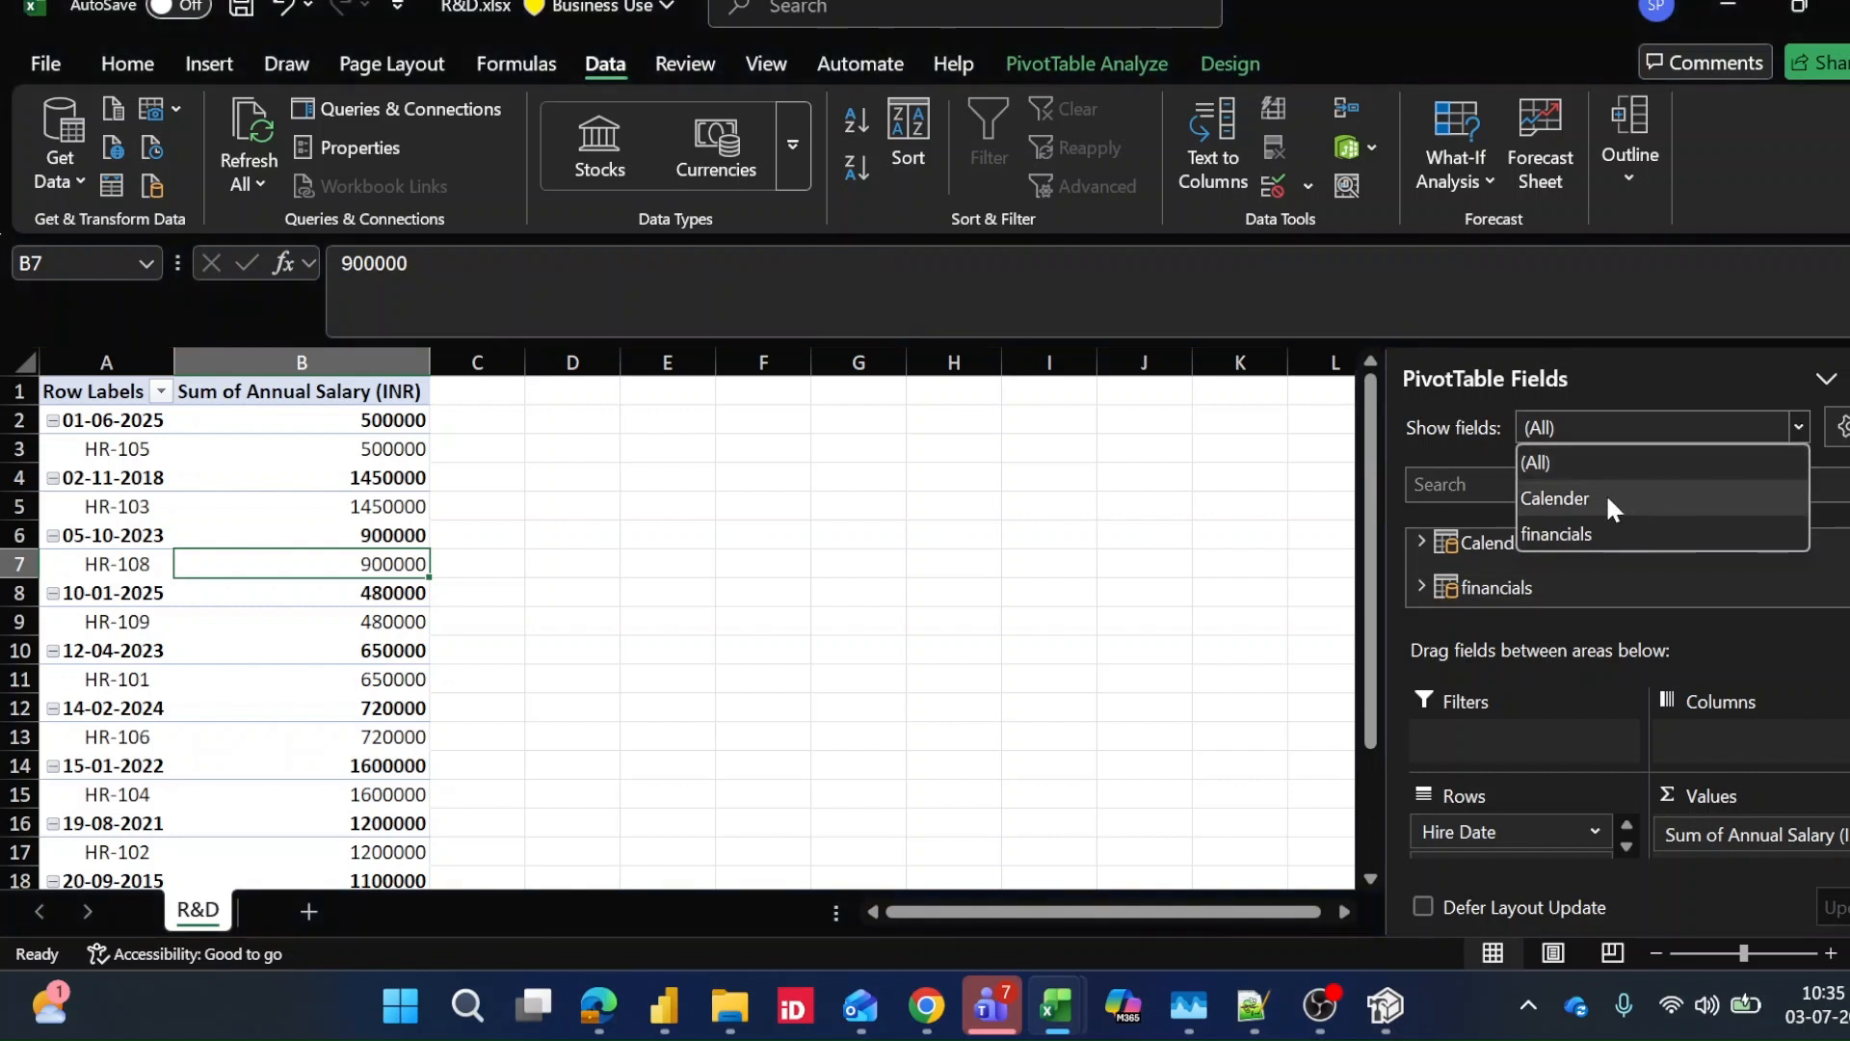
left_click(1608, 530)
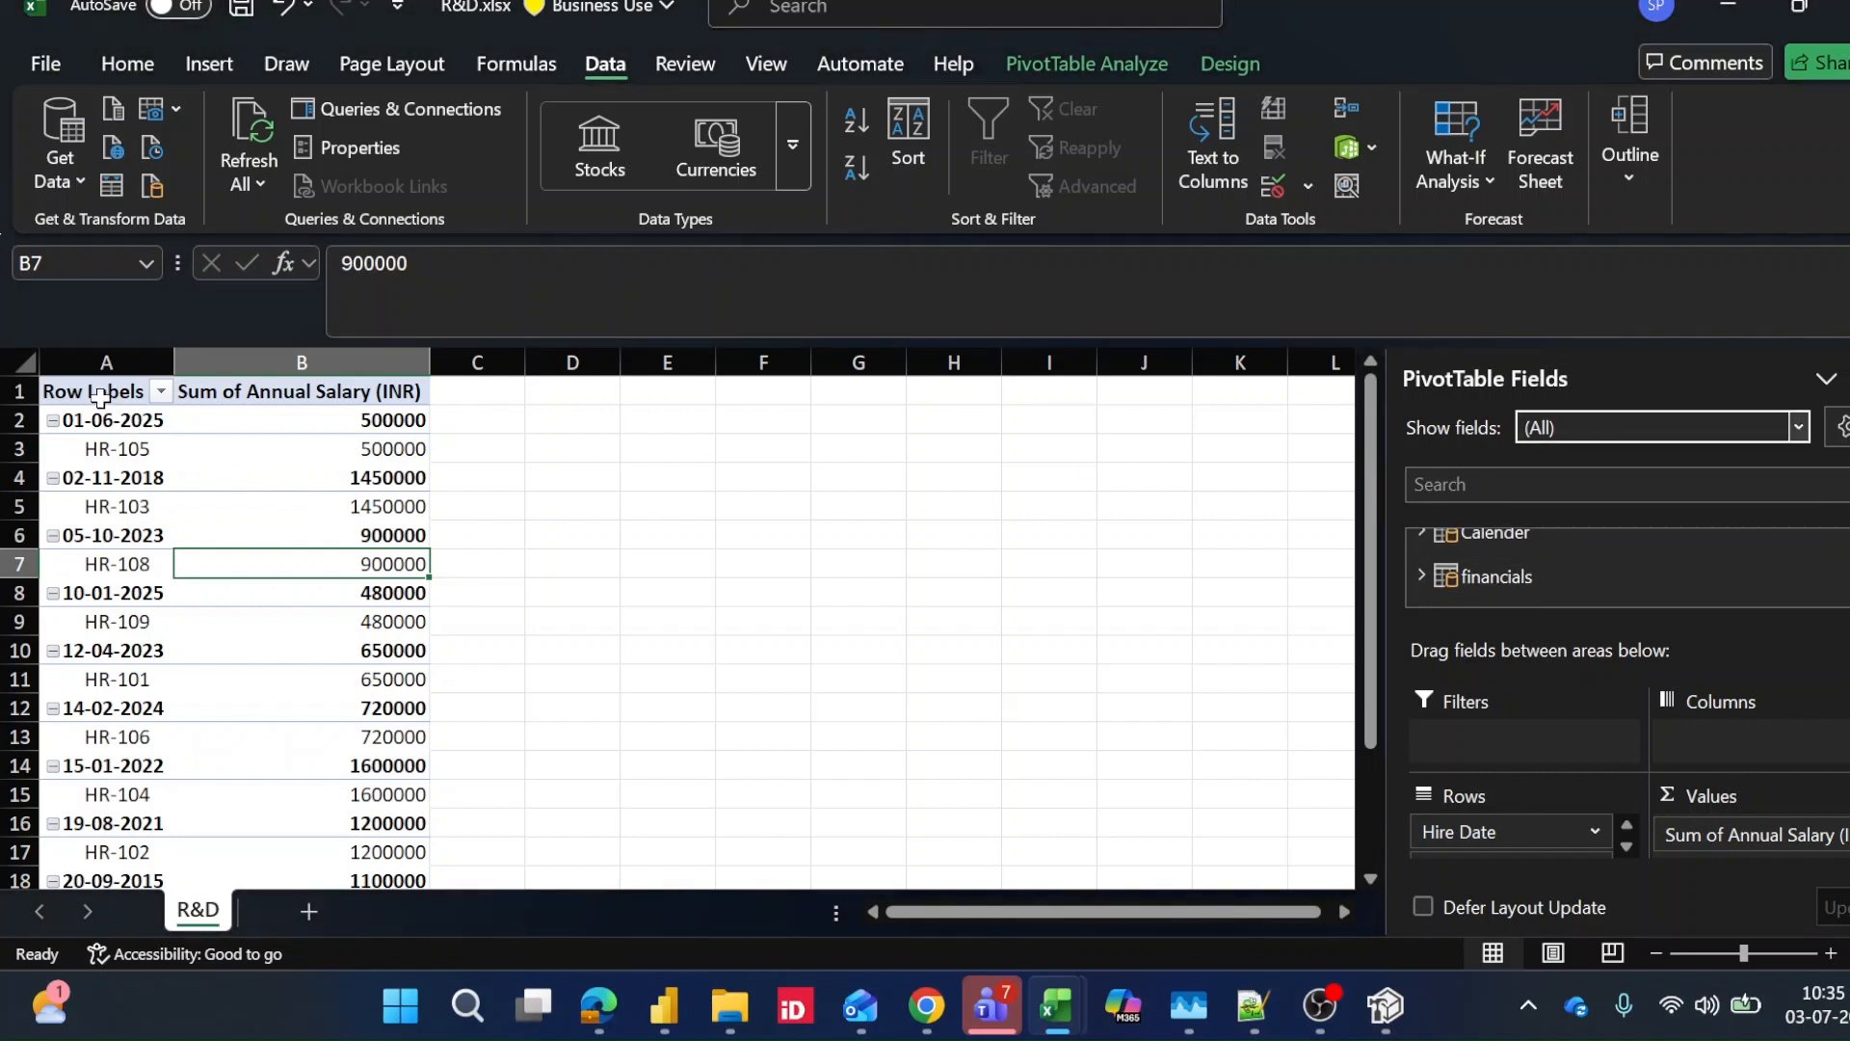
Highlight cells A1:B10 of the existing salary PivotTable, deselect them and select cell B8 inside it
left_click_drag(100, 396, 359, 653)
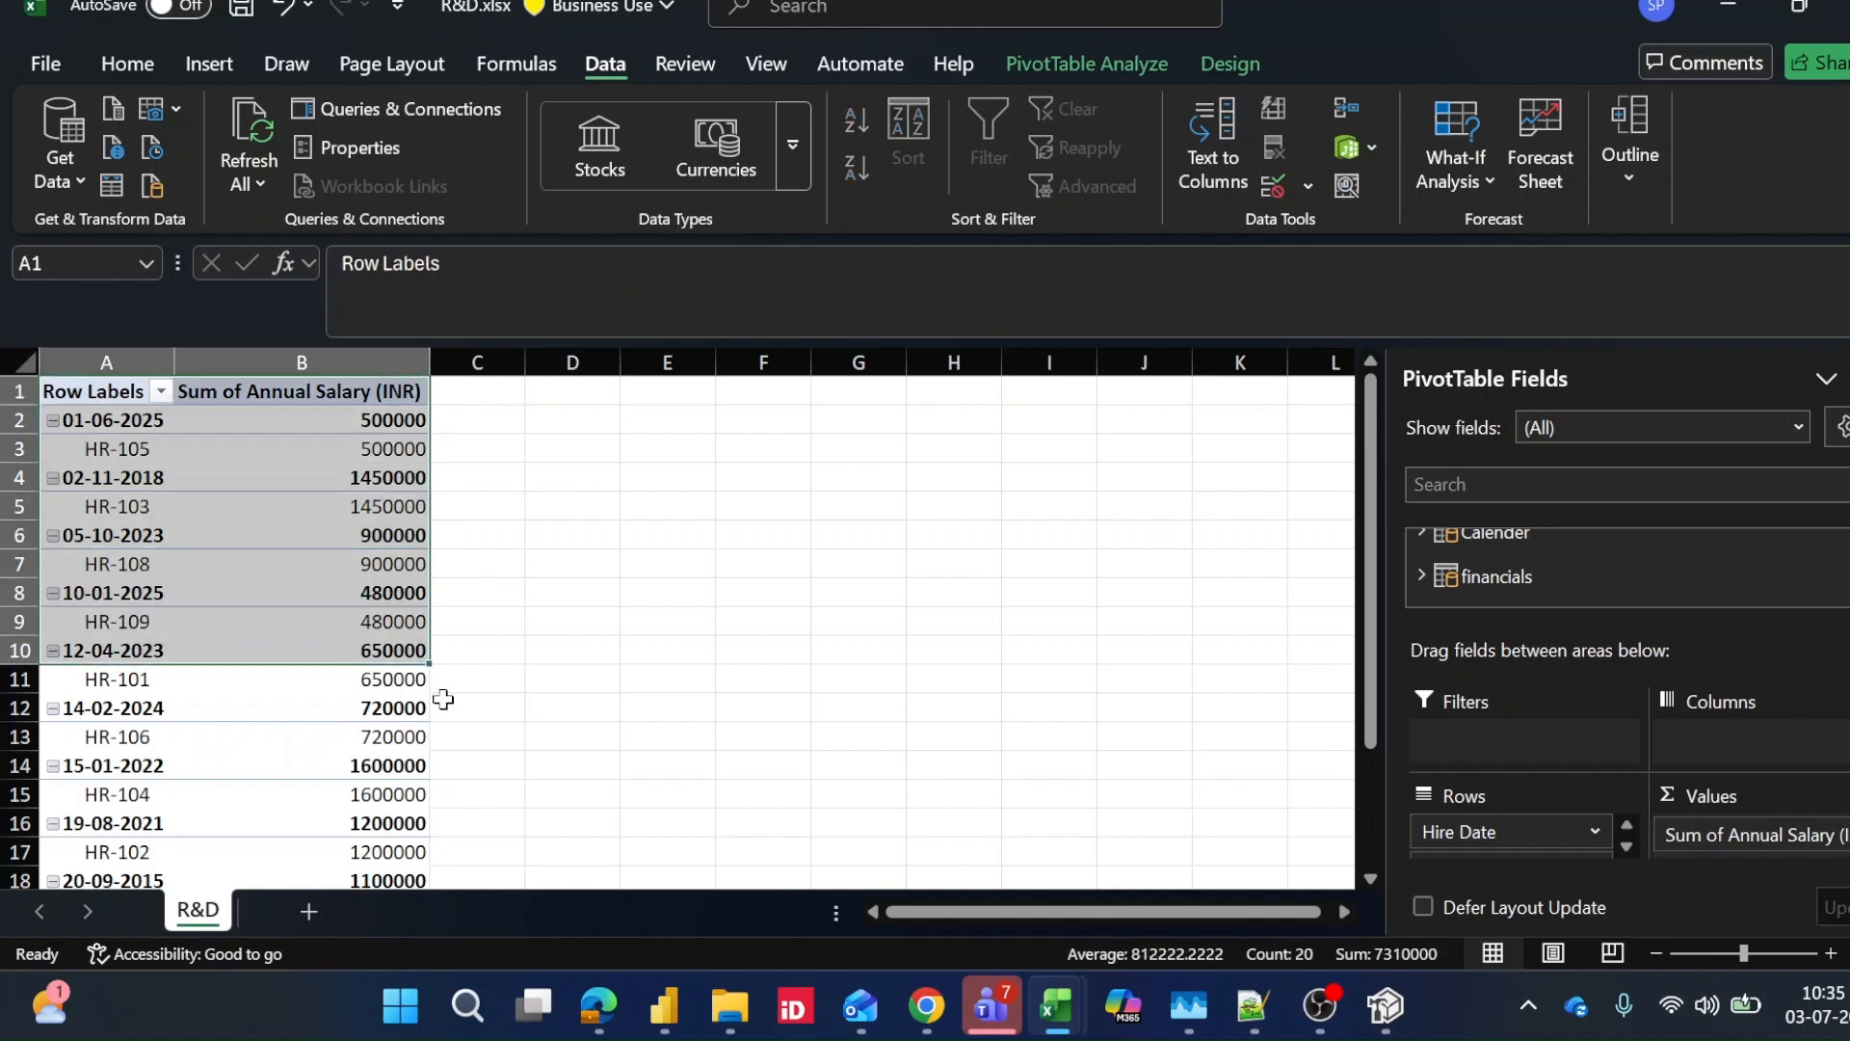
left_click(488, 683)
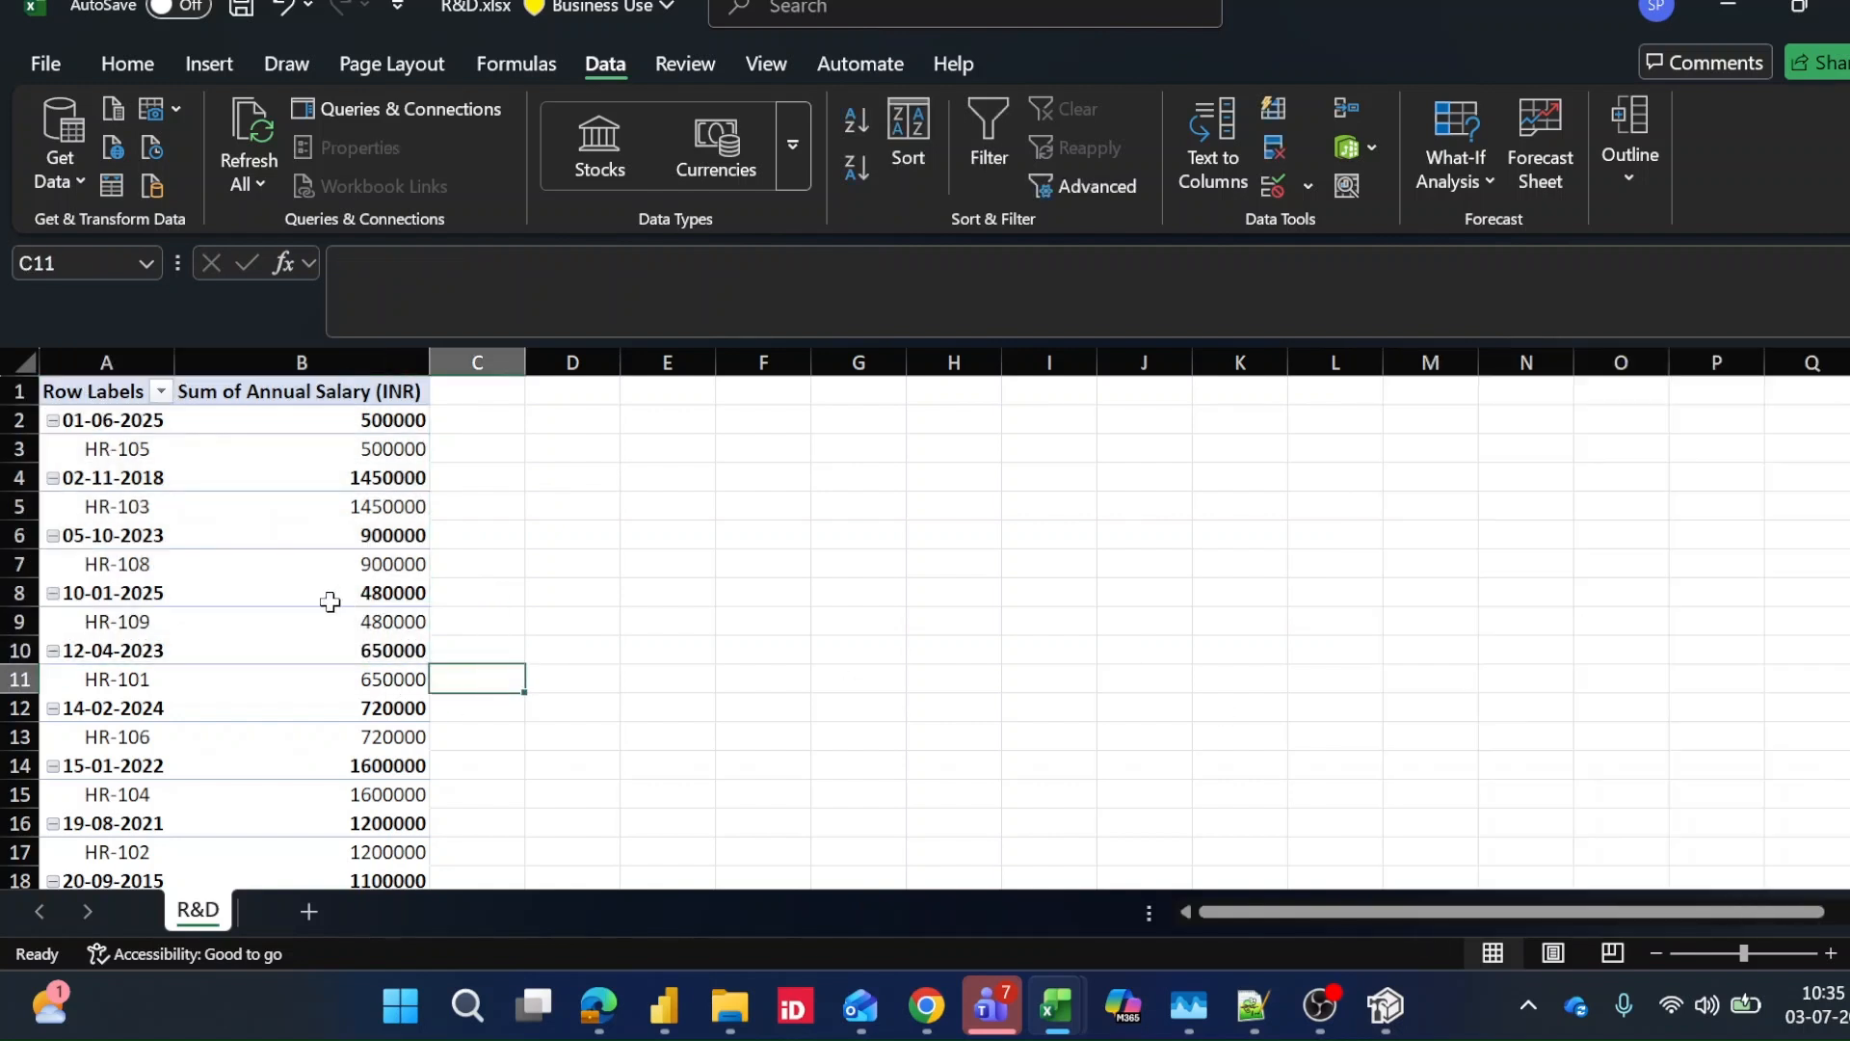
left_click(330, 602)
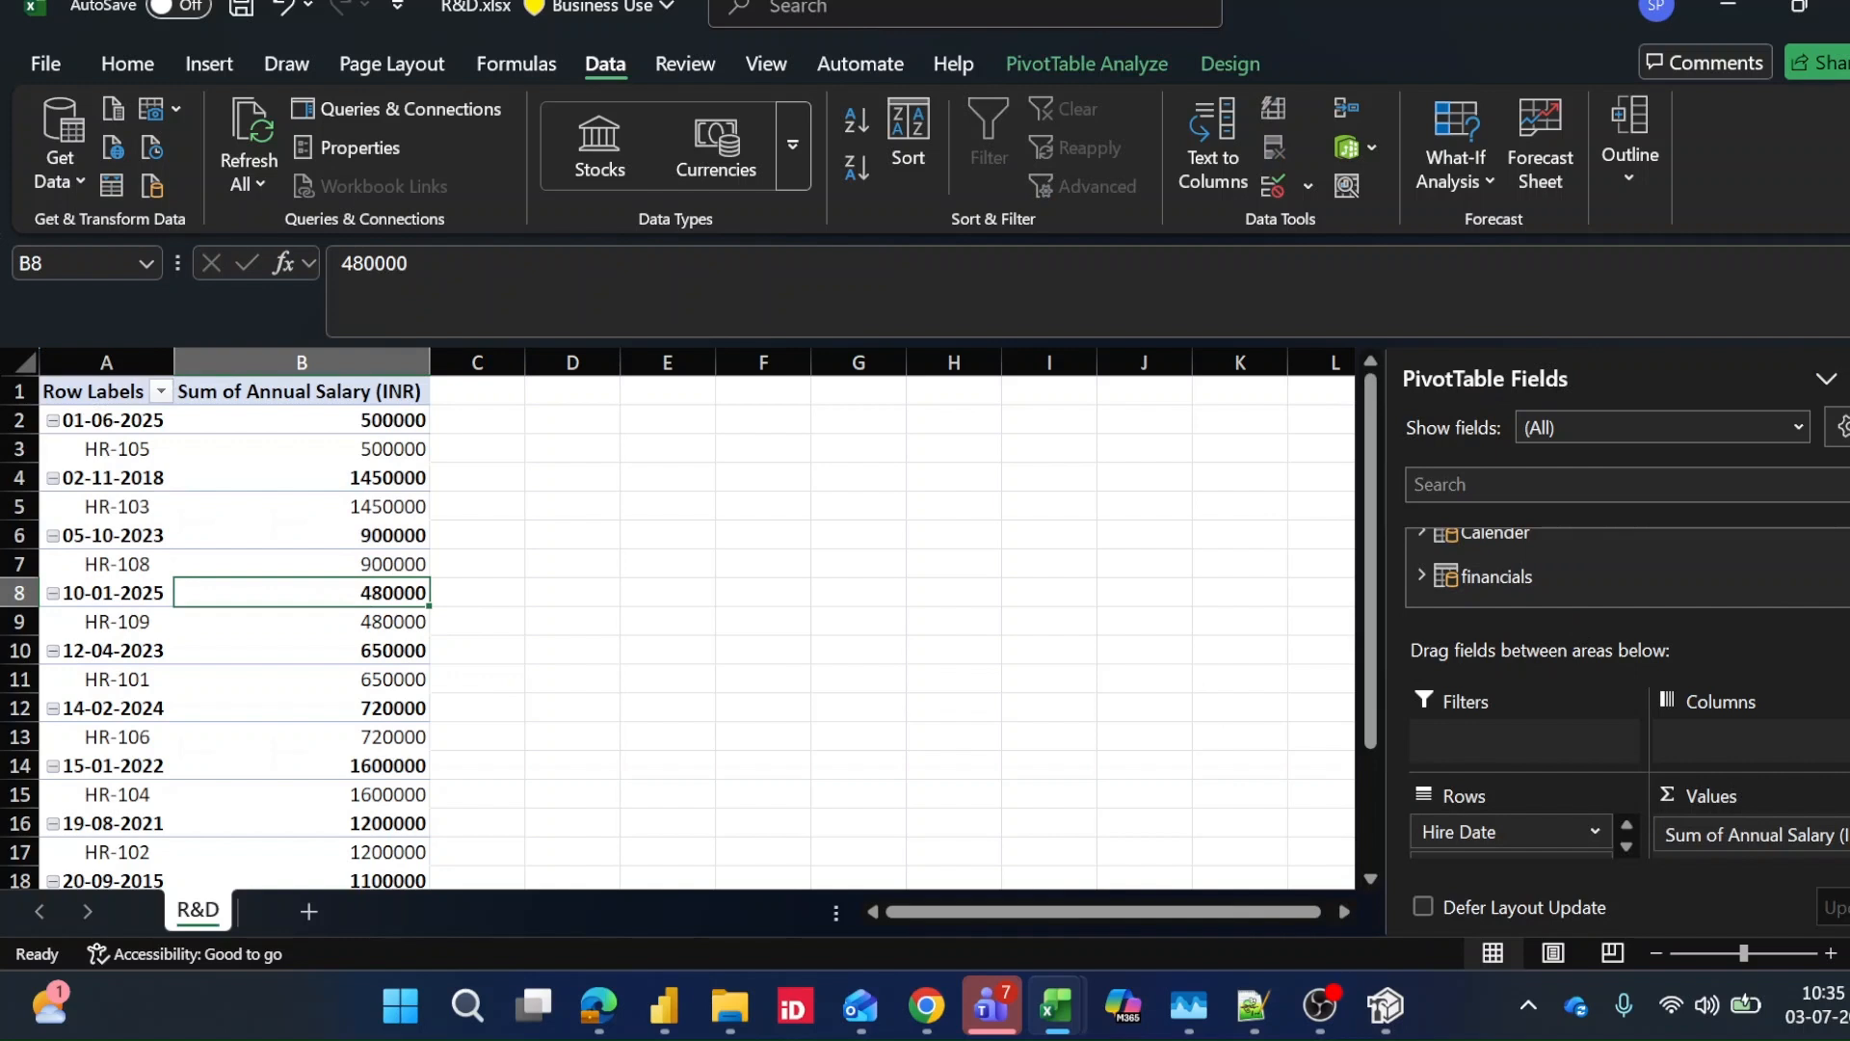